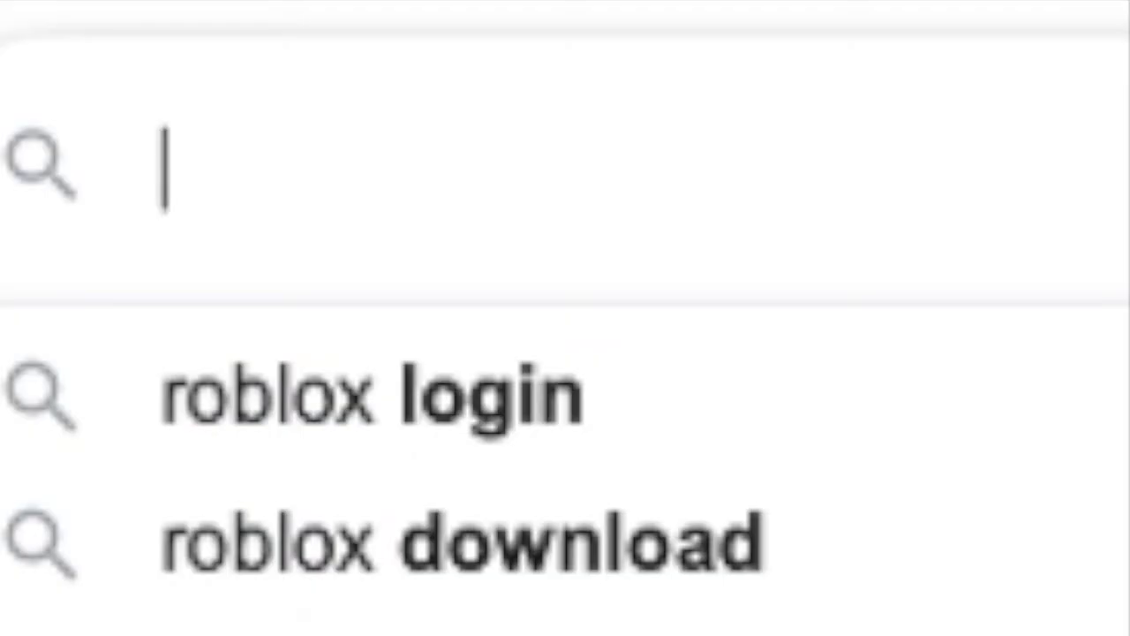
Step: Search the web for "roblox studio download" and open the Create - Roblox result
{"action": "type", "text": "rob"}
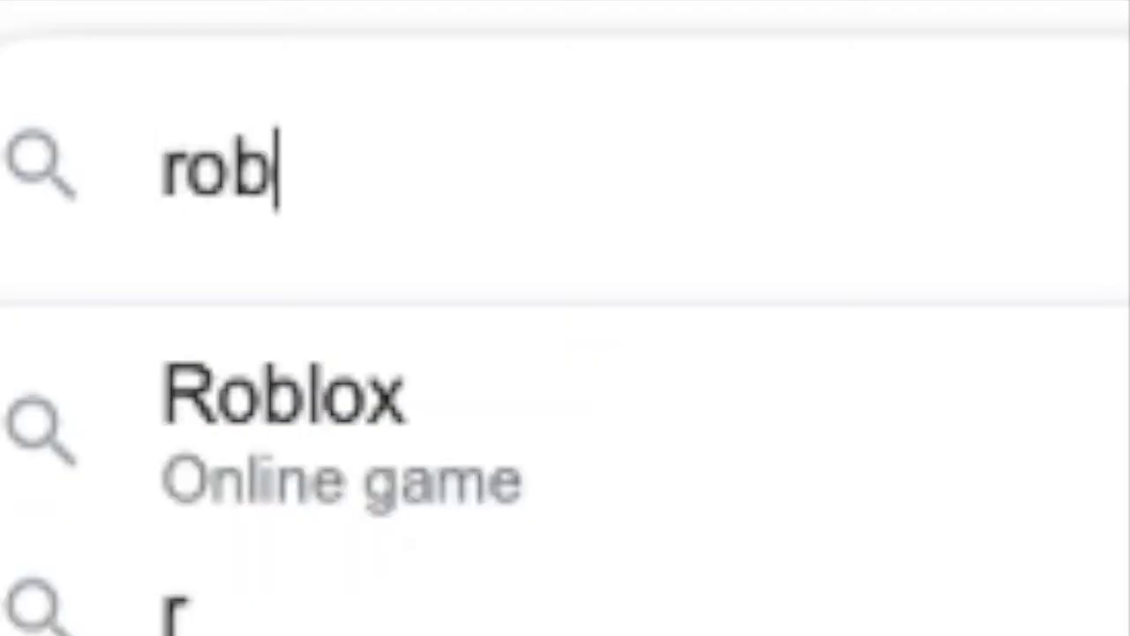
{"action": "type", "text": "lox studio downl"}
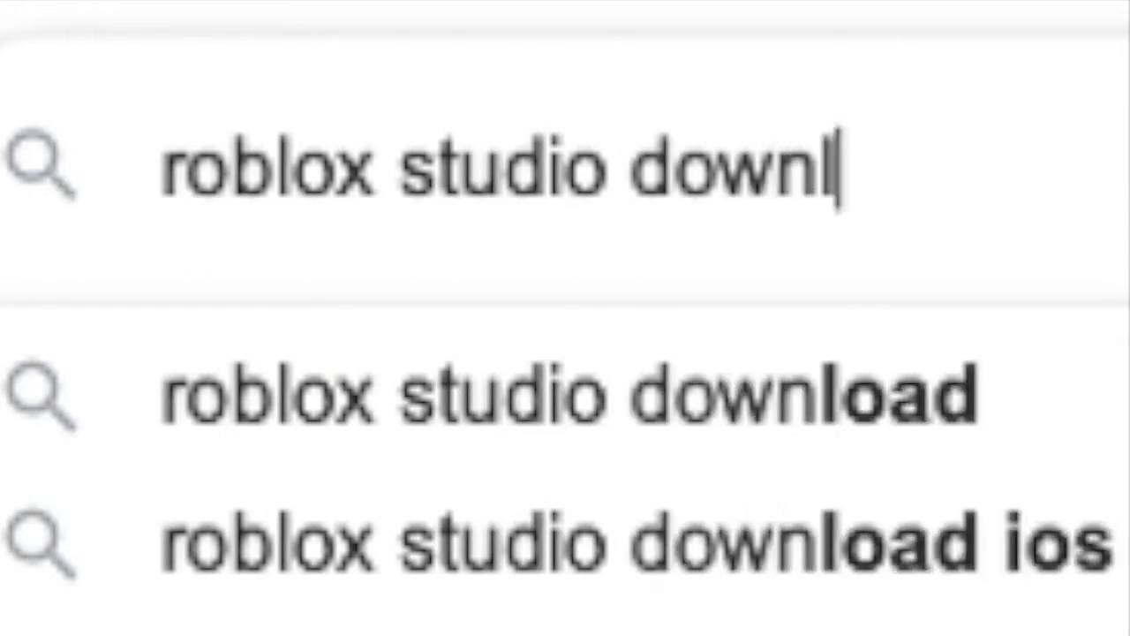
{"action": "type", "text": "oad"}
{"action": "key", "text": "Return"}
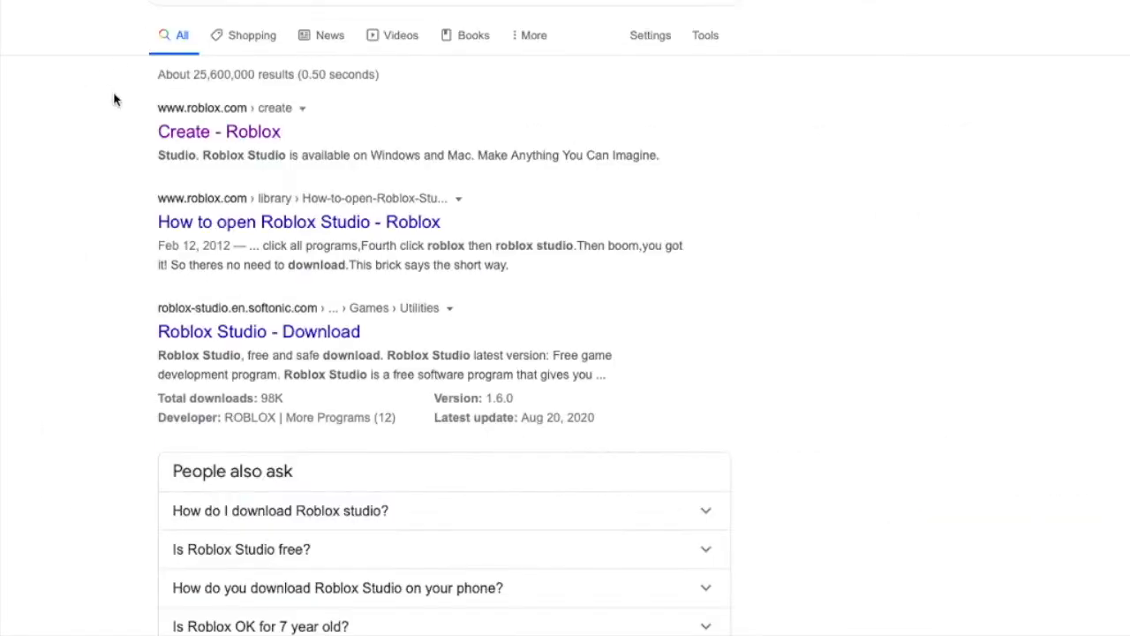
{"action": "left_click", "coordinate": [233, 130]}
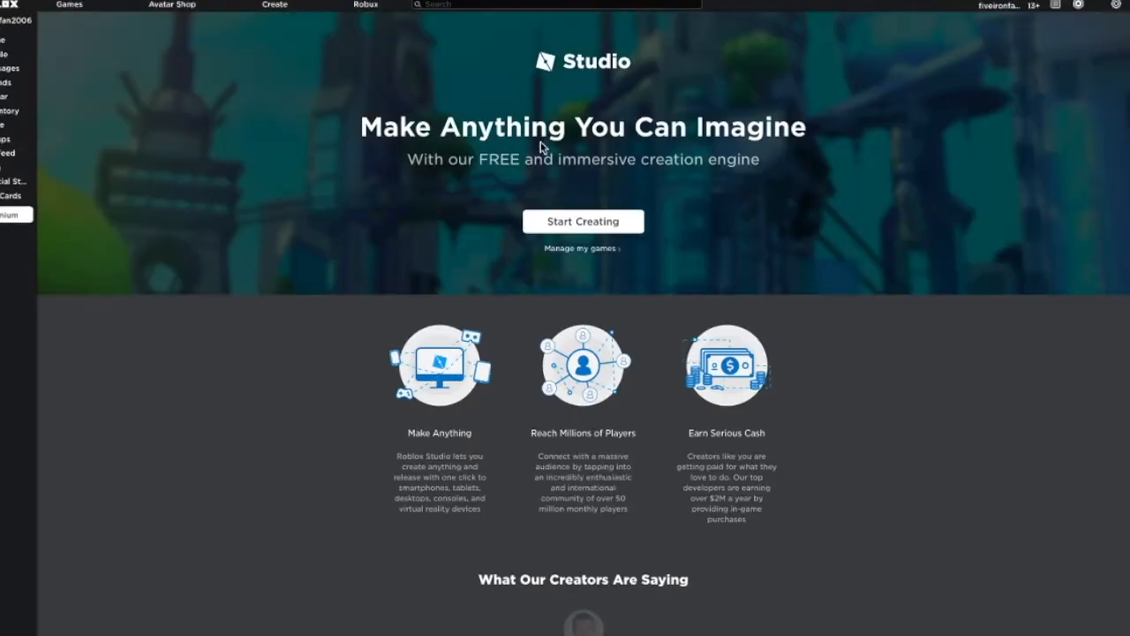
Step: Look over the Roblox Create page and launch Roblox Studio from it
{"action": "scroll", "coordinate": [589, 258], "scroll_direction": "down", "scroll_amount": 1}
{"action": "scroll", "coordinate": [588, 251], "scroll_direction": "down", "scroll_amount": 6}
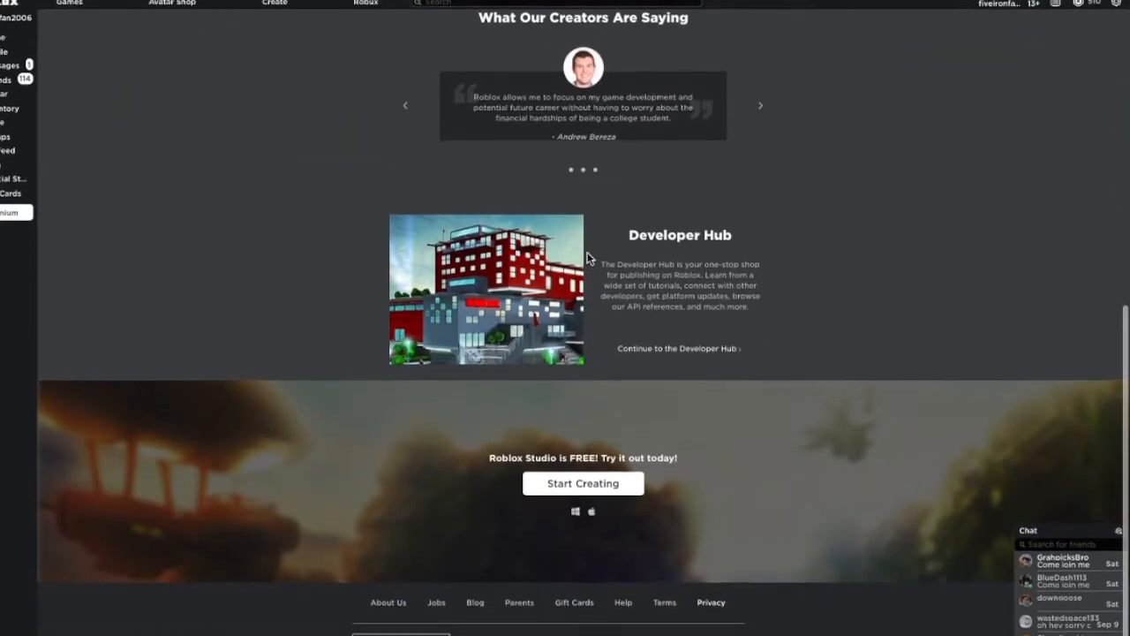
{"action": "scroll", "coordinate": [587, 256], "scroll_direction": "up", "scroll_amount": 6}
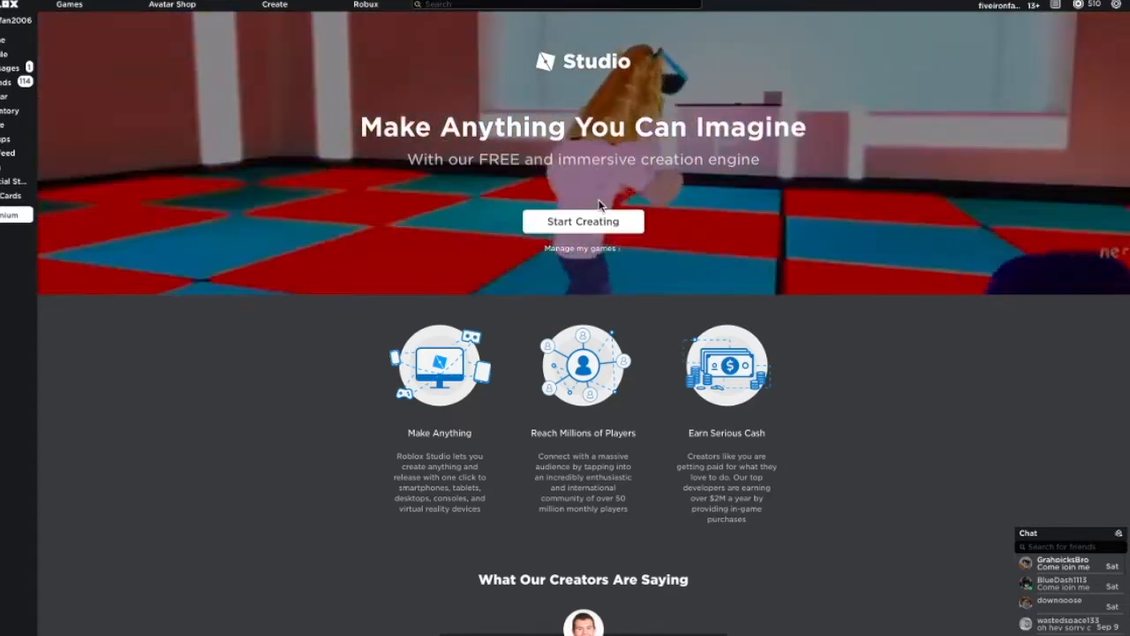
{"action": "left_click", "coordinate": [598, 208]}
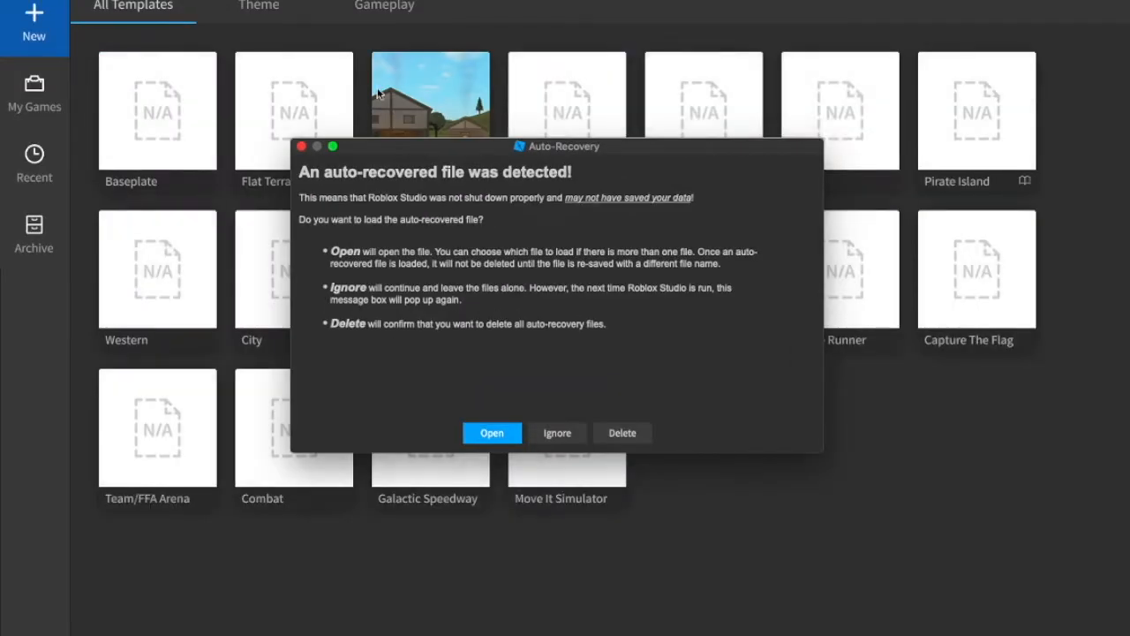
Step: Dismiss the auto-recovery prompt and create a new place from the Baseplate template
{"action": "left_click", "coordinate": [301, 147]}
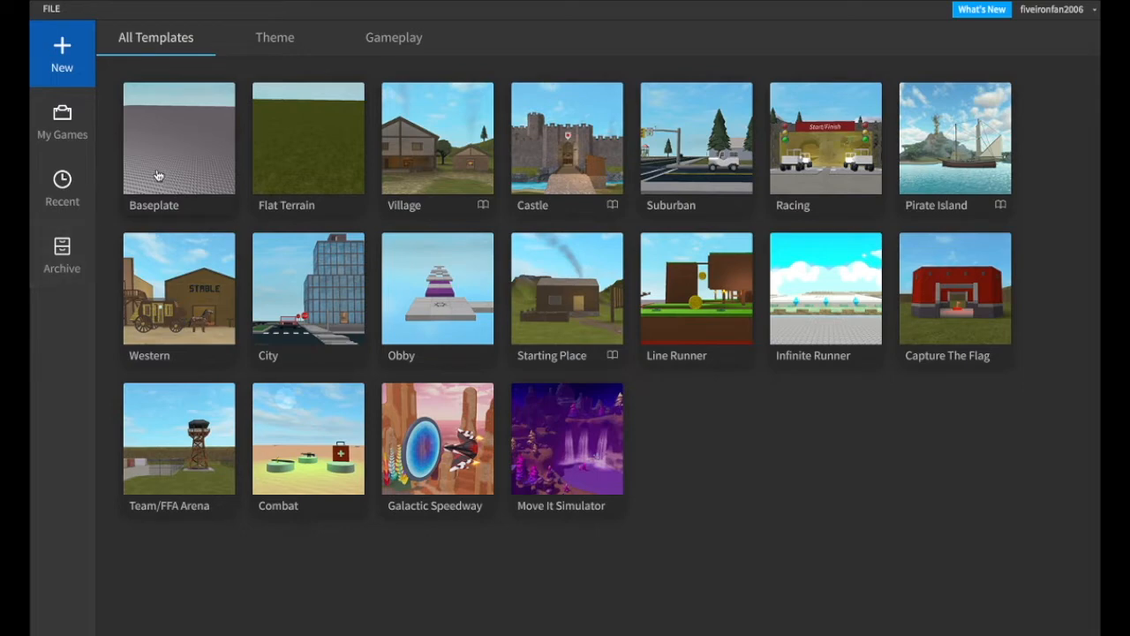
{"action": "left_click", "coordinate": [195, 188]}
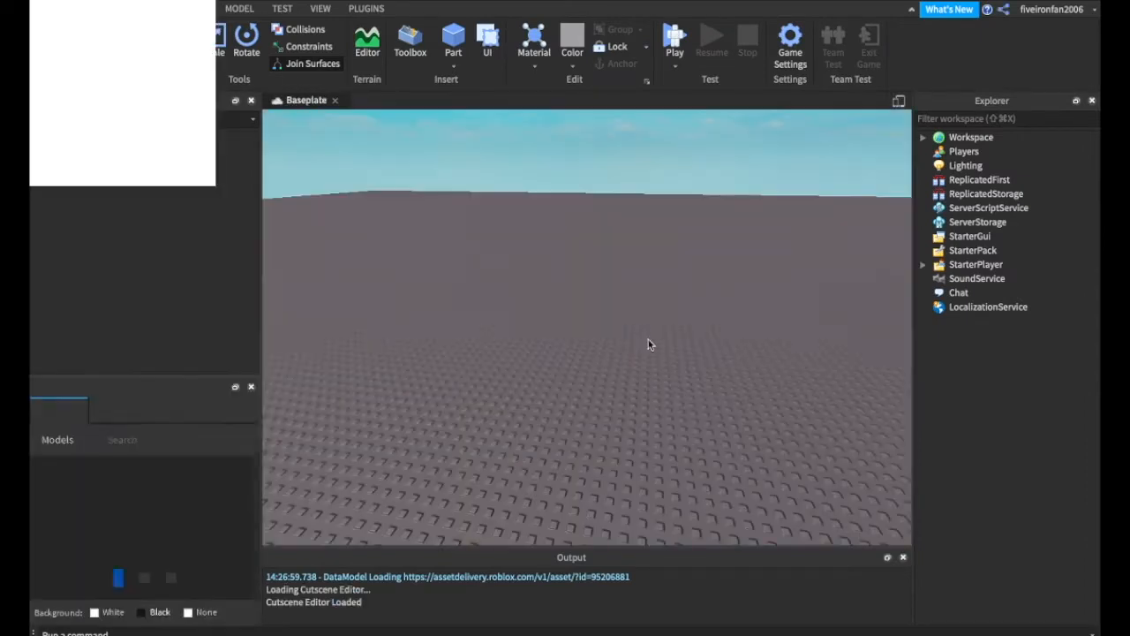
{"action": "right_click_drag", "start_coordinate": [618, 324], "coordinate": [619, 325]}
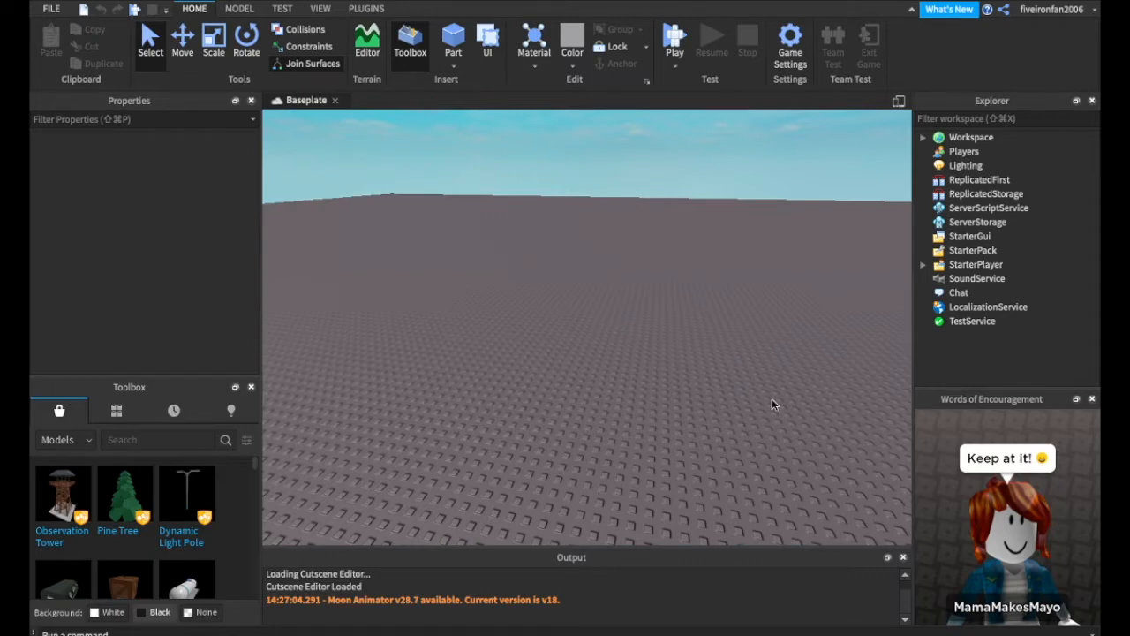
Step: Rearrange the workspace so Properties is docked beneath Explorer and Words of Encouragement beneath Toolbox
{"action": "left_click_drag", "start_coordinate": [957, 399], "coordinate": [483, 309]}
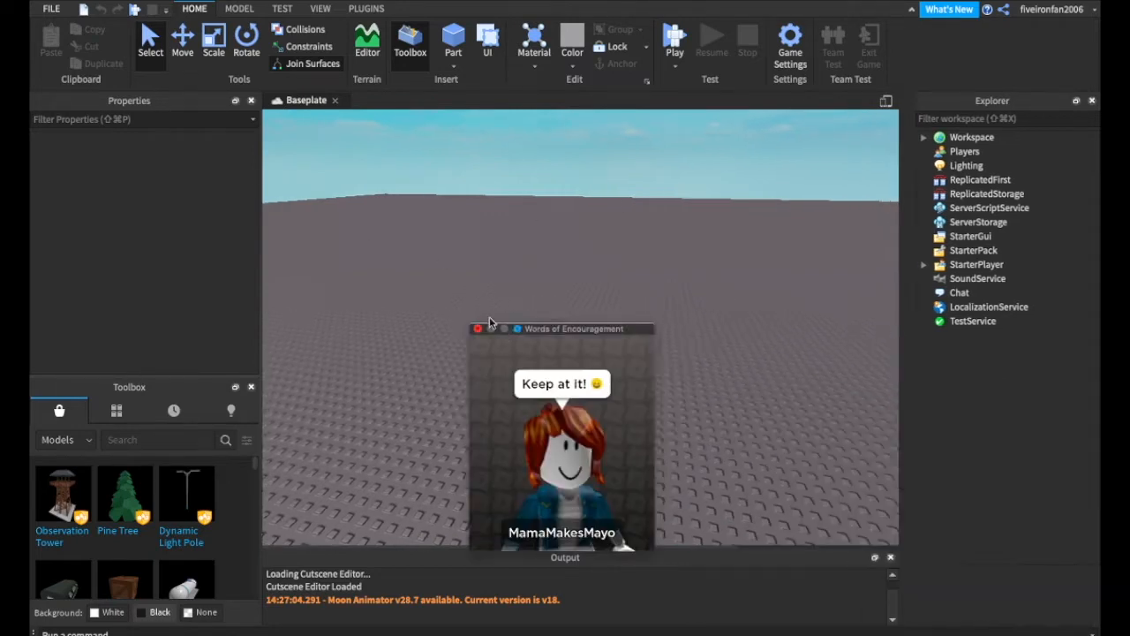
{"action": "left_click_drag", "start_coordinate": [146, 112], "coordinate": [1038, 512]}
{"action": "left_click_drag", "start_coordinate": [1004, 108], "coordinate": [1011, 547]}
{"action": "left_click_drag", "start_coordinate": [532, 309], "coordinate": [165, 530]}
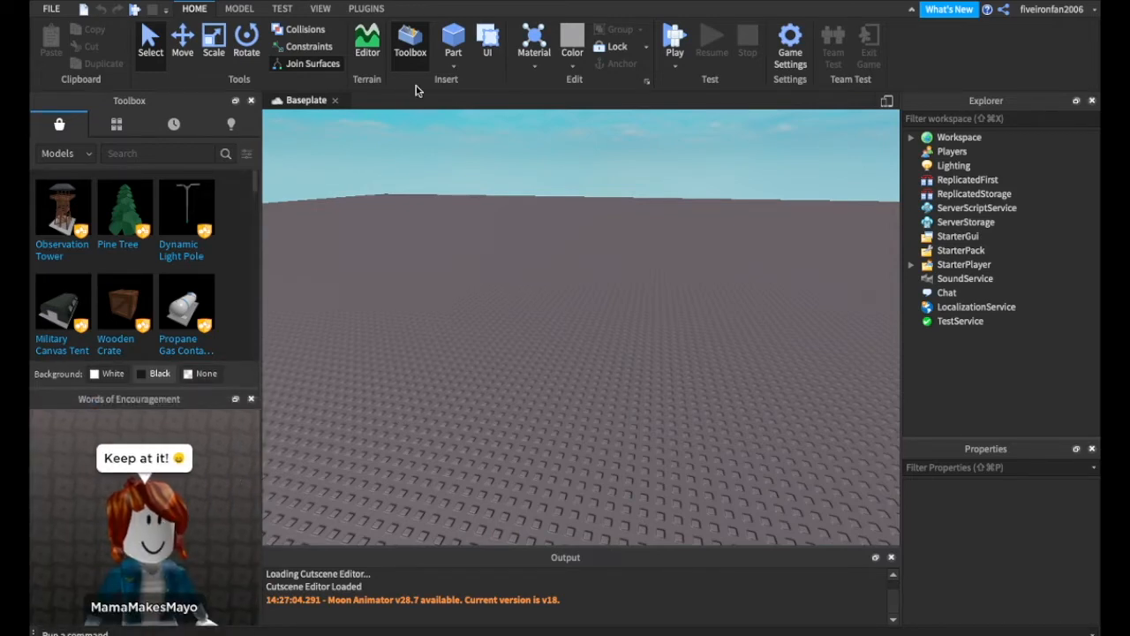
Step: Hide the Explorer, Properties and Output panels
{"action": "left_click", "coordinate": [320, 8]}
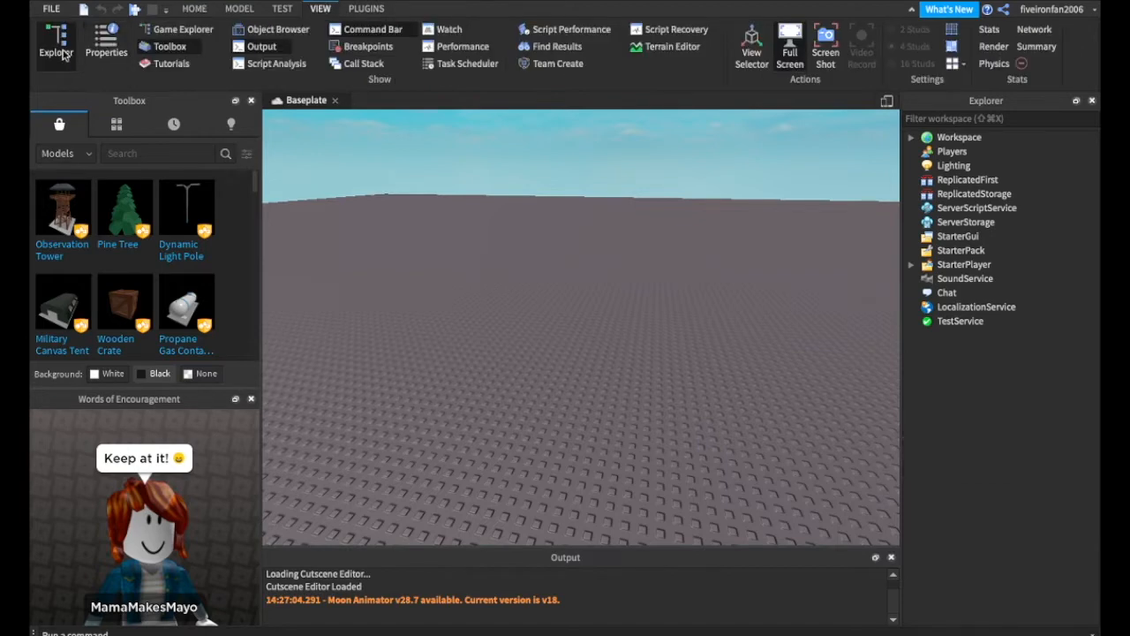
{"action": "left_click", "coordinate": [64, 54]}
{"action": "left_click", "coordinate": [256, 45]}
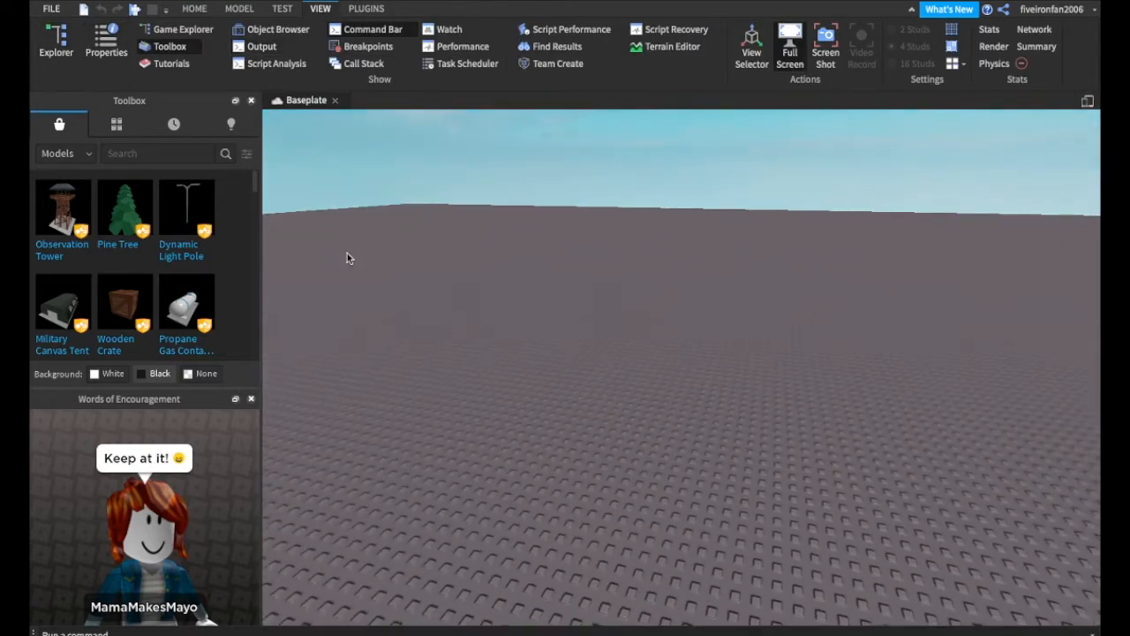
{"action": "left_click", "coordinate": [197, 10]}
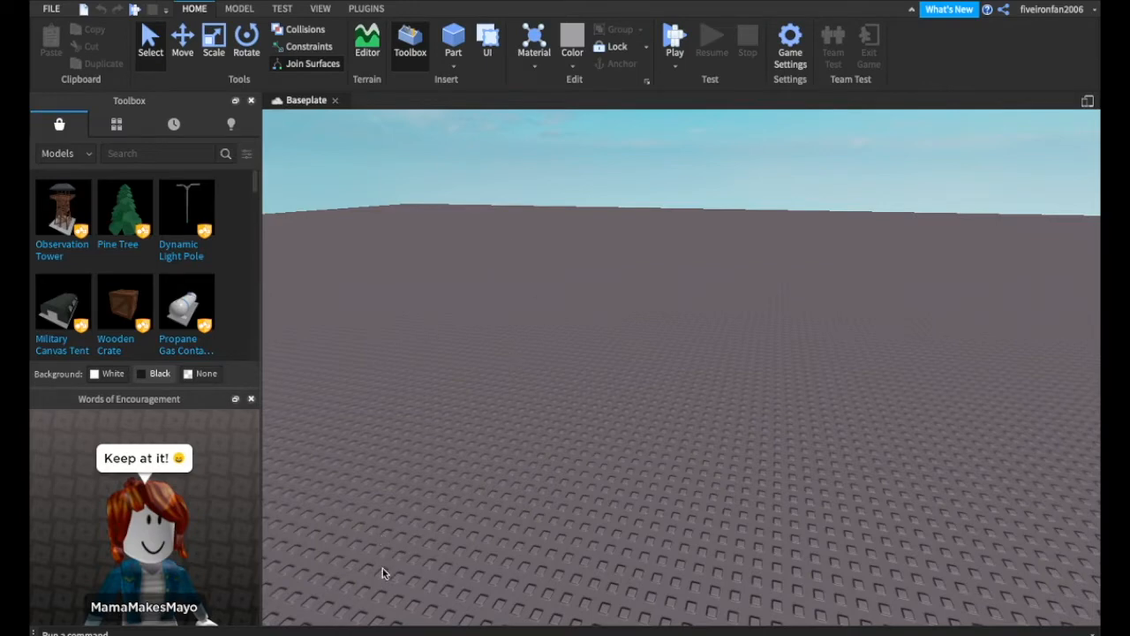
Step: Bring the Explorer, Properties and Output panels back into the workspace
{"action": "left_click", "coordinate": [321, 9]}
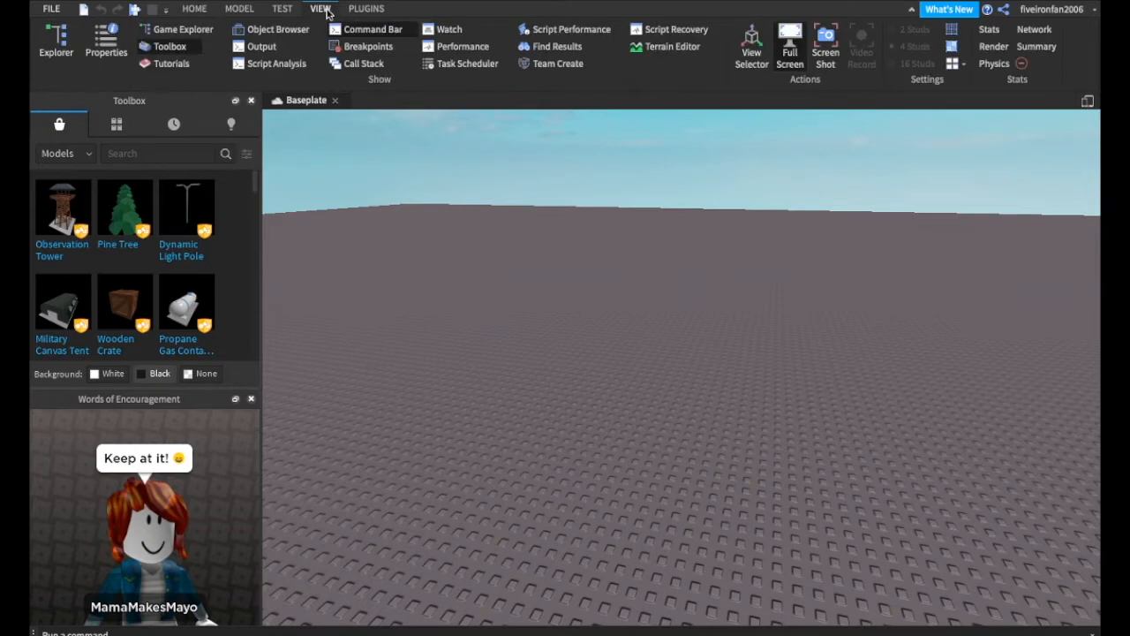
{"action": "left_click", "coordinate": [48, 39]}
{"action": "left_click", "coordinate": [99, 50]}
{"action": "left_click", "coordinate": [255, 48]}
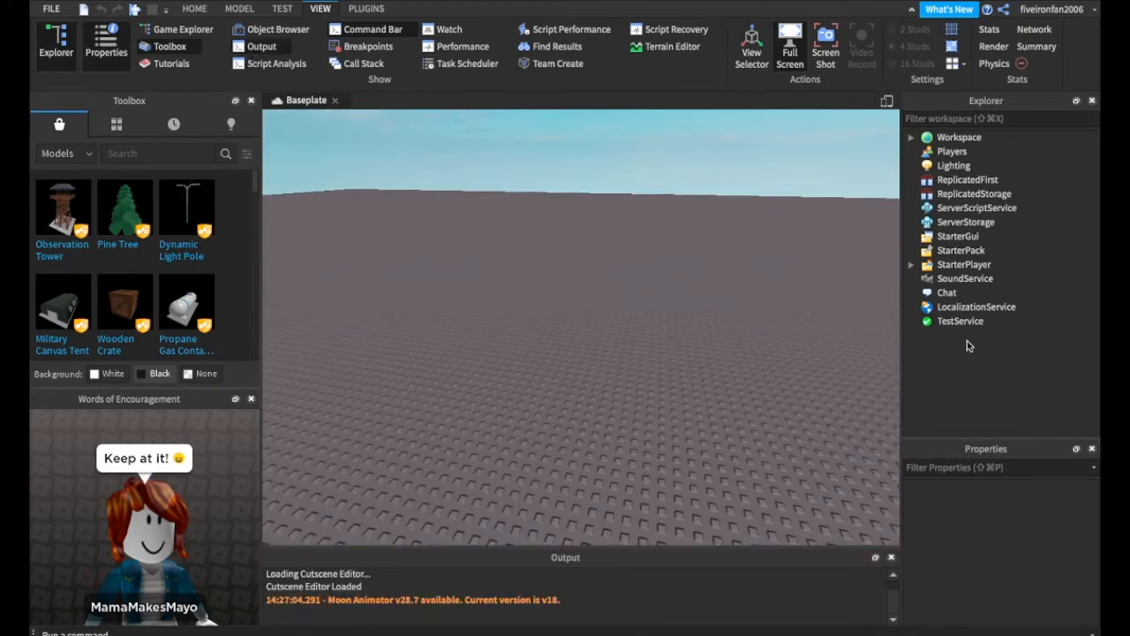
{"action": "left_click", "coordinate": [253, 48]}
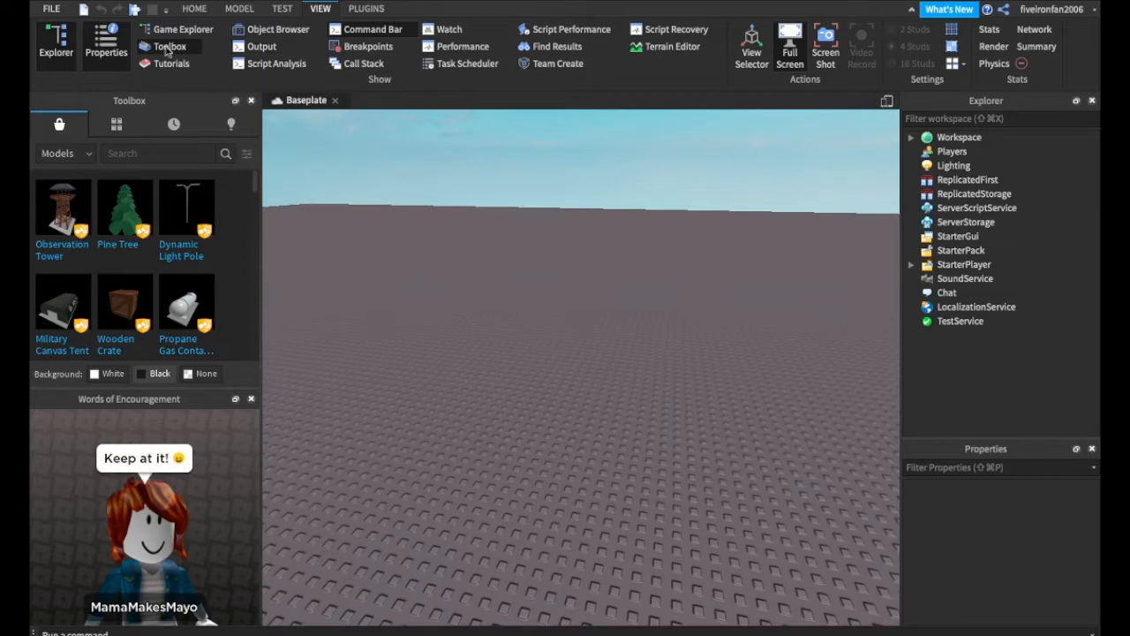
{"action": "left_click", "coordinate": [106, 43]}
{"action": "left_click", "coordinate": [254, 47]}
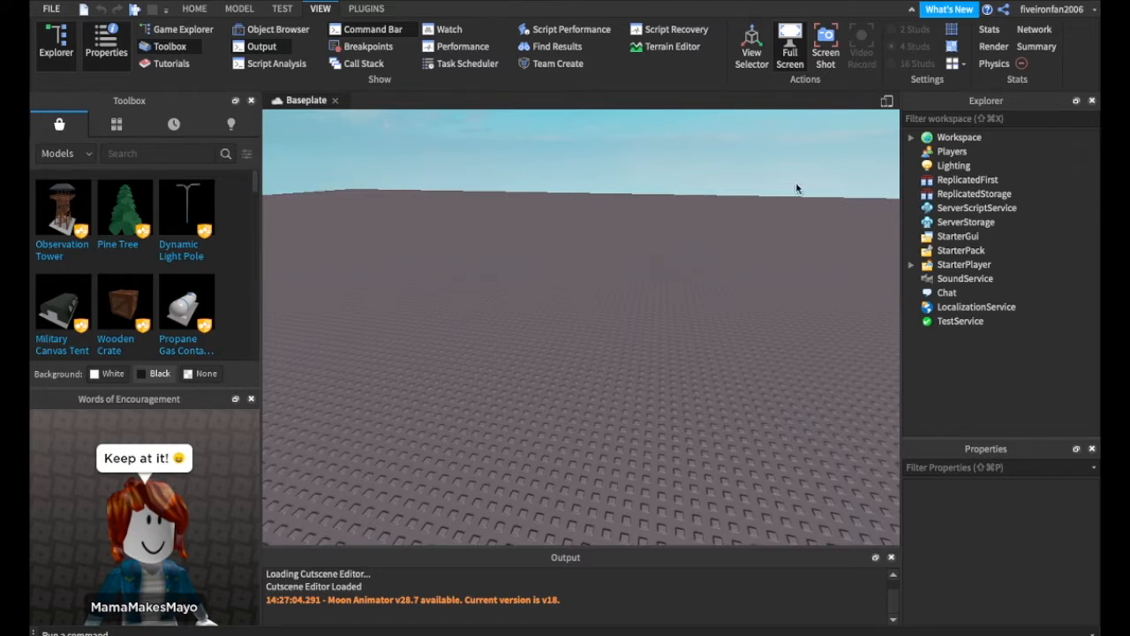
Step: Select every Explorer item from Workspace to TestService, then clear the selection
{"action": "left_click", "coordinate": [924, 139]}
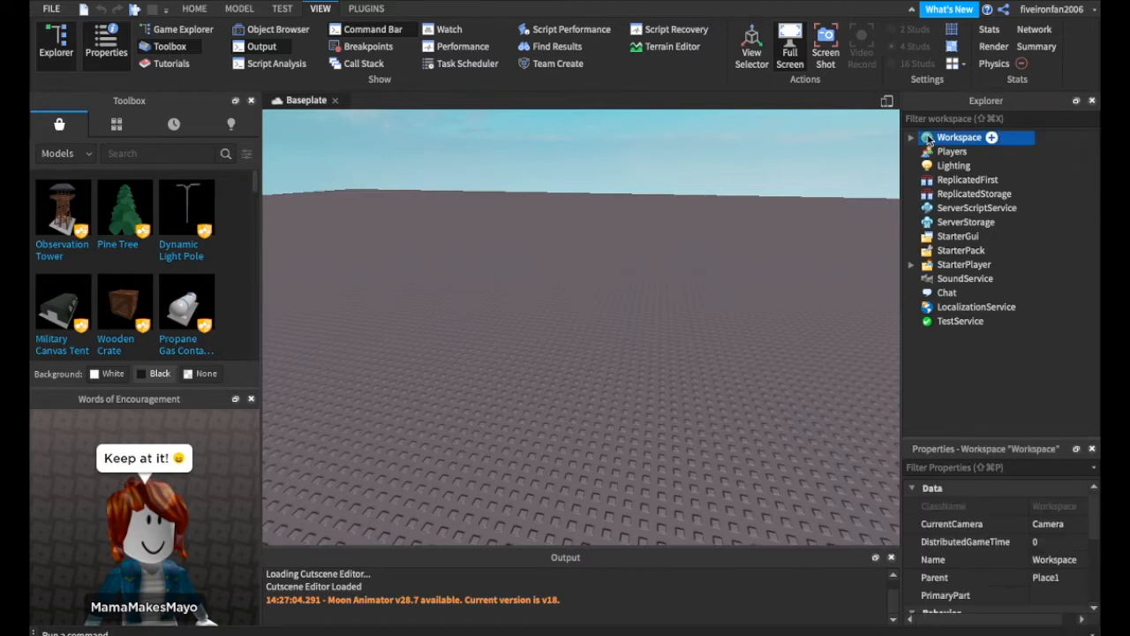
{"action": "left_click", "coordinate": [959, 321], "text": "shift"}
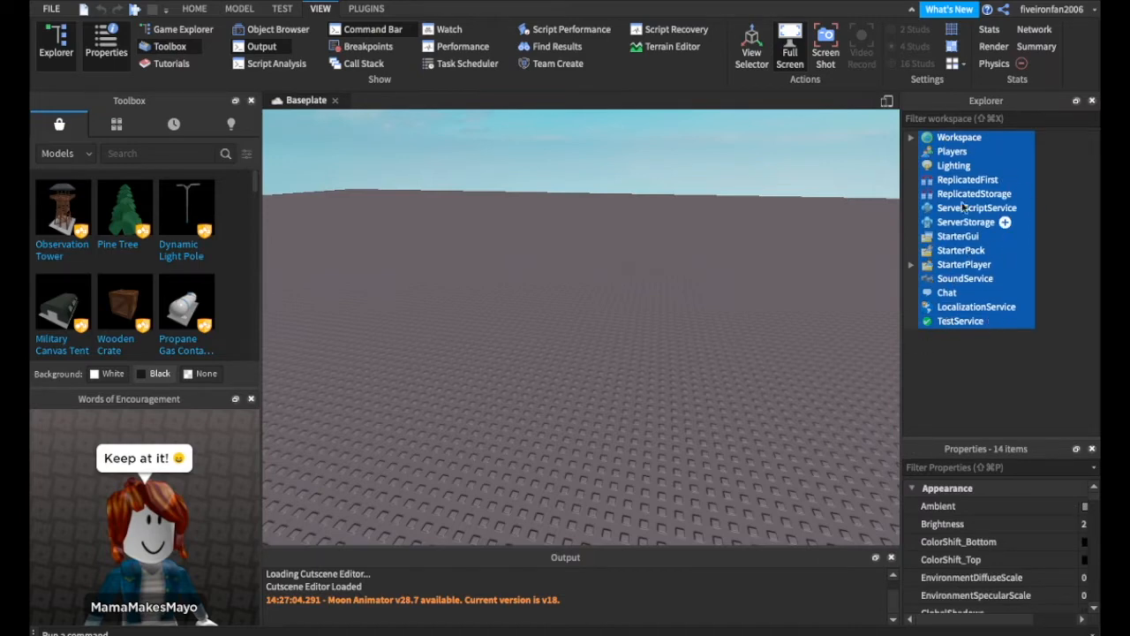
{"action": "left_click", "coordinate": [807, 309]}
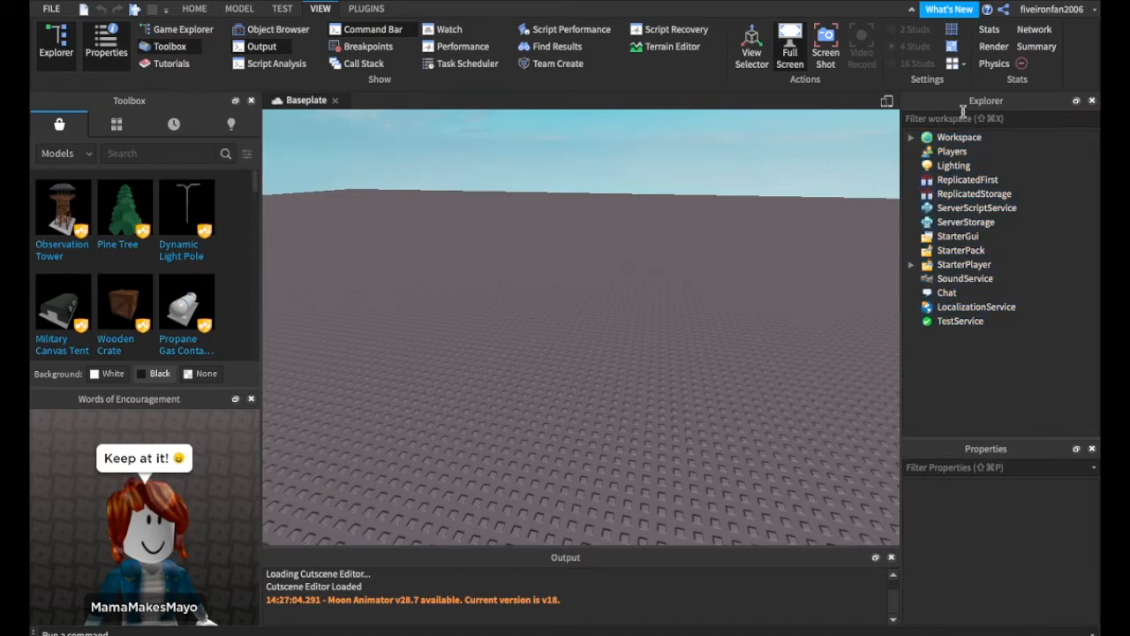
Step: Expand Workspace in the Explorer and insert a new block part onto the baseplate
{"action": "left_click", "coordinate": [911, 138]}
{"action": "left_click", "coordinate": [949, 138]}
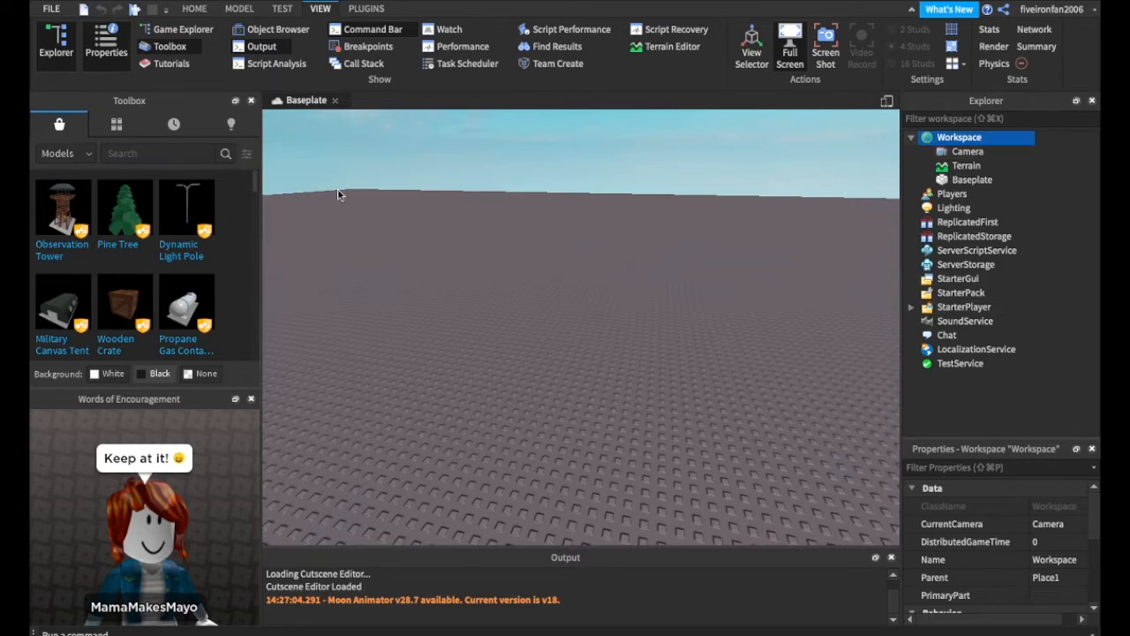
{"action": "left_click", "coordinate": [195, 10]}
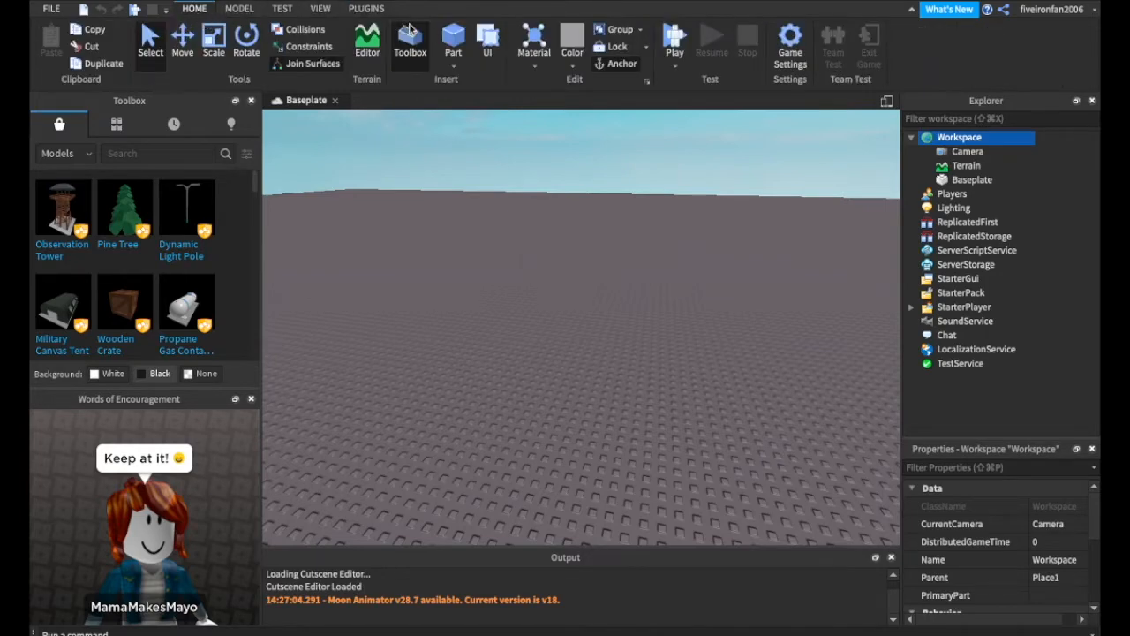
{"action": "left_click", "coordinate": [454, 39]}
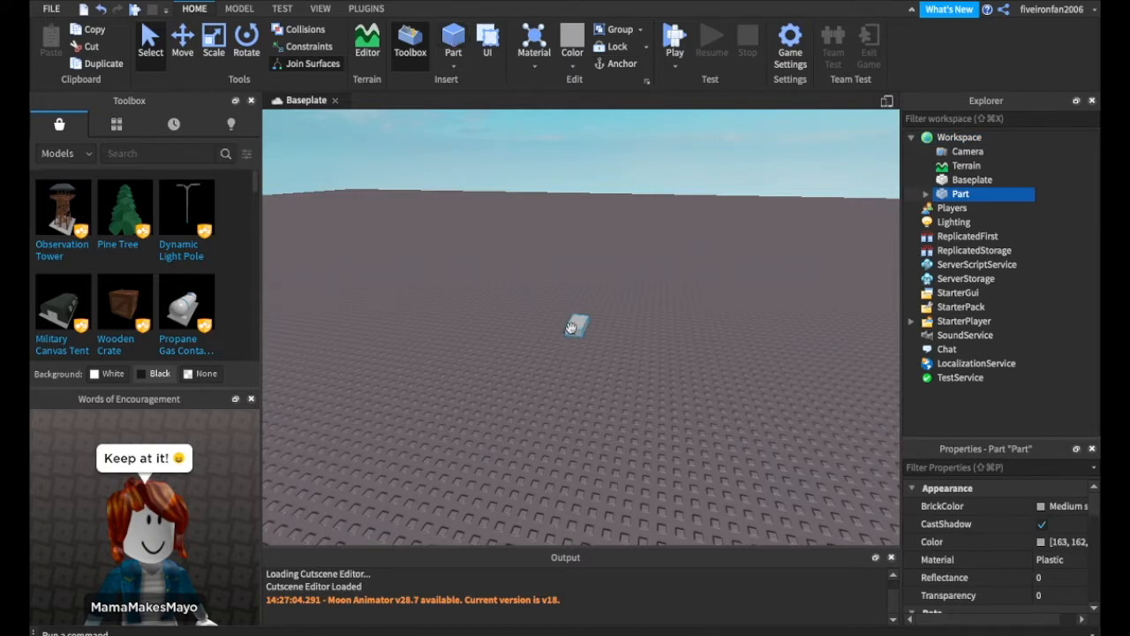
{"action": "mouse_move", "coordinate": [964, 199]}
{"action": "left_click", "coordinate": [912, 137]}
{"action": "left_click", "coordinate": [912, 137]}
{"action": "mouse_move", "coordinate": [944, 198]}
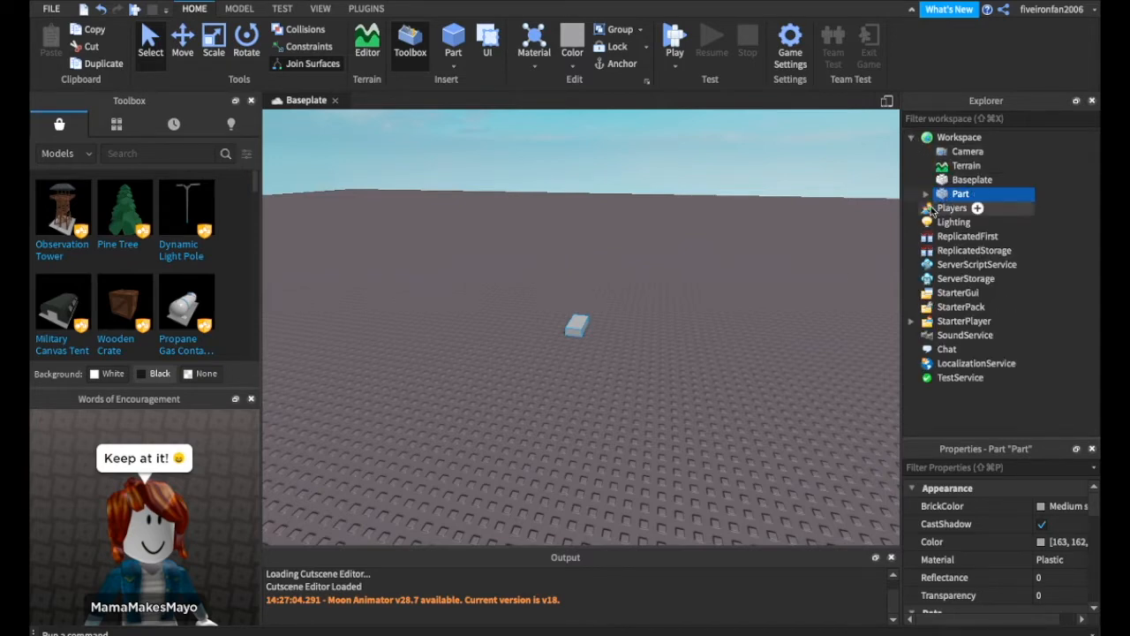
Step: Fly the camera around the new part to view it up close from different positions
{"action": "right_click_drag", "start_coordinate": [726, 384], "coordinate": [726, 386]}
{"action": "key", "text": "Up"}
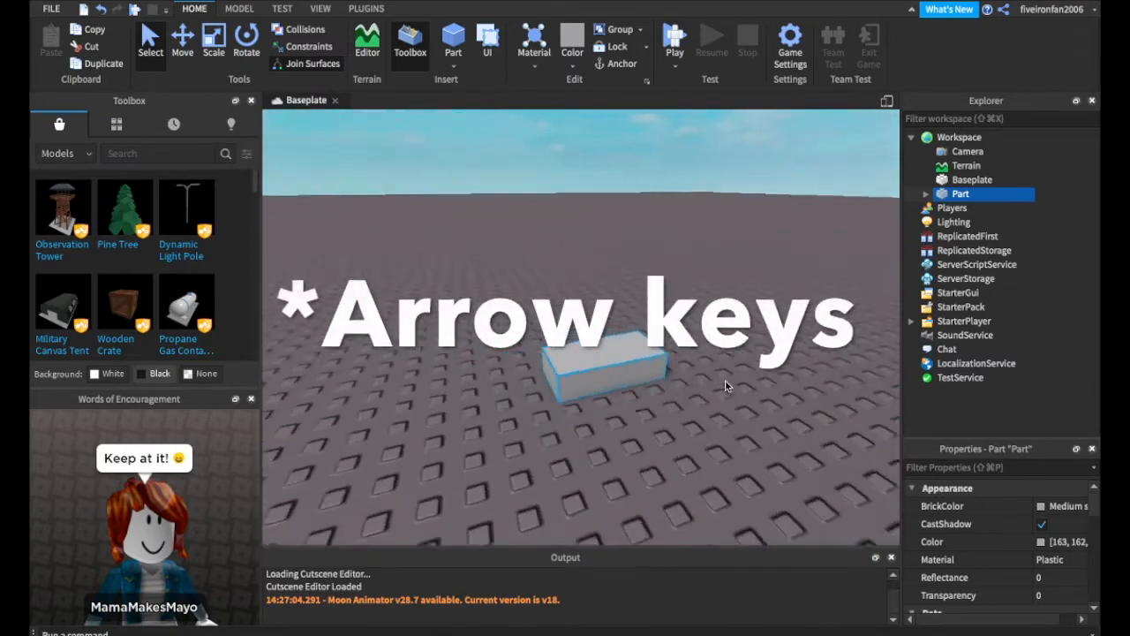
{"action": "key", "text": "Down"}
{"action": "key", "text": "Left"}
{"action": "key", "text": "Right"}
{"action": "key", "text": "Up"}
Step: Reposition the part sideways and vertically with the Move tool, leave it above the baseplate, and deselect it
{"action": "left_click_drag", "start_coordinate": [572, 359], "coordinate": [489, 404]}
{"action": "scroll", "coordinate": [628, 331], "scroll_direction": "down", "scroll_amount": 8}
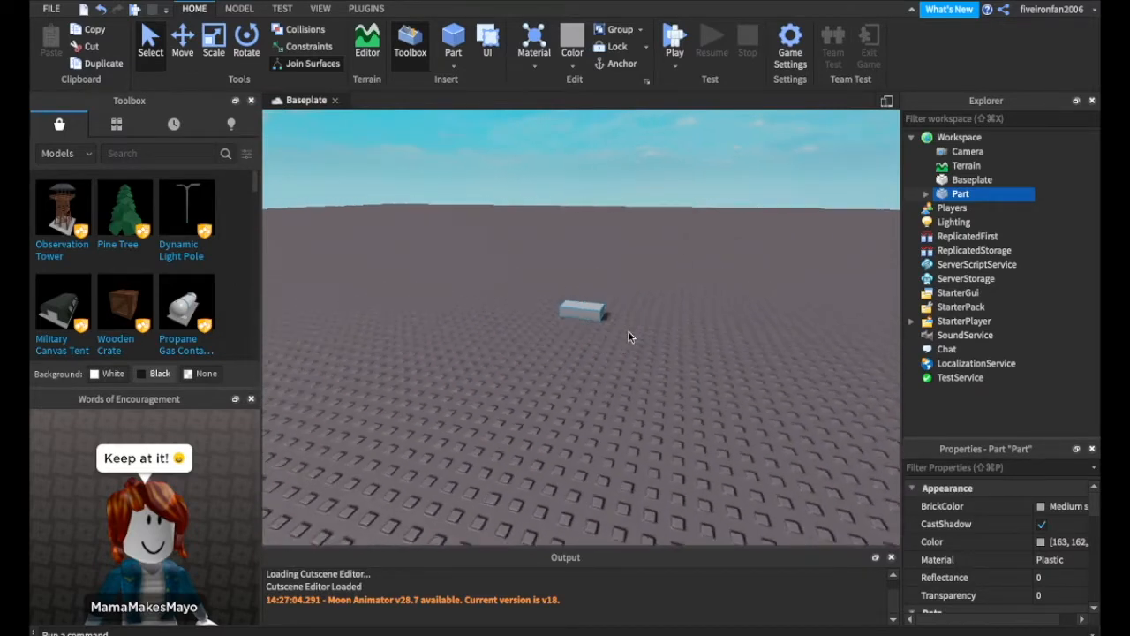
{"action": "left_click", "coordinate": [183, 58]}
{"action": "mouse_move", "coordinate": [542, 333]}
{"action": "left_mouse_down"}
{"action": "mouse_move", "coordinate": [519, 391]}
{"action": "mouse_move", "coordinate": [542, 334]}
{"action": "left_mouse_up"}
{"action": "left_click_drag", "start_coordinate": [610, 302], "coordinate": [558, 300]}
{"action": "left_click_drag", "start_coordinate": [519, 259], "coordinate": [511, 334]}
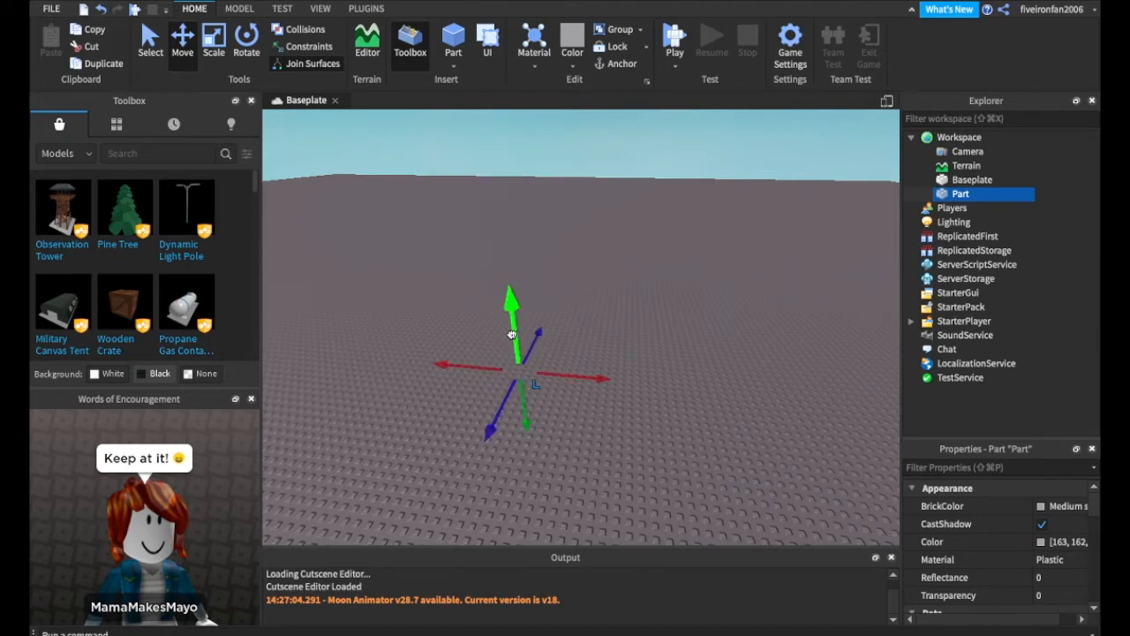
{"action": "left_click_drag", "start_coordinate": [511, 334], "coordinate": [510, 329]}
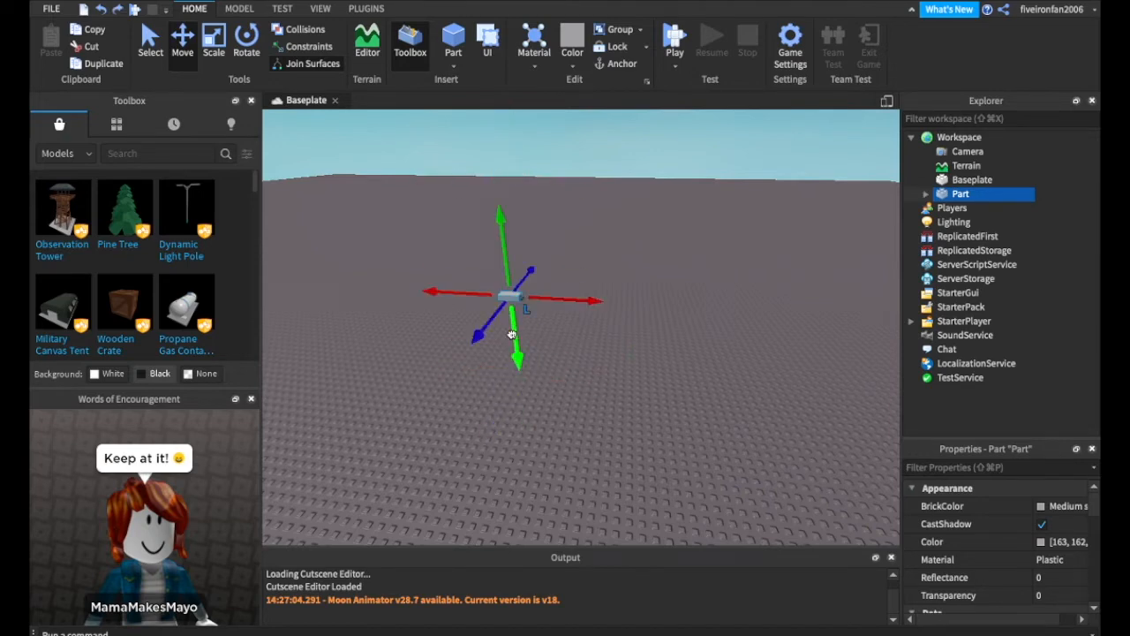
{"action": "left_click", "coordinate": [603, 343]}
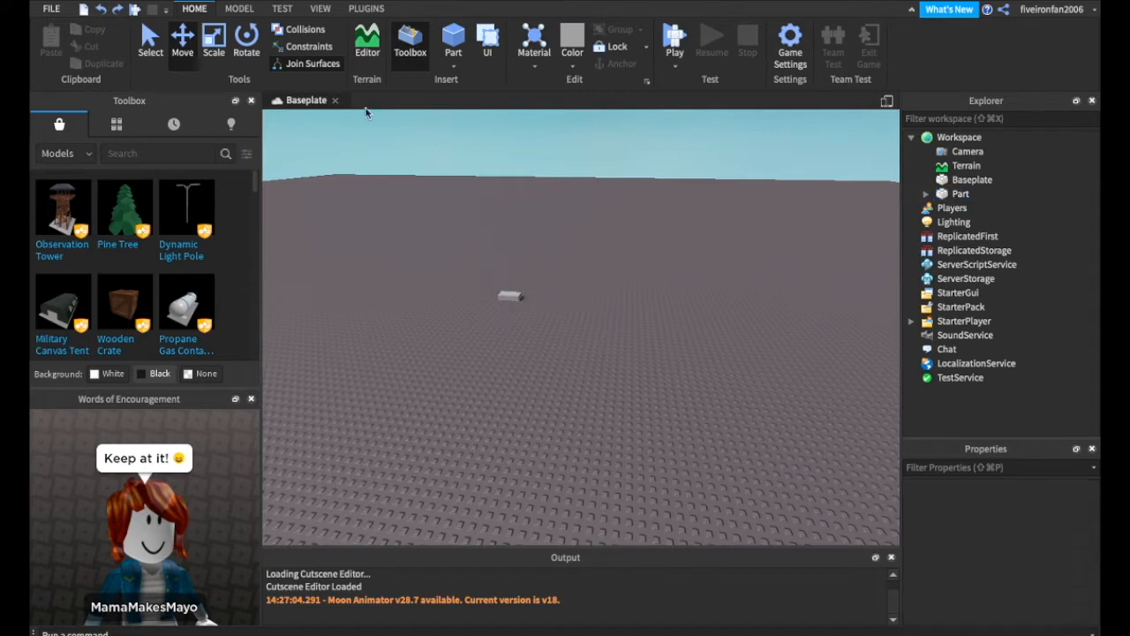
Step: Try resizing the part along its axes with the Scale tool, then undo the three resizes
{"action": "left_click", "coordinate": [499, 294]}
{"action": "left_click", "coordinate": [221, 53]}
{"action": "left_click_drag", "start_coordinate": [543, 296], "coordinate": [570, 302]}
{"action": "left_click_drag", "start_coordinate": [511, 327], "coordinate": [512, 393]}
{"action": "mouse_move", "coordinate": [502, 292]}
{"action": "left_mouse_down"}
{"action": "mouse_move", "coordinate": [497, 232]}
{"action": "mouse_move", "coordinate": [508, 271]}
{"action": "left_mouse_up"}
{"action": "key", "text": "ctrl+z"}
{"action": "key", "text": "ctrl+z"}
{"action": "key", "text": "ctrl+z"}
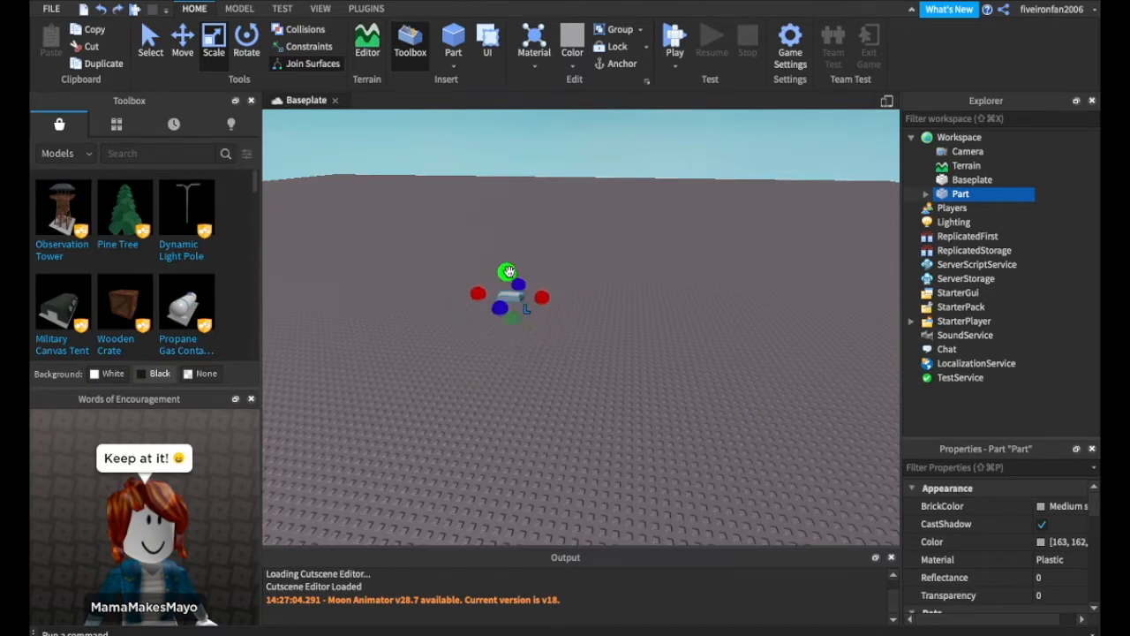
Step: Try rotating the part about its vertical axis, then undo the rotation and deselect the part
{"action": "key", "text": "ctrl+4"}
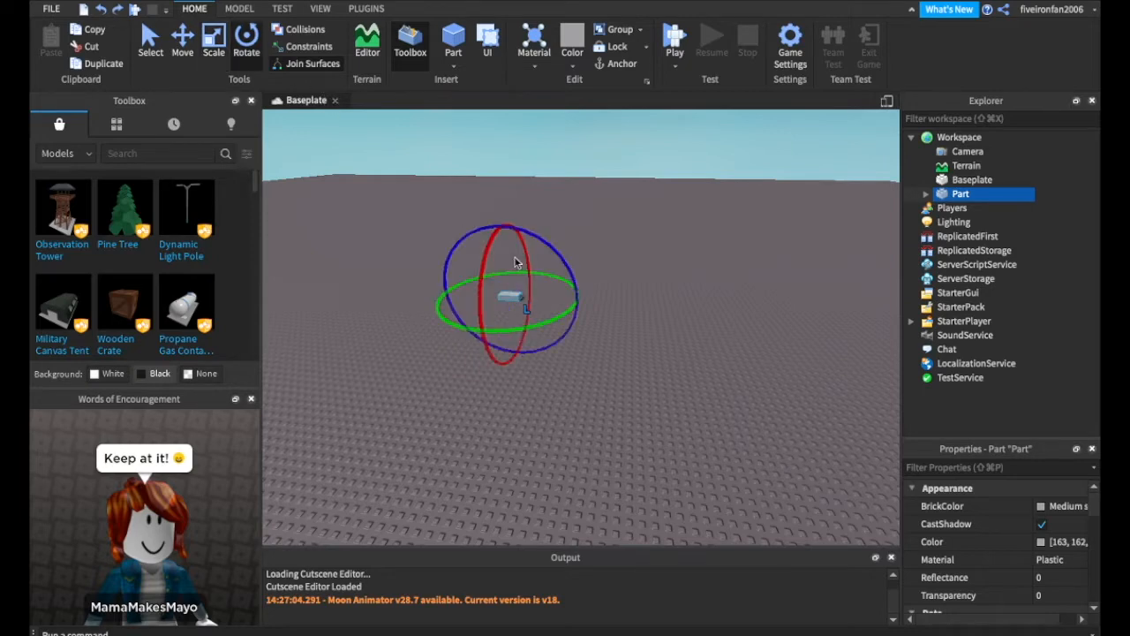
{"action": "left_click_drag", "start_coordinate": [545, 325], "coordinate": [461, 326]}
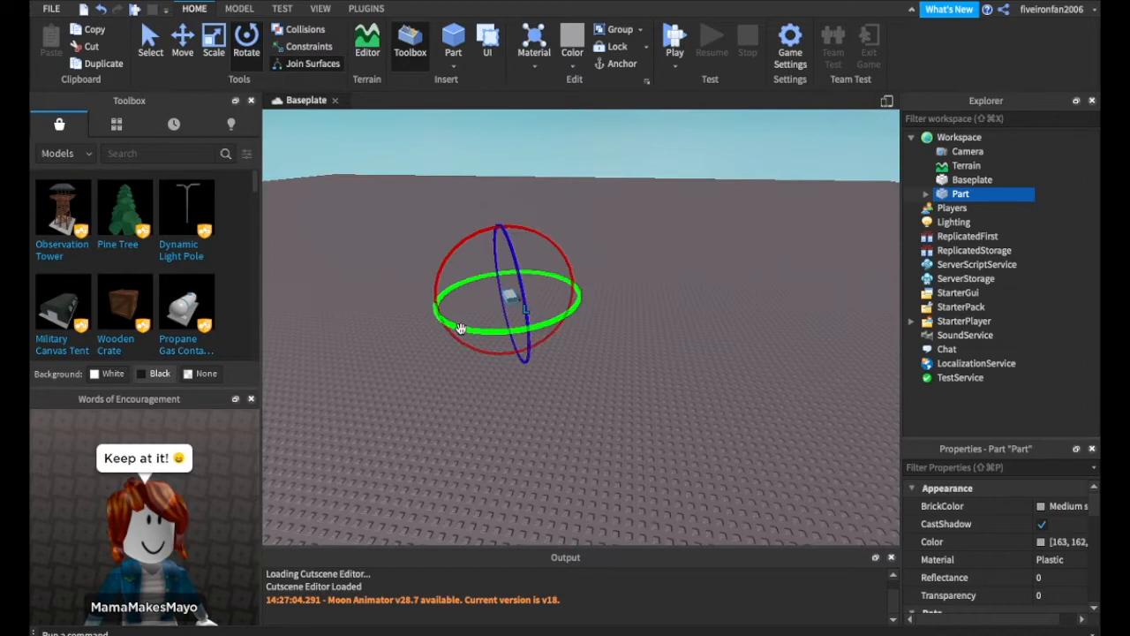
{"action": "left_click", "coordinate": [685, 400]}
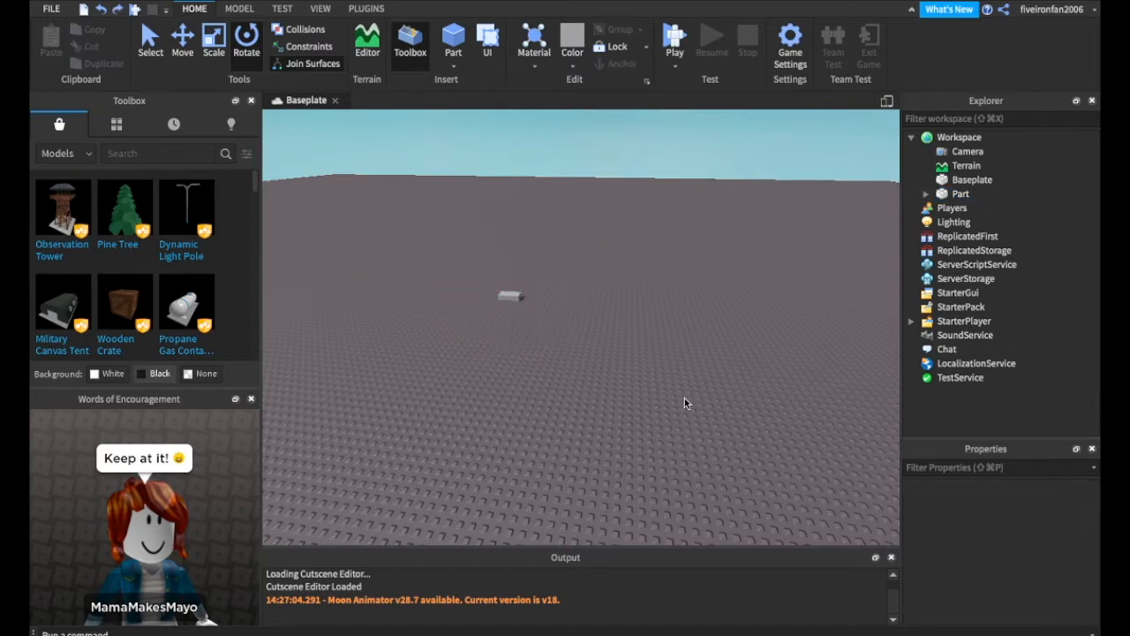
Step: Select the part above the baseplate and delete it
{"action": "left_click_drag", "start_coordinate": [391, 215], "coordinate": [609, 430]}
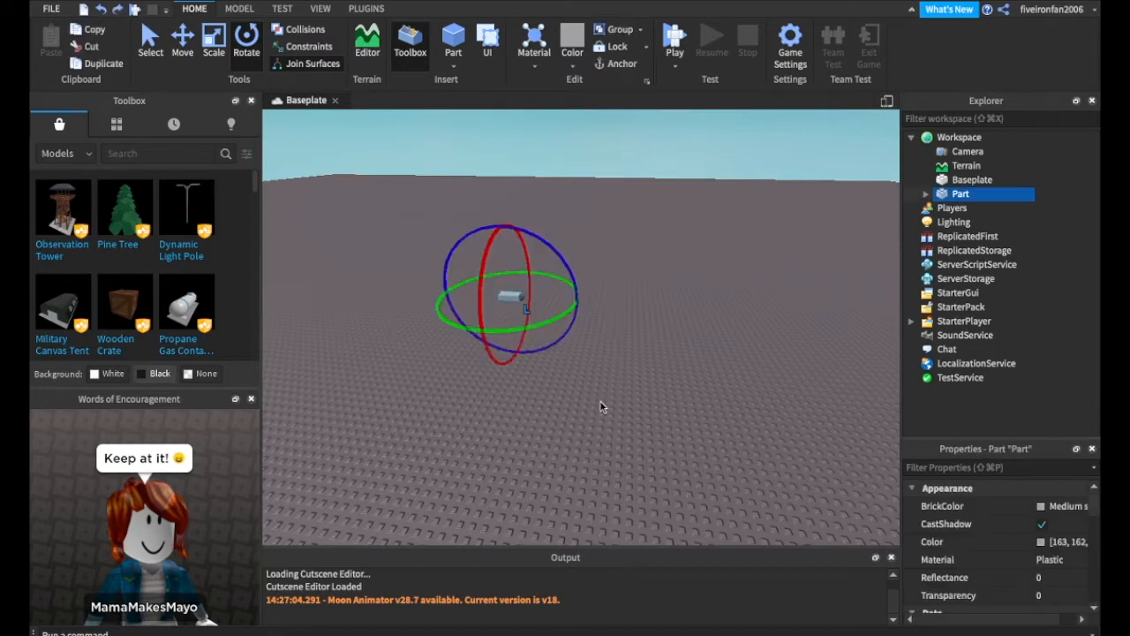
{"action": "left_click", "coordinate": [649, 253]}
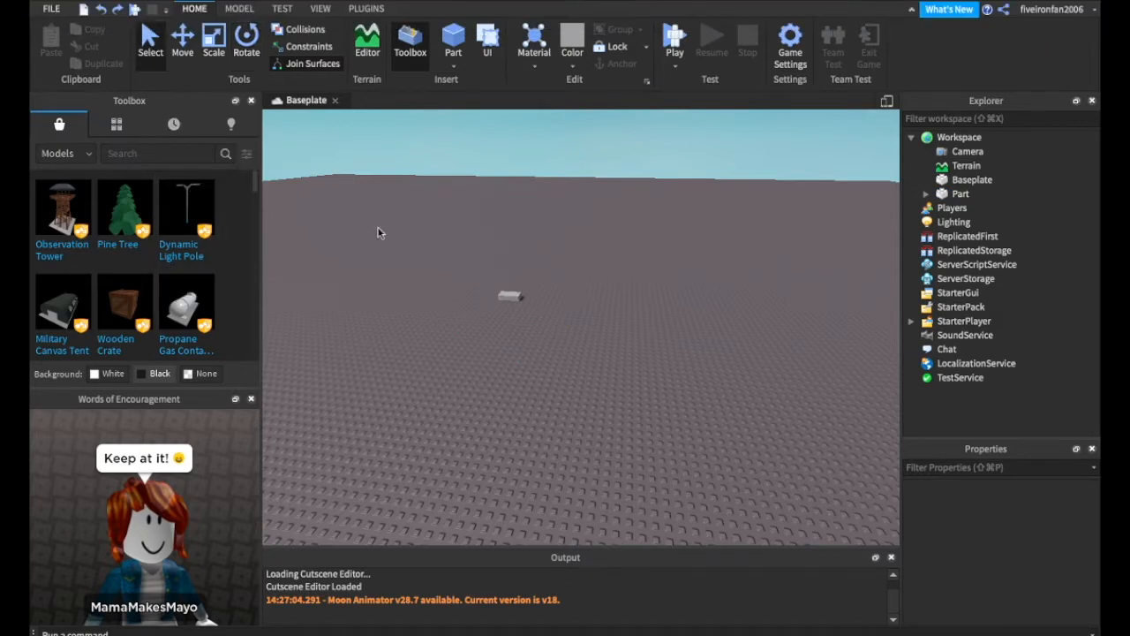
{"action": "left_click", "coordinate": [509, 296]}
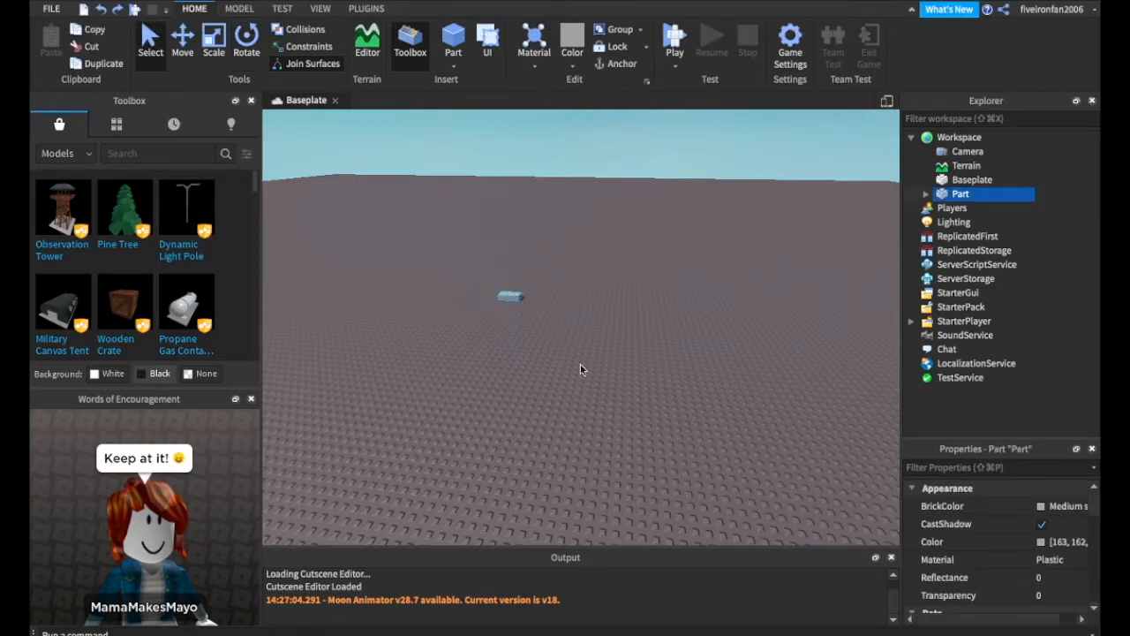
{"action": "key", "text": "Delete"}
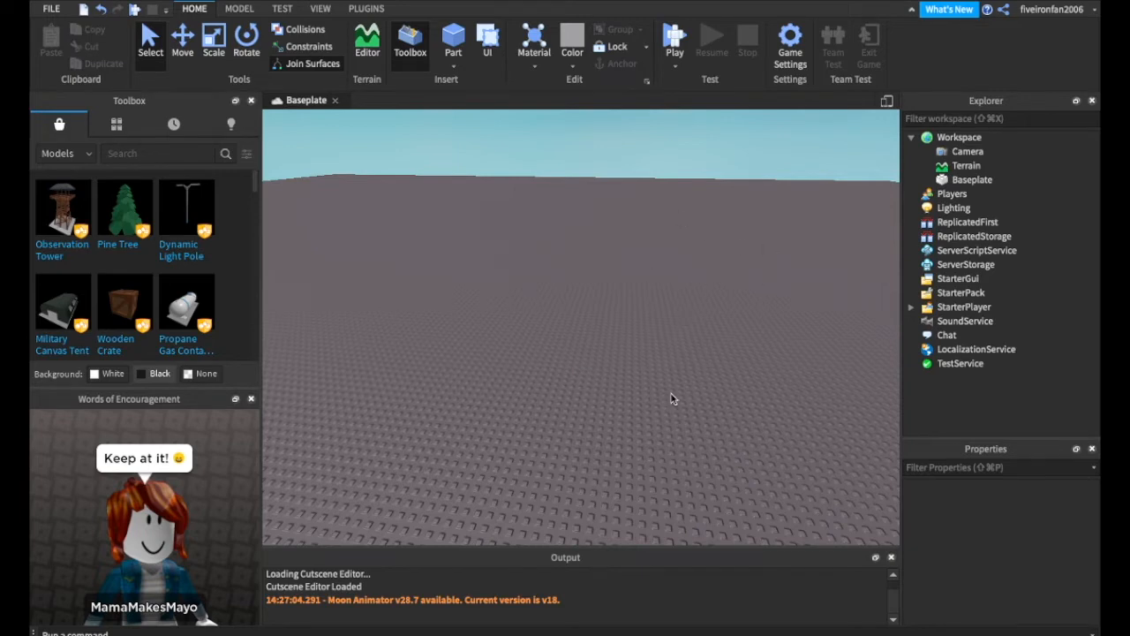
Step: Insert a SpawnLocation object into the Workspace
{"action": "scroll", "coordinate": [681, 324], "scroll_direction": "up", "scroll_amount": 6}
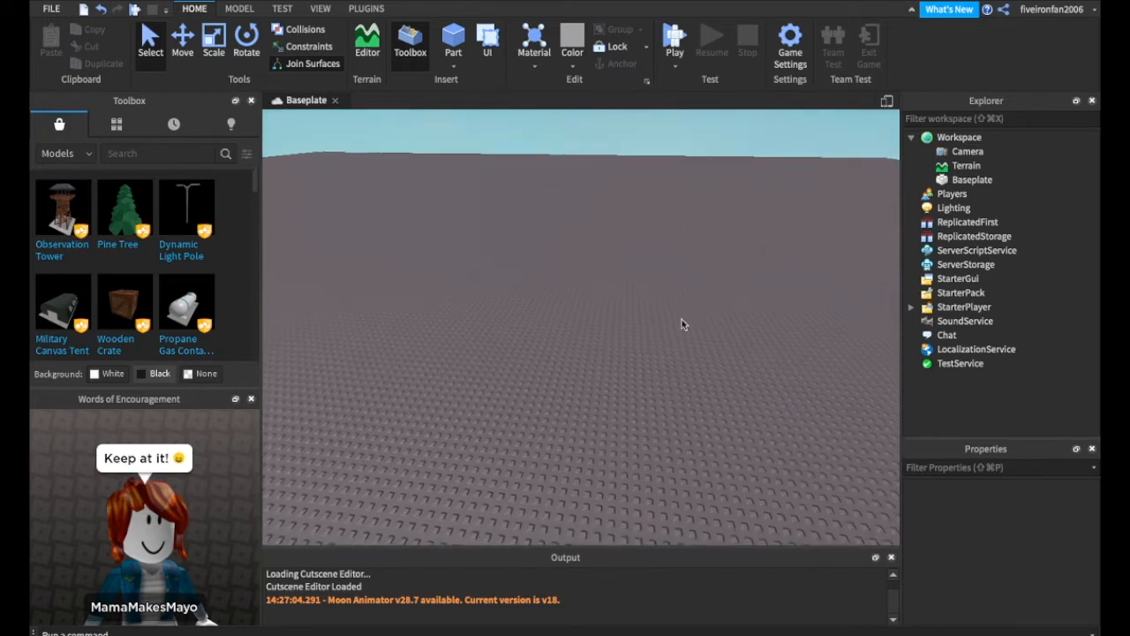
{"action": "scroll", "coordinate": [681, 324], "scroll_direction": "down", "scroll_amount": 2}
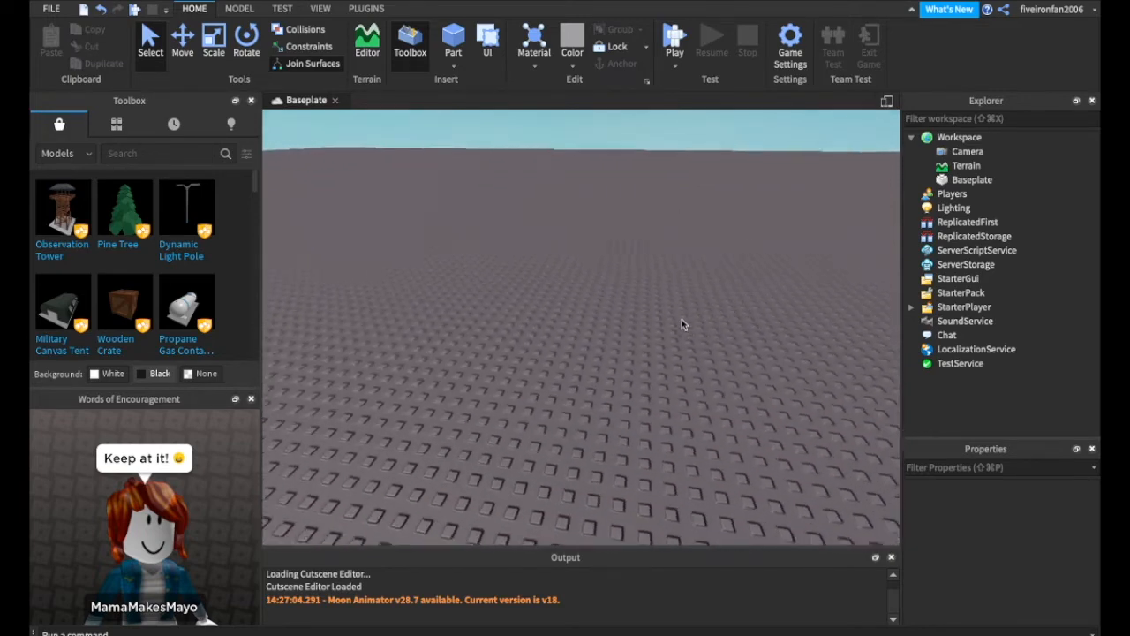
{"action": "scroll", "coordinate": [681, 324], "scroll_direction": "down", "scroll_amount": 4}
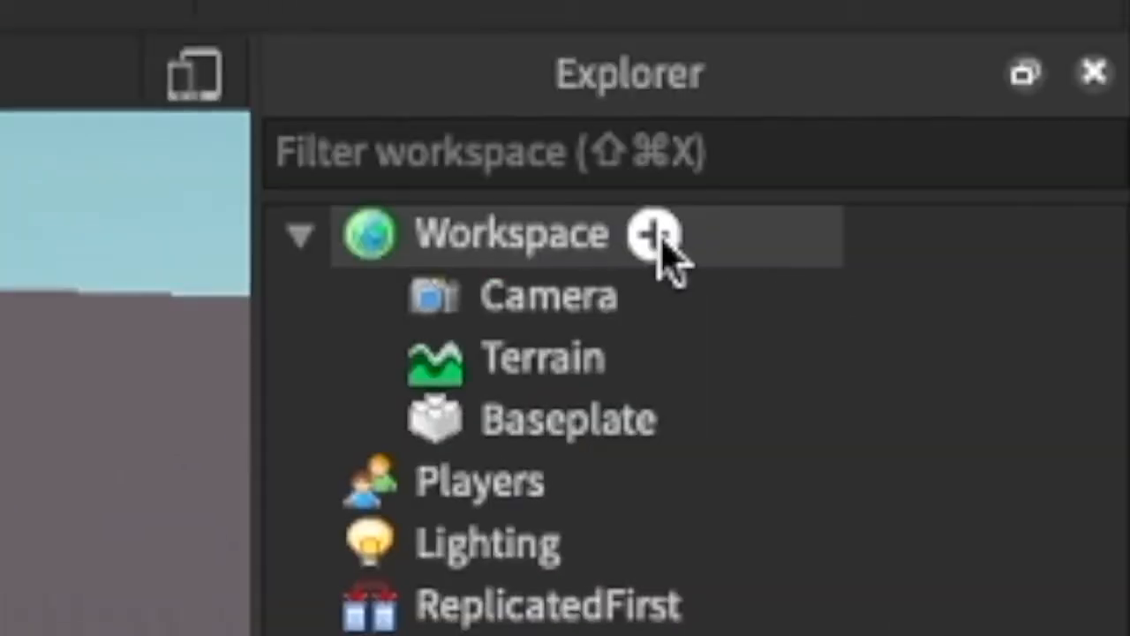
{"action": "left_click", "coordinate": [655, 239]}
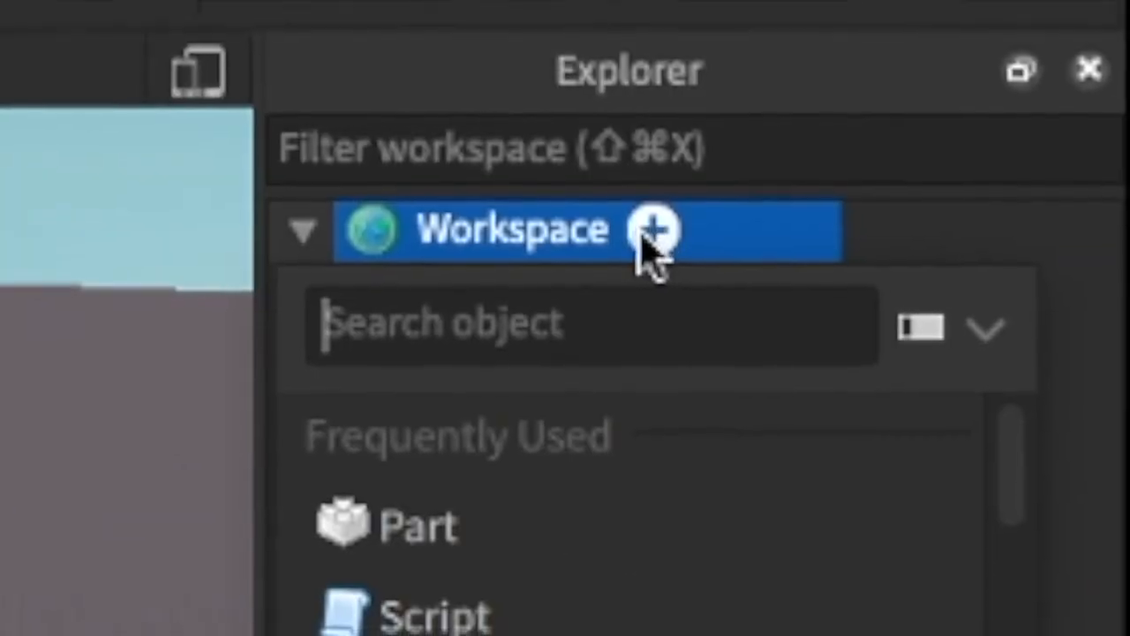
{"action": "type", "text": "spawnloc"}
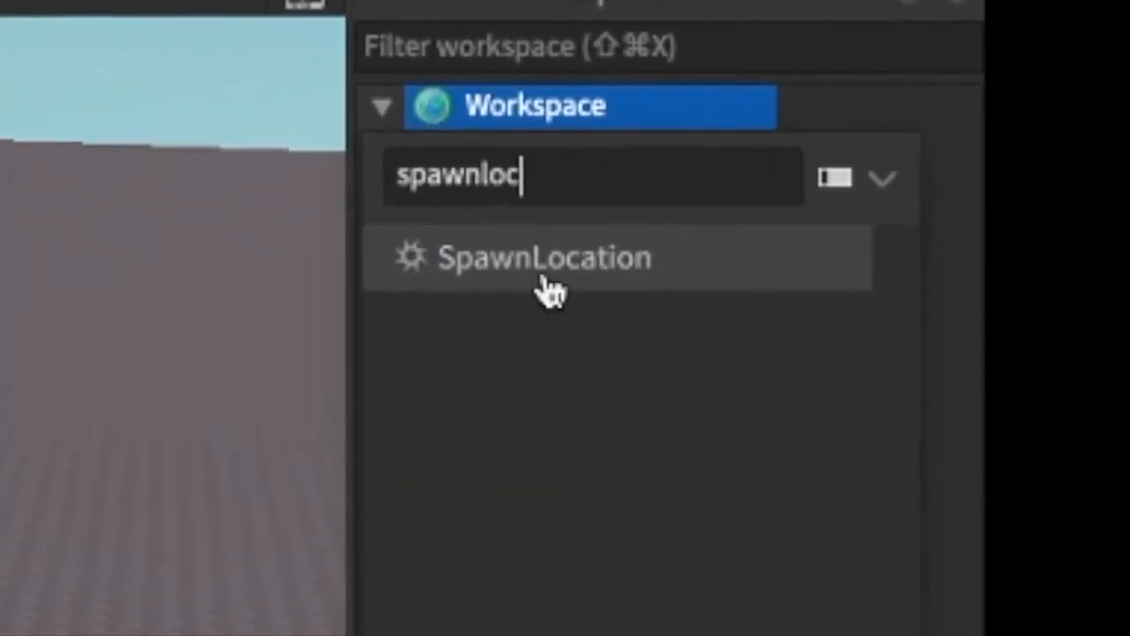
{"action": "left_click", "coordinate": [548, 232]}
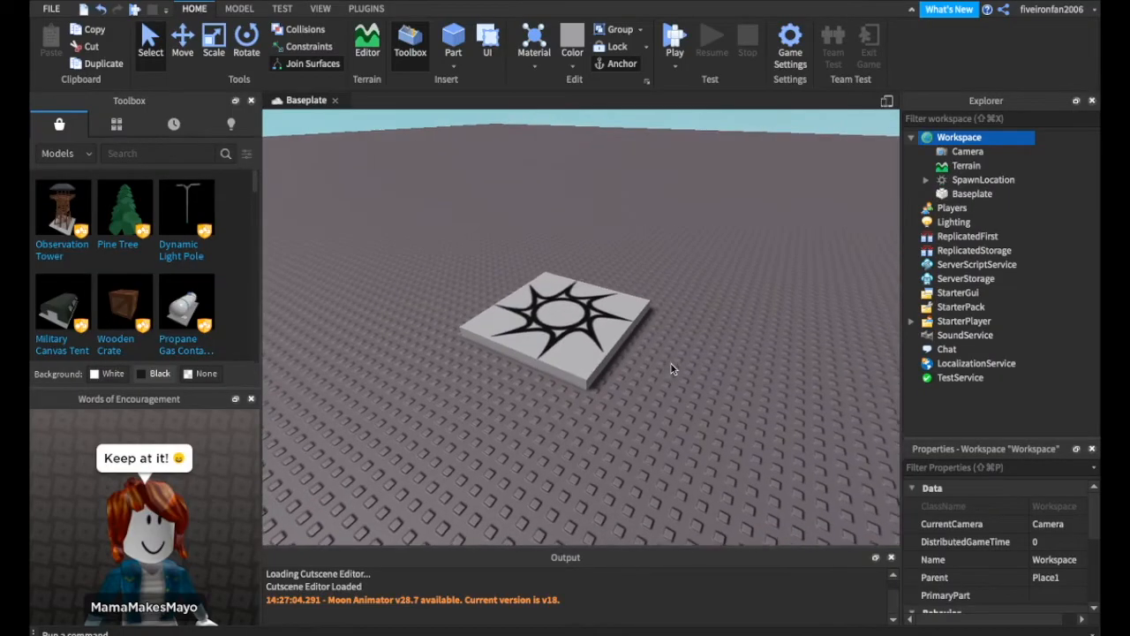
Step: Inspect the spawn location on the baseplate from different distances and angles, leaving it deselected
{"action": "scroll", "coordinate": [671, 365], "scroll_direction": "down", "scroll_amount": 4}
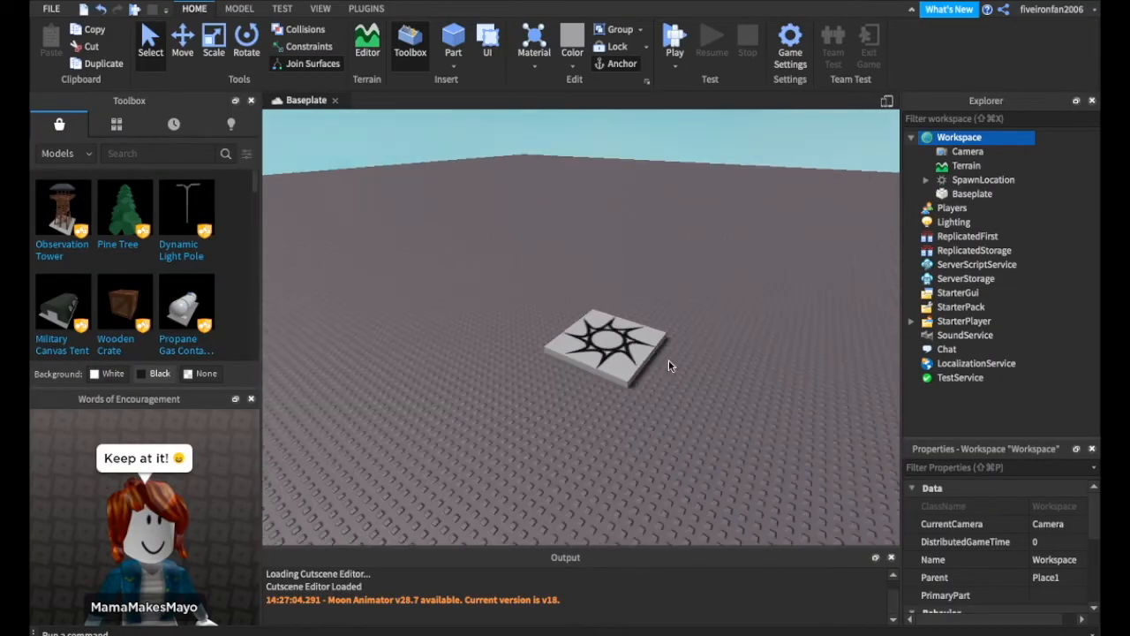
{"action": "scroll", "coordinate": [668, 361], "scroll_direction": "up", "scroll_amount": 6}
{"action": "scroll", "coordinate": [650, 360], "scroll_direction": "up", "scroll_amount": 2}
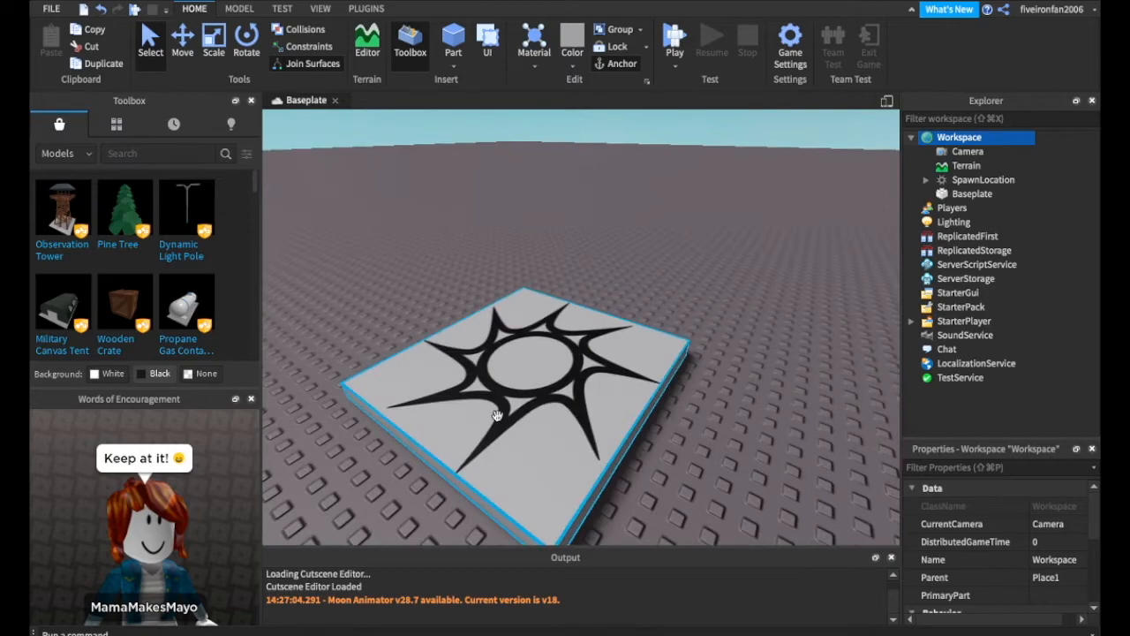
{"action": "scroll", "coordinate": [491, 397], "scroll_direction": "down", "scroll_amount": 3}
{"action": "scroll", "coordinate": [535, 390], "scroll_direction": "down", "scroll_amount": 3}
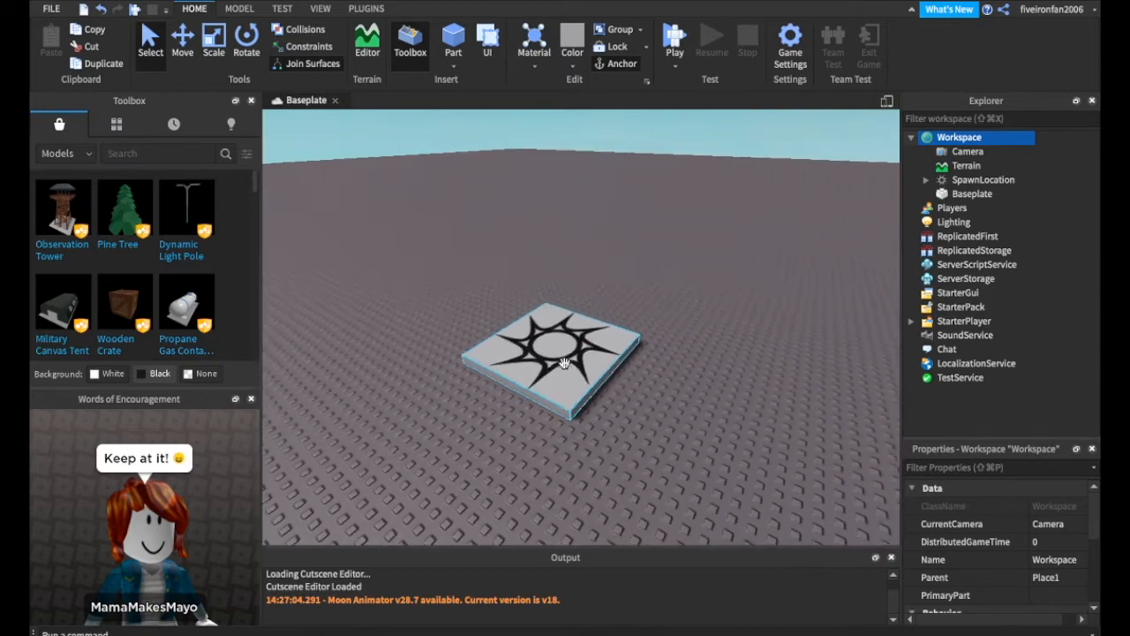
{"action": "scroll", "coordinate": [547, 375], "scroll_direction": "up", "scroll_amount": 4}
{"action": "scroll", "coordinate": [563, 363], "scroll_direction": "down", "scroll_amount": 2}
{"action": "scroll", "coordinate": [564, 363], "scroll_direction": "up", "scroll_amount": 3}
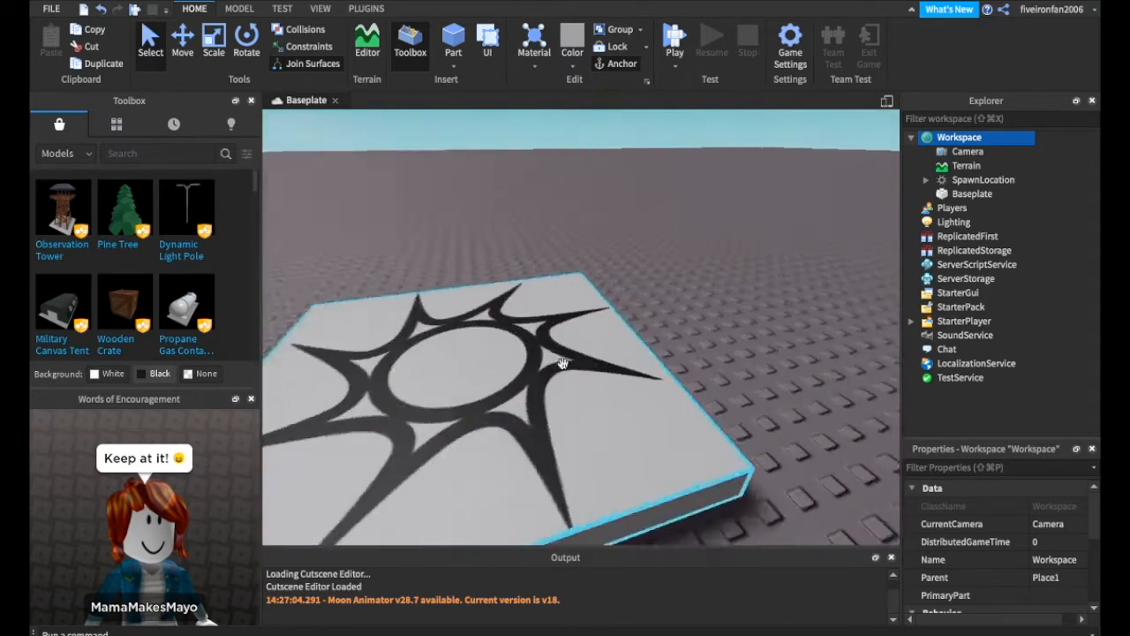
{"action": "scroll", "coordinate": [618, 344], "scroll_direction": "down", "scroll_amount": 5}
{"action": "left_click", "coordinate": [675, 330]}
{"action": "scroll", "coordinate": [635, 371], "scroll_direction": "up", "scroll_amount": 3}
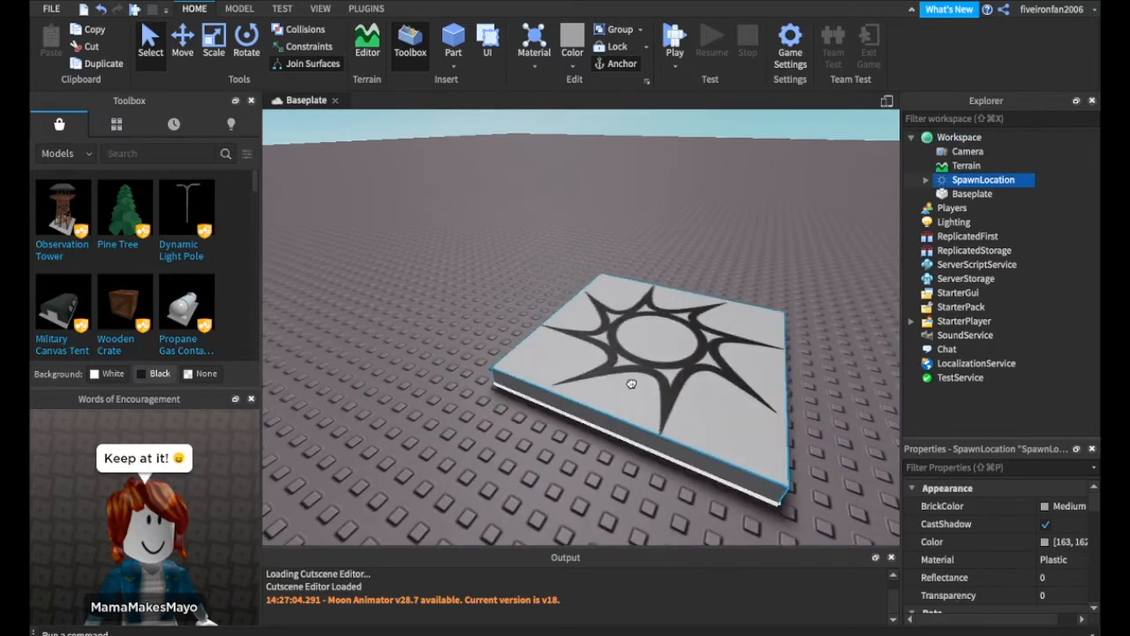
{"action": "scroll", "coordinate": [684, 300], "scroll_direction": "down", "scroll_amount": 5}
{"action": "left_click", "coordinate": [682, 276]}
{"action": "right_click_drag", "start_coordinate": [681, 275], "coordinate": [680, 275]}
{"action": "scroll", "coordinate": [681, 276], "scroll_direction": "up", "scroll_amount": 3}
{"action": "scroll", "coordinate": [682, 276], "scroll_direction": "down", "scroll_amount": 3}
{"action": "scroll", "coordinate": [684, 276], "scroll_direction": "up", "scroll_amount": 3}
{"action": "scroll", "coordinate": [741, 268], "scroll_direction": "down", "scroll_amount": 3}
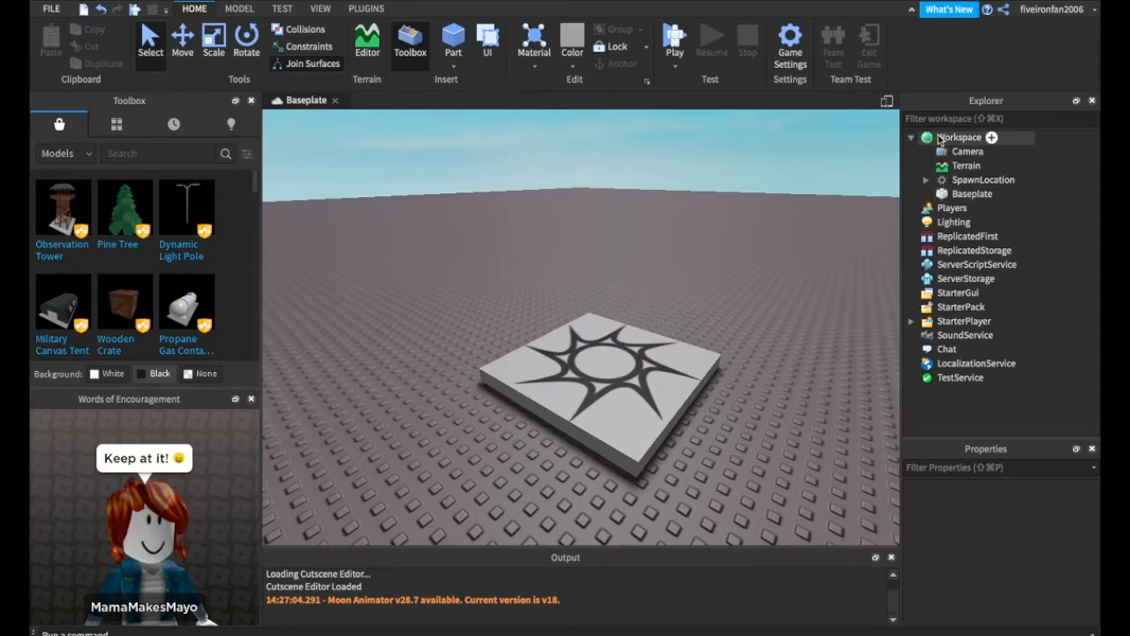
Step: Delete the Baseplate from the Workspace and view the floating spawn location from several distances
{"action": "left_click", "coordinate": [948, 196]}
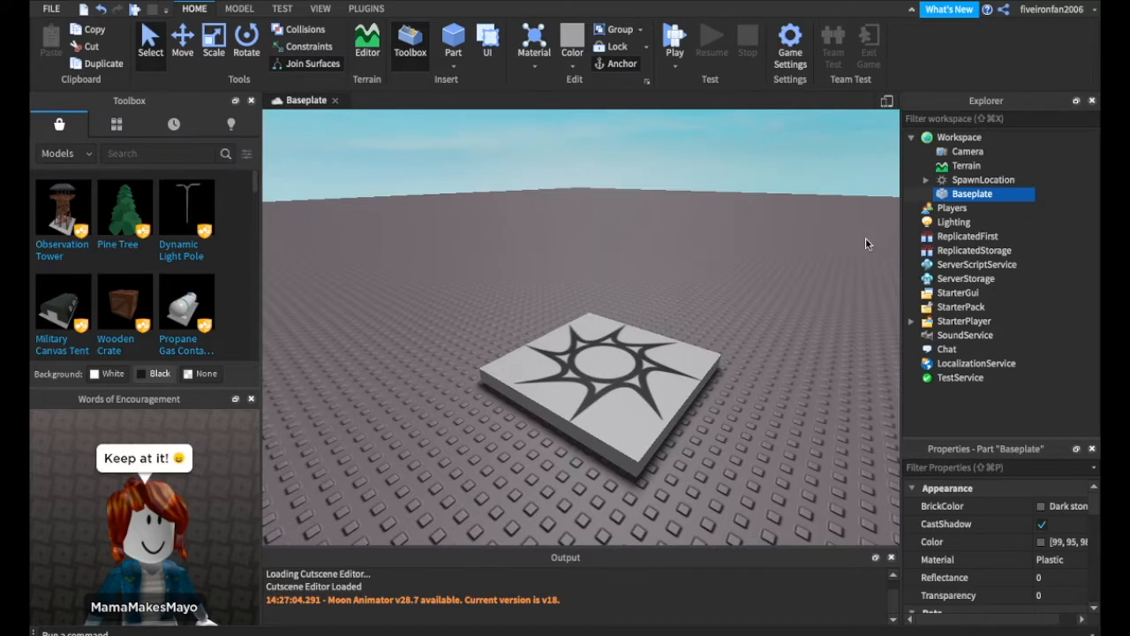
{"action": "key", "text": "Delete"}
{"action": "scroll", "coordinate": [722, 288], "scroll_direction": "up", "scroll_amount": 3}
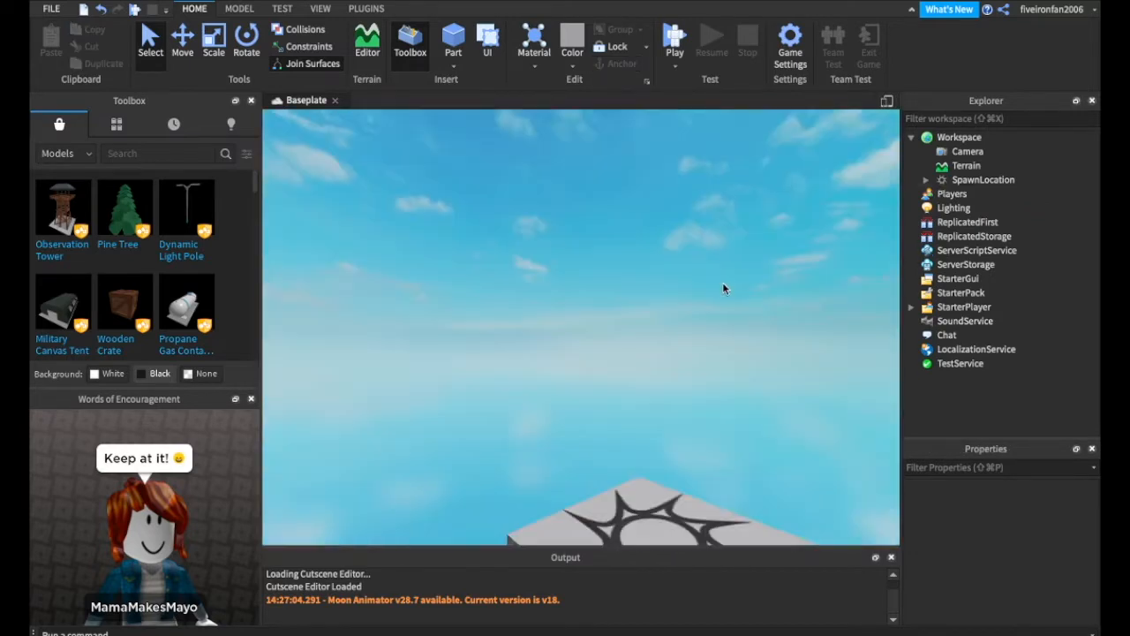
{"action": "scroll", "coordinate": [723, 284], "scroll_direction": "down", "scroll_amount": 5}
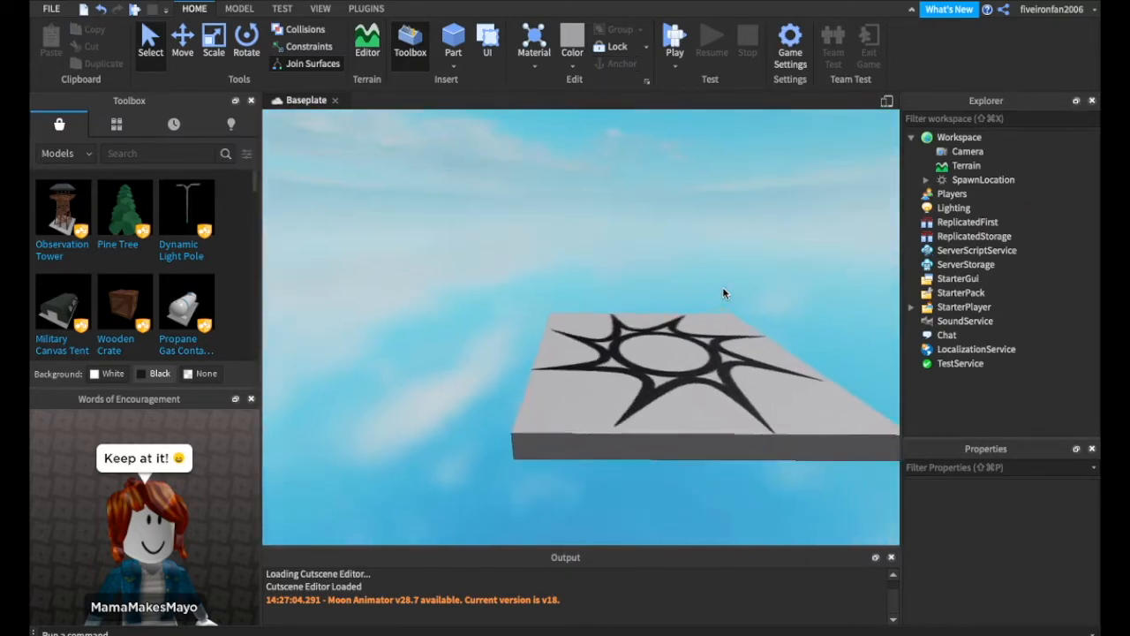
{"action": "scroll", "coordinate": [723, 293], "scroll_direction": "up", "scroll_amount": 3}
{"action": "scroll", "coordinate": [679, 170], "scroll_direction": "down", "scroll_amount": 3}
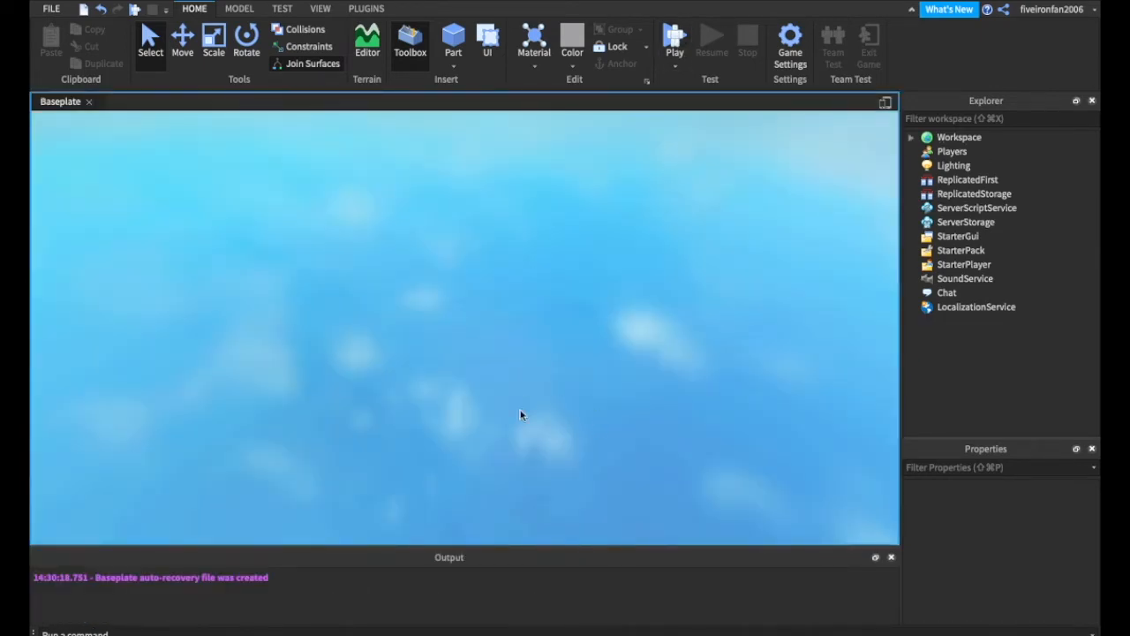
Step: Playtest the place, walk the character around on the spawn location, and stop the test
{"action": "key", "text": "F5"}
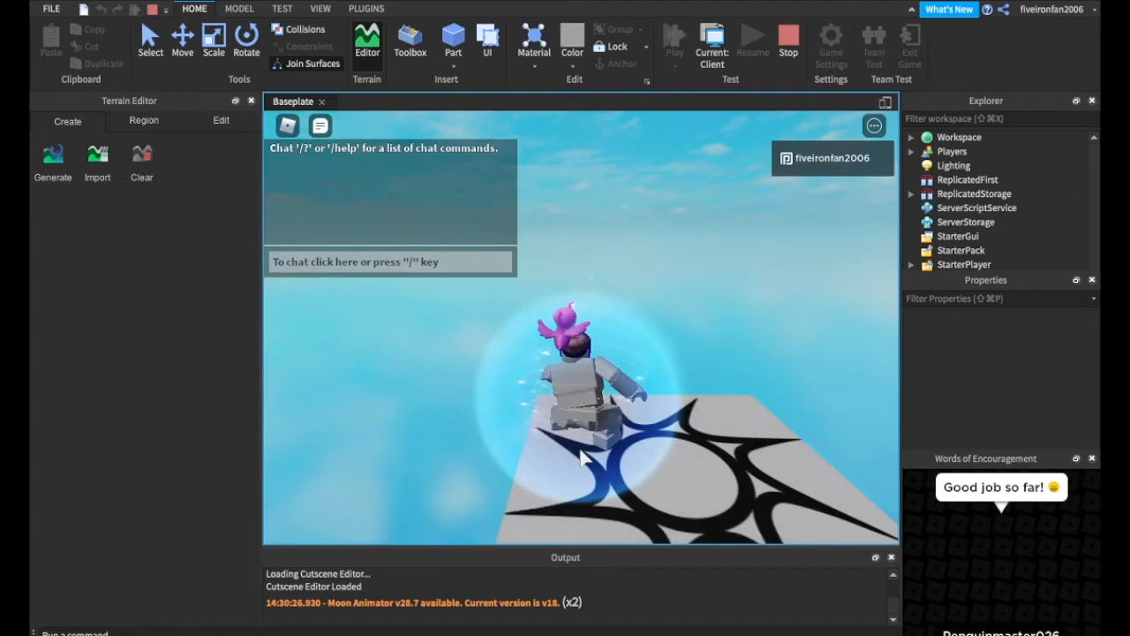
{"action": "right_click_drag", "start_coordinate": [542, 451], "coordinate": [497, 304]}
{"action": "key", "text": "d"}
{"action": "key", "text": "a"}
{"action": "key", "text": "a"}
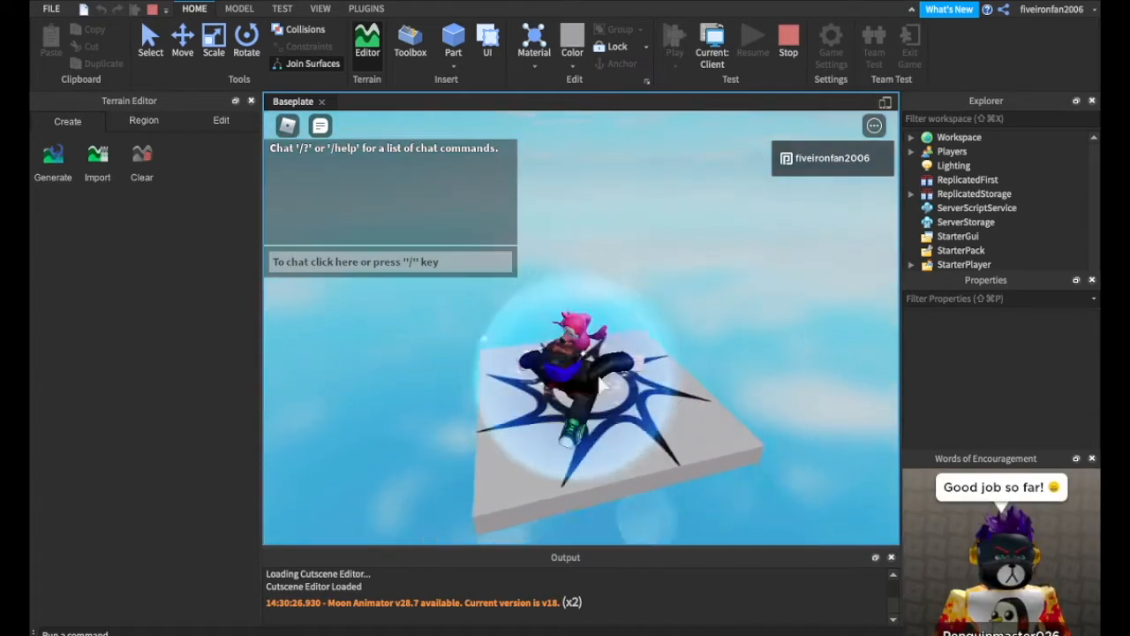
{"action": "key", "text": "w"}
{"action": "key", "text": "shift+F5"}
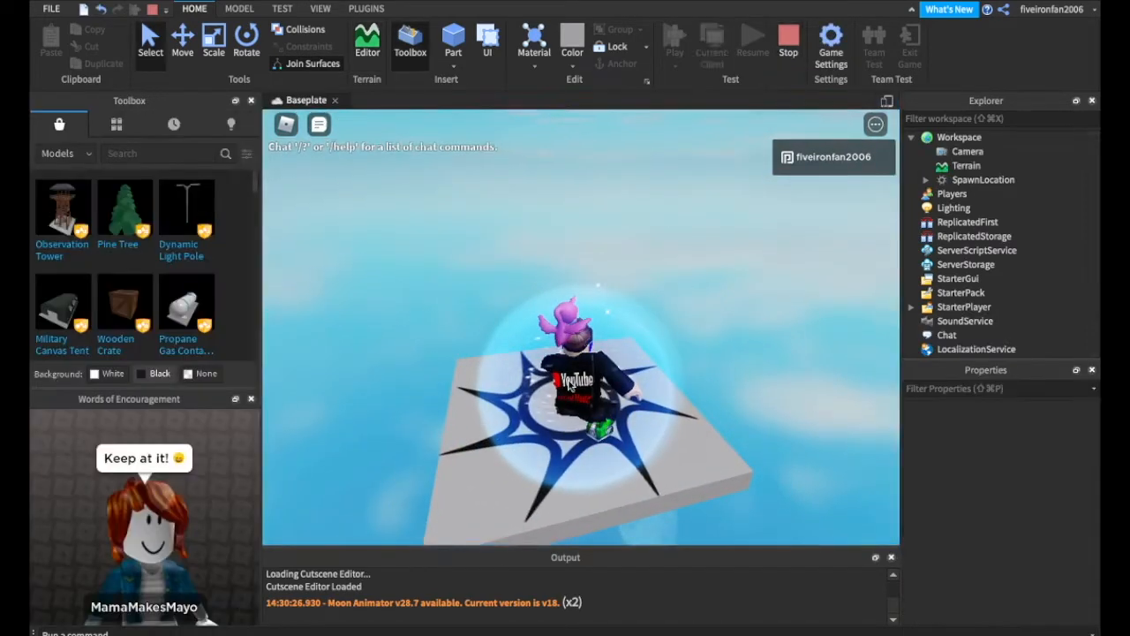
Step: Fly the camera around the floating spawn location and back away to see all of it
{"action": "right_click_drag", "start_coordinate": [569, 198], "coordinate": [571, 198]}
{"action": "key", "text": "d"}
{"action": "key", "text": "w"}
{"action": "key", "text": "s"}
{"action": "key", "text": "w"}
{"action": "scroll", "coordinate": [570, 195], "scroll_direction": "up", "scroll_amount": 2}
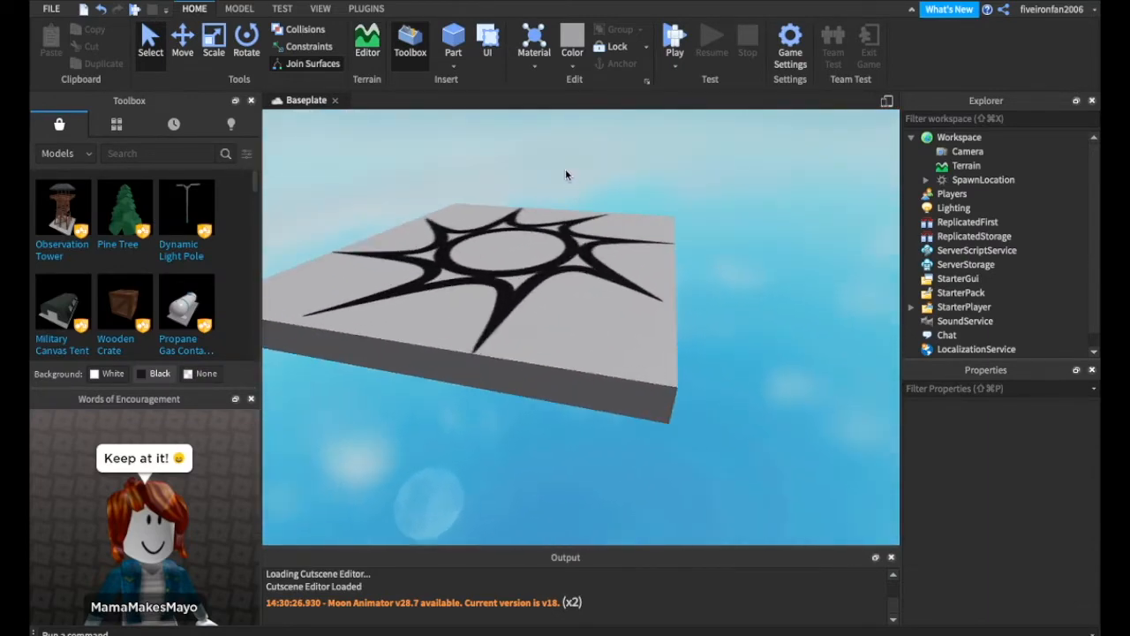
{"action": "scroll", "coordinate": [353, 157], "scroll_direction": "down", "scroll_amount": 5}
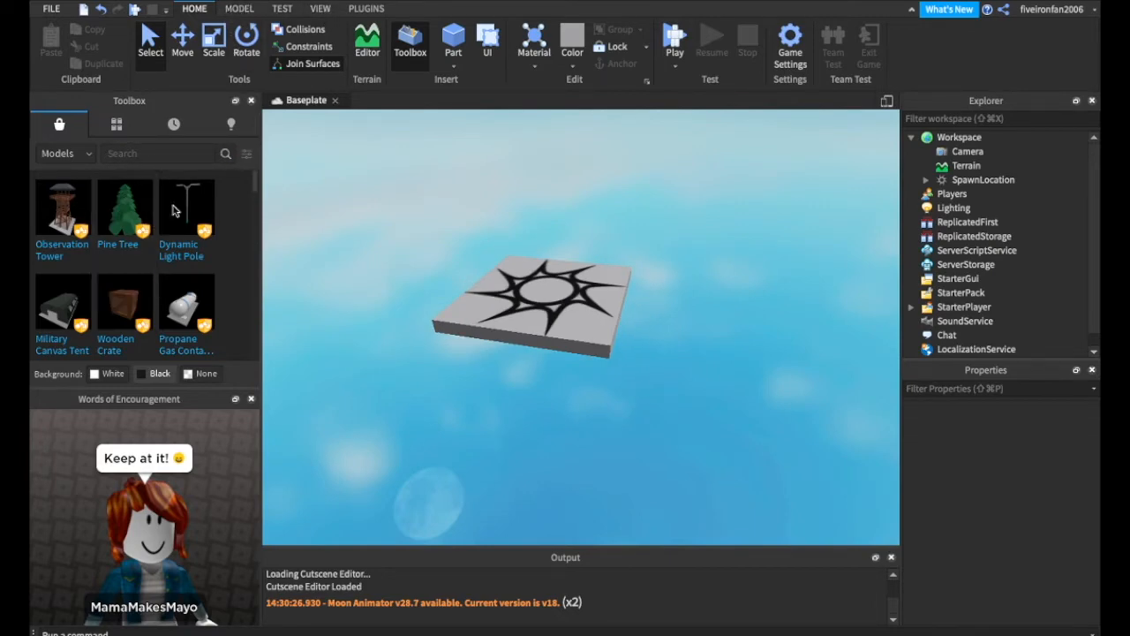
Step: Hide the Toolbox panel and show it again, then return to the main building tools
{"action": "left_click", "coordinate": [322, 11]}
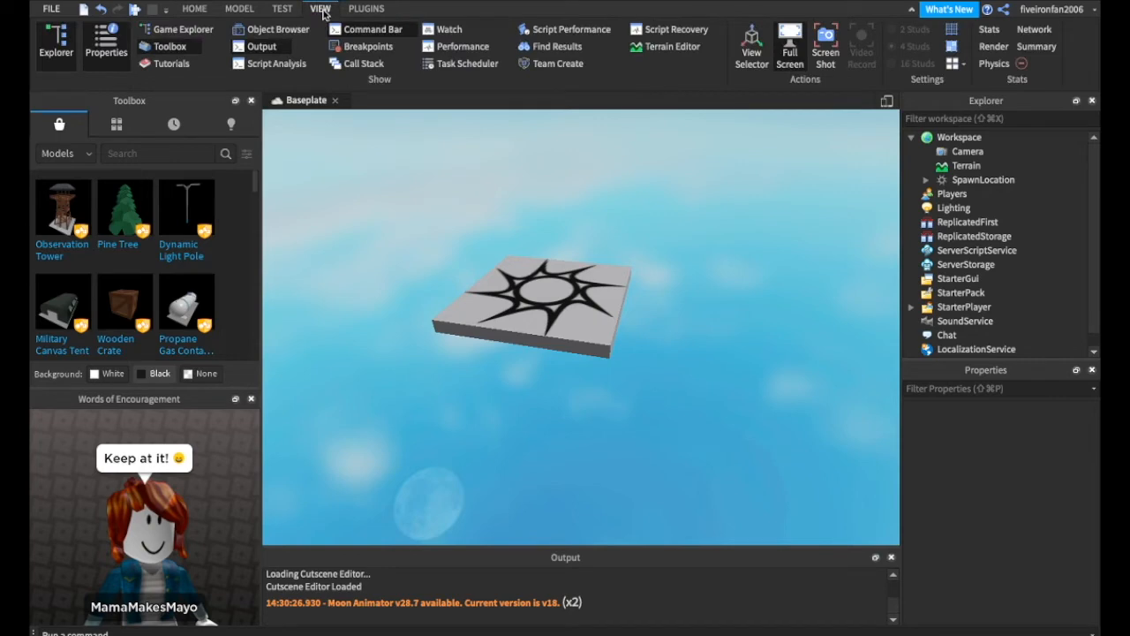
{"action": "left_click", "coordinate": [162, 50]}
{"action": "left_click", "coordinate": [161, 49]}
{"action": "left_click", "coordinate": [196, 9]}
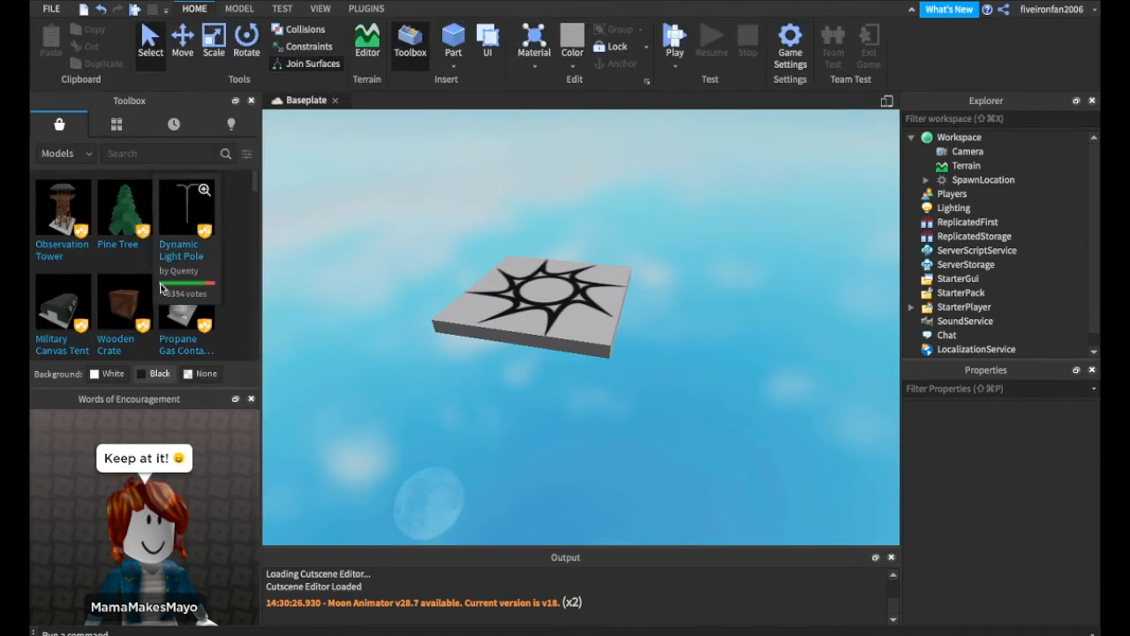
Step: Search the Toolbox models for "checkpoint", then refine the search to "obby checkpoint"
{"action": "left_click", "coordinate": [133, 159]}
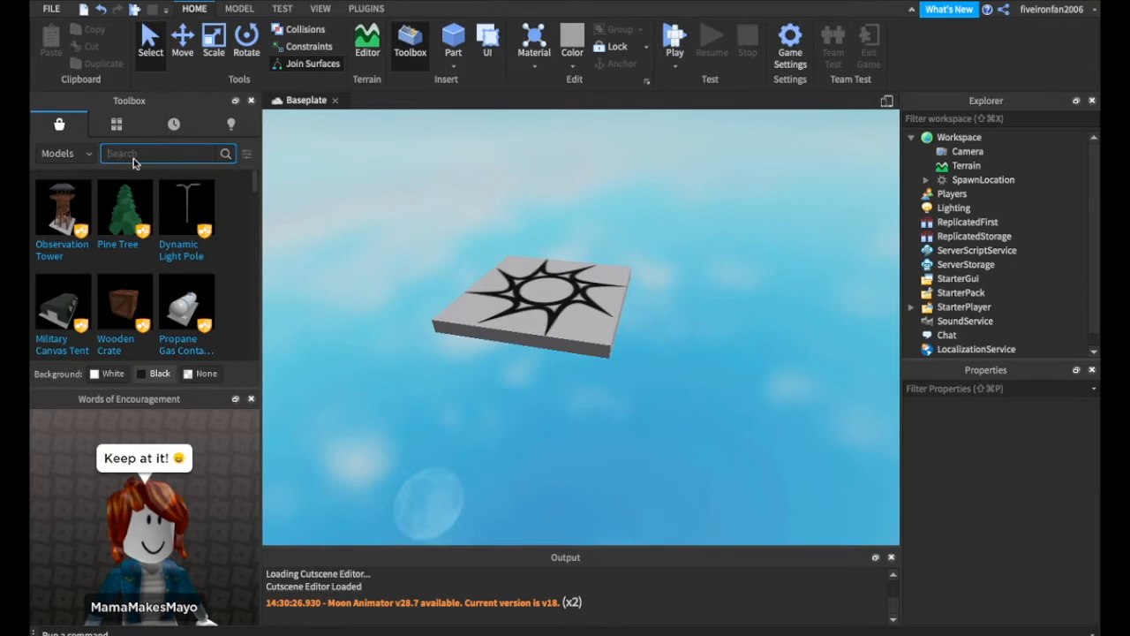
{"action": "type", "text": "checkpoint"}
{"action": "key", "text": "Return"}
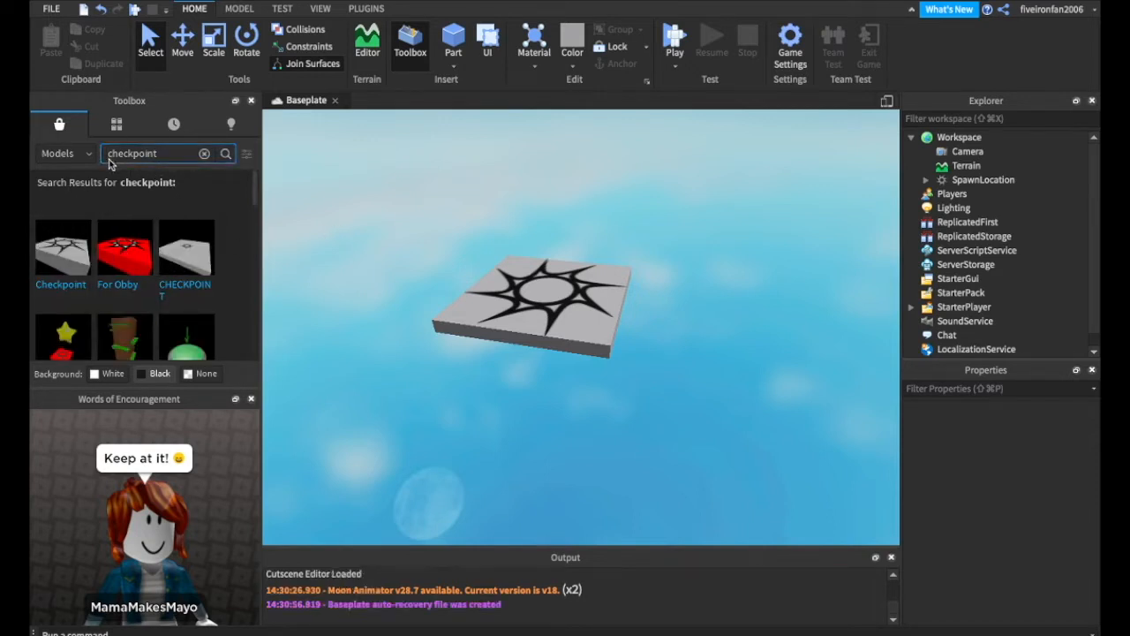
{"action": "type", "text": "by"}
{"action": "key", "text": "Return"}
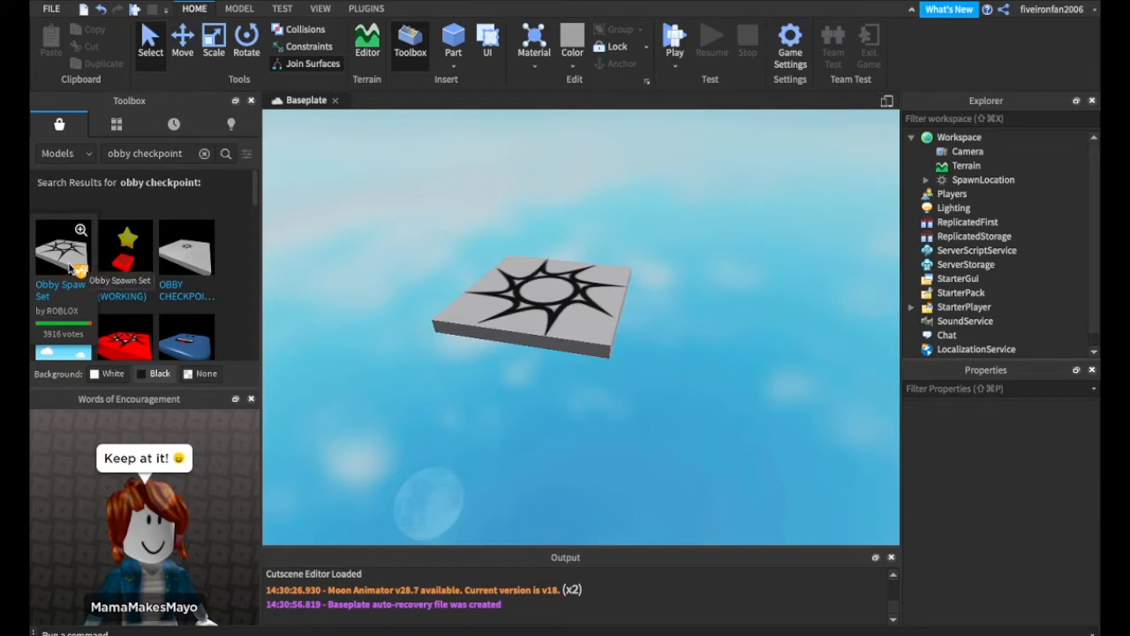
Step: Insert the Obby Spawn Set model at the floating spawn location and view the placed checkpoint
{"action": "left_click_drag", "start_coordinate": [64, 258], "coordinate": [580, 285]}
{"action": "scroll", "coordinate": [581, 284], "scroll_direction": "up", "scroll_amount": 3}
{"action": "right_click_drag", "start_coordinate": [580, 285], "coordinate": [580, 286]}
{"action": "scroll", "coordinate": [580, 285], "scroll_direction": "down", "scroll_amount": 3}
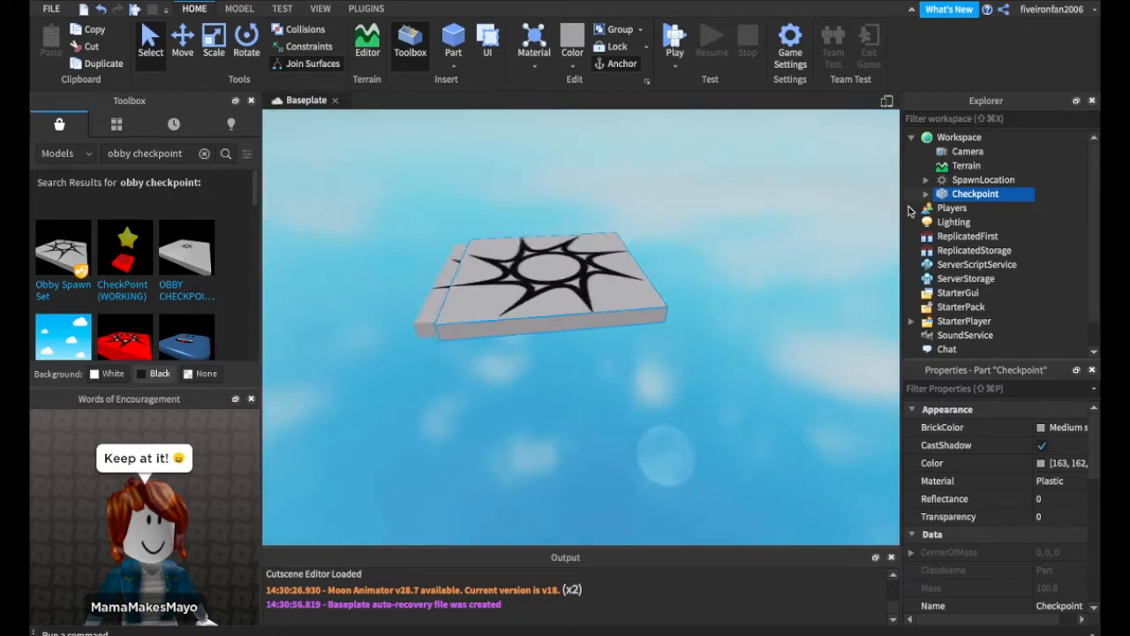
Step: Expand the Checkpoint object, examine the code of its Script, and return to the 3D view of the place
{"action": "left_click", "coordinate": [925, 194]}
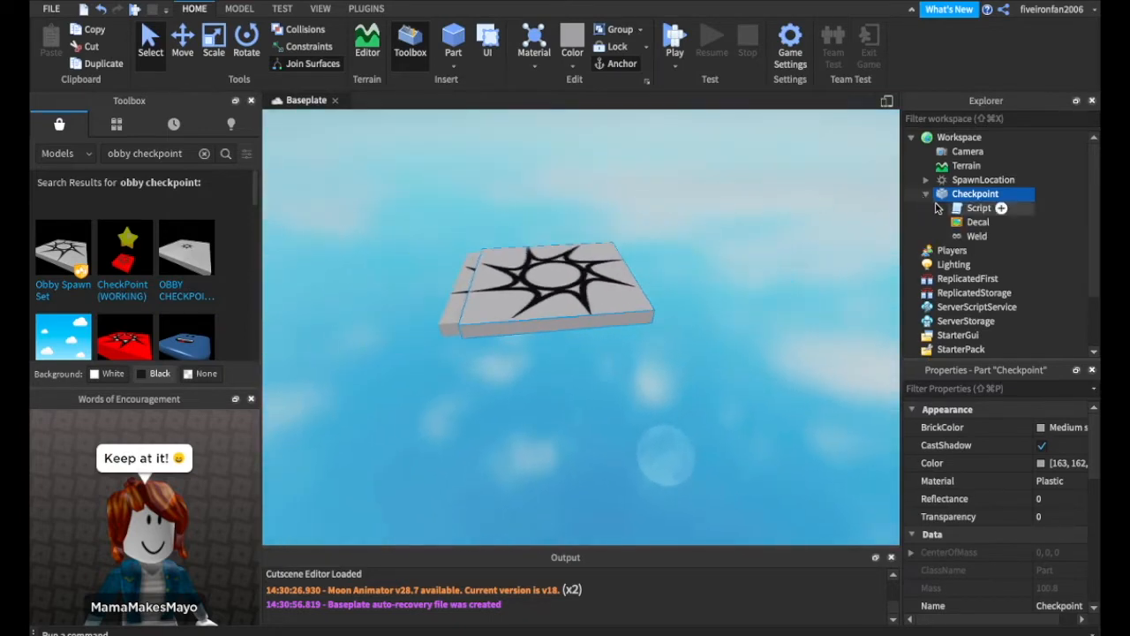
{"action": "double_click", "coordinate": [964, 208]}
{"action": "scroll", "coordinate": [547, 324], "scroll_direction": "right", "scroll_amount": 3}
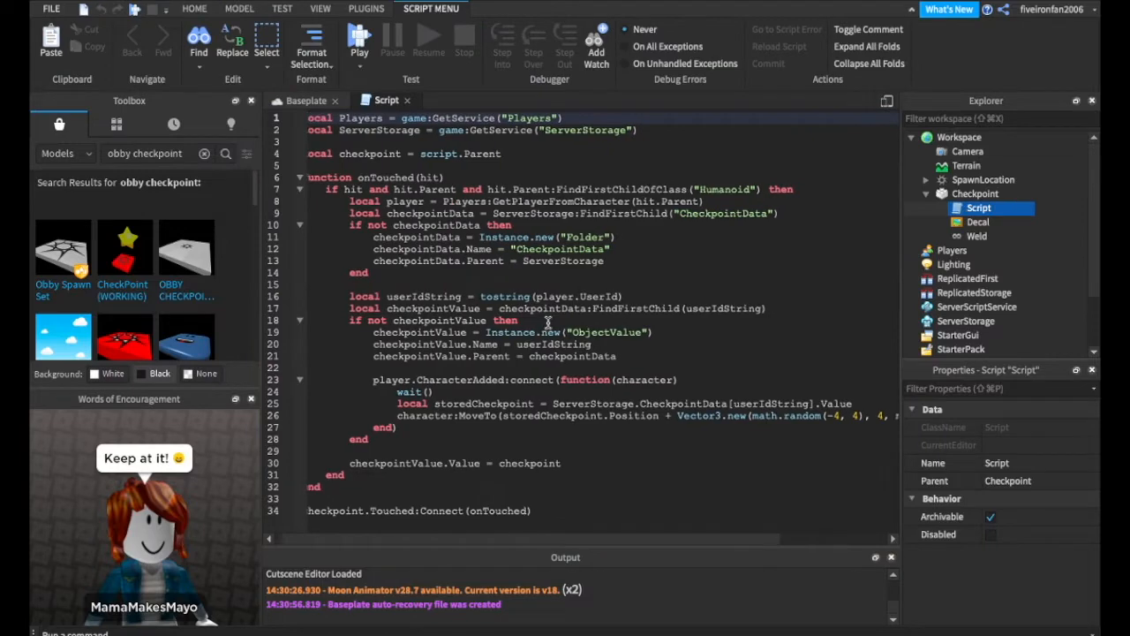
{"action": "scroll", "coordinate": [547, 323], "scroll_direction": "left", "scroll_amount": 3}
{"action": "left_click", "coordinate": [318, 100]}
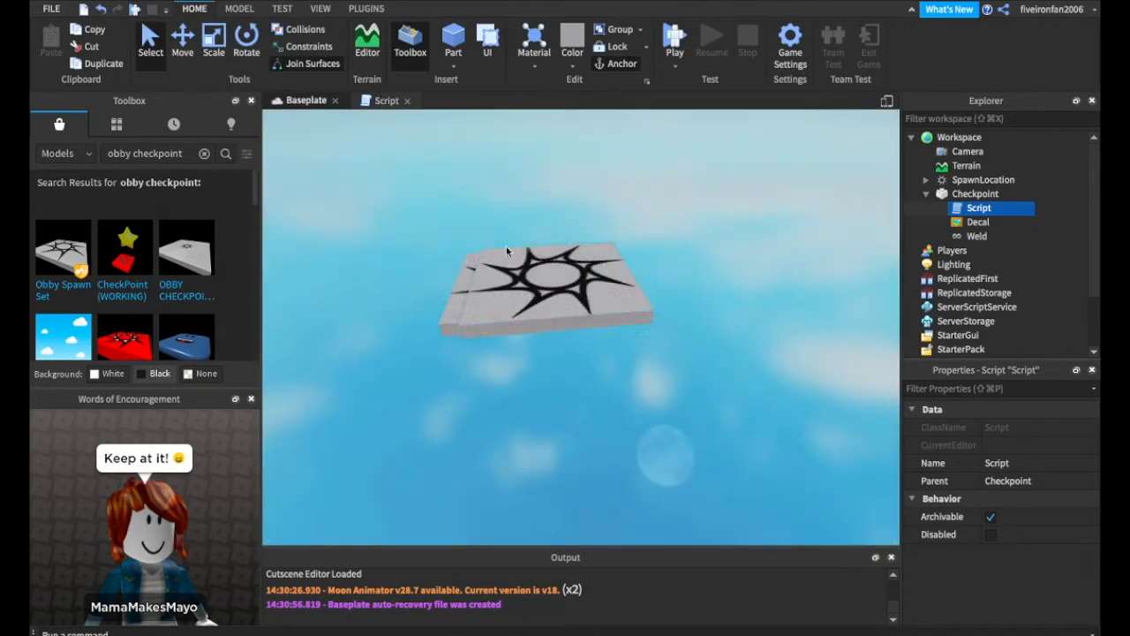
{"action": "scroll", "coordinate": [573, 316], "scroll_direction": "up", "scroll_amount": 2}
{"action": "scroll", "coordinate": [573, 316], "scroll_direction": "down", "scroll_amount": 5}
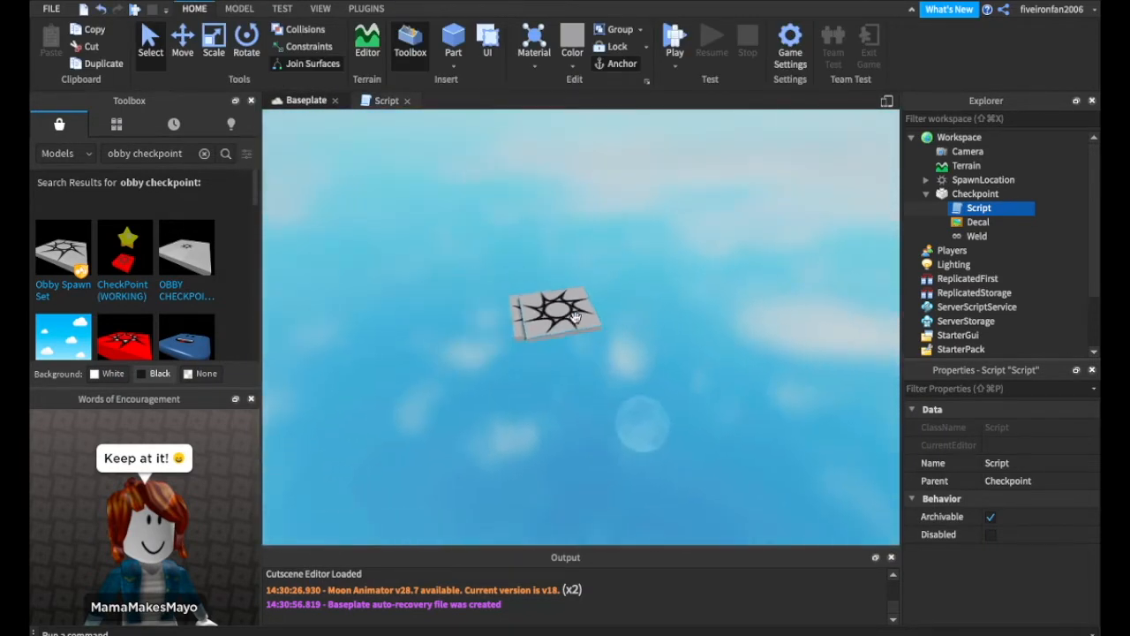
Step: Select the placed checkpoint and examine it up close beside the spawn location
{"action": "left_click", "coordinate": [574, 316]}
{"action": "scroll", "coordinate": [459, 310], "scroll_direction": "up", "scroll_amount": 3}
{"action": "scroll", "coordinate": [459, 311], "scroll_direction": "down", "scroll_amount": 3}
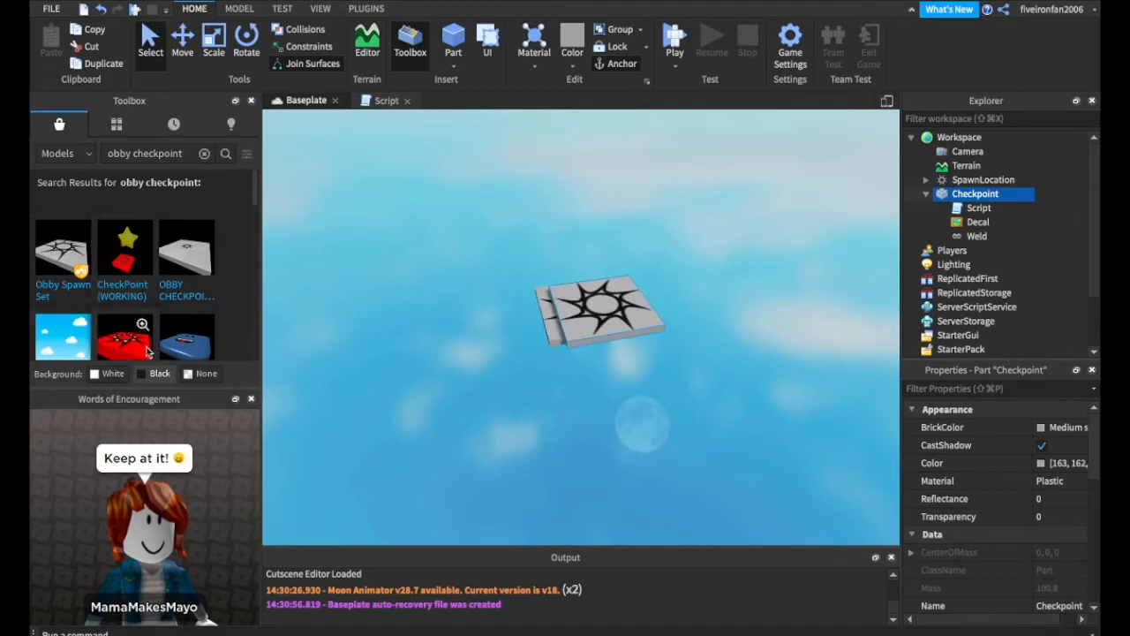
{"action": "mouse_move", "coordinate": [60, 263]}
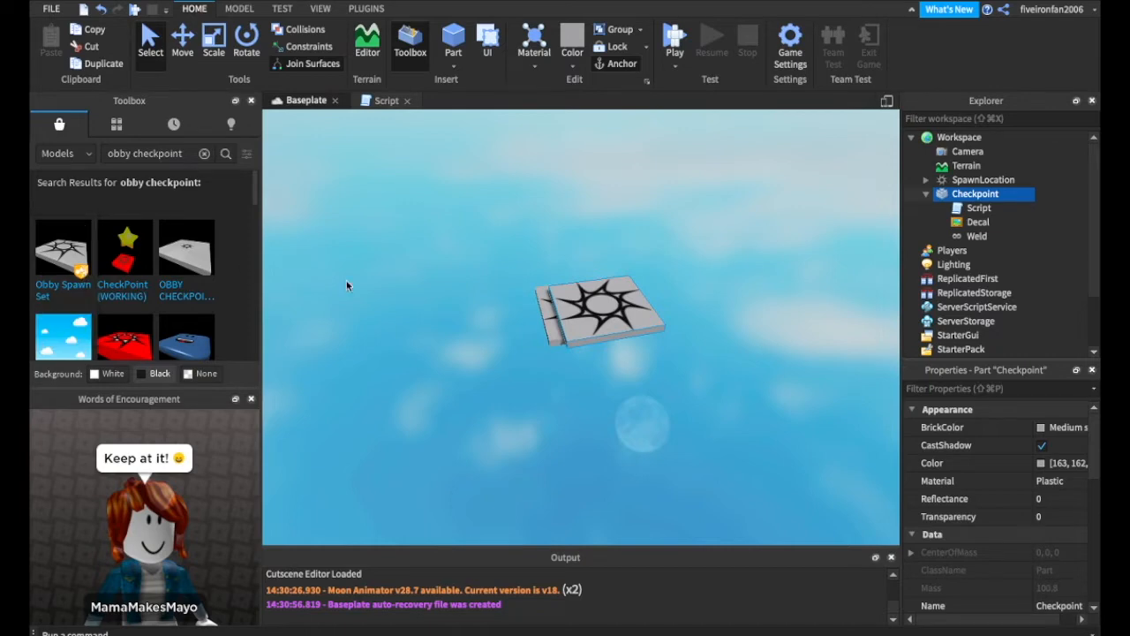
{"action": "right_click_drag", "start_coordinate": [382, 311], "coordinate": [382, 311]}
{"action": "key", "text": "w"}
{"action": "key", "text": "d"}
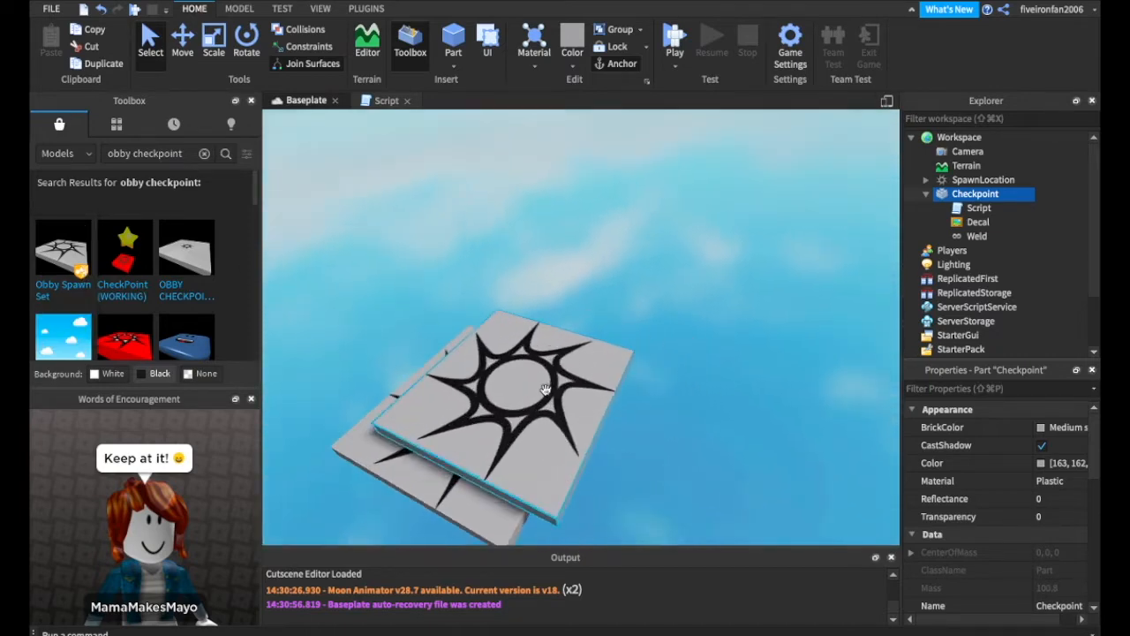
Step: Collapse the Checkpoint object's children in the Explorer and clear the selection
{"action": "left_click", "coordinate": [469, 362]}
{"action": "left_click", "coordinate": [186, 53]}
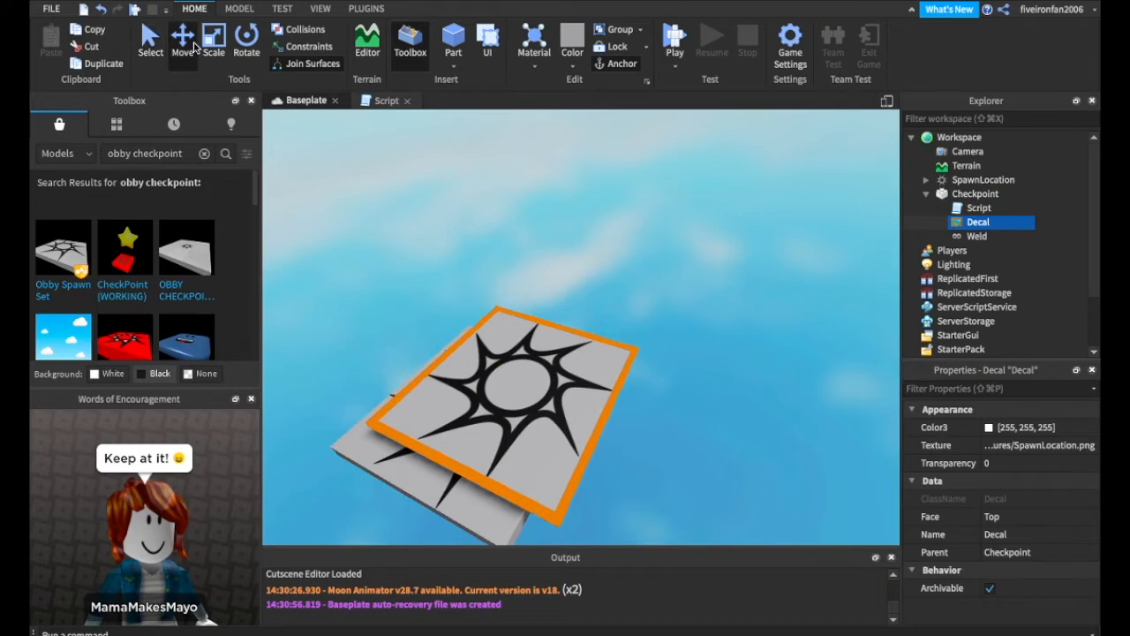
{"action": "left_click", "coordinate": [194, 47]}
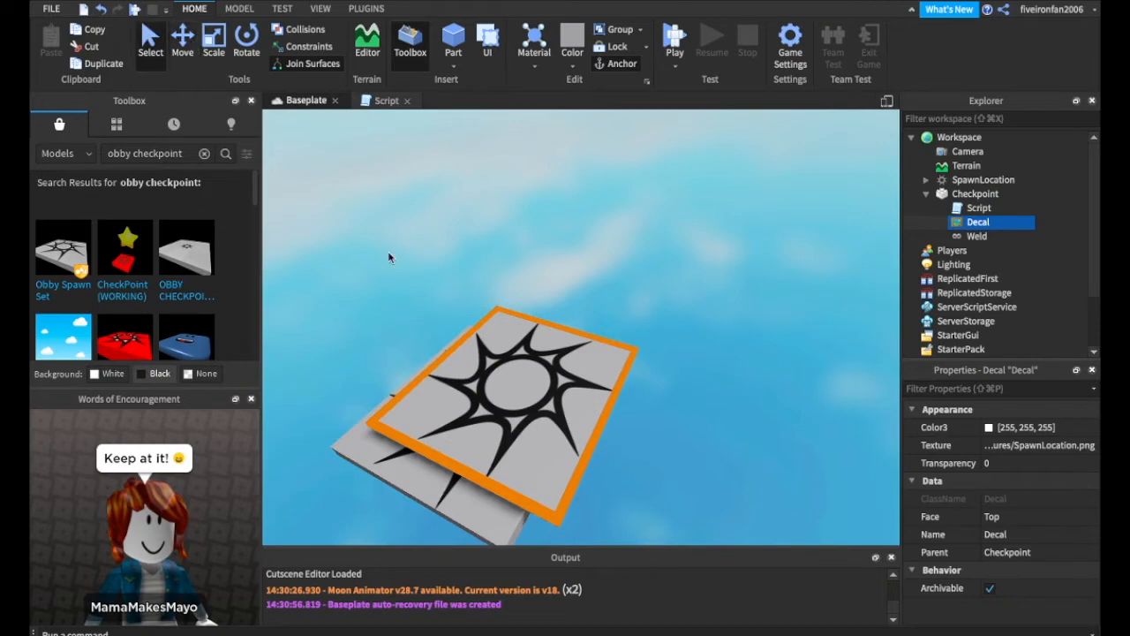
{"action": "left_click", "coordinate": [925, 194]}
{"action": "left_click", "coordinate": [657, 266]}
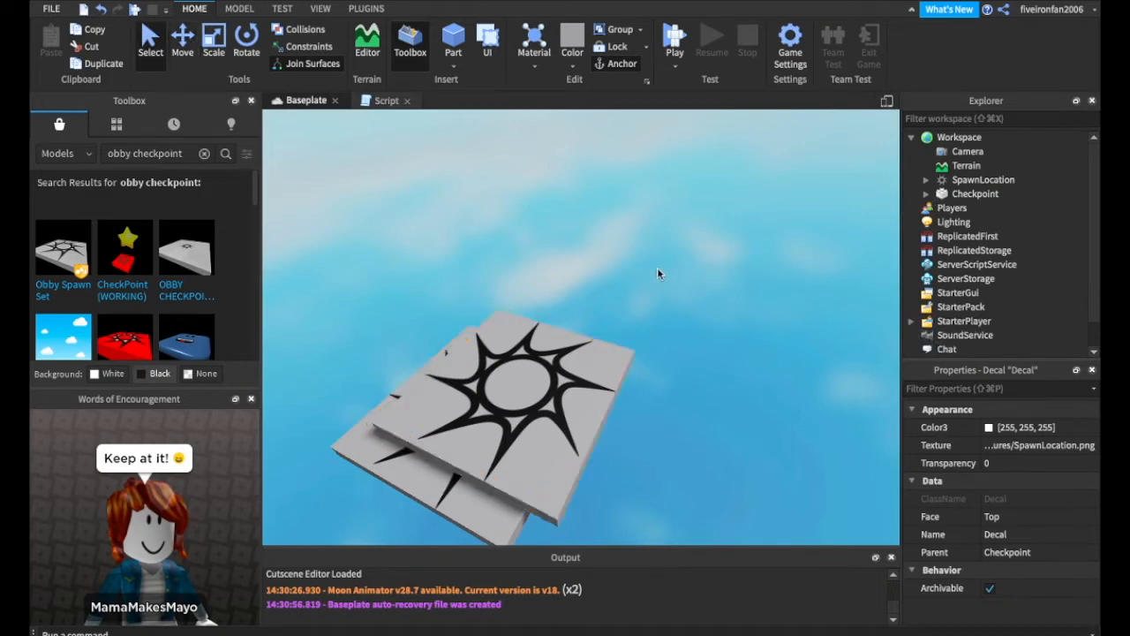
Step: Set the Checkpoint part's BrickColor to Really red
{"action": "left_click", "coordinate": [559, 354]}
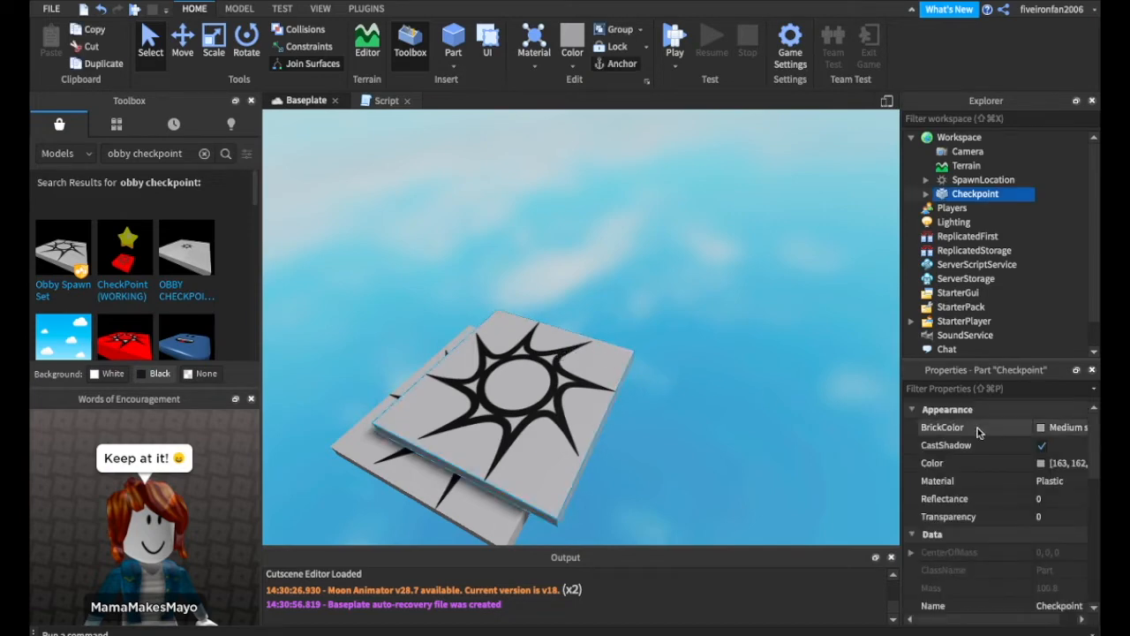
{"action": "left_click", "coordinate": [1041, 429]}
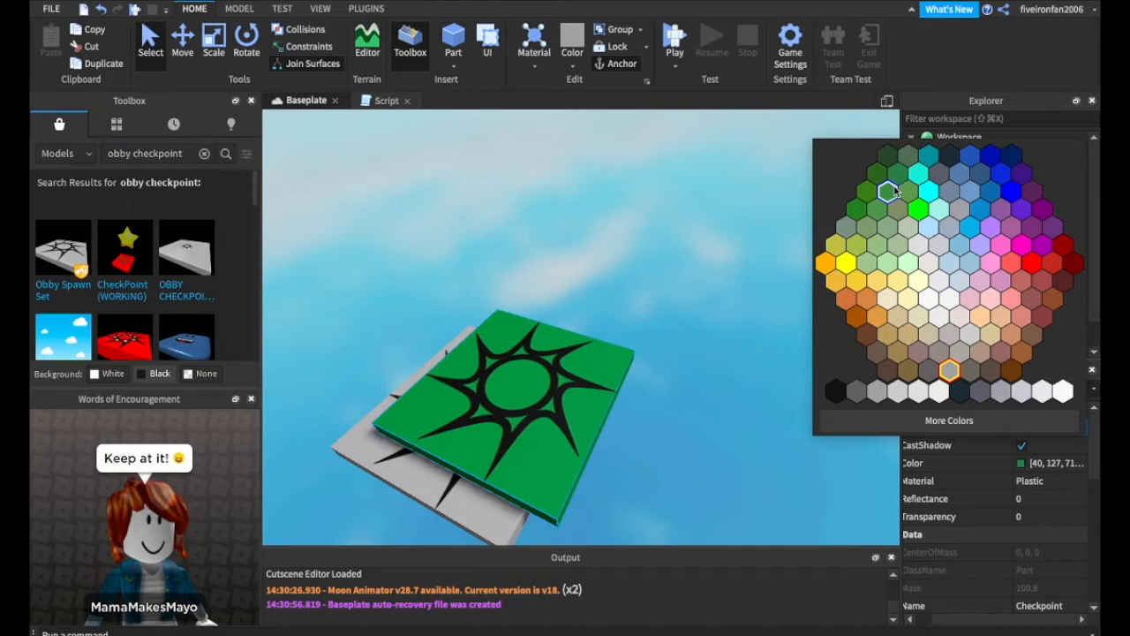
{"action": "left_click", "coordinate": [1031, 265]}
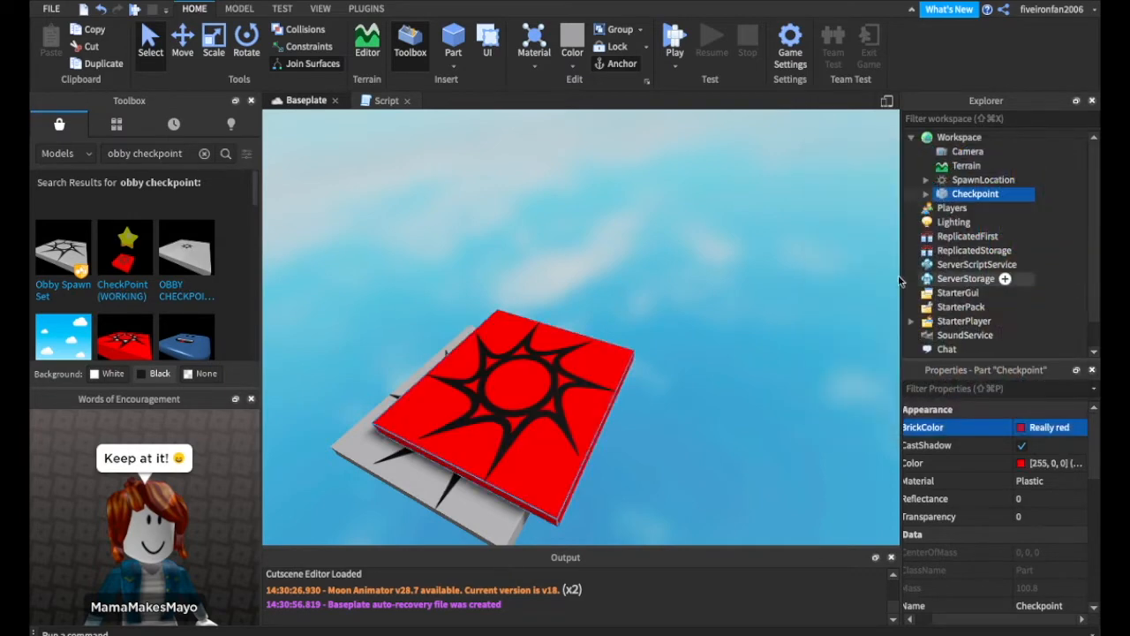
{"action": "left_click", "coordinate": [650, 346]}
{"action": "left_click", "coordinate": [558, 361]}
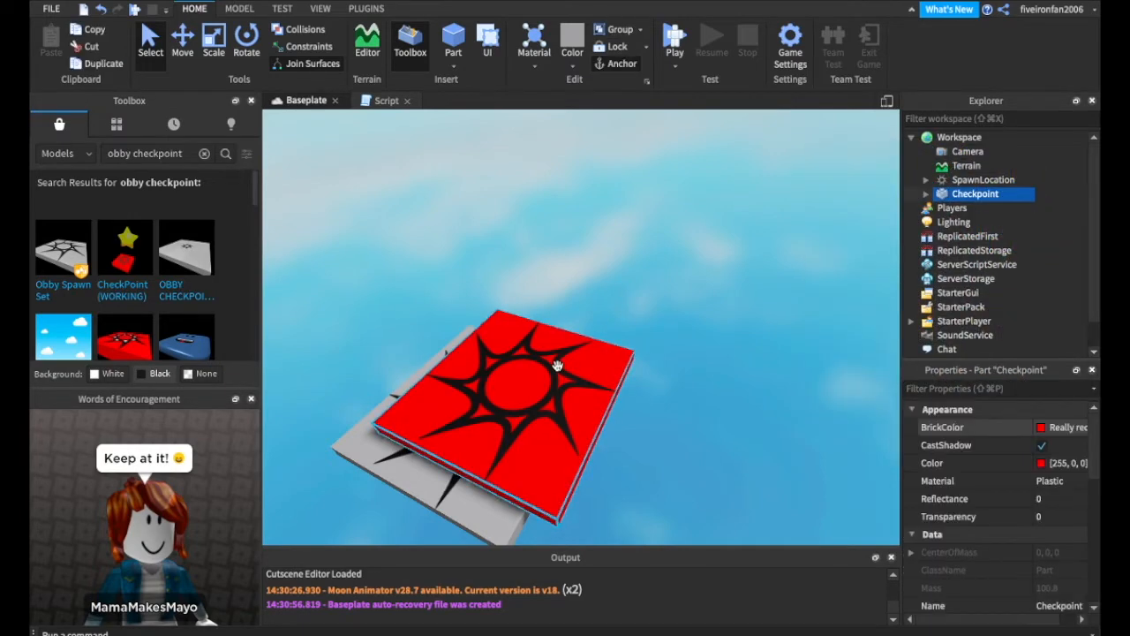
Step: Set grid snapping to 30 degrees for rotation and 1 stud for movement, then return to the main building tools
{"action": "left_click", "coordinate": [240, 9]}
{"action": "left_click", "coordinate": [195, 9]}
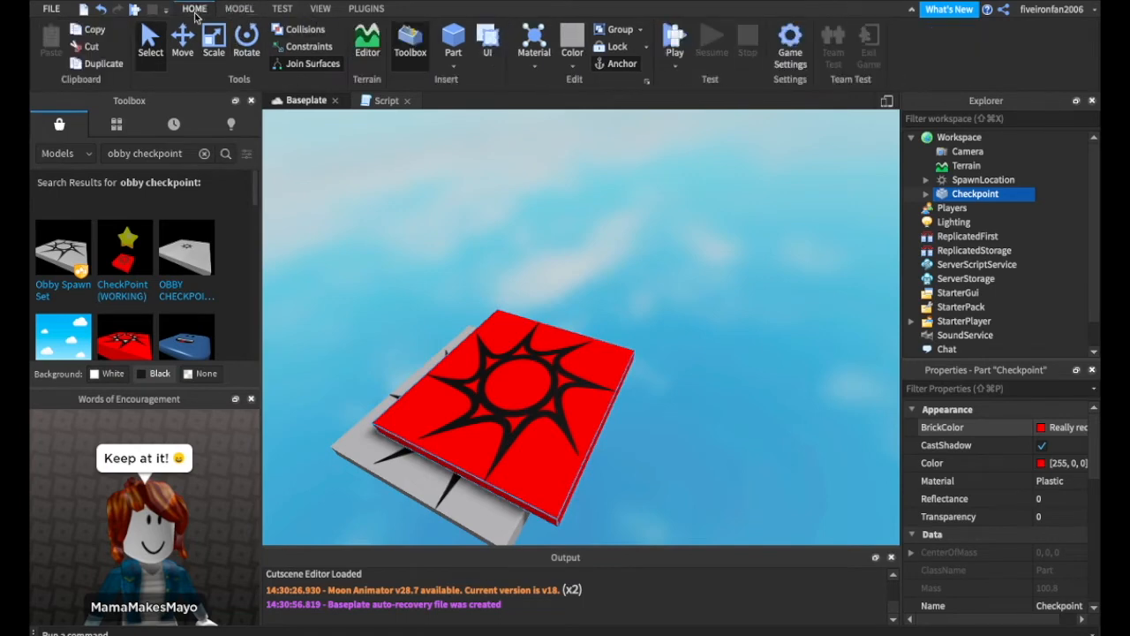
{"action": "left_click", "coordinate": [240, 9]}
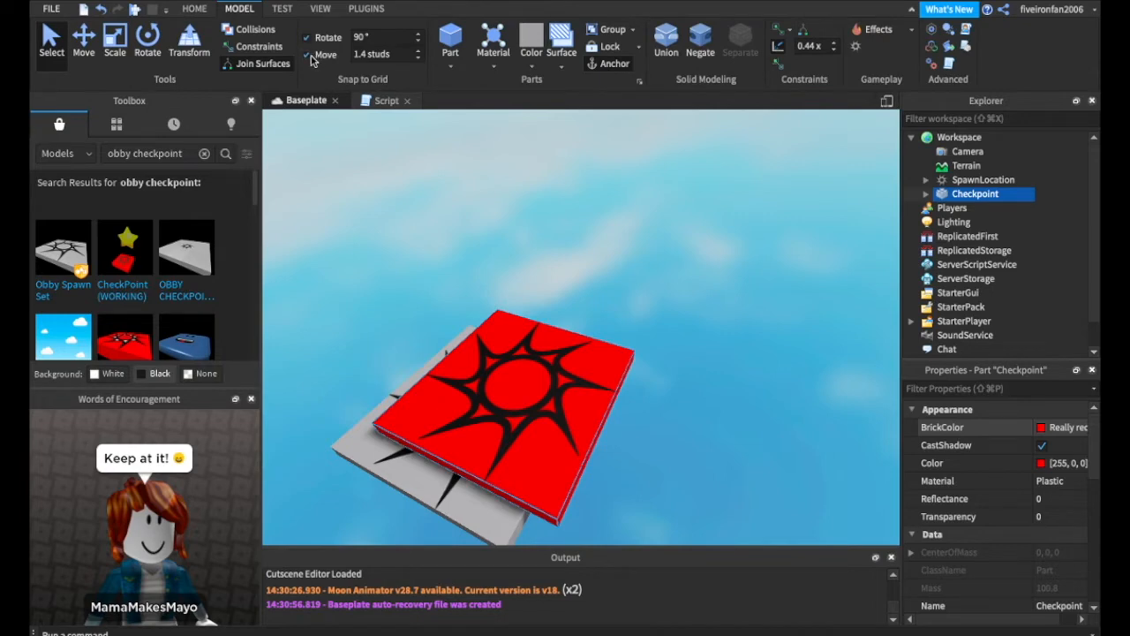
{"action": "left_click", "coordinate": [384, 37]}
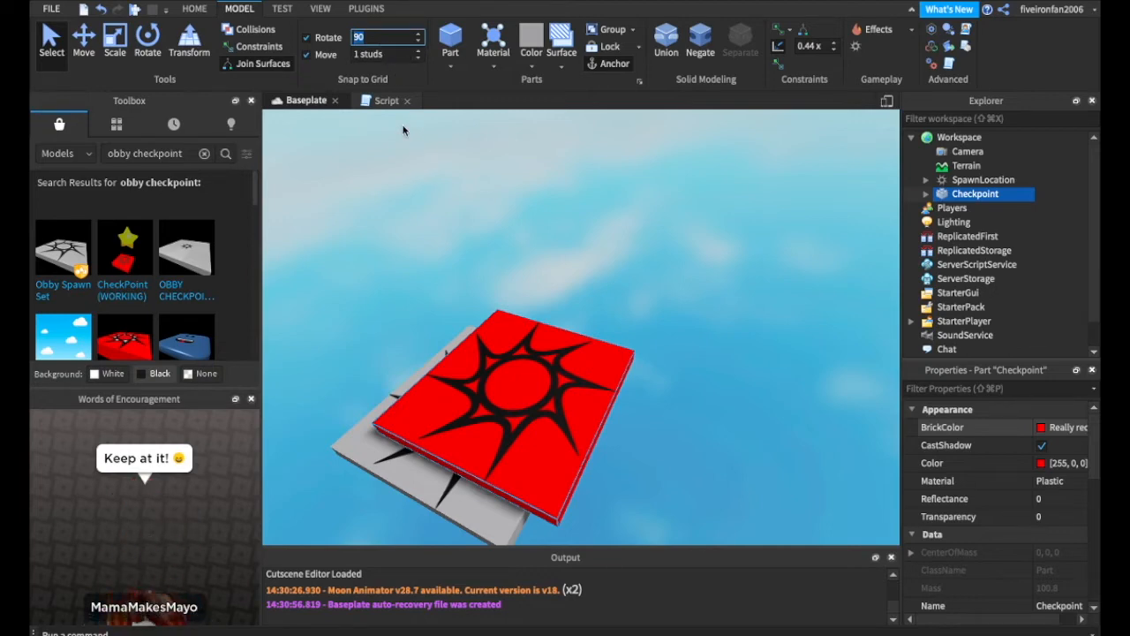
{"action": "type", "text": "30"}
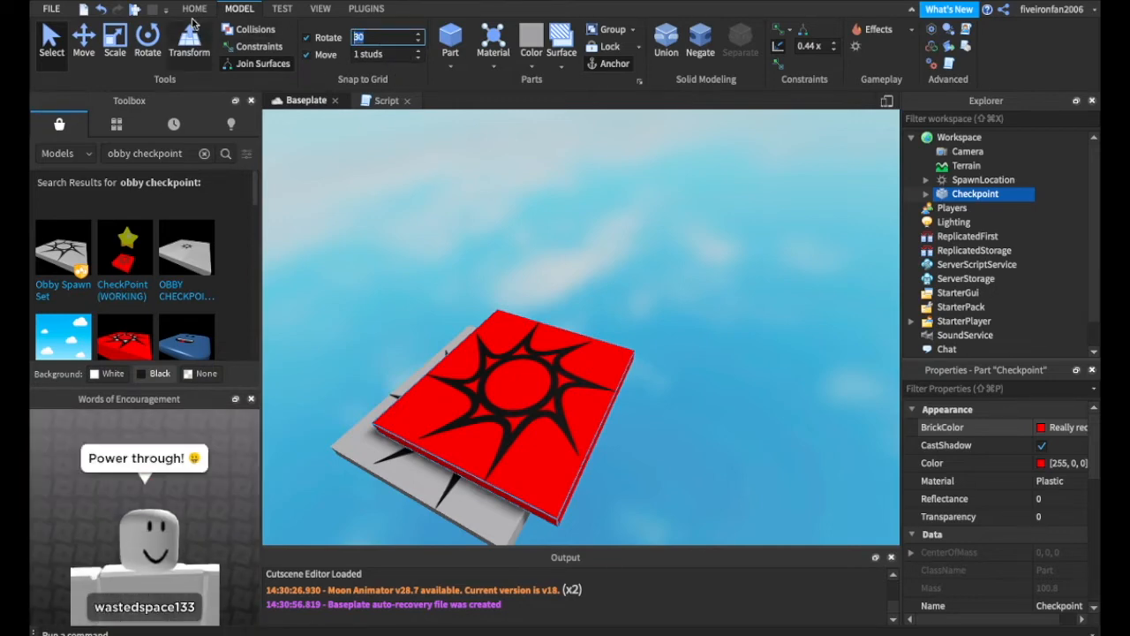
{"action": "left_click", "coordinate": [193, 9]}
Step: Activate the Move tool and collapse the Checkpoint's children in the Explorer, keeping the Workspace expanded
{"action": "right_click_drag", "start_coordinate": [367, 202], "coordinate": [367, 202]}
{"action": "left_click", "coordinate": [477, 311]}
{"action": "scroll", "coordinate": [646, 263], "scroll_direction": "down", "scroll_amount": 5}
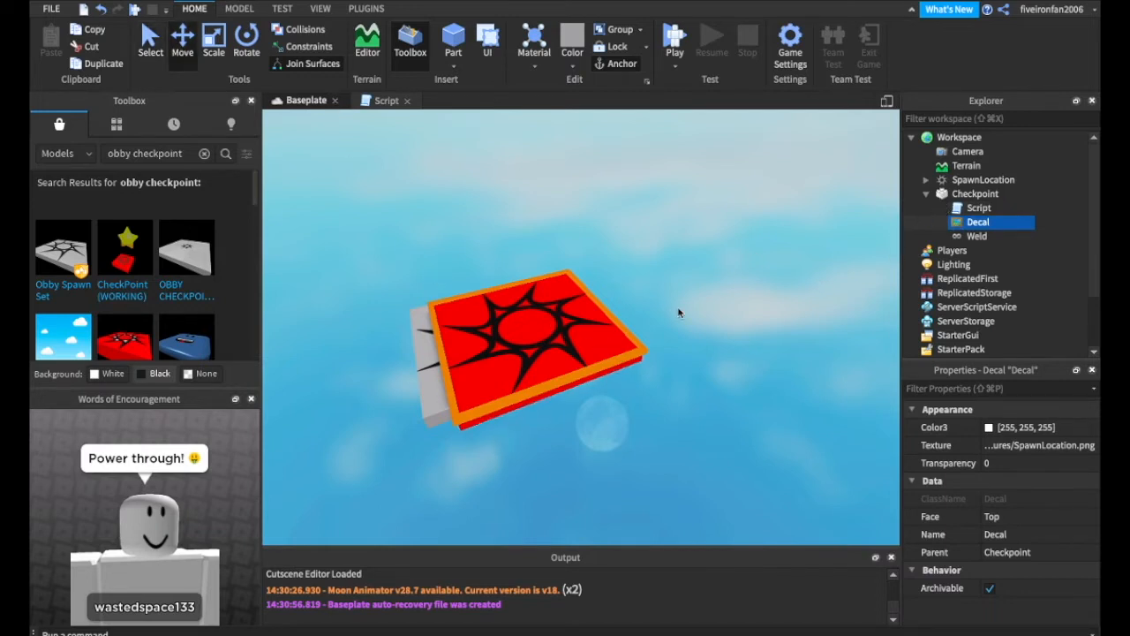
{"action": "left_click", "coordinate": [542, 323]}
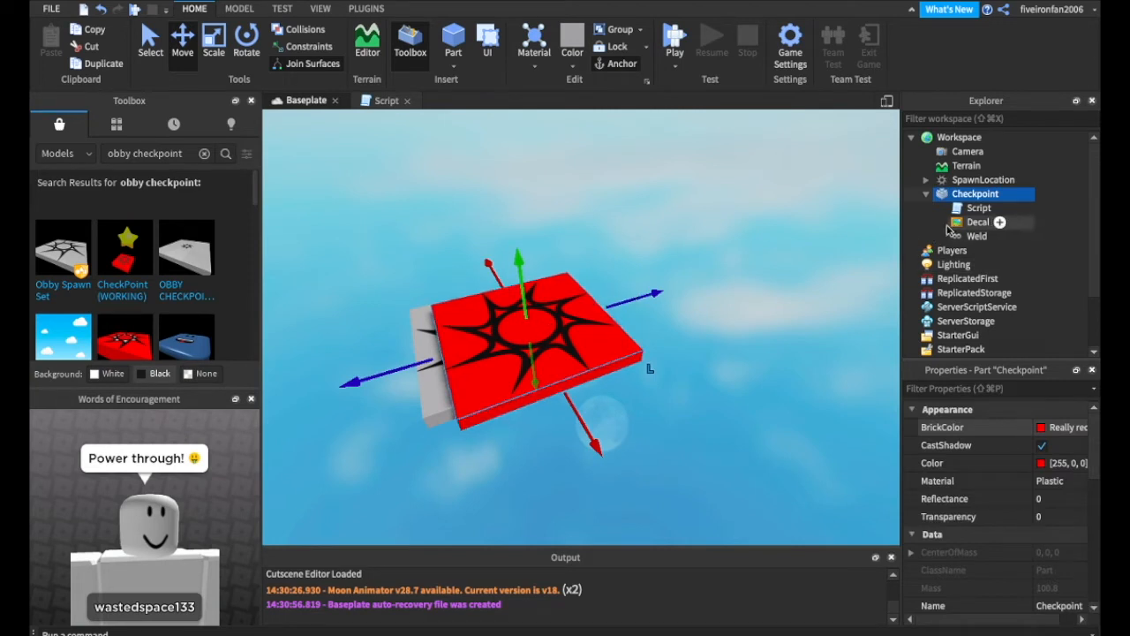
{"action": "left_click", "coordinate": [925, 194]}
{"action": "left_click", "coordinate": [816, 241]}
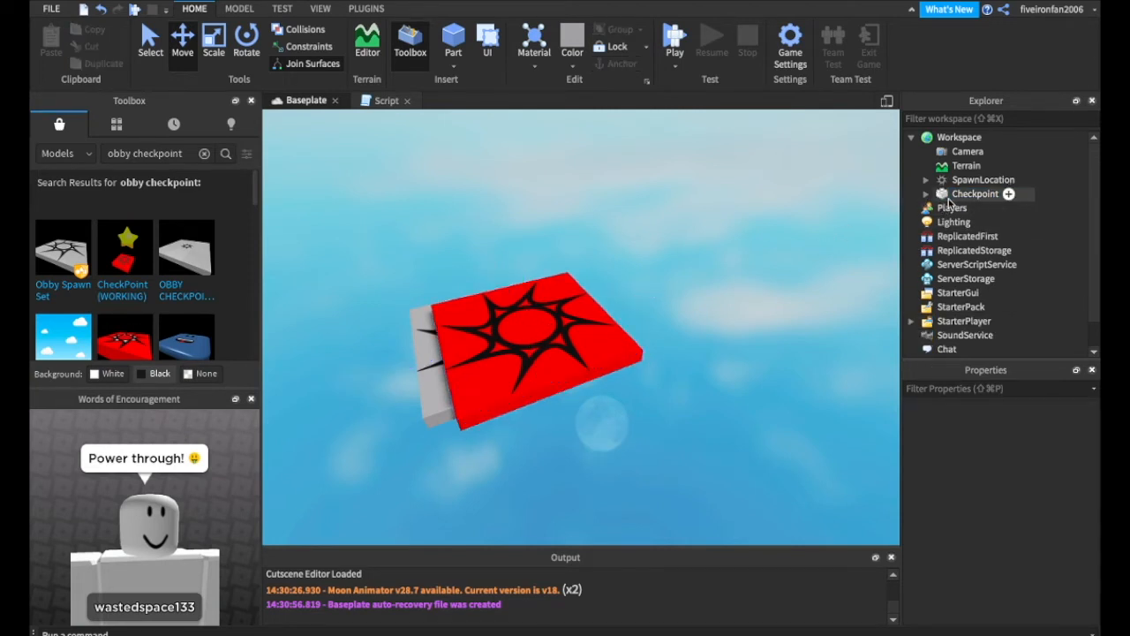
{"action": "left_click", "coordinate": [912, 139]}
{"action": "left_click", "coordinate": [912, 140]}
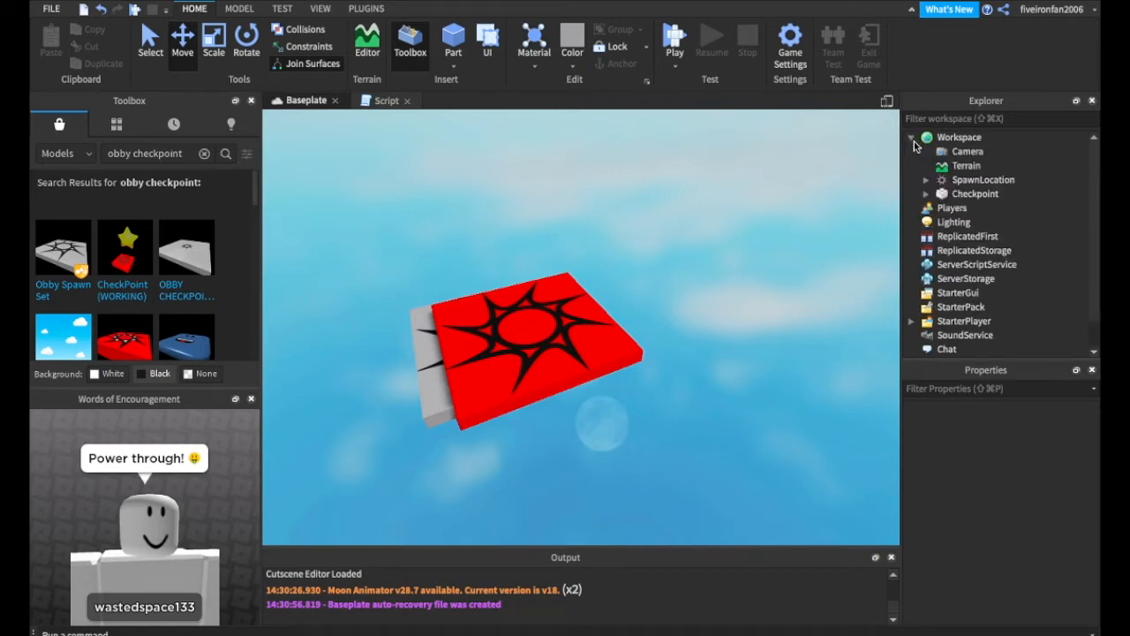
Step: Move the red checkpoint off the grey spawn location so that a gap separates the two platforms
{"action": "left_click", "coordinate": [962, 195]}
{"action": "left_click_drag", "start_coordinate": [638, 295], "coordinate": [736, 249]}
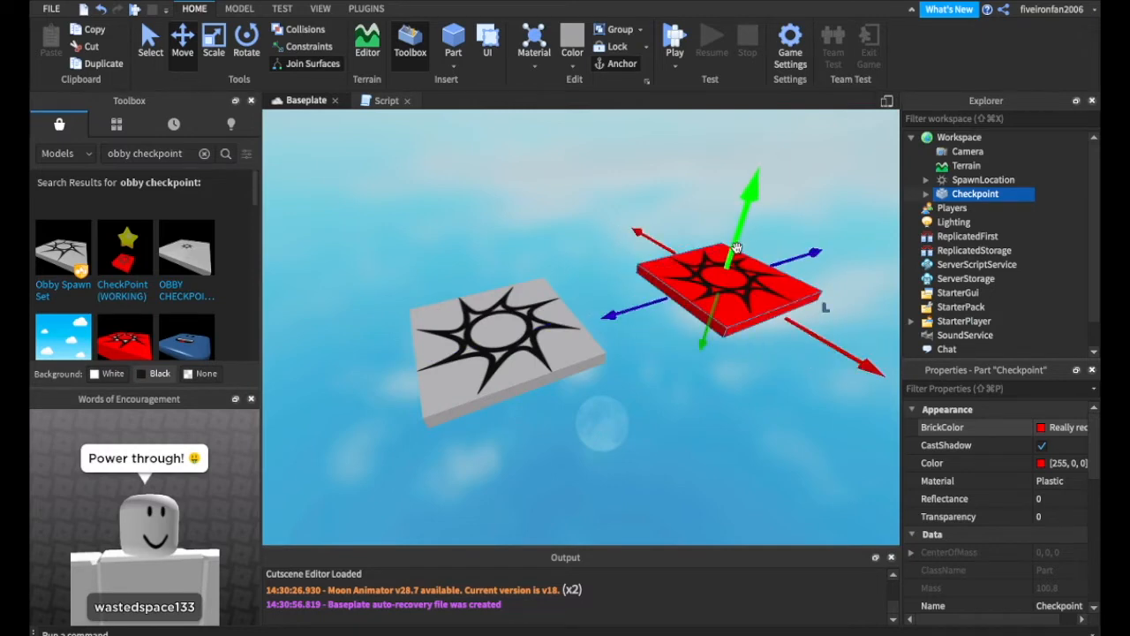
{"action": "scroll", "coordinate": [737, 247], "scroll_direction": "up", "scroll_amount": 4}
{"action": "scroll", "coordinate": [736, 247], "scroll_direction": "down", "scroll_amount": 3}
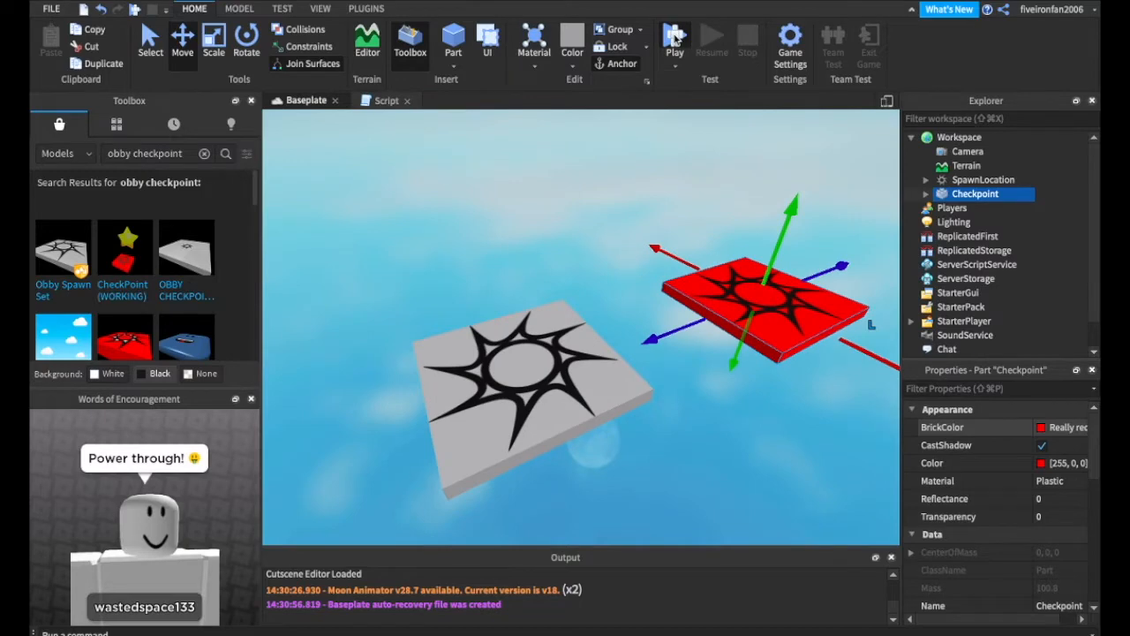
Step: Play-test the place by jumping from the spawn location toward the red checkpoint, and stop the test
{"action": "left_click", "coordinate": [674, 37]}
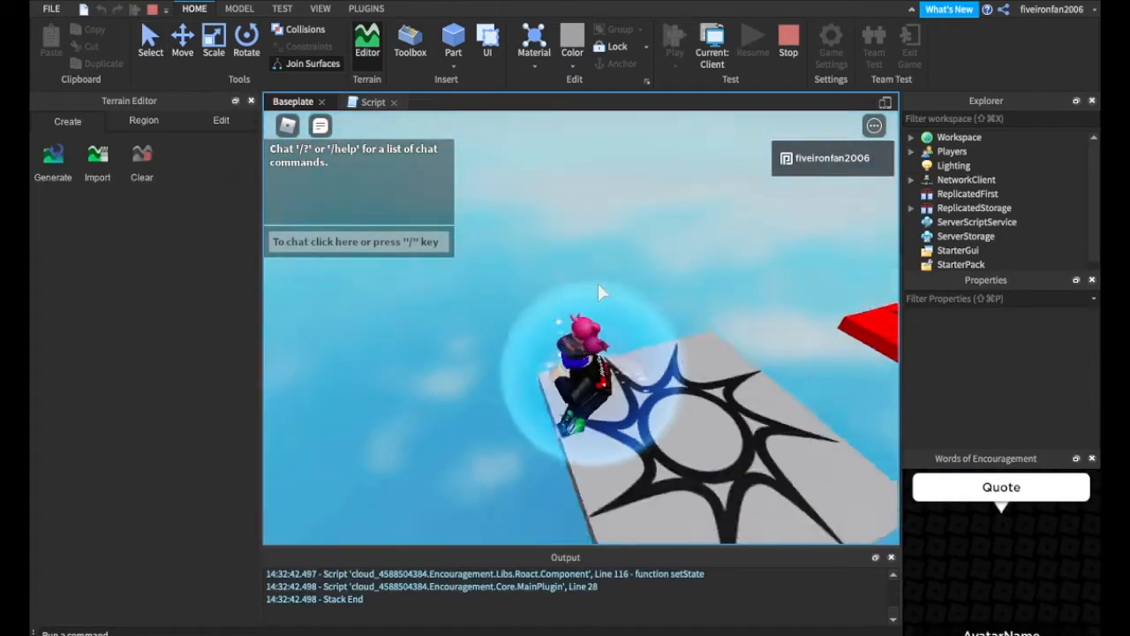
{"action": "right_click_drag", "start_coordinate": [598, 283], "coordinate": [598, 284]}
{"action": "key", "text": "d"}
{"action": "key", "text": "d"}
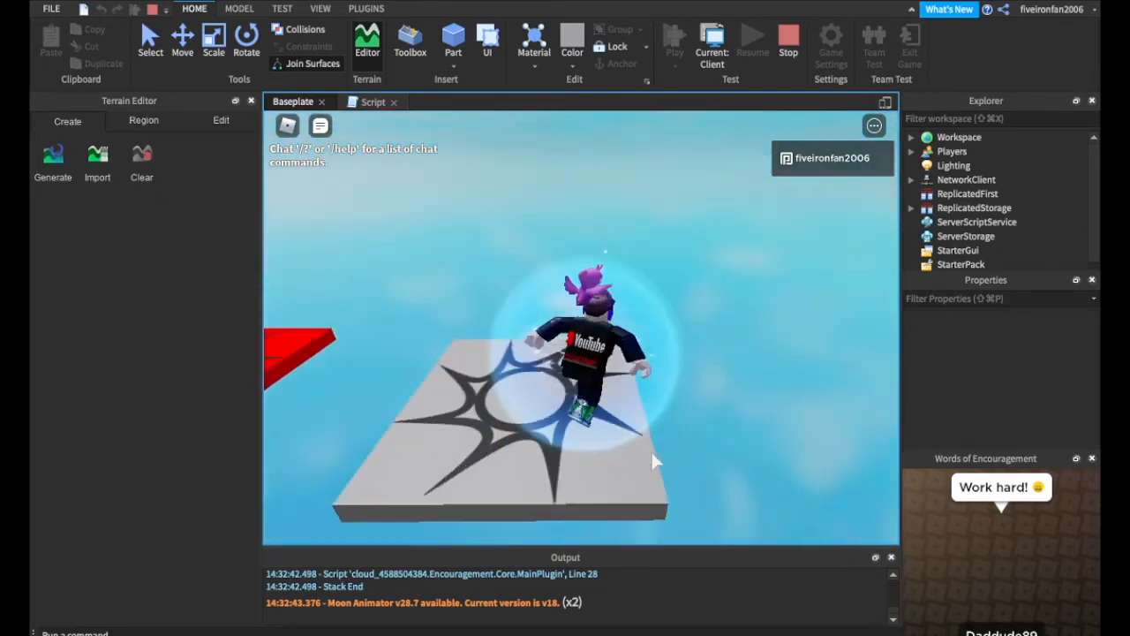
{"action": "key", "text": "w"}
{"action": "key", "text": "space"}
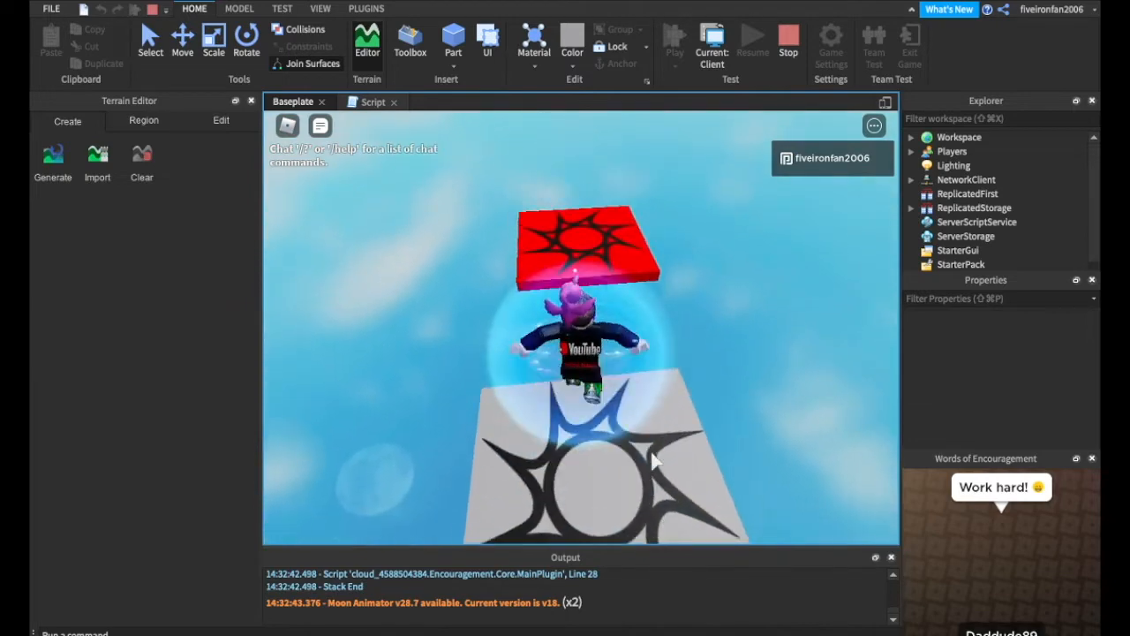
{"action": "key", "text": "shift+F5"}
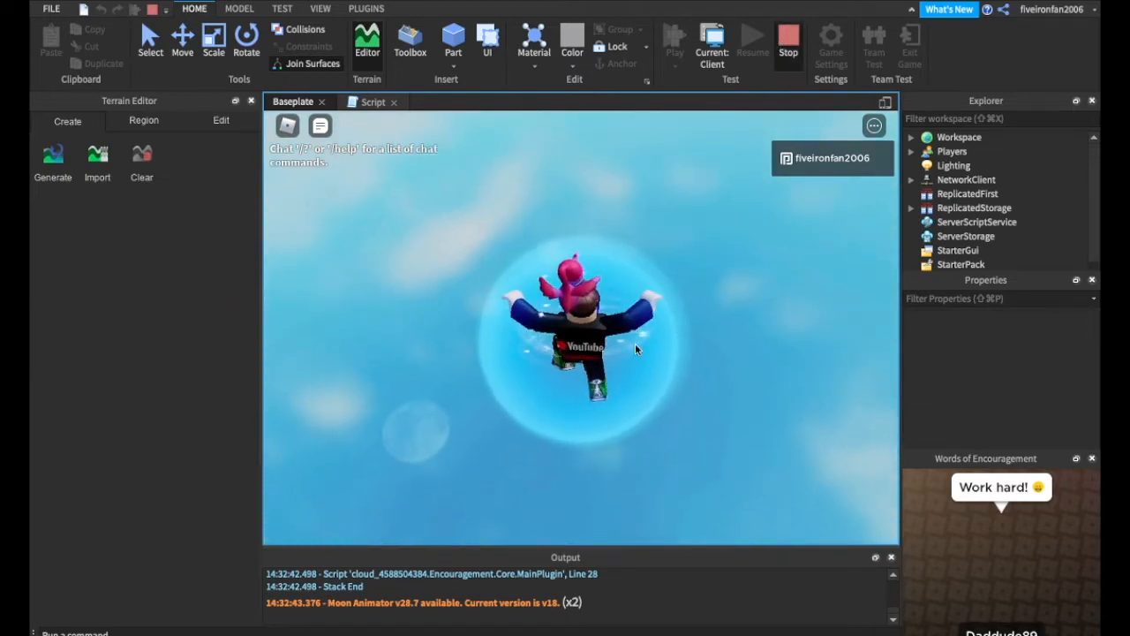
Step: Select the whole Checkpoint part and move it slightly closer to the spawn location
{"action": "left_click", "coordinate": [709, 319]}
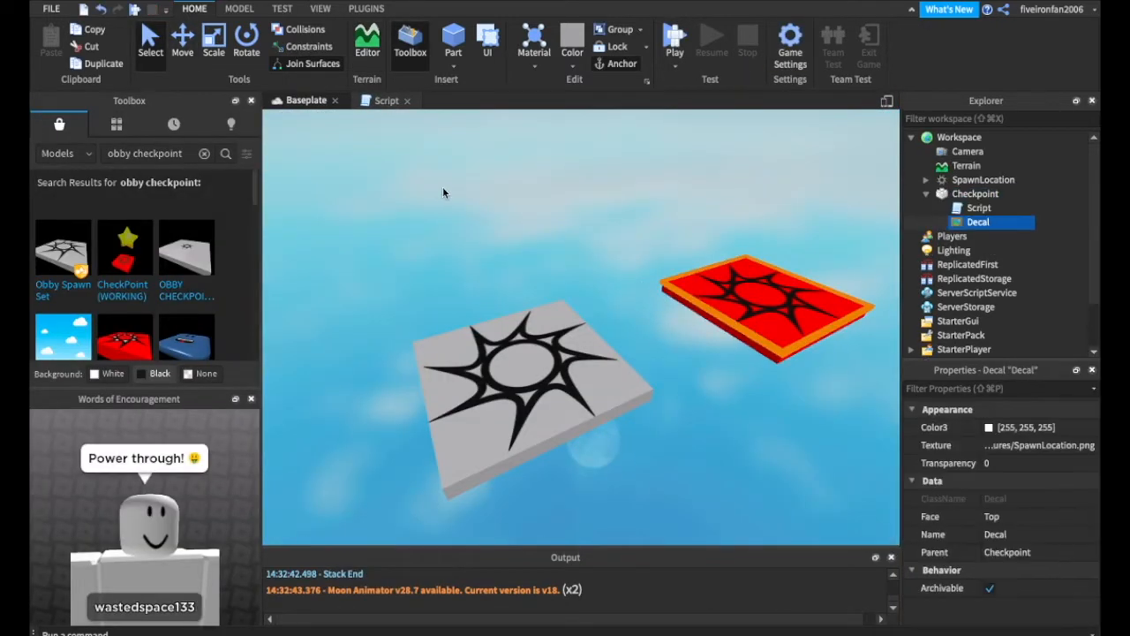
{"action": "left_click", "coordinate": [974, 193]}
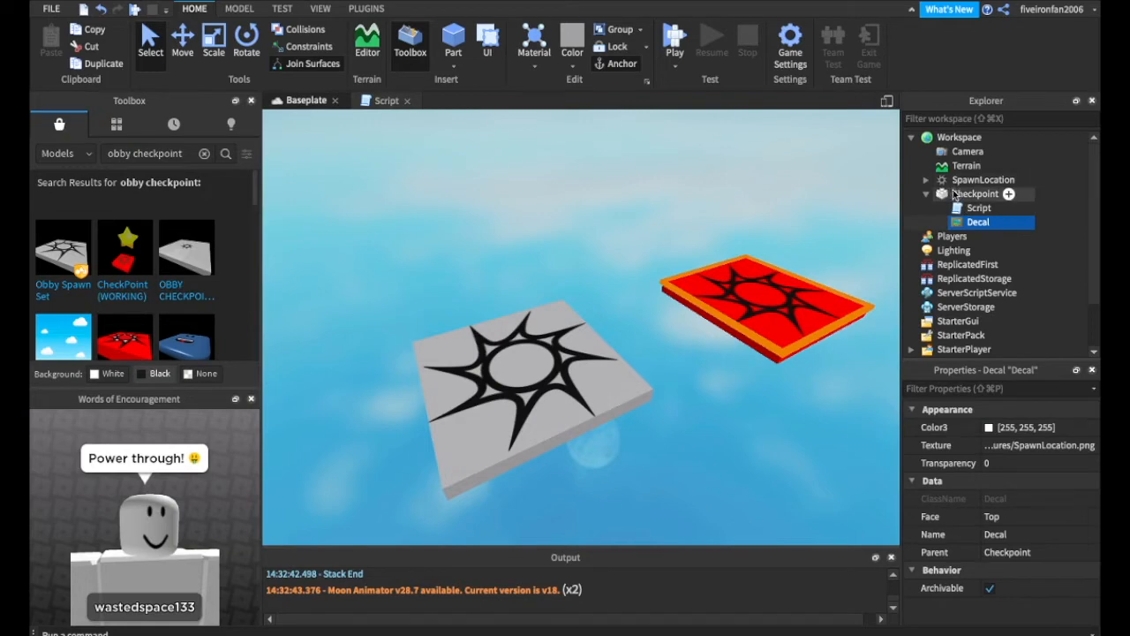
{"action": "left_click", "coordinate": [180, 53]}
{"action": "left_click_drag", "start_coordinate": [678, 330], "coordinate": [658, 336]}
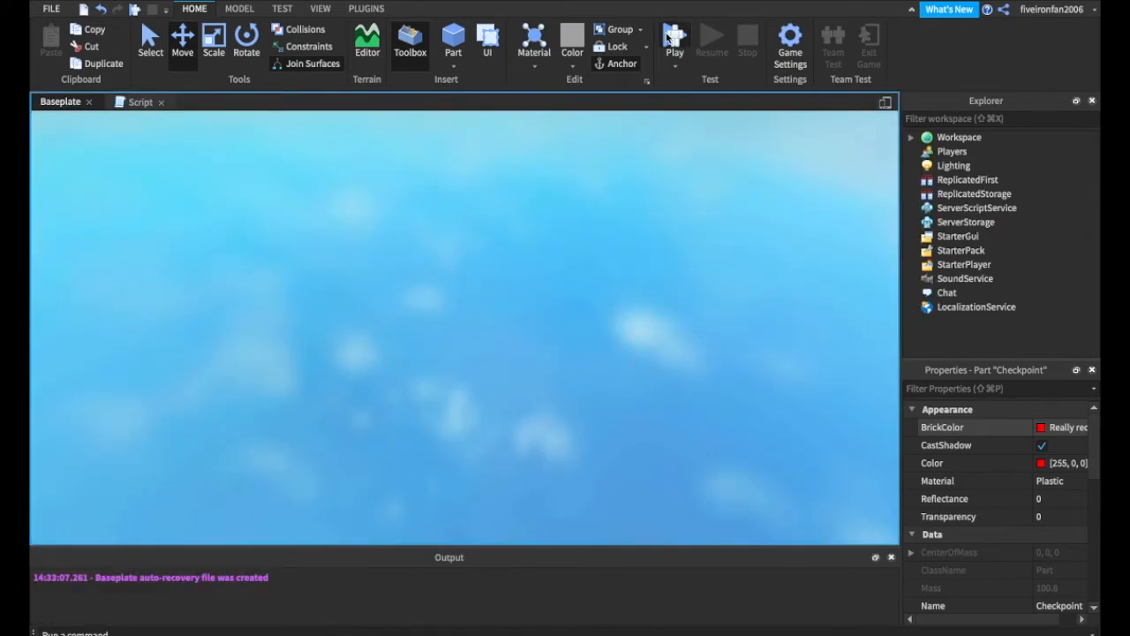
Step: Play-test the jump onto the red checkpoint, walk around on it, and end the test
{"action": "left_click", "coordinate": [673, 38]}
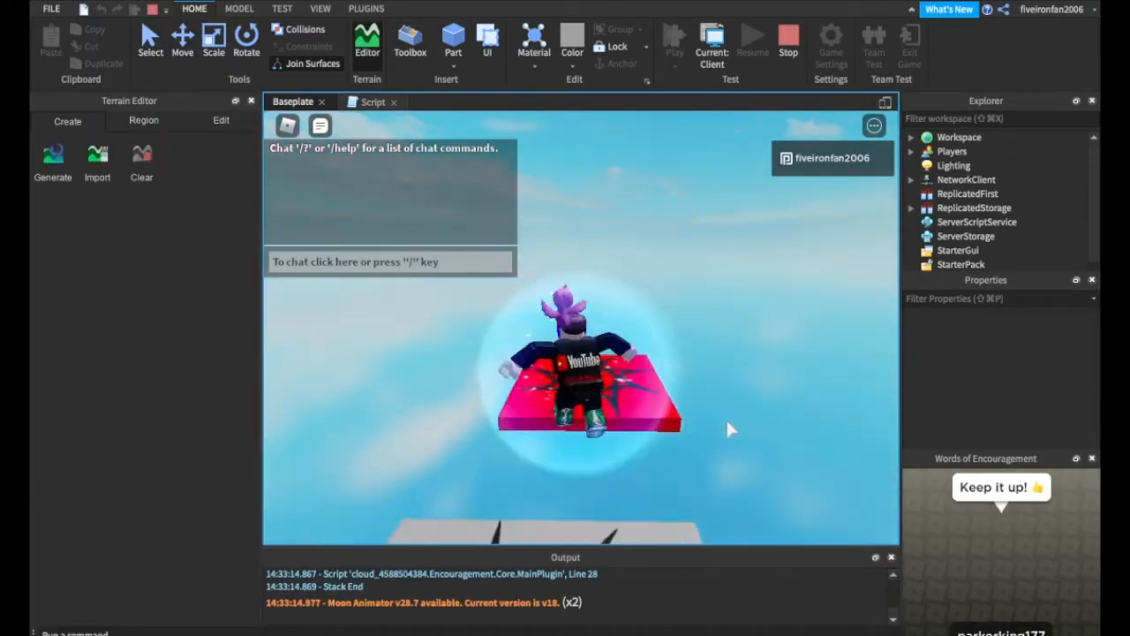
{"action": "key", "text": "a"}
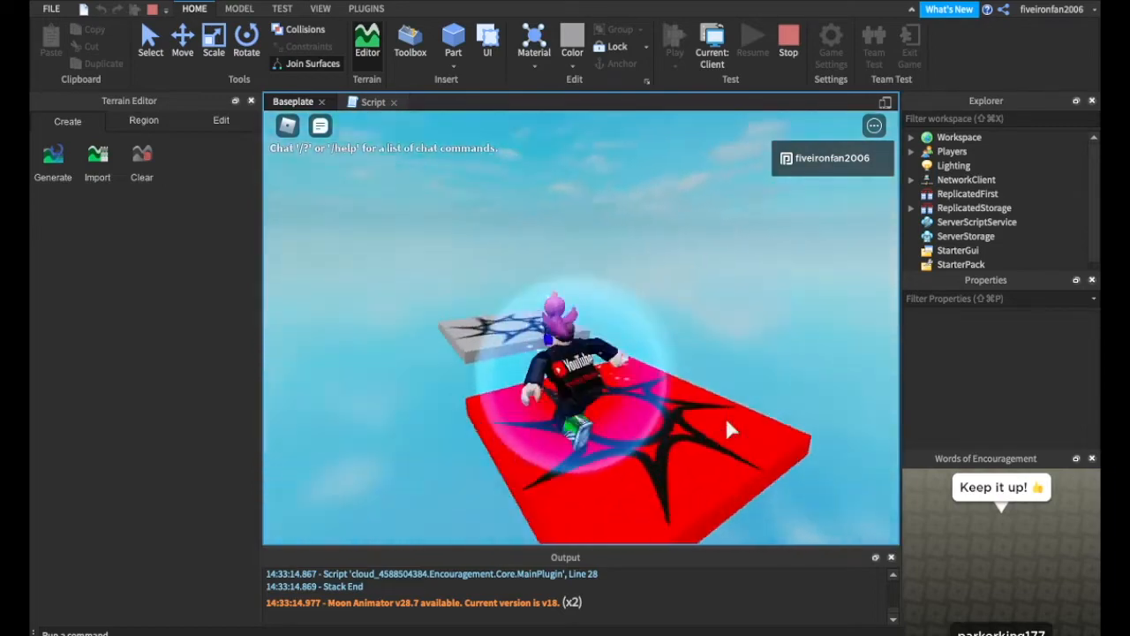
{"action": "key", "text": "w"}
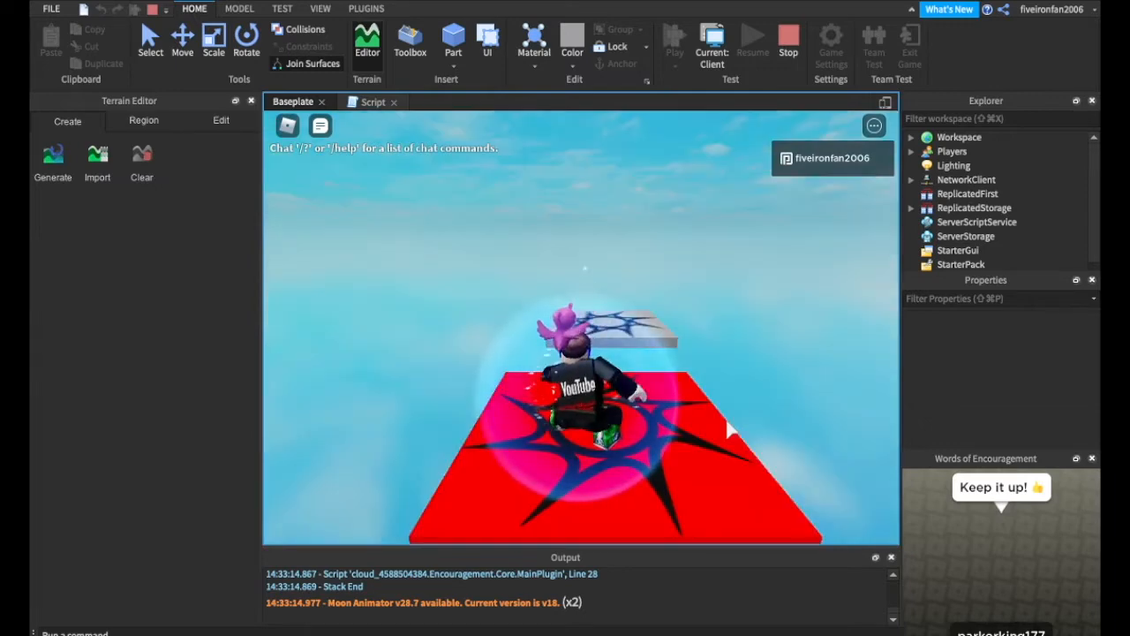
{"action": "key", "text": "Left"}
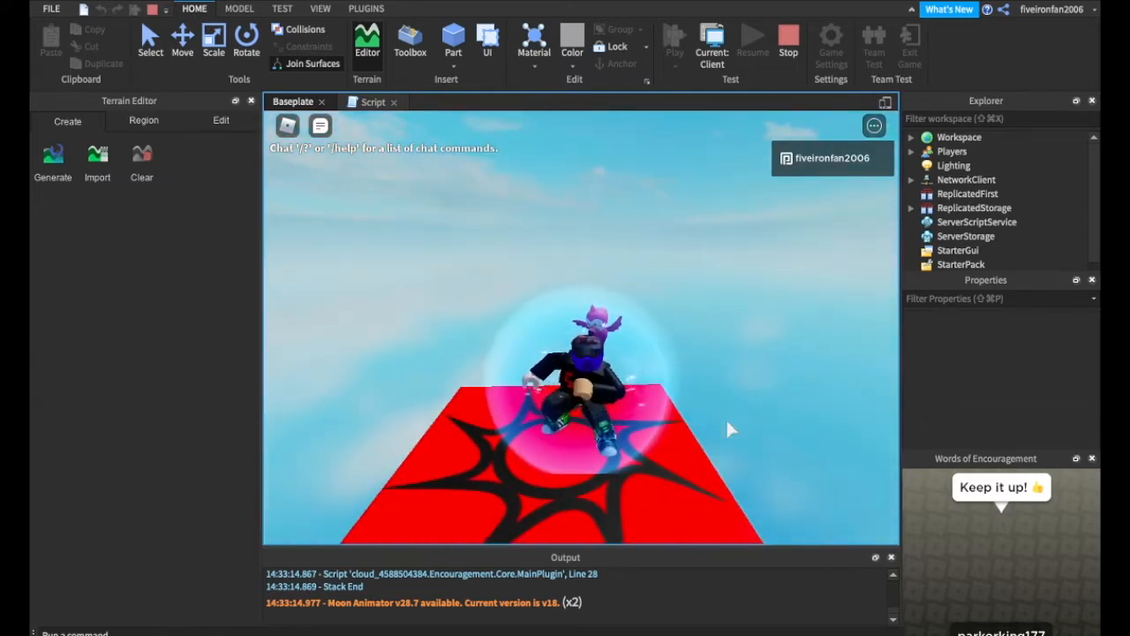
{"action": "left_click", "coordinate": [787, 42]}
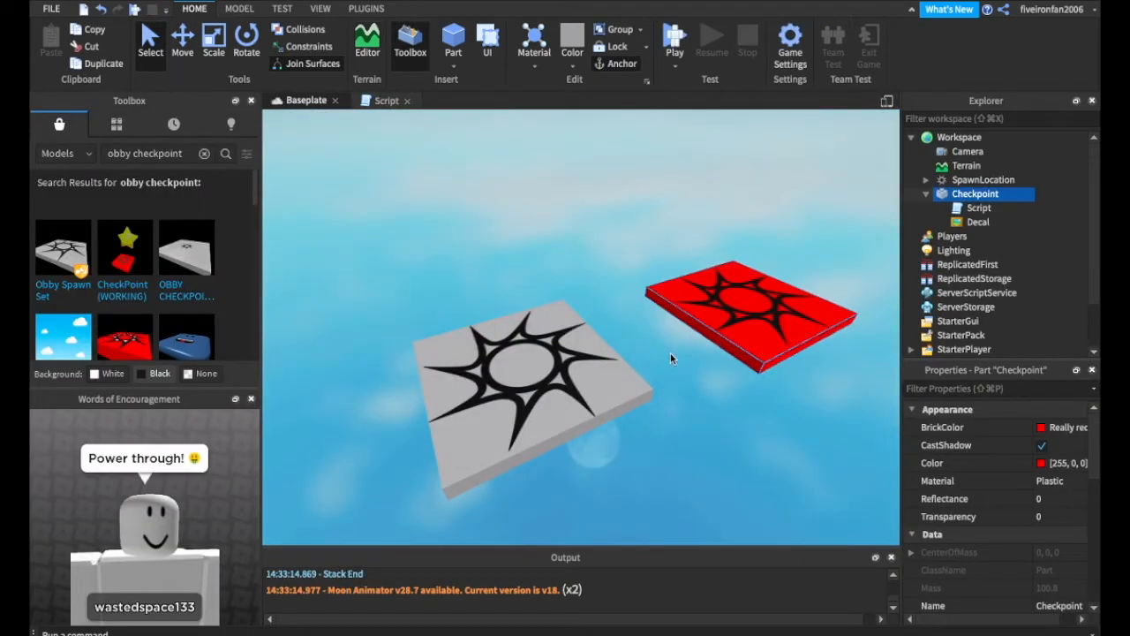
Step: Move the red checkpoint farther away from the spawn location, then clear the selection and view the spawn platform
{"action": "key", "text": "f"}
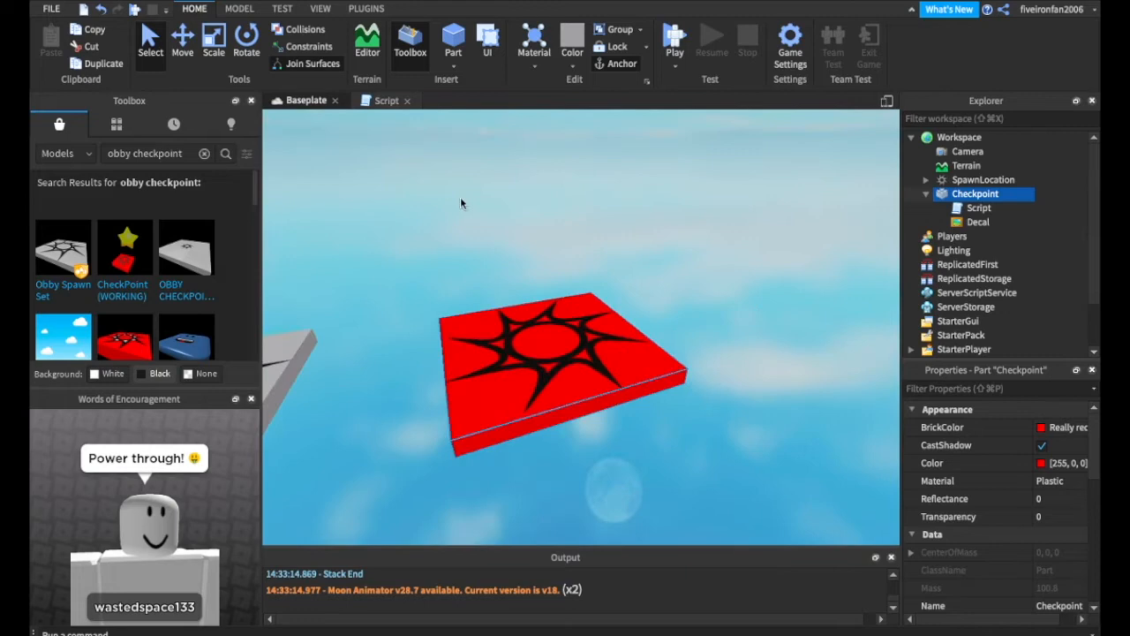
{"action": "scroll", "coordinate": [630, 290], "scroll_direction": "down", "scroll_amount": 5}
{"action": "left_click", "coordinate": [185, 44]}
{"action": "right_click_drag", "start_coordinate": [403, 195], "coordinate": [397, 192]}
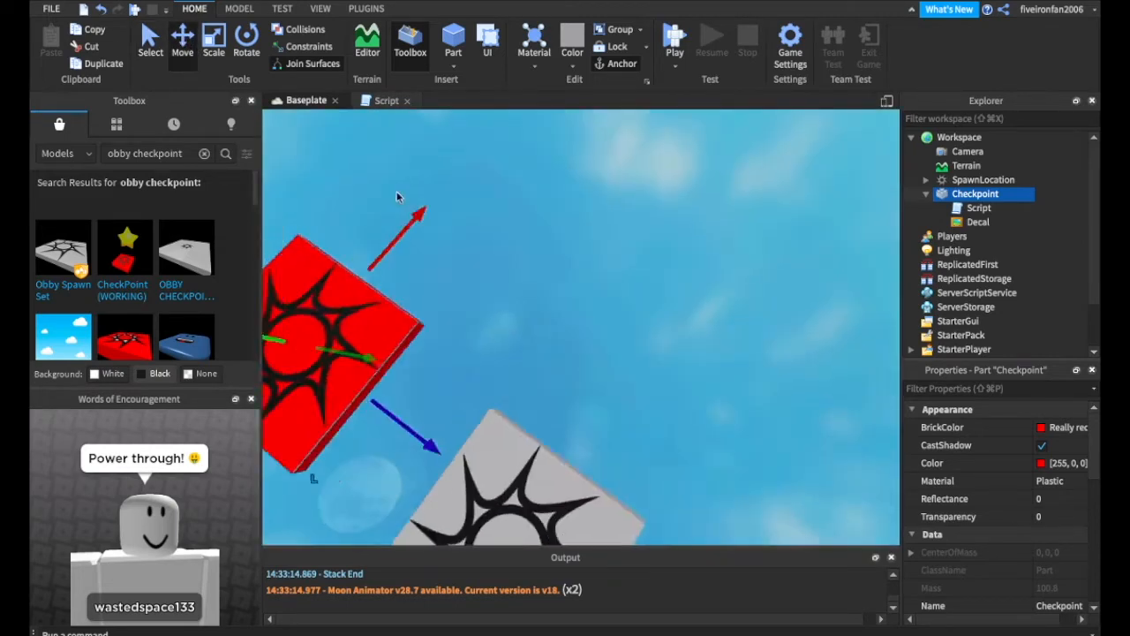
{"action": "scroll", "coordinate": [397, 192], "scroll_direction": "down", "scroll_amount": 5}
{"action": "left_click_drag", "start_coordinate": [557, 252], "coordinate": [544, 279]}
{"action": "left_click_drag", "start_coordinate": [548, 379], "coordinate": [339, 274]}
{"action": "left_click", "coordinate": [575, 283]}
{"action": "right_click_drag", "start_coordinate": [574, 283], "coordinate": [477, 52]}
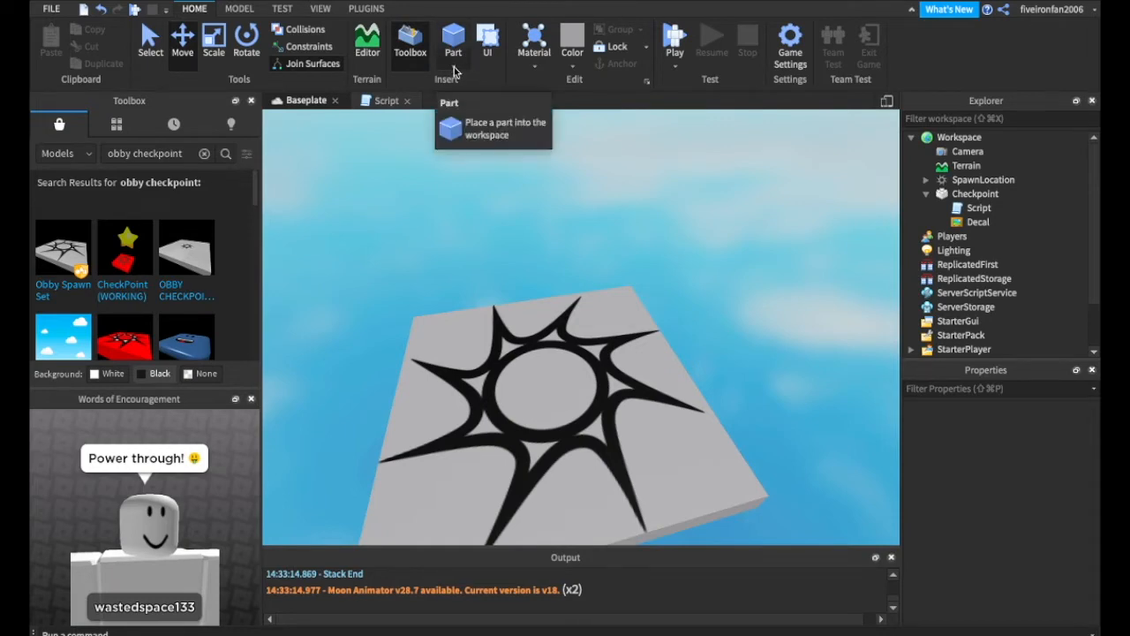
Step: Insert a sphere part above the spawn platform and colour it teal
{"action": "left_click", "coordinate": [455, 71]}
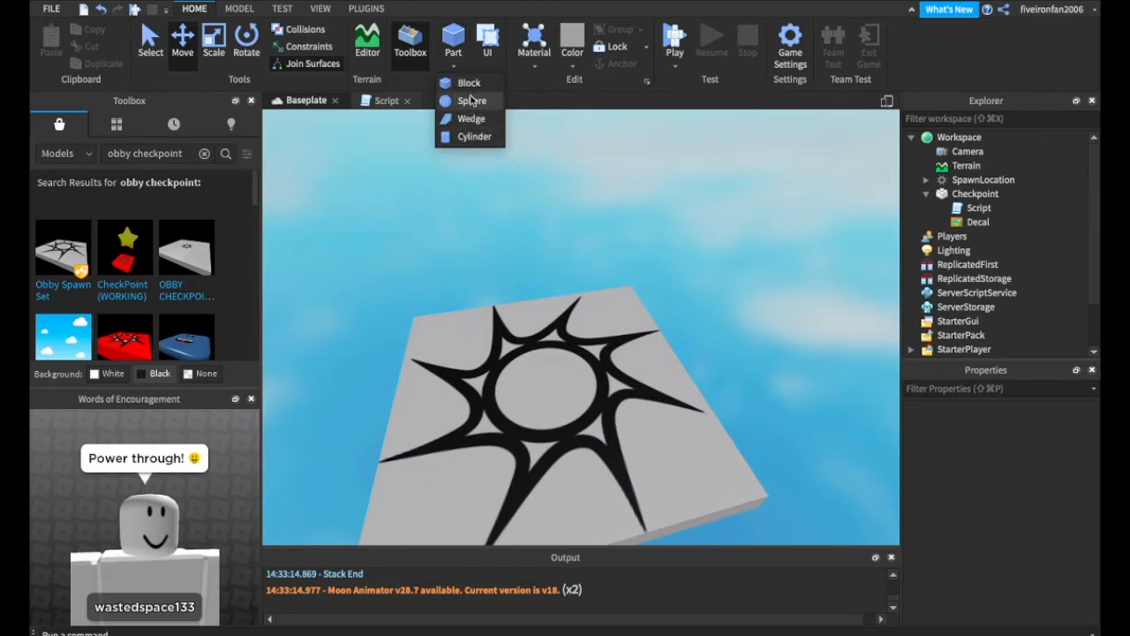
{"action": "left_click", "coordinate": [471, 99]}
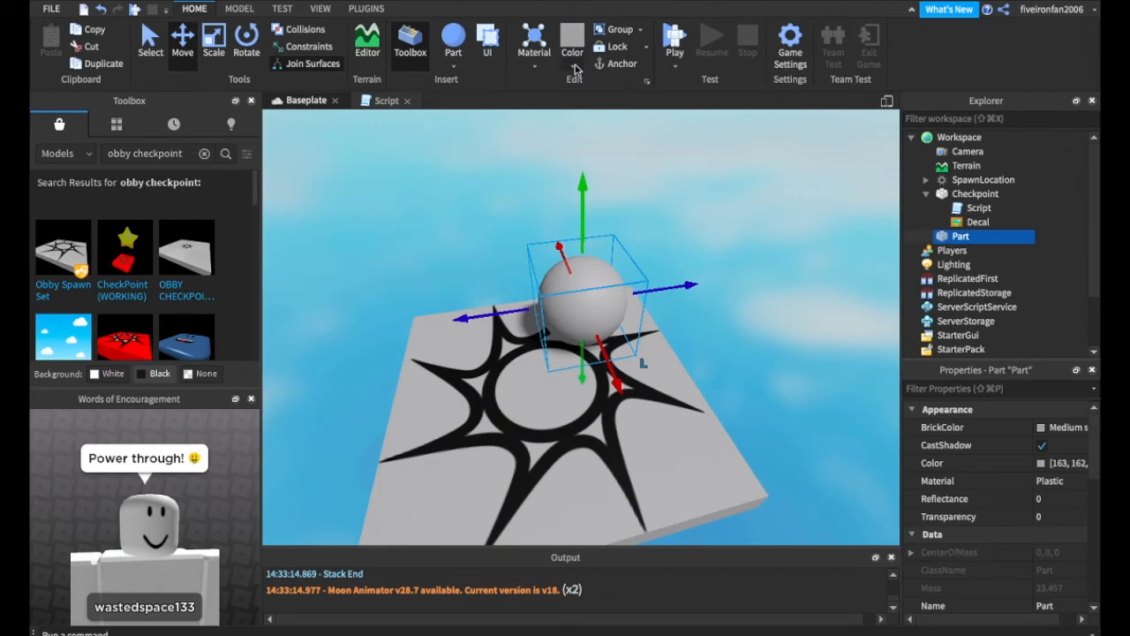
{"action": "left_click", "coordinate": [576, 69]}
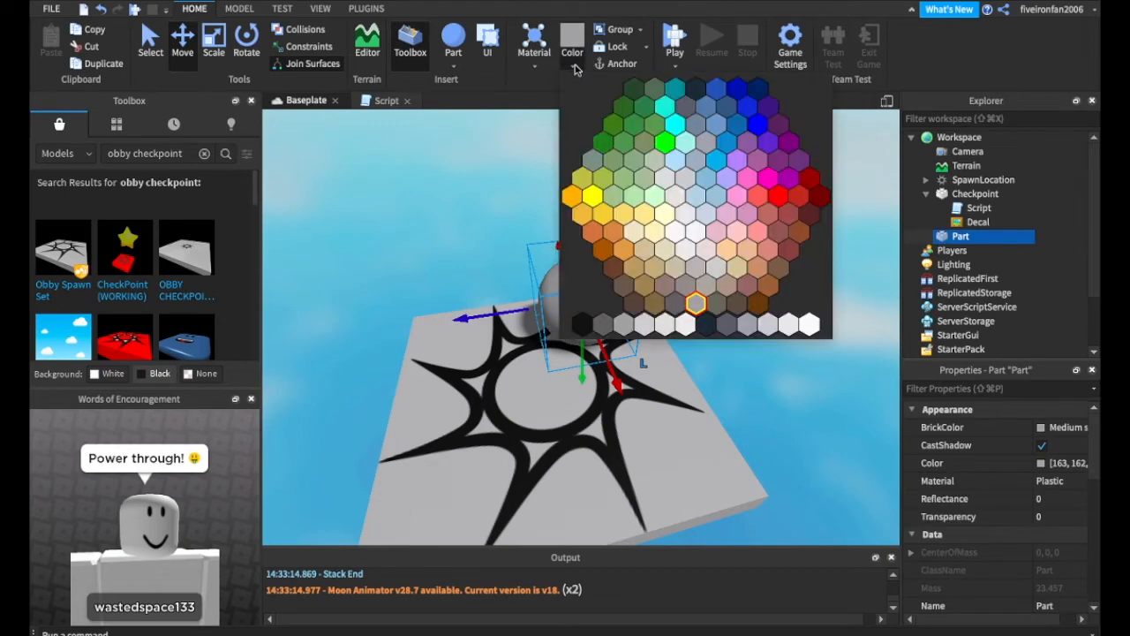
{"action": "left_click", "coordinate": [666, 107]}
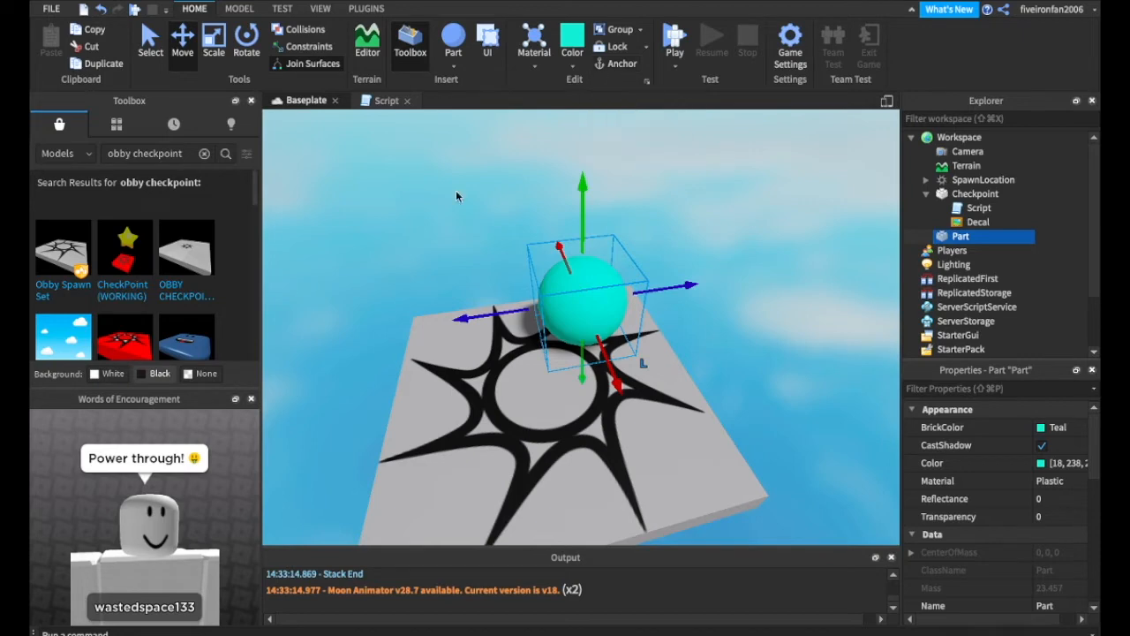
Step: Anchor the teal sphere and move it off the spawn platform into the open air beside it
{"action": "scroll", "coordinate": [478, 286], "scroll_direction": "down", "scroll_amount": 2}
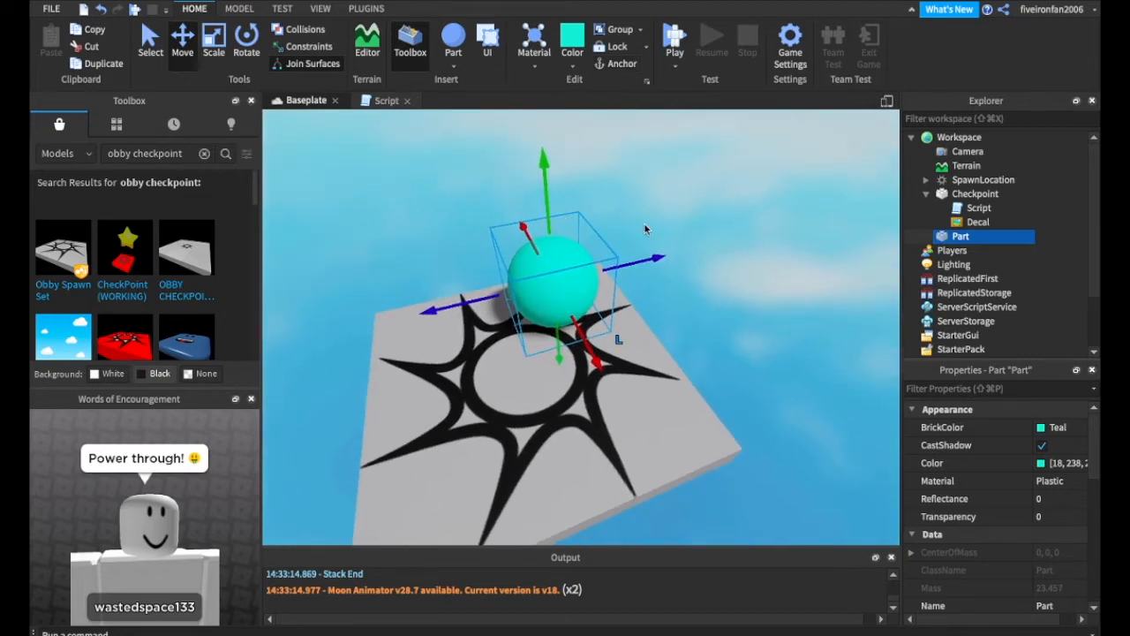
{"action": "left_click", "coordinate": [623, 68]}
{"action": "left_click_drag", "start_coordinate": [629, 254], "coordinate": [857, 196]}
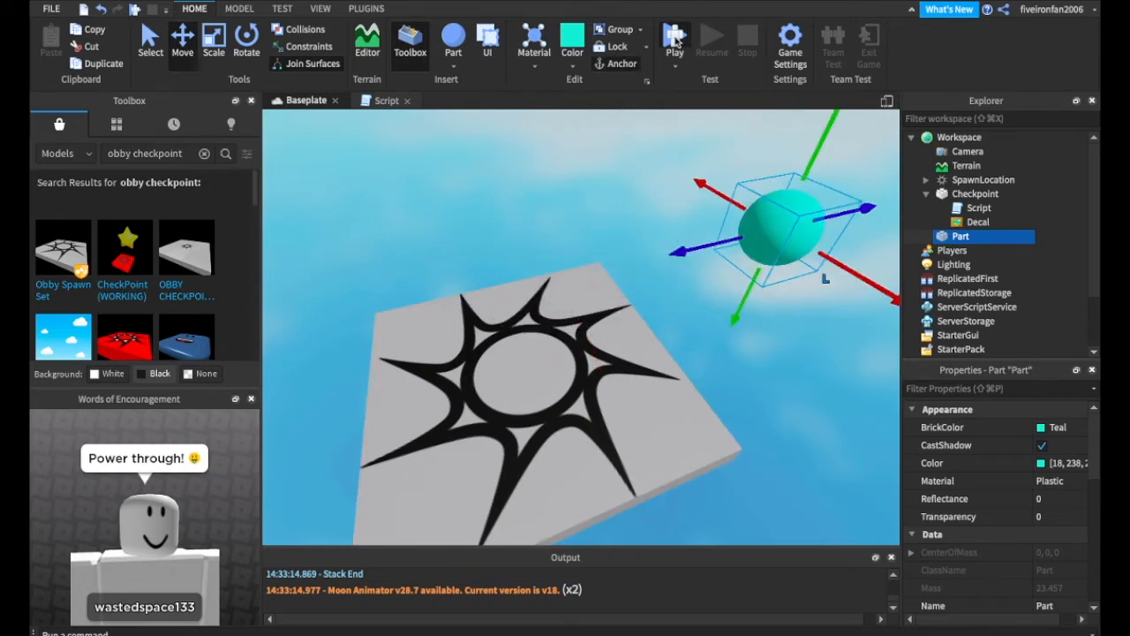
Step: Play-test the place with the anchored sphere, jump around on the spawn platform, and select the sphere among the workspace objects
{"action": "left_click", "coordinate": [675, 37]}
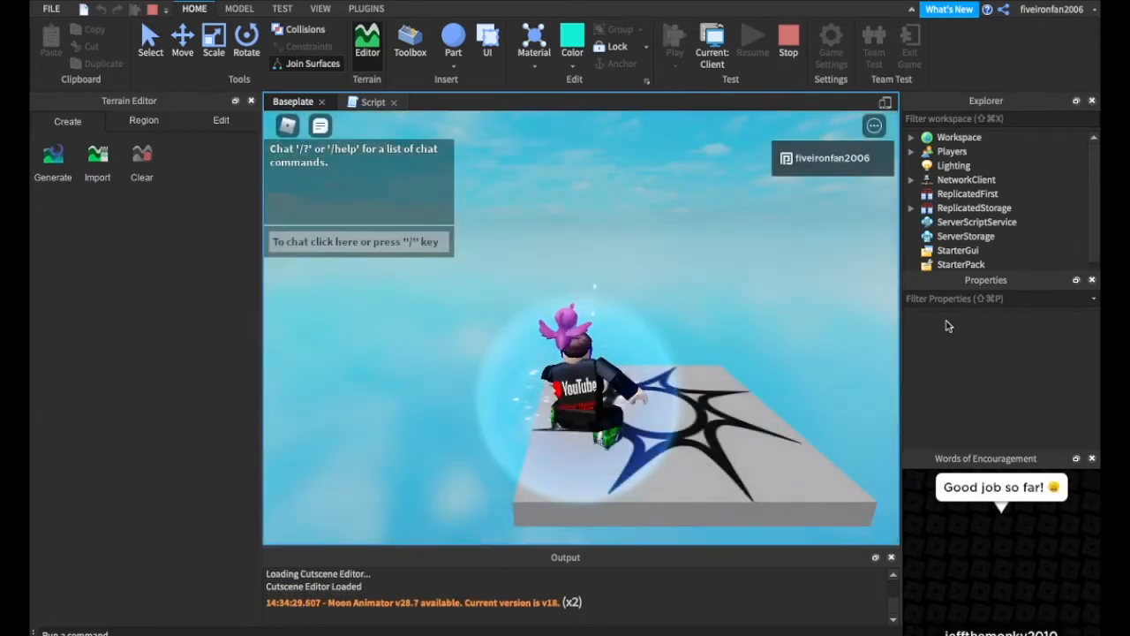
{"action": "right_click_drag", "start_coordinate": [585, 368], "coordinate": [585, 368]}
{"action": "key", "text": "w"}
{"action": "key", "text": "space"}
{"action": "key", "text": "s"}
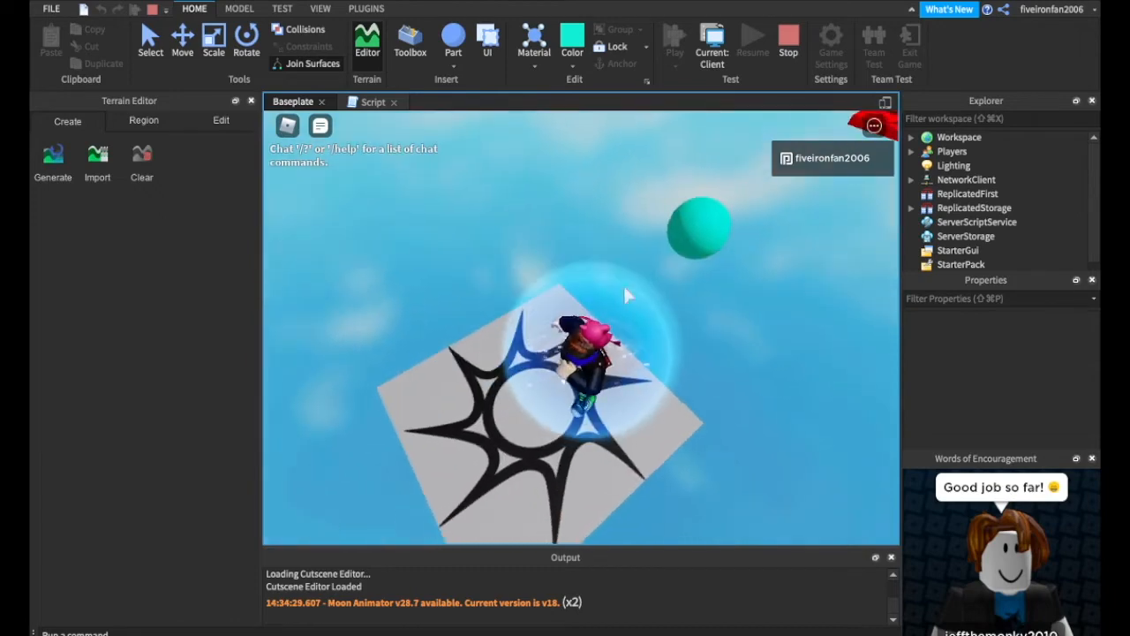
{"action": "left_click", "coordinate": [910, 138]}
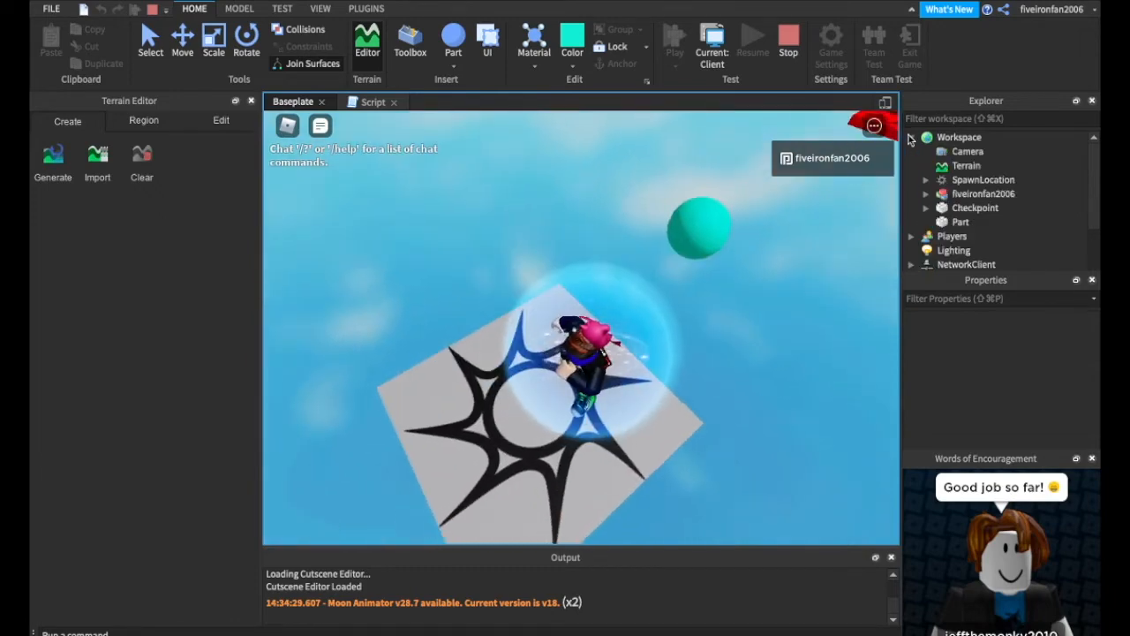
{"action": "left_click", "coordinate": [959, 222]}
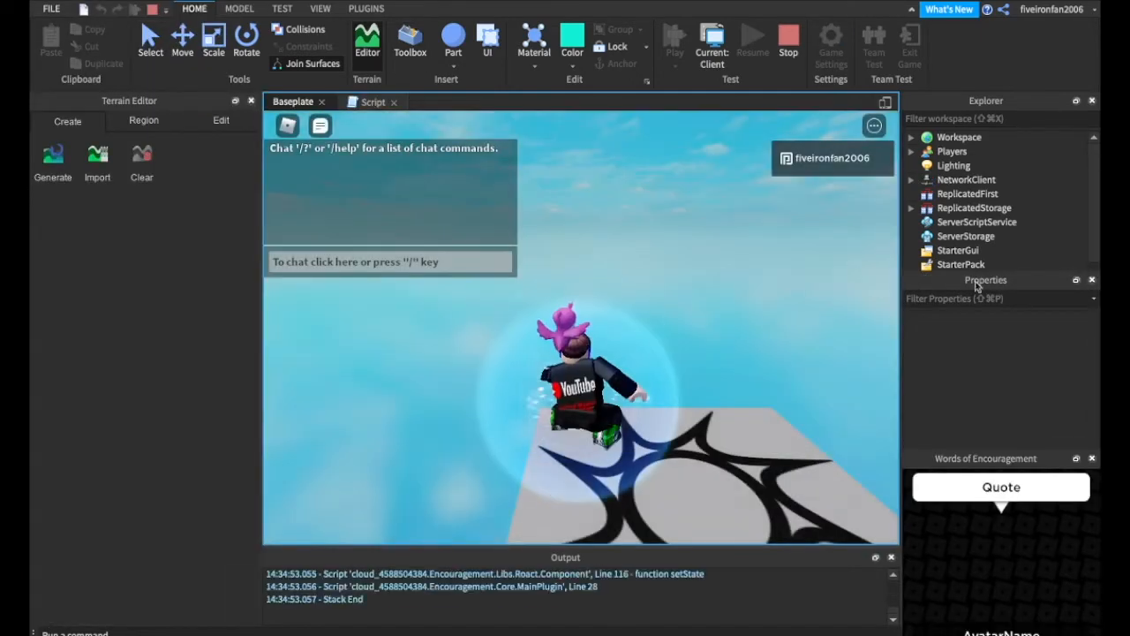
Step: Play-test the place with the sphere unanchored, simulate it once with Run, and stop the simulation
{"action": "right_click_drag", "start_coordinate": [706, 325], "coordinate": [705, 324]}
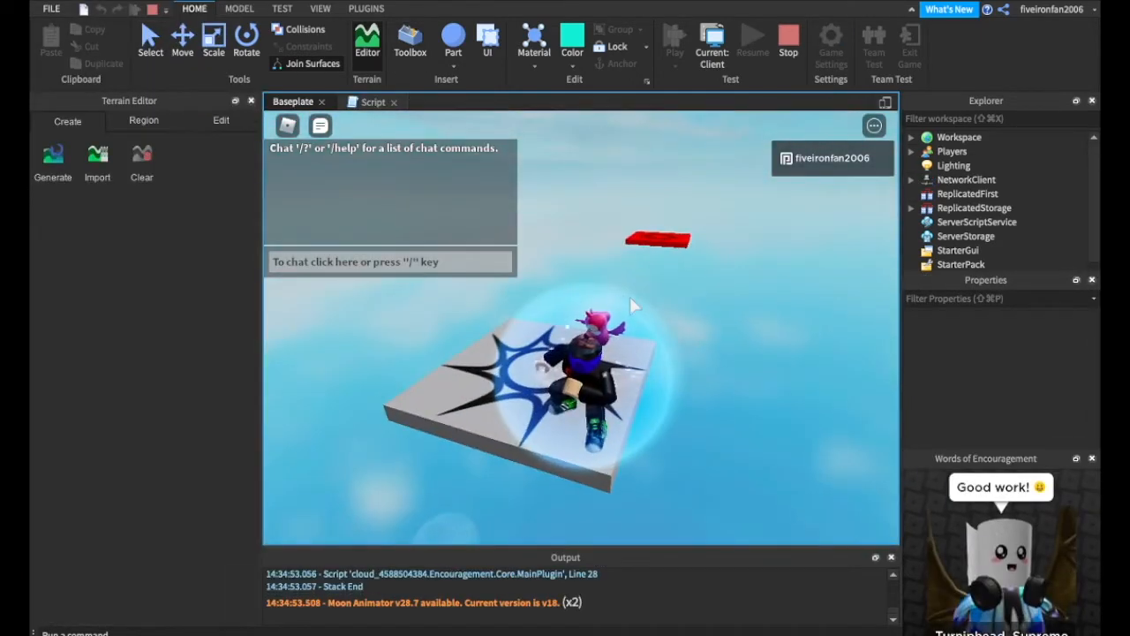
{"action": "left_click", "coordinate": [788, 53]}
{"action": "left_click", "coordinate": [675, 69]}
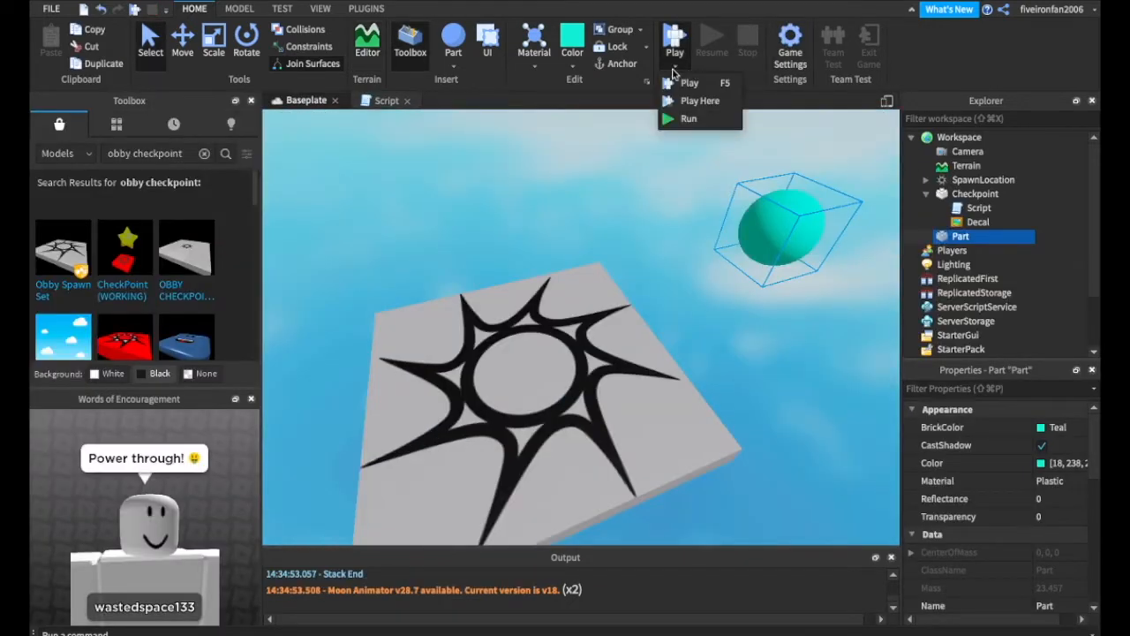
{"action": "left_click", "coordinate": [685, 119]}
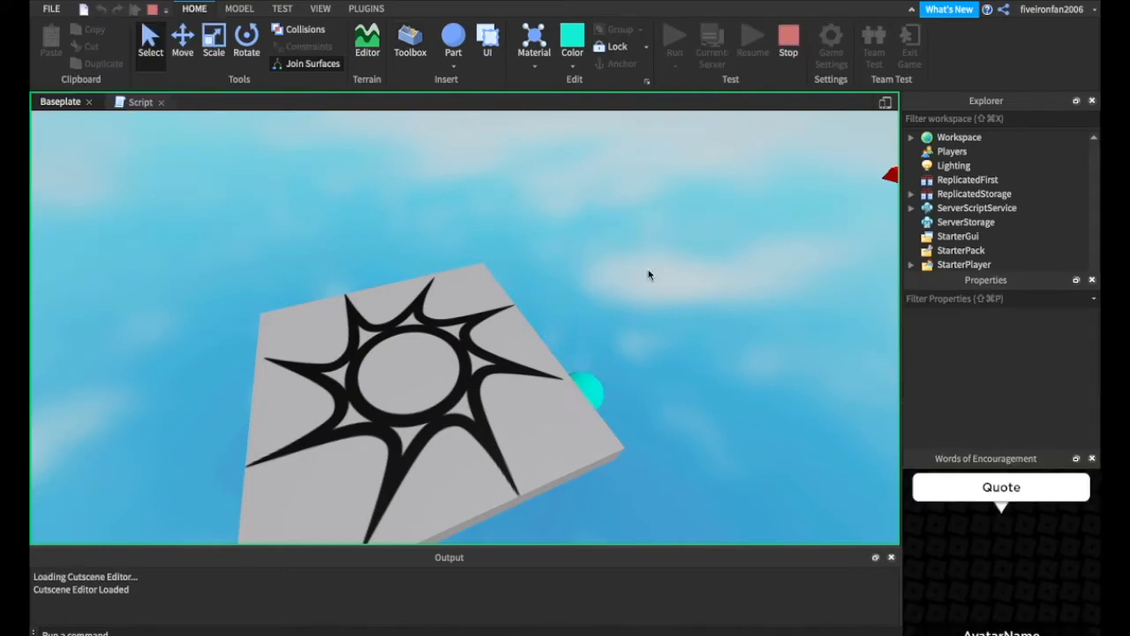
{"action": "left_click", "coordinate": [788, 46]}
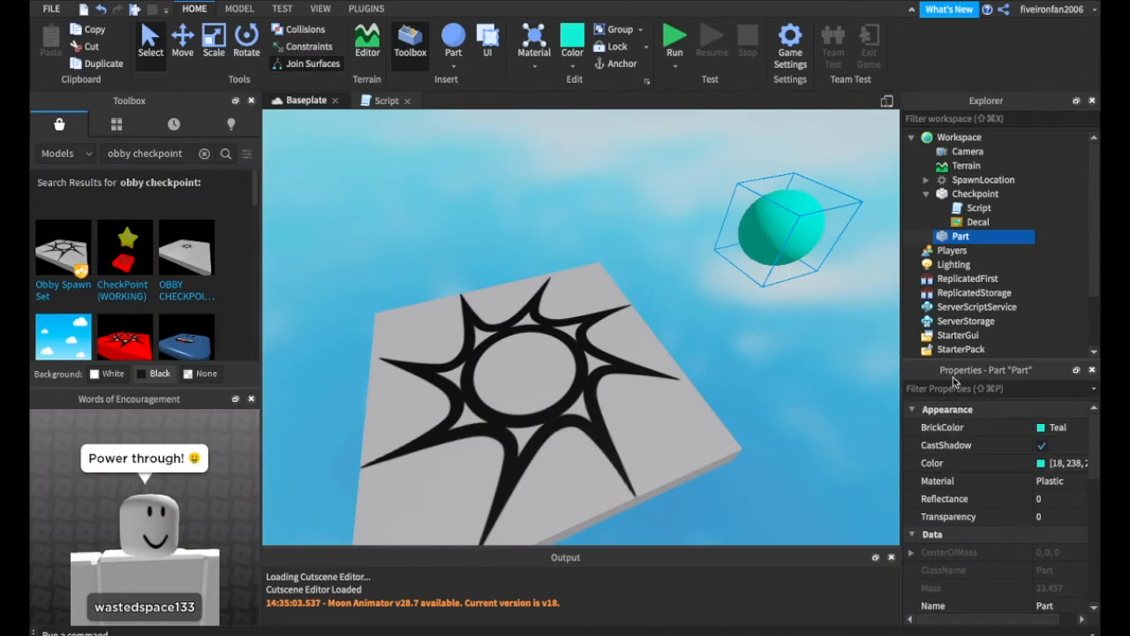
Step: Turn on the teal sphere's Anchored property again and clear the selection
{"action": "scroll", "coordinate": [972, 441], "scroll_direction": "down", "scroll_amount": 5}
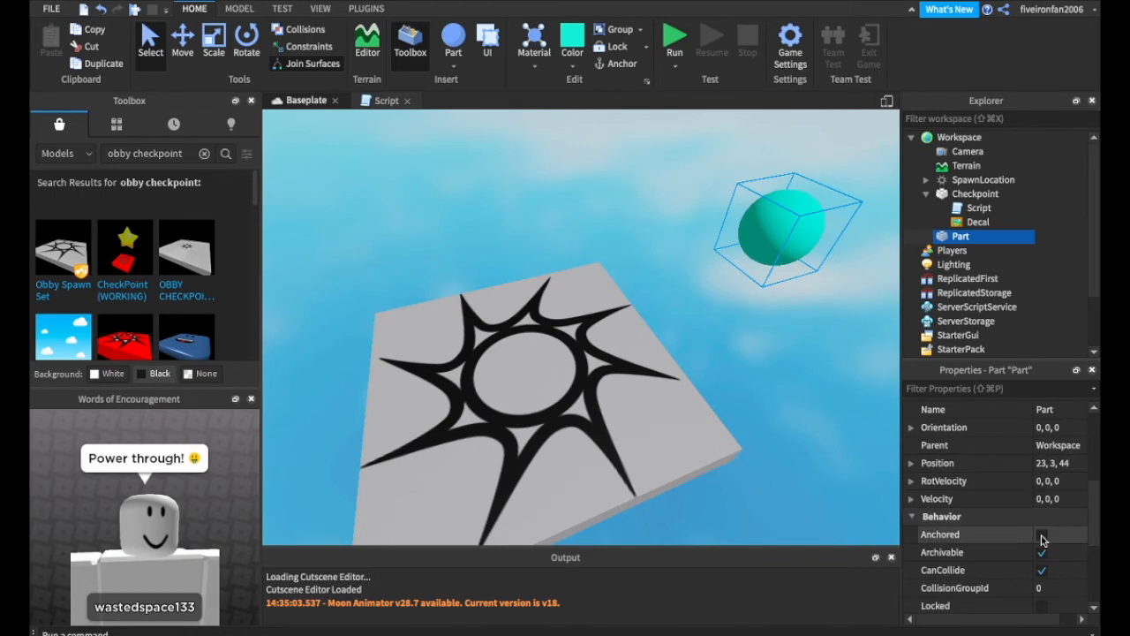
{"action": "left_click", "coordinate": [780, 433]}
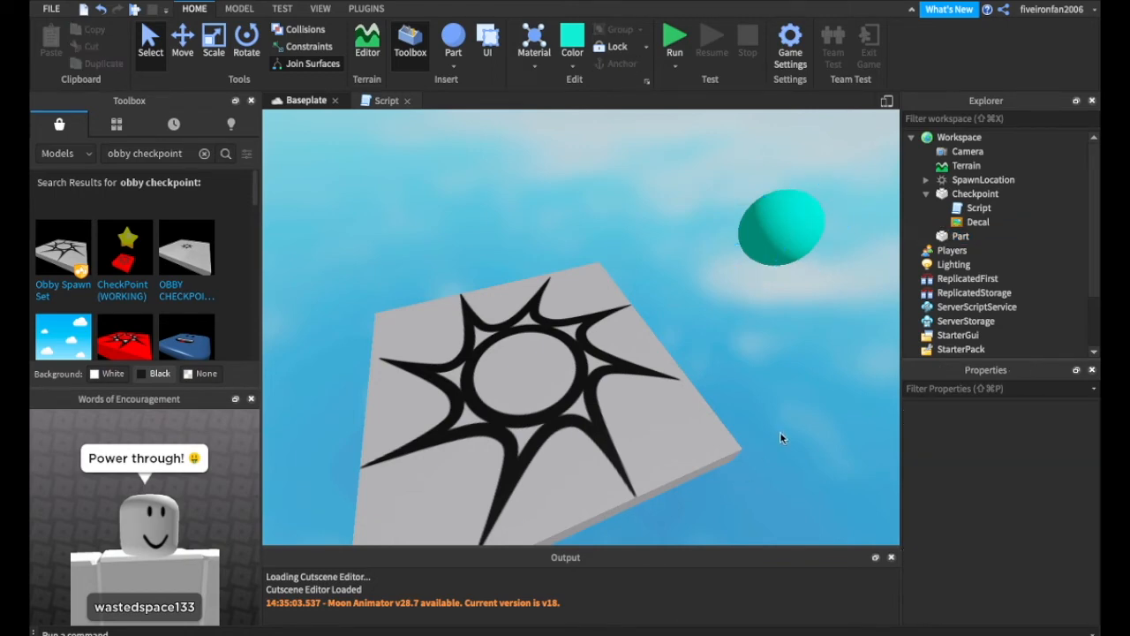
Step: Duplicate the teal sphere and move the copy sideways away from the original
{"action": "right_click_drag", "start_coordinate": [779, 433], "coordinate": [781, 435]}
{"action": "right_click_drag", "start_coordinate": [634, 247], "coordinate": [635, 250]}
{"action": "key", "text": "w"}
{"action": "left_click", "coordinate": [641, 238]}
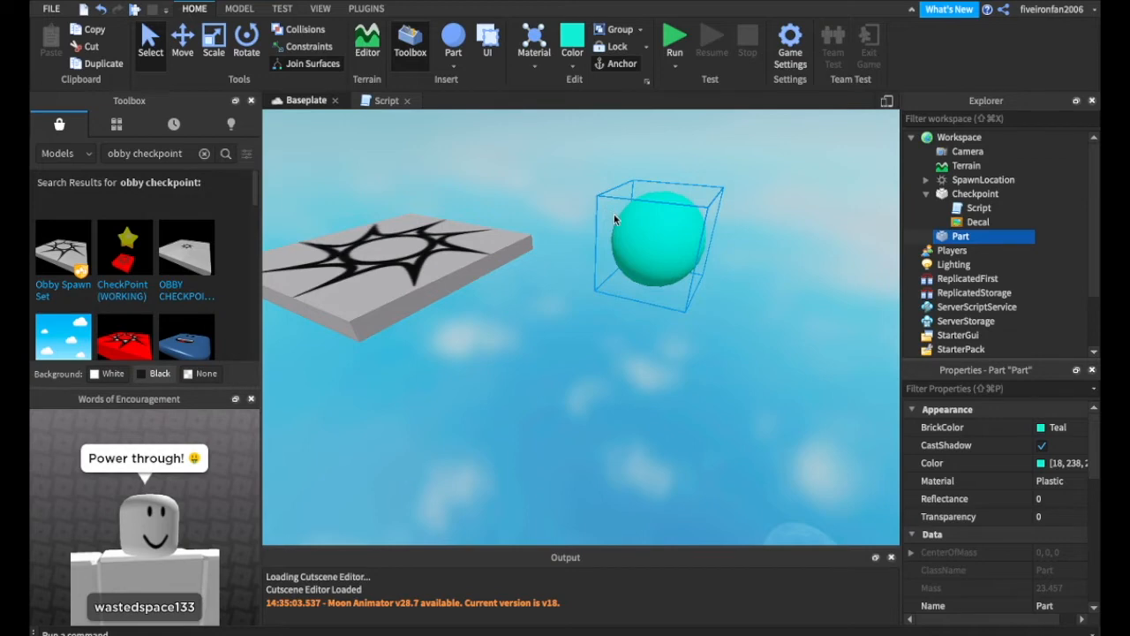
{"action": "key", "text": "super+d"}
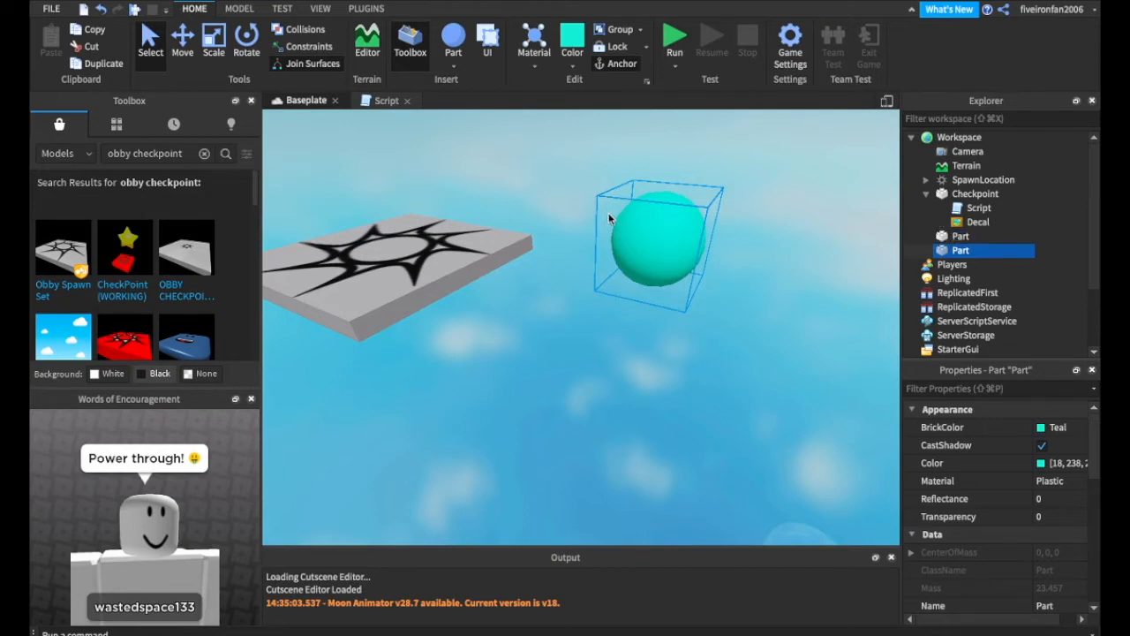
{"action": "left_click", "coordinate": [183, 42]}
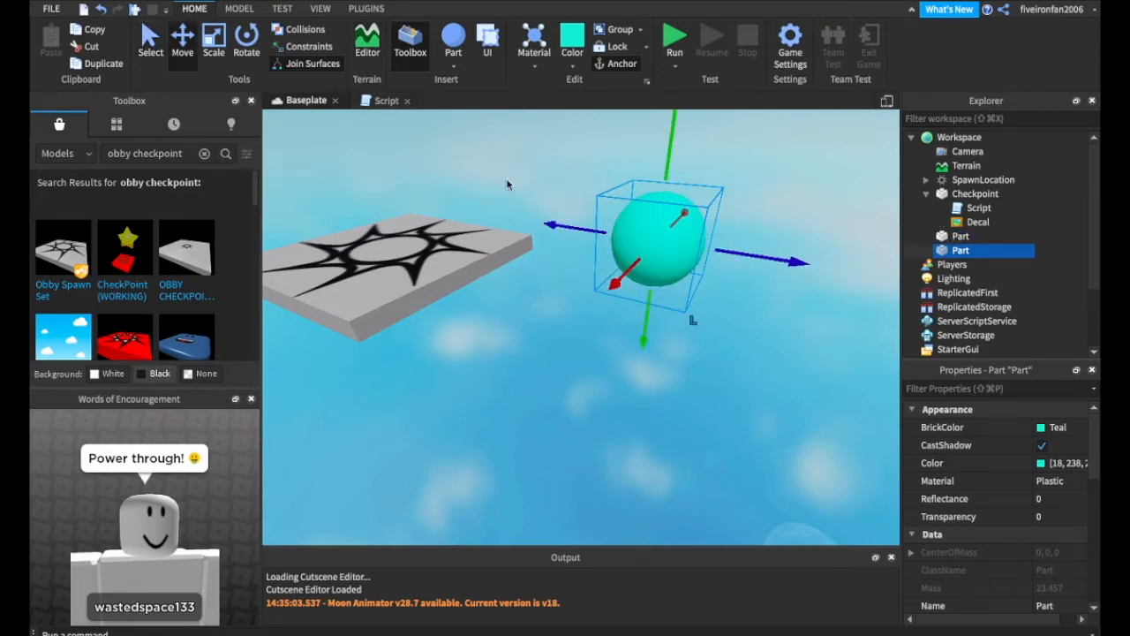
{"action": "right_click_drag", "start_coordinate": [532, 199], "coordinate": [548, 211]}
{"action": "key", "text": "d"}
{"action": "key", "text": "s"}
{"action": "left_click_drag", "start_coordinate": [562, 289], "coordinate": [528, 249]}
Step: Colour the second sphere pastel orange
{"action": "scroll", "coordinate": [562, 289], "scroll_direction": "down", "scroll_amount": 2}
{"action": "key", "text": "s"}
{"action": "key", "text": "a"}
{"action": "key", "text": "w"}
{"action": "left_click", "coordinate": [569, 58]}
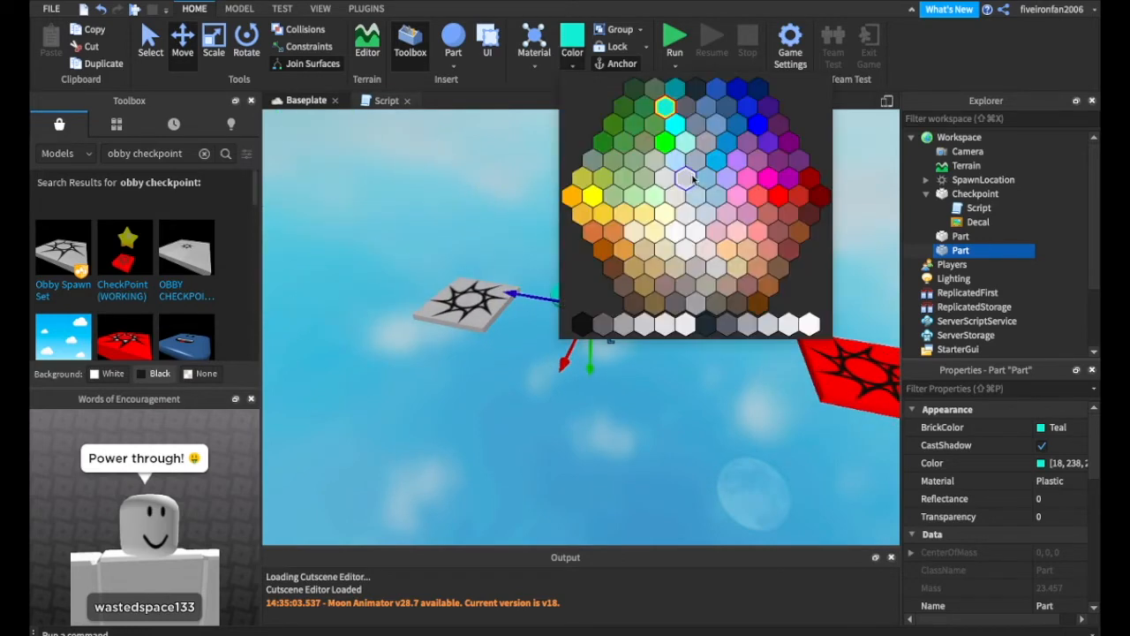
{"action": "left_click", "coordinate": [758, 231]}
Step: Duplicate the pastel orange sphere and move the copy toward the red checkpoint
{"action": "right_click_drag", "start_coordinate": [710, 324], "coordinate": [710, 324]}
{"action": "key", "text": "s"}
{"action": "key", "text": "ctrl+d"}
{"action": "left_click_drag", "start_coordinate": [667, 406], "coordinate": [664, 324]}
{"action": "left_click", "coordinate": [701, 296]}
{"action": "left_click", "coordinate": [664, 287]}
{"action": "left_click_drag", "start_coordinate": [697, 286], "coordinate": [630, 288]}
Step: Lower the third sphere and colour it lime green
{"action": "left_click_drag", "start_coordinate": [585, 220], "coordinate": [585, 270]}
{"action": "key", "text": "w"}
{"action": "right_click_drag", "start_coordinate": [585, 272], "coordinate": [586, 275]}
{"action": "key", "text": "s"}
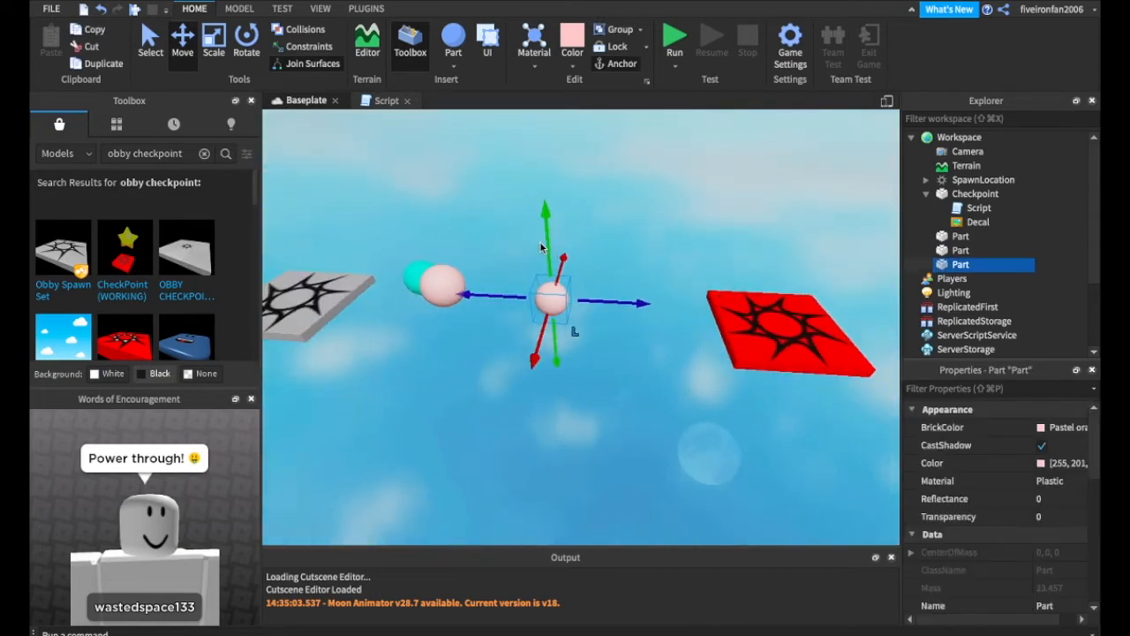
{"action": "left_click", "coordinate": [569, 55]}
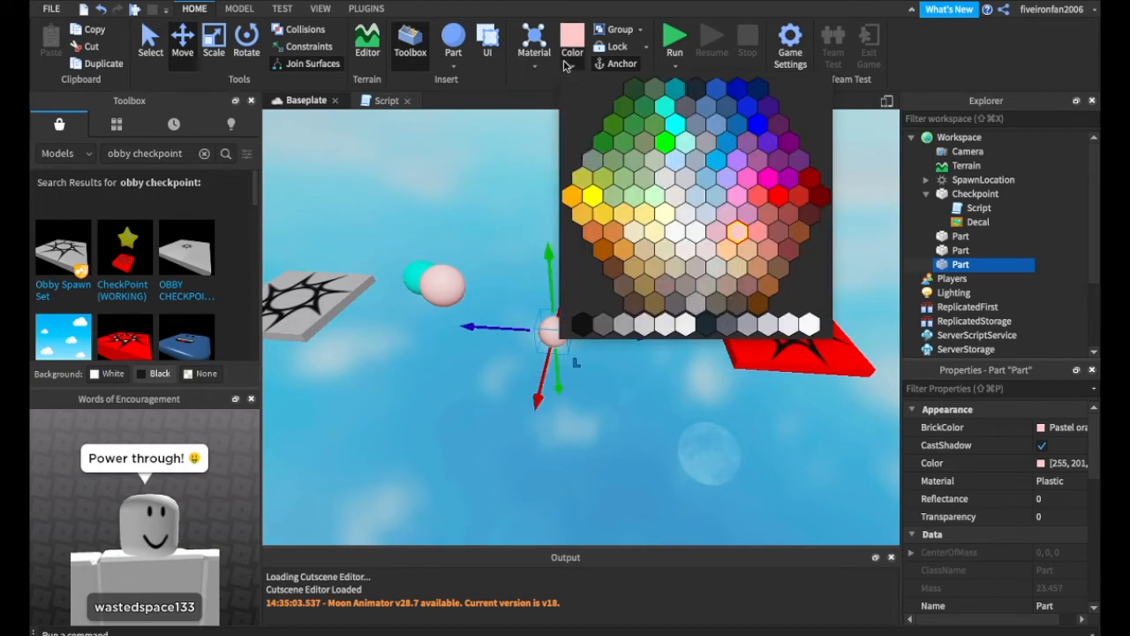
{"action": "left_click", "coordinate": [666, 142]}
Step: Duplicate the lime green sphere and move the copy closer to the red checkpoint
{"action": "key", "text": "w"}
{"action": "right_click_drag", "start_coordinate": [626, 270], "coordinate": [623, 268]}
{"action": "key", "text": "super+d"}
{"action": "right_click_drag", "start_coordinate": [669, 357], "coordinate": [668, 358]}
{"action": "key", "text": "w"}
{"action": "key", "text": "s"}
{"action": "left_click_drag", "start_coordinate": [669, 361], "coordinate": [630, 357]}
Step: Raise the fourth sphere slightly and colour it pastel light blue
{"action": "left_click_drag", "start_coordinate": [593, 321], "coordinate": [594, 298]}
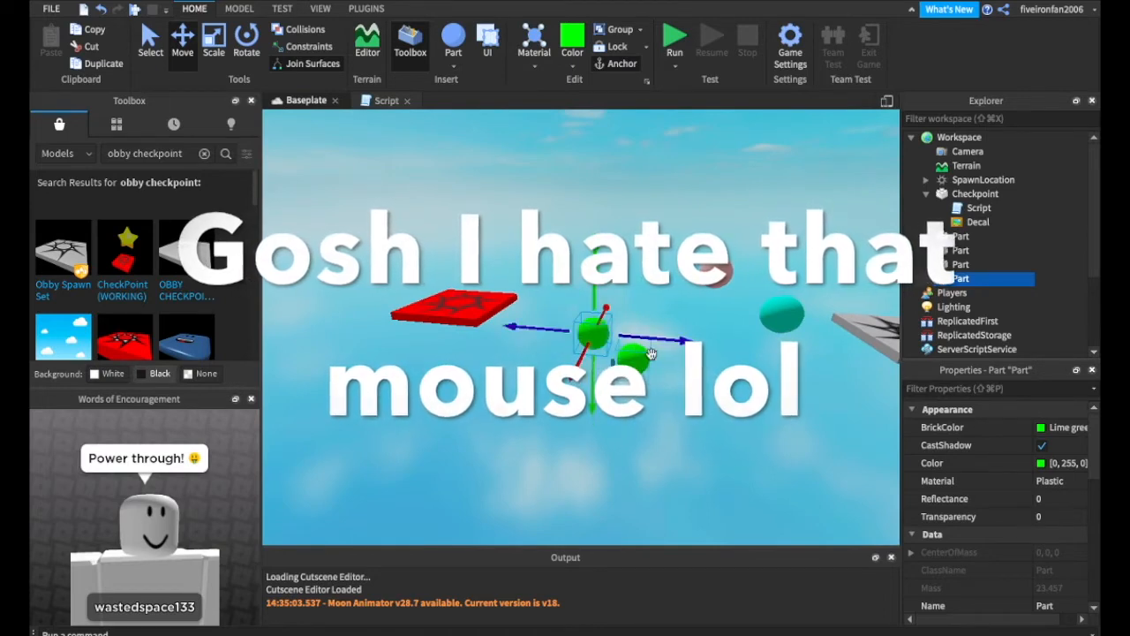
{"action": "left_click", "coordinate": [572, 66]}
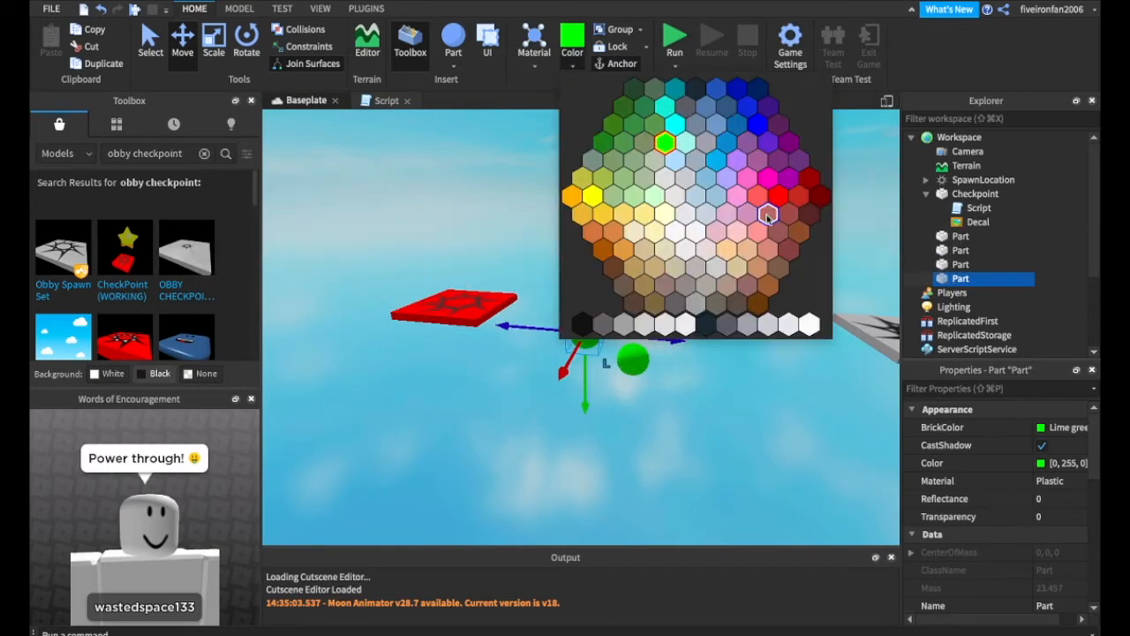
{"action": "left_click", "coordinate": [670, 163]}
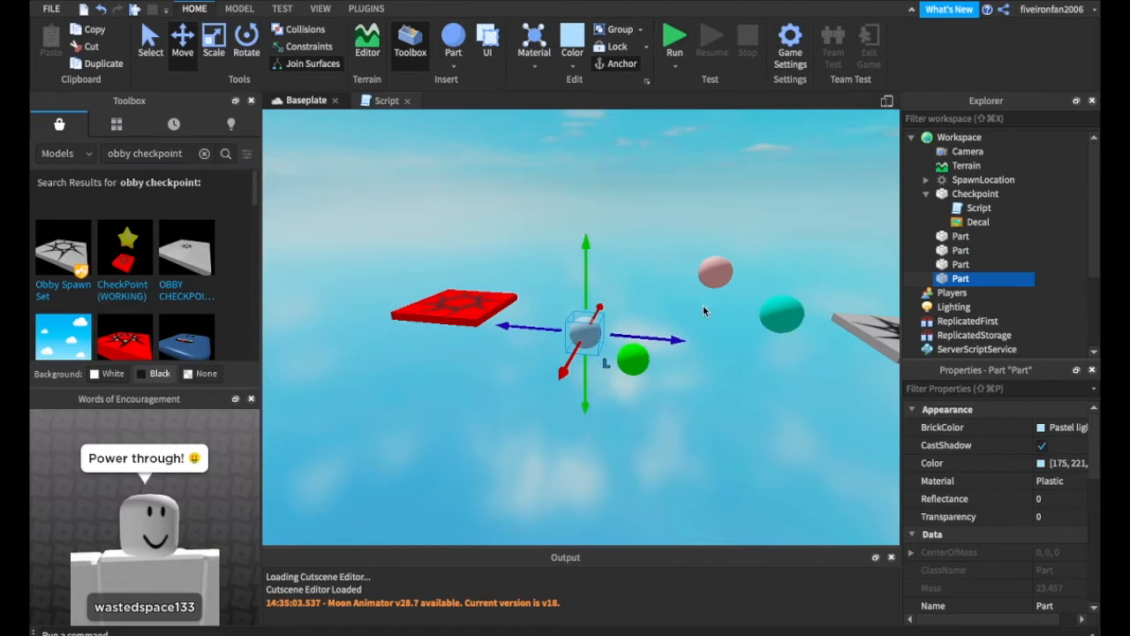
Step: Duplicate the pastel light blue sphere, placing the copy next to the red checkpoint, and colour it Really red
{"action": "key", "text": "ctrl+d"}
{"action": "left_click_drag", "start_coordinate": [639, 337], "coordinate": [578, 333]}
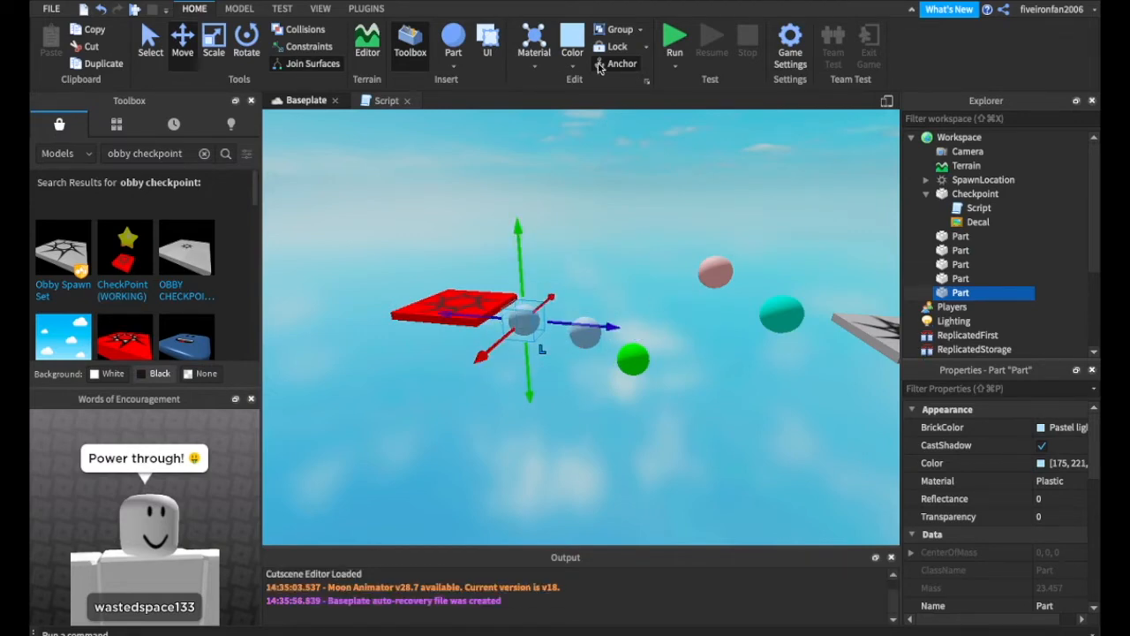
{"action": "left_click", "coordinate": [573, 55]}
{"action": "left_click", "coordinate": [778, 205]}
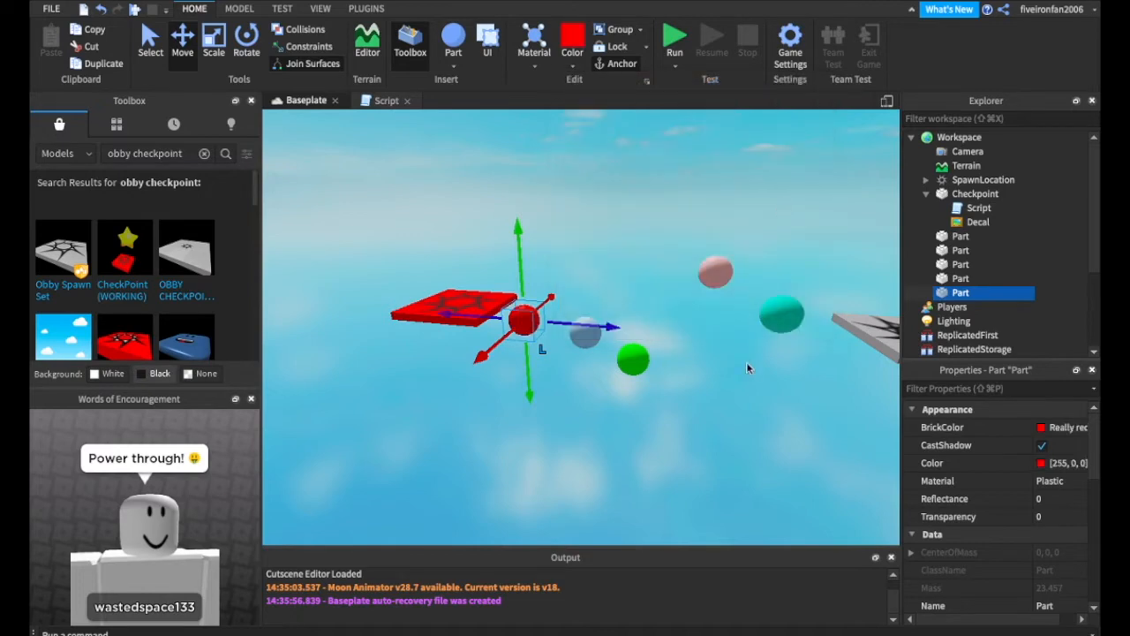
Step: Play-test the obby from the spawn location across the coloured spheres to the red checkpoint, and stop the test
{"action": "left_click", "coordinate": [749, 369]}
{"action": "right_click_drag", "start_coordinate": [748, 369], "coordinate": [746, 365]}
{"action": "scroll", "coordinate": [748, 369], "scroll_direction": "down", "scroll_amount": 5}
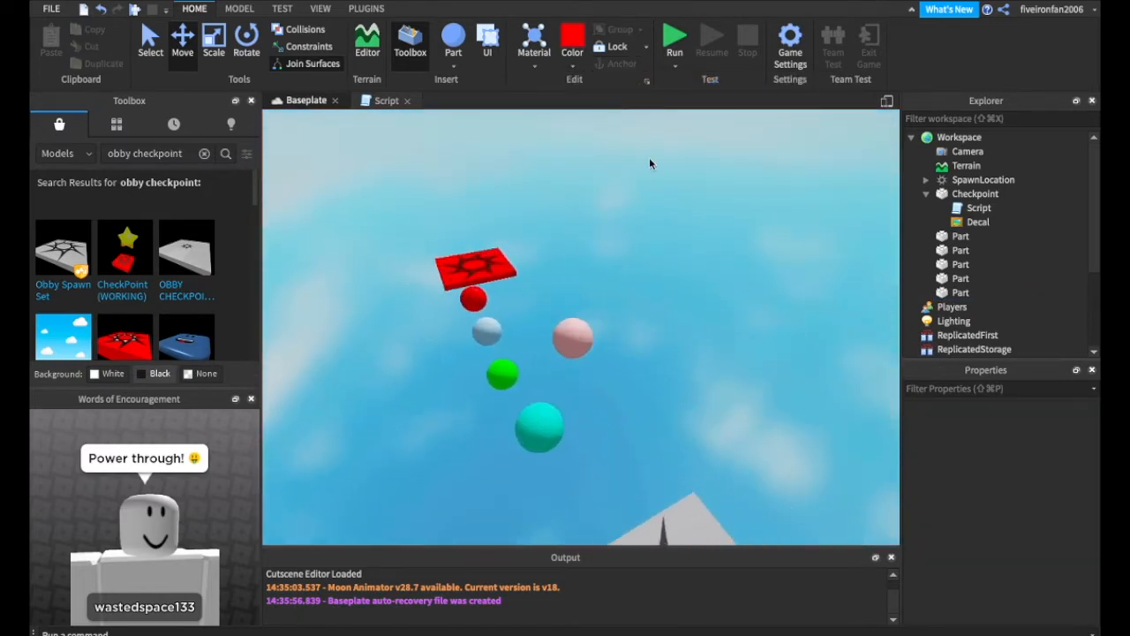
{"action": "left_click", "coordinate": [676, 67]}
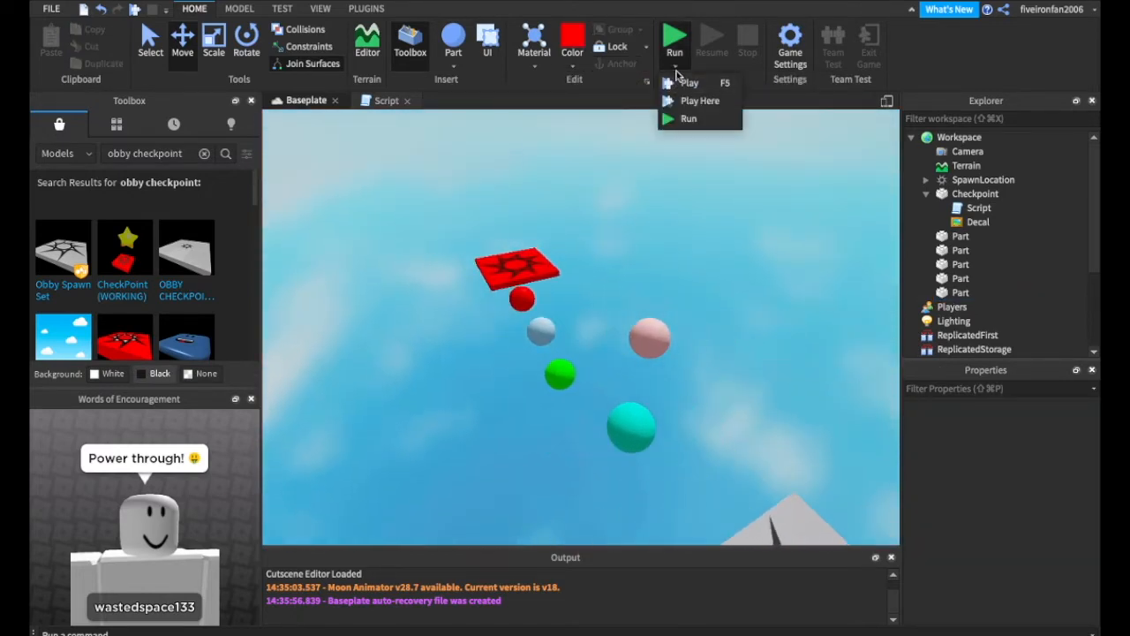
{"action": "left_click", "coordinate": [678, 85]}
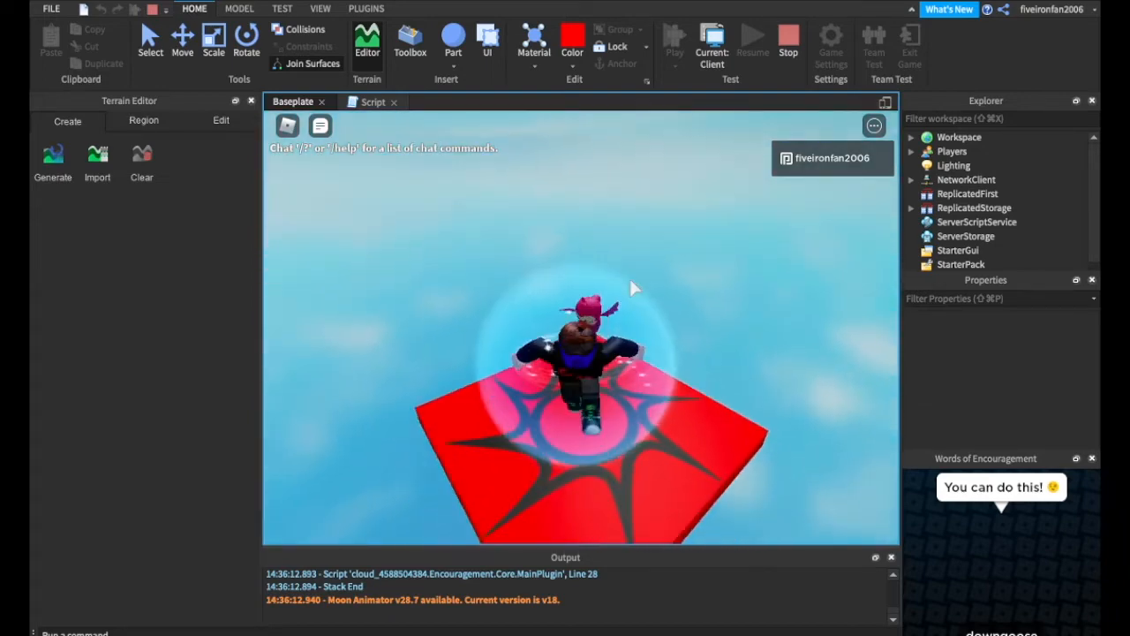
{"action": "left_click", "coordinate": [788, 60]}
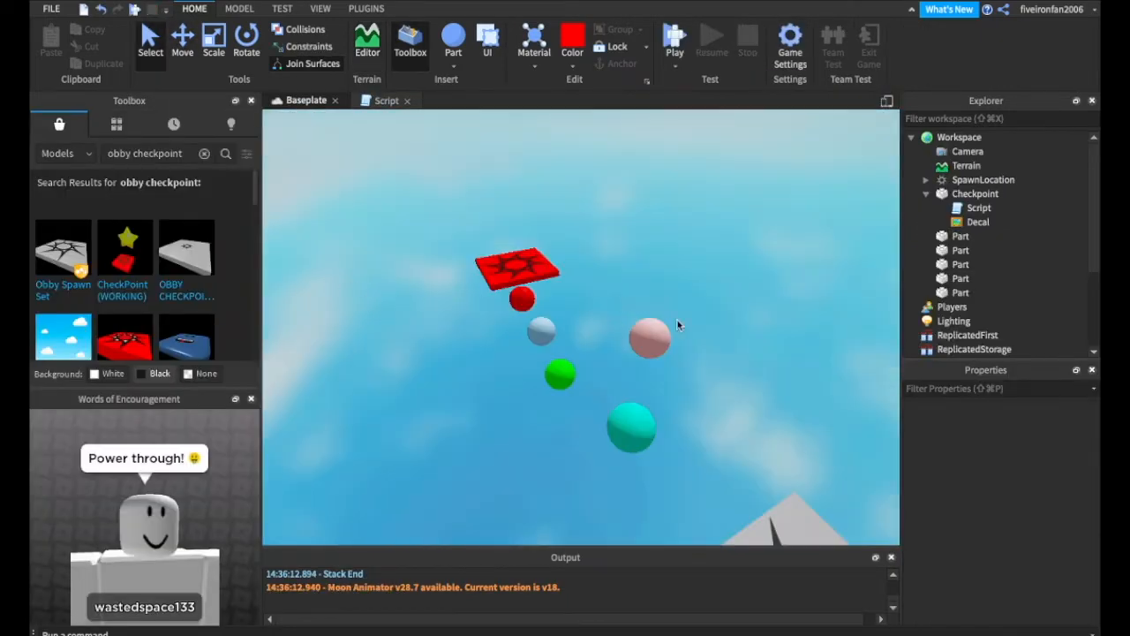
Step: Insert a block part and move it just beyond the red checkpoint's far side, roughly centred with a small gap
{"action": "right_click_drag", "start_coordinate": [594, 346], "coordinate": [593, 341]}
{"action": "key", "text": "w"}
{"action": "key", "text": "w"}
{"action": "key", "text": "w"}
{"action": "key", "text": "s"}
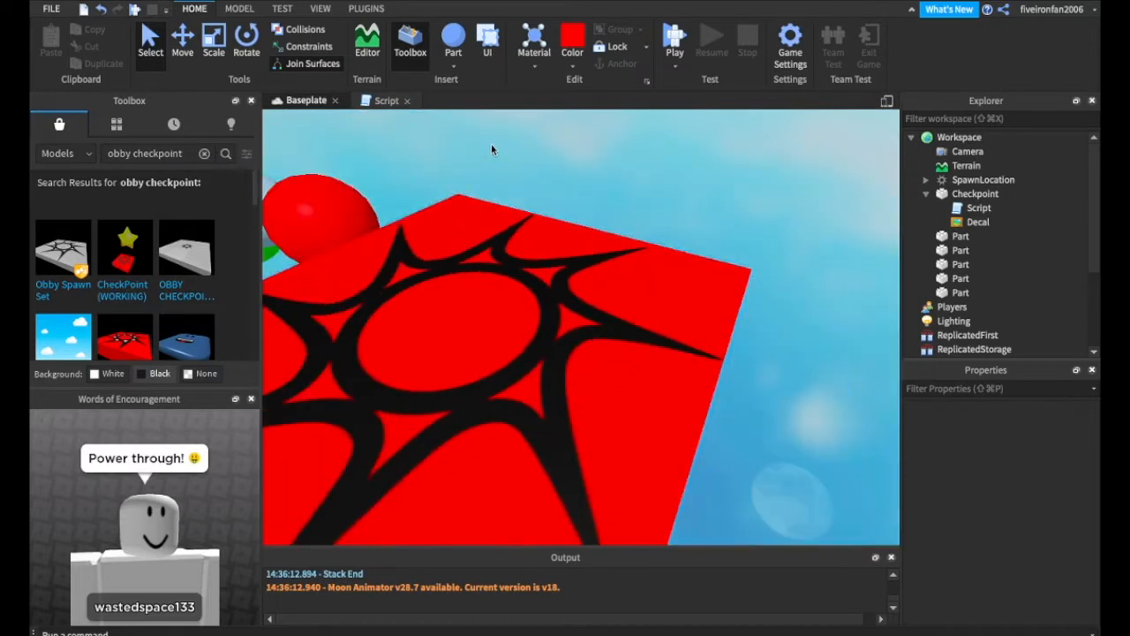
{"action": "key", "text": "a"}
{"action": "key", "text": "d"}
{"action": "key", "text": "s"}
{"action": "key", "text": "a"}
{"action": "key", "text": "d"}
{"action": "key", "text": "s"}
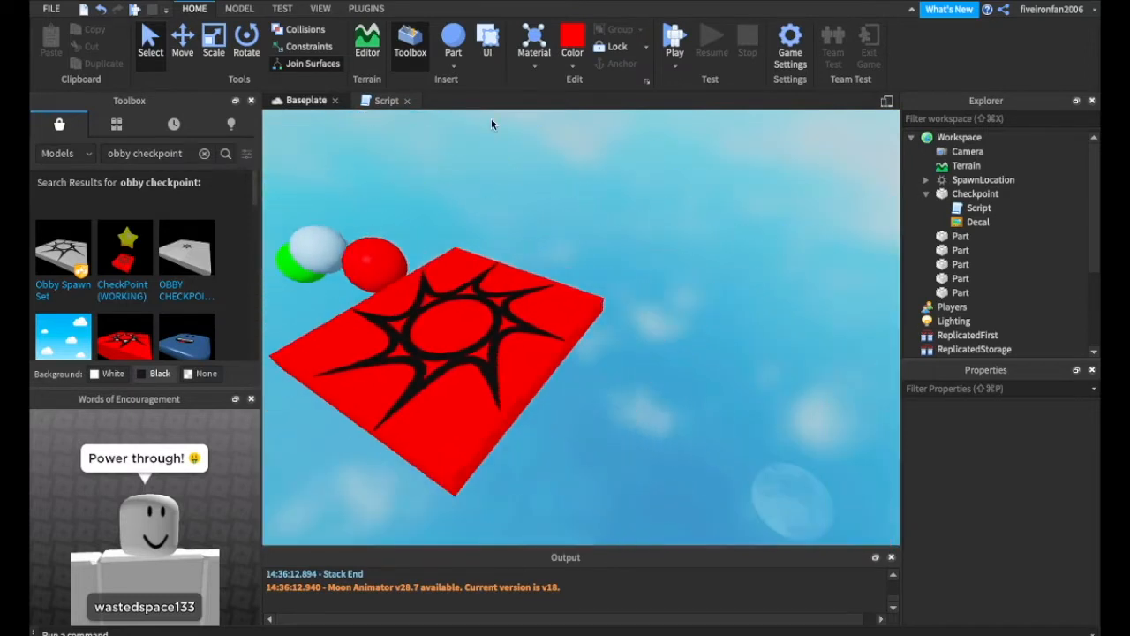
{"action": "key", "text": "w"}
{"action": "key", "text": "s"}
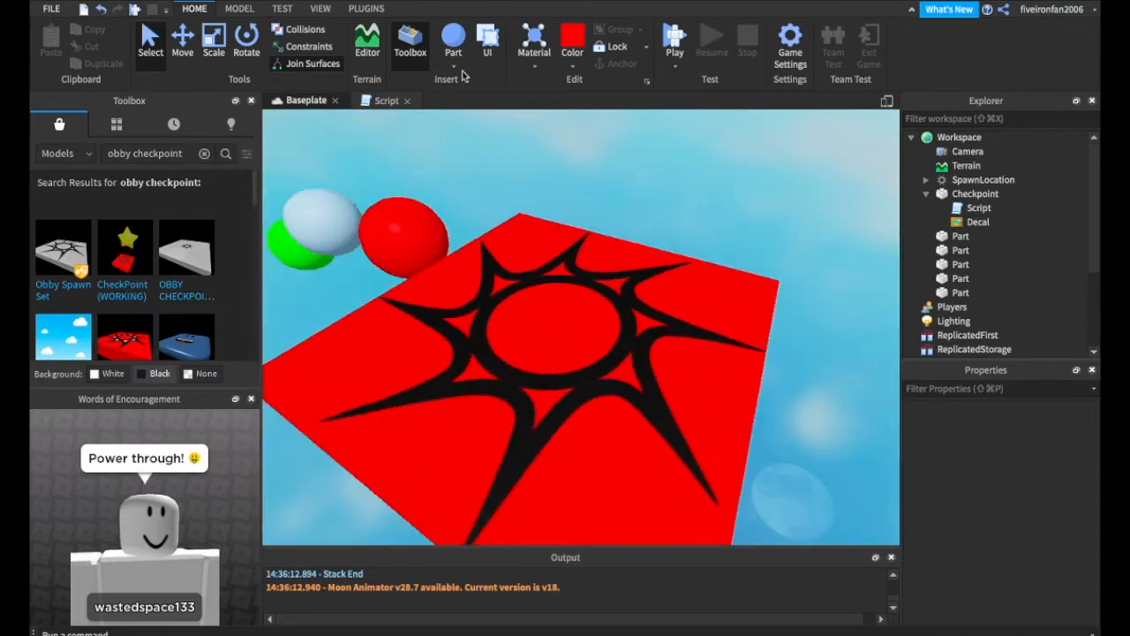
{"action": "left_click", "coordinate": [457, 69]}
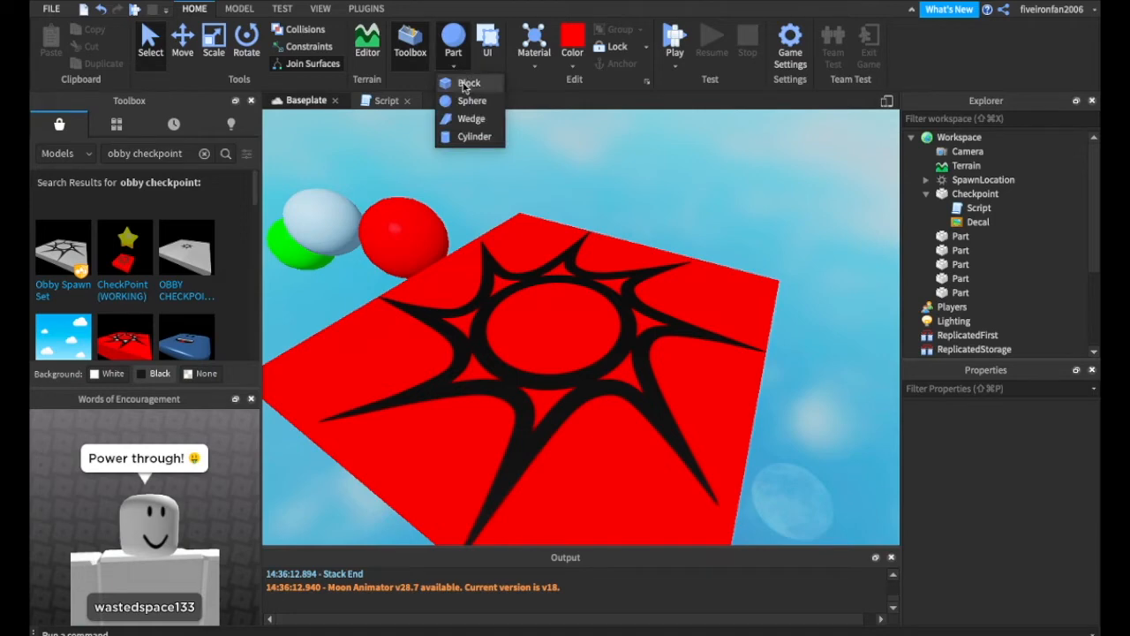
{"action": "left_click", "coordinate": [460, 84]}
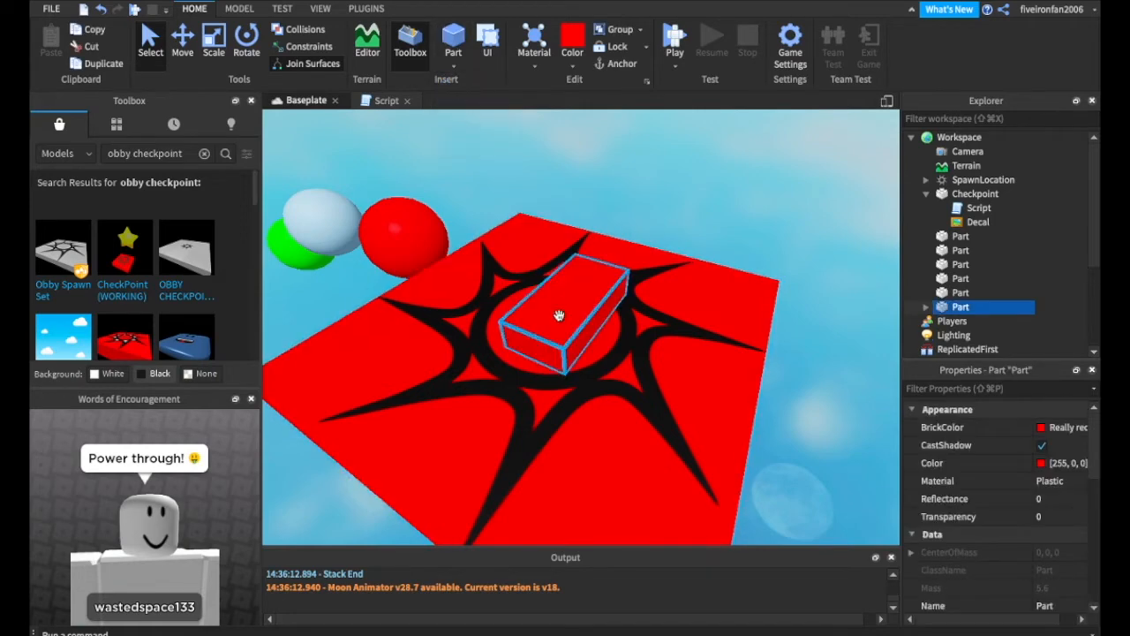
{"action": "left_click_drag", "start_coordinate": [552, 300], "coordinate": [665, 396]}
{"action": "key", "text": "d"}
{"action": "right_click_drag", "start_coordinate": [665, 396], "coordinate": [640, 397]}
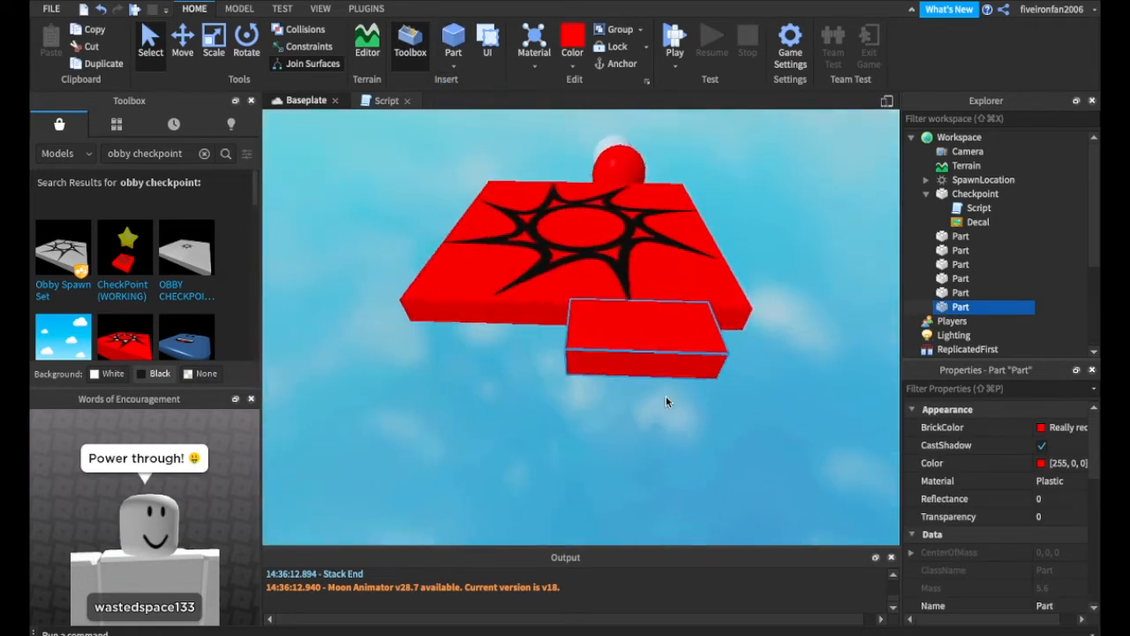
{"action": "key", "text": "s"}
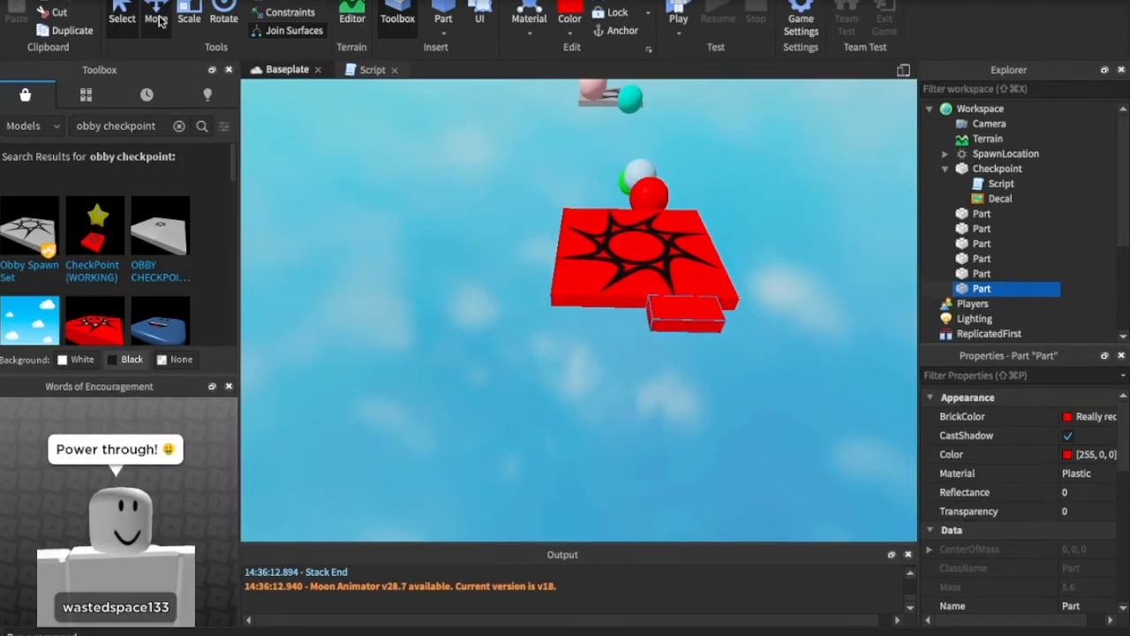
{"action": "left_click", "coordinate": [160, 22]}
{"action": "left_click_drag", "start_coordinate": [700, 380], "coordinate": [719, 435]}
{"action": "left_click_drag", "start_coordinate": [735, 372], "coordinate": [698, 371]}
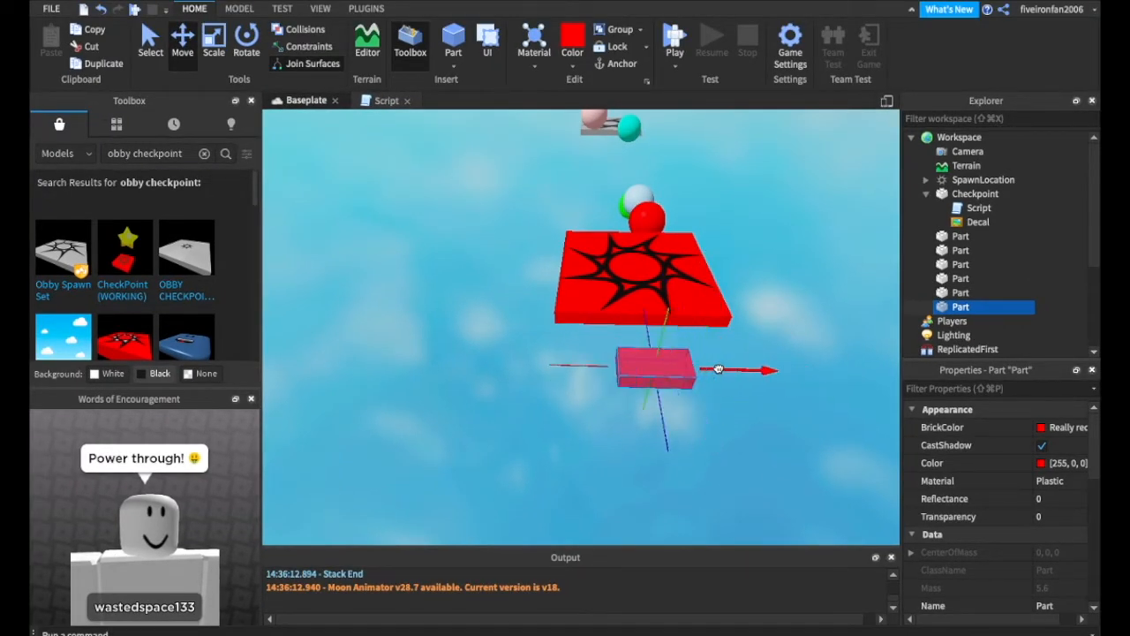
Step: Lengthen the new block at both ends to about the checkpoint's width and colour it Cyan
{"action": "left_click", "coordinate": [206, 61]}
{"action": "left_click_drag", "start_coordinate": [599, 371], "coordinate": [523, 366]}
{"action": "left_click_drag", "start_coordinate": [713, 369], "coordinate": [772, 370]}
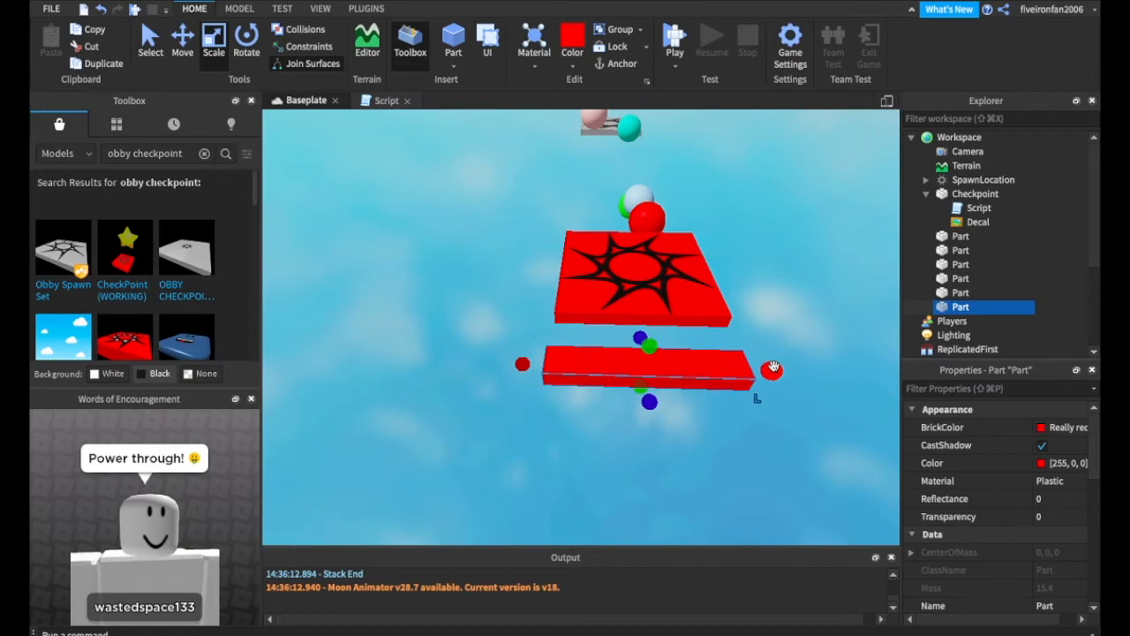
{"action": "left_click", "coordinate": [1044, 428]}
{"action": "left_click", "coordinate": [968, 227]}
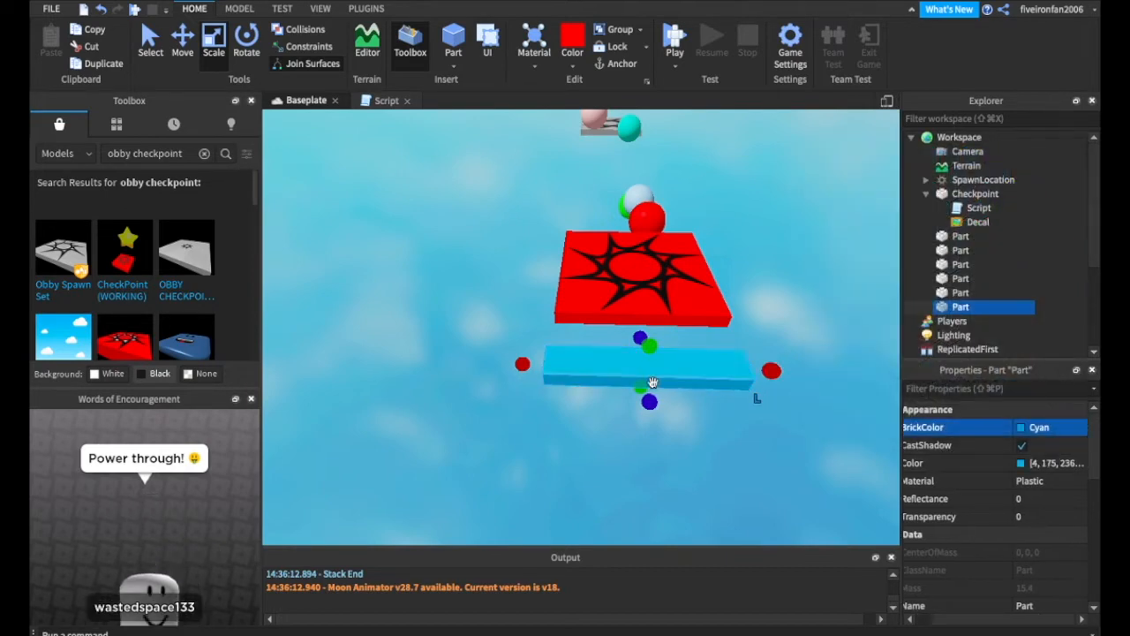
Step: Insert another block part and place it against the cyan bar's outer side, flush with one end
{"action": "right_click_drag", "start_coordinate": [665, 416], "coordinate": [665, 416]}
{"action": "key", "text": "s"}
{"action": "key", "text": "w"}
{"action": "key", "text": "s"}
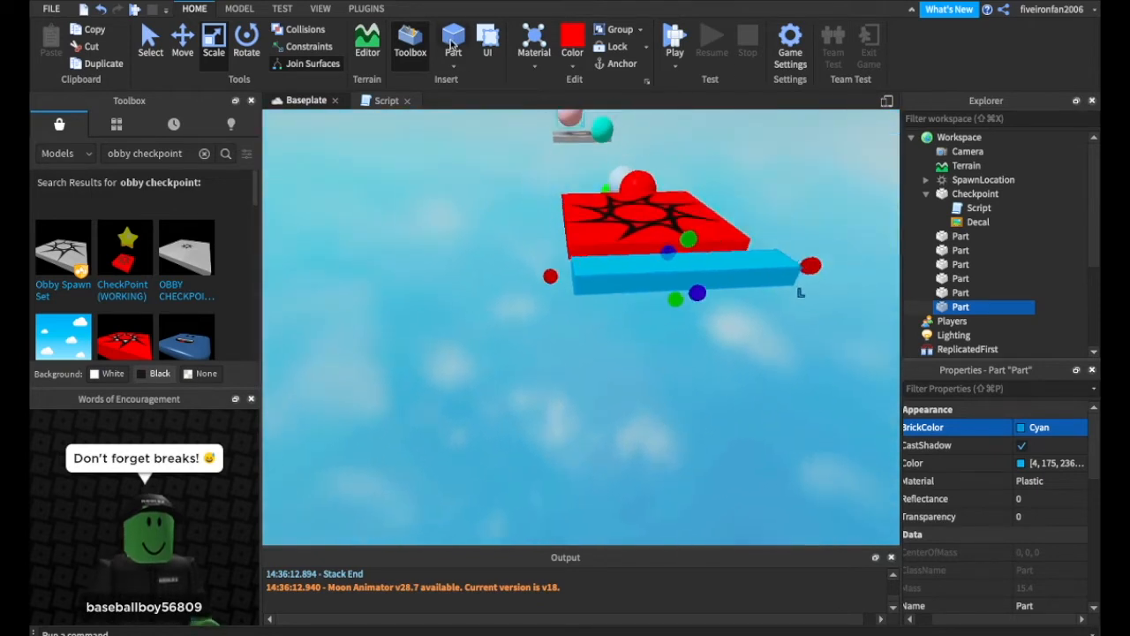
{"action": "key", "text": "w"}
{"action": "key", "text": "d"}
{"action": "left_click", "coordinate": [452, 44]}
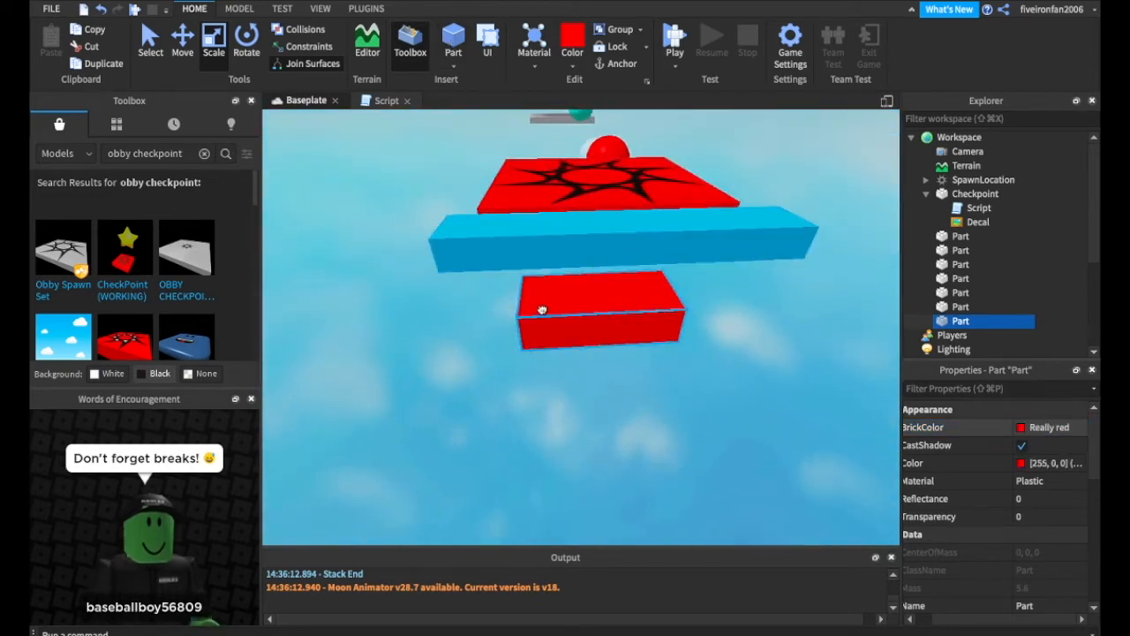
{"action": "left_click_drag", "start_coordinate": [473, 286], "coordinate": [424, 265]}
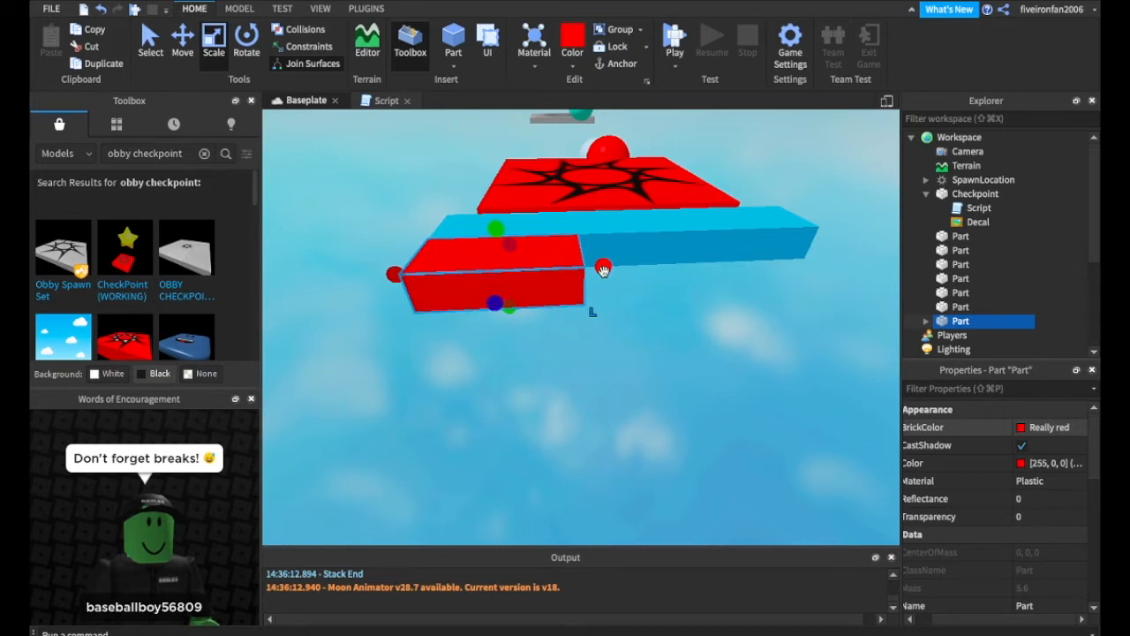
Step: Narrow the red block and stretch it into a long beam leading away from the cyan bar, coloured New Yeller
{"action": "left_click_drag", "start_coordinate": [605, 263], "coordinate": [526, 273]}
{"action": "left_click_drag", "start_coordinate": [447, 307], "coordinate": [503, 483]}
{"action": "key", "text": "s"}
{"action": "left_click", "coordinate": [572, 70]}
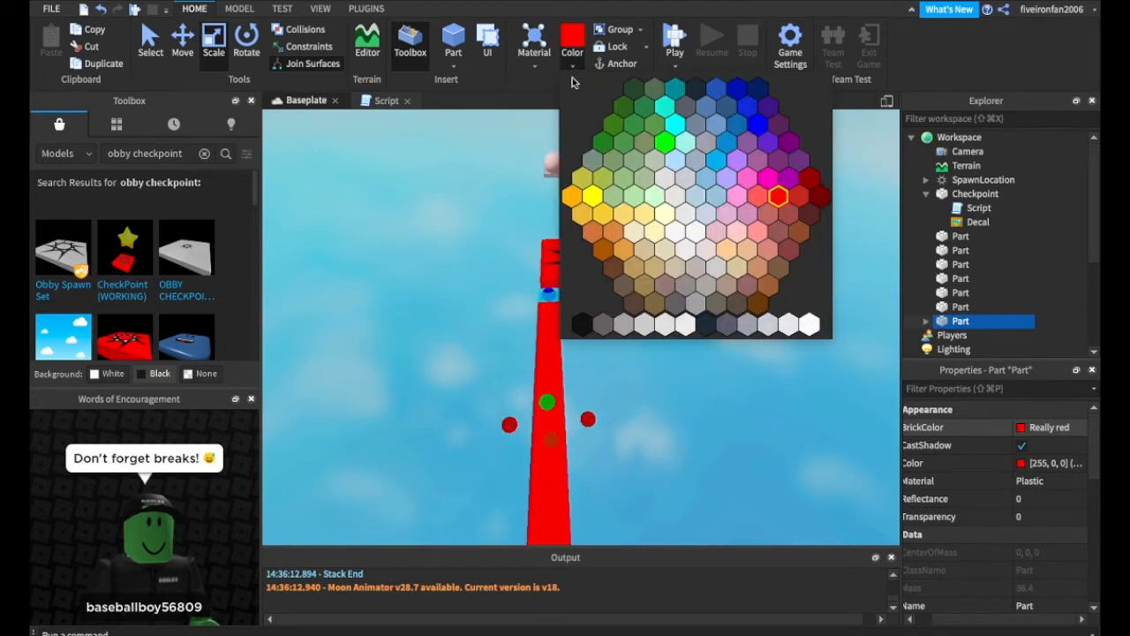
{"action": "left_click", "coordinate": [598, 213]}
{"action": "right_click_drag", "start_coordinate": [617, 322], "coordinate": [617, 322]}
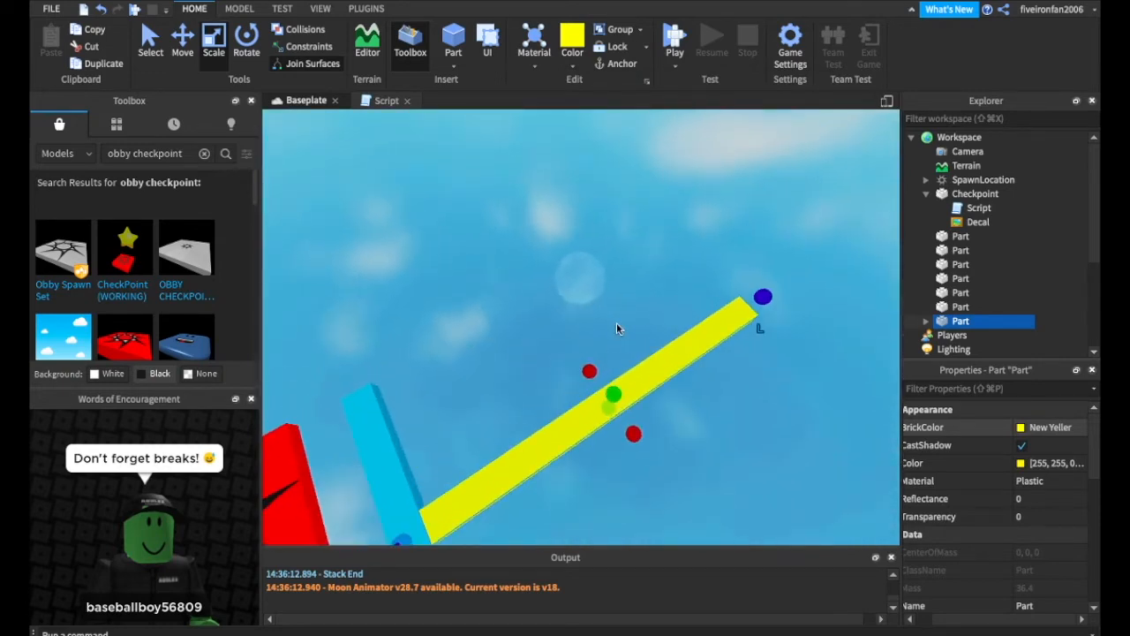
Step: Duplicate the yellow beam twice, placing the parallel copies at the middle and opposite end of the cyan bar
{"action": "key", "text": "ctrl+d"}
{"action": "left_click", "coordinate": [183, 40]}
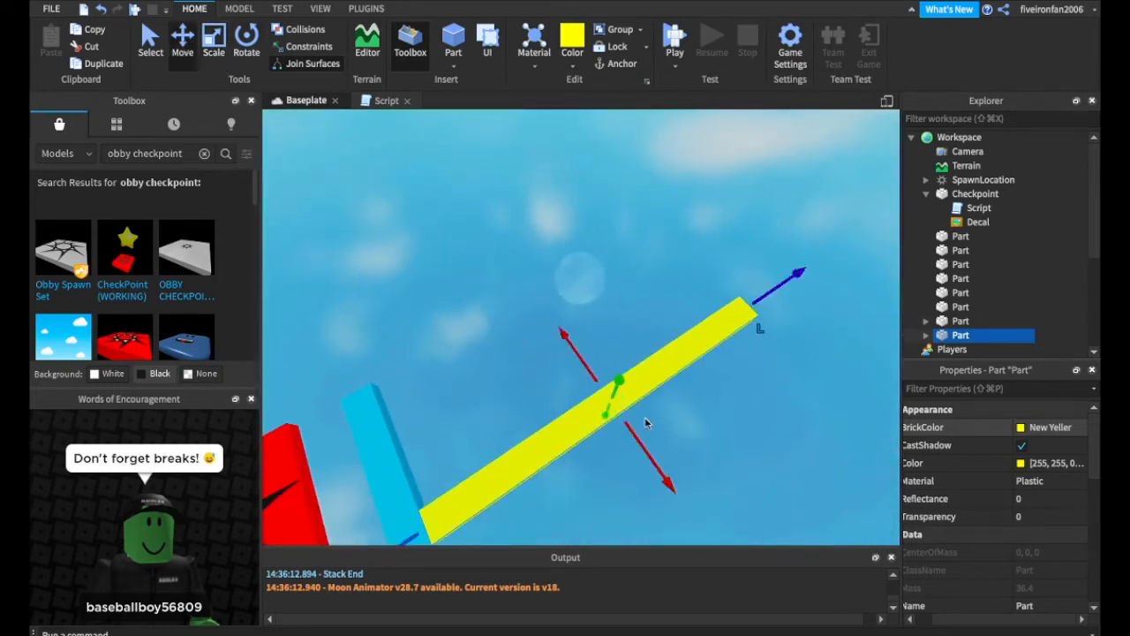
{"action": "left_click_drag", "start_coordinate": [645, 450], "coordinate": [567, 369]}
{"action": "right_click_drag", "start_coordinate": [567, 369], "coordinate": [565, 370]}
Step: Colour the outer copied beam Lime green and the middle beam Really red
{"action": "left_click", "coordinate": [574, 65]}
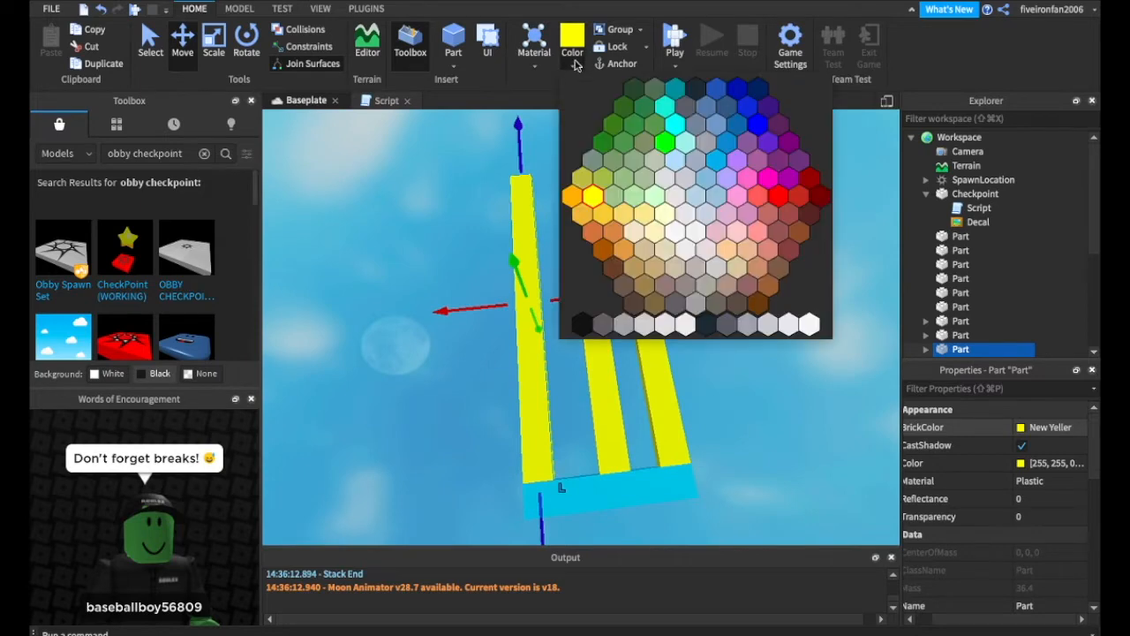
{"action": "left_click", "coordinate": [664, 143]}
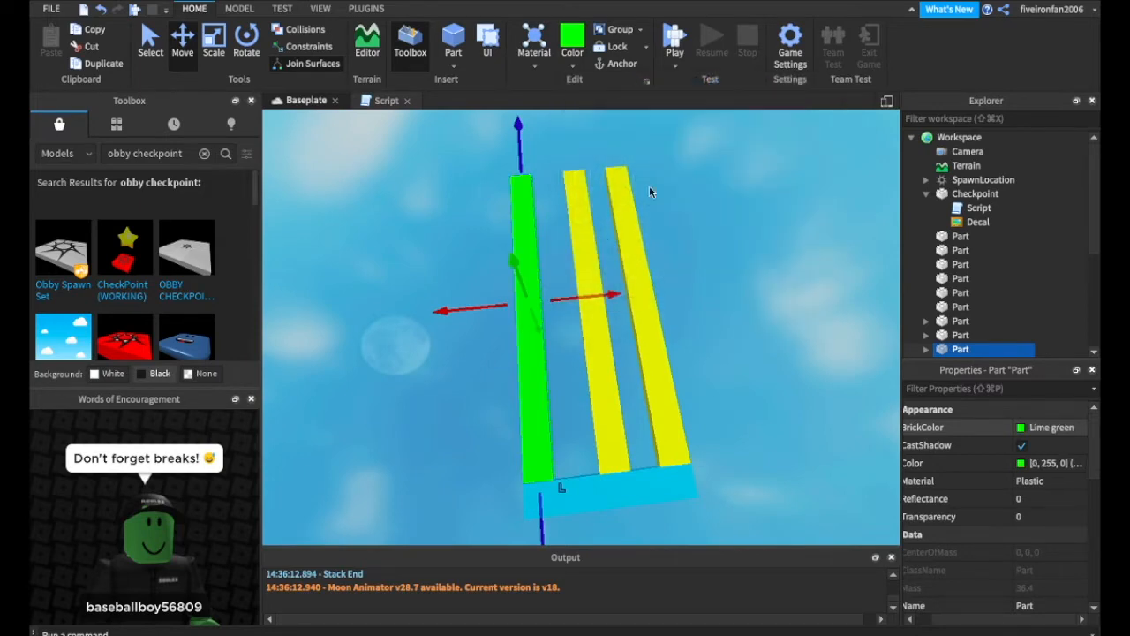
{"action": "left_click", "coordinate": [601, 366]}
{"action": "left_click", "coordinate": [576, 64]}
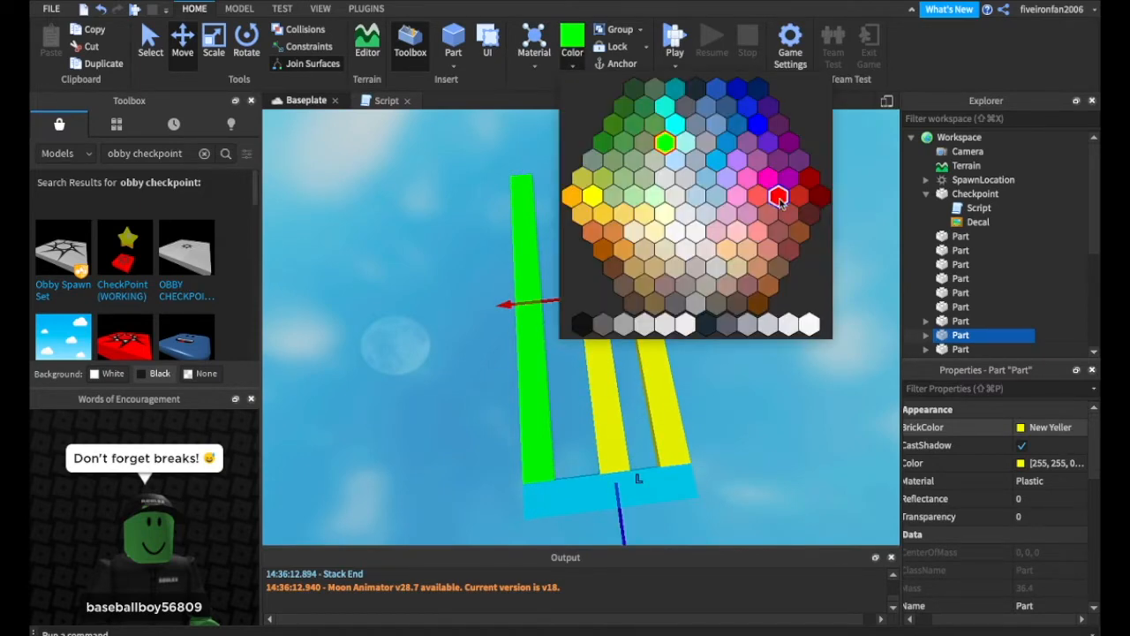
{"action": "left_click", "coordinate": [779, 201]}
Step: Shift the red middle beam slightly towards the lime green beam
{"action": "left_click", "coordinate": [755, 284]}
{"action": "scroll", "coordinate": [759, 280], "scroll_direction": "up", "scroll_amount": 5}
{"action": "left_click_drag", "start_coordinate": [773, 285], "coordinate": [609, 233]}
{"action": "scroll", "coordinate": [605, 233], "scroll_direction": "down", "scroll_amount": 5}
{"action": "right_click_drag", "start_coordinate": [603, 234], "coordinate": [605, 234]}
{"action": "left_click", "coordinate": [597, 332]}
{"action": "left_click_drag", "start_coordinate": [508, 328], "coordinate": [506, 338]}
{"action": "left_click", "coordinate": [676, 277]}
{"action": "right_click_drag", "start_coordinate": [676, 278], "coordinate": [676, 277]}
{"action": "scroll", "coordinate": [660, 316], "scroll_direction": "down", "scroll_amount": 3}
{"action": "scroll", "coordinate": [624, 441], "scroll_direction": "up", "scroll_amount": 3}
{"action": "scroll", "coordinate": [611, 461], "scroll_direction": "down", "scroll_amount": 3}
Step: Extend the cyan bar slightly past the lime green beam and move that beam outward to the bar's new end
{"action": "left_click", "coordinate": [590, 447]}
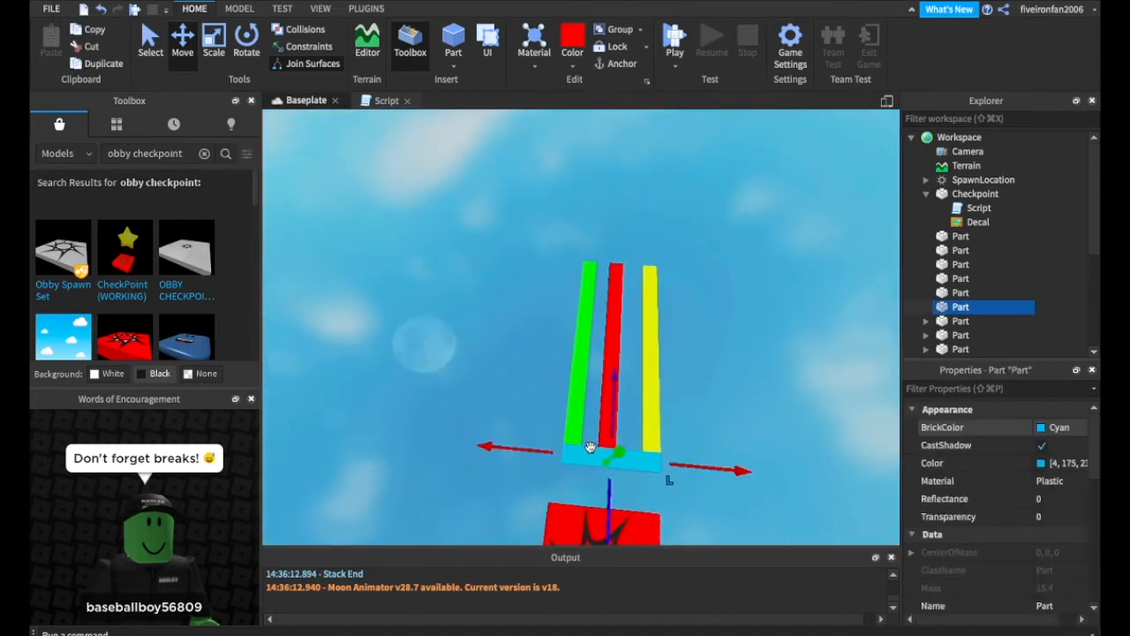
{"action": "left_click", "coordinate": [215, 44]}
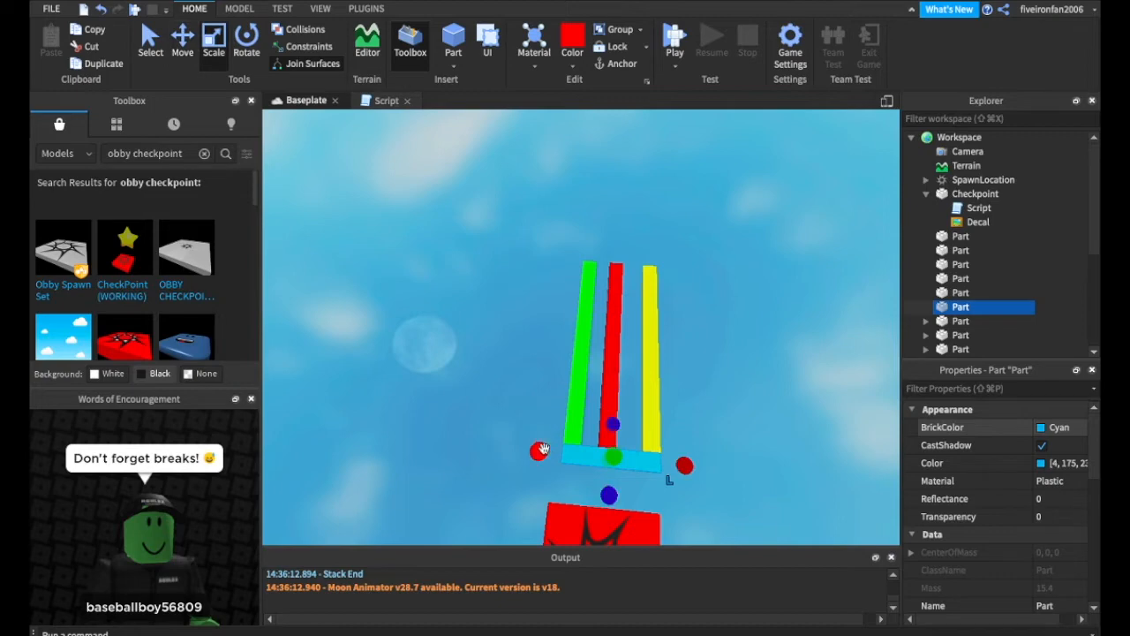
{"action": "left_click", "coordinate": [565, 432]}
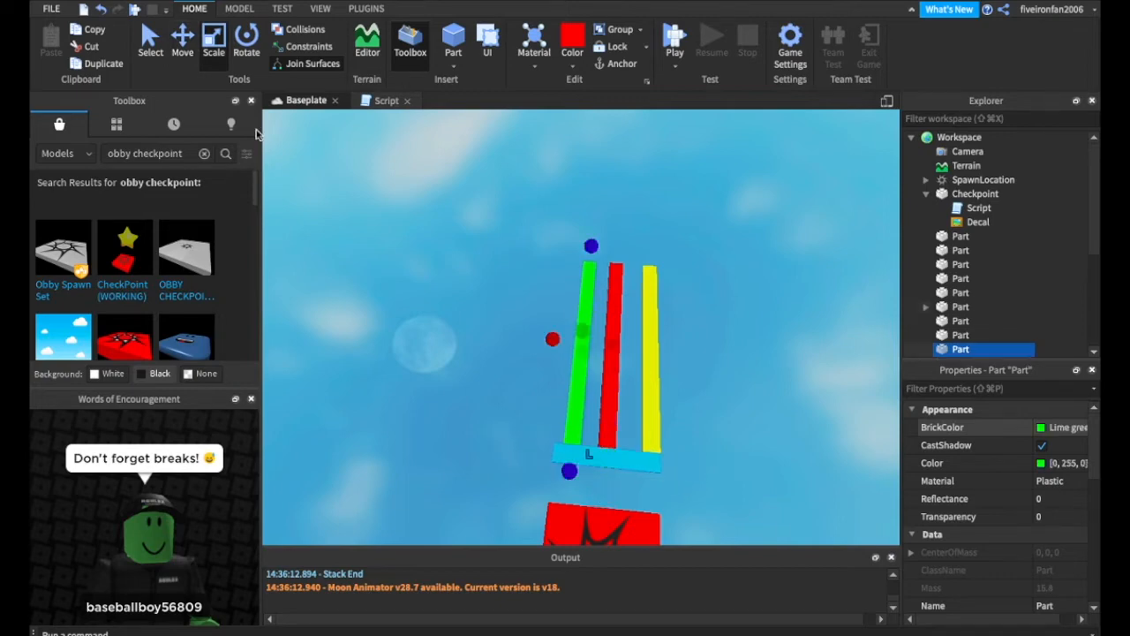
{"action": "left_click", "coordinate": [177, 51]}
{"action": "left_click_drag", "start_coordinate": [534, 334], "coordinate": [523, 332]}
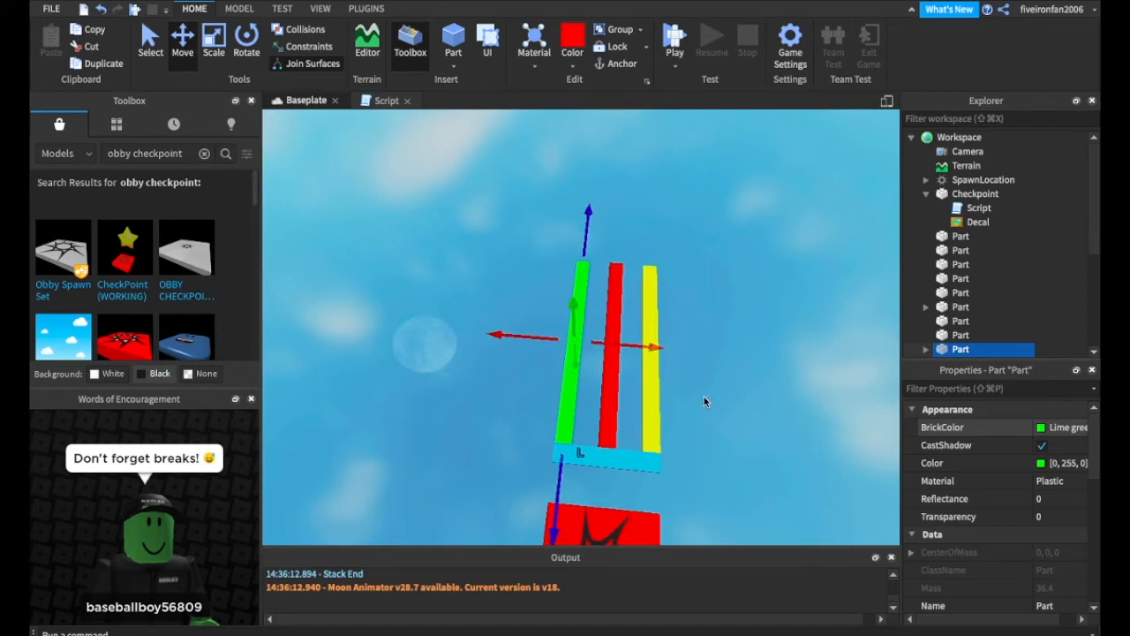
Step: Examine the green, red and yellow beams and how they attach to the cyan bar beyond the red checkpoint
{"action": "key", "text": "w"}
{"action": "key", "text": "d"}
{"action": "right_click_drag", "start_coordinate": [703, 397], "coordinate": [704, 397]}
{"action": "scroll", "coordinate": [703, 397], "scroll_direction": "down", "scroll_amount": 3}
{"action": "scroll", "coordinate": [722, 393], "scroll_direction": "down", "scroll_amount": 3}
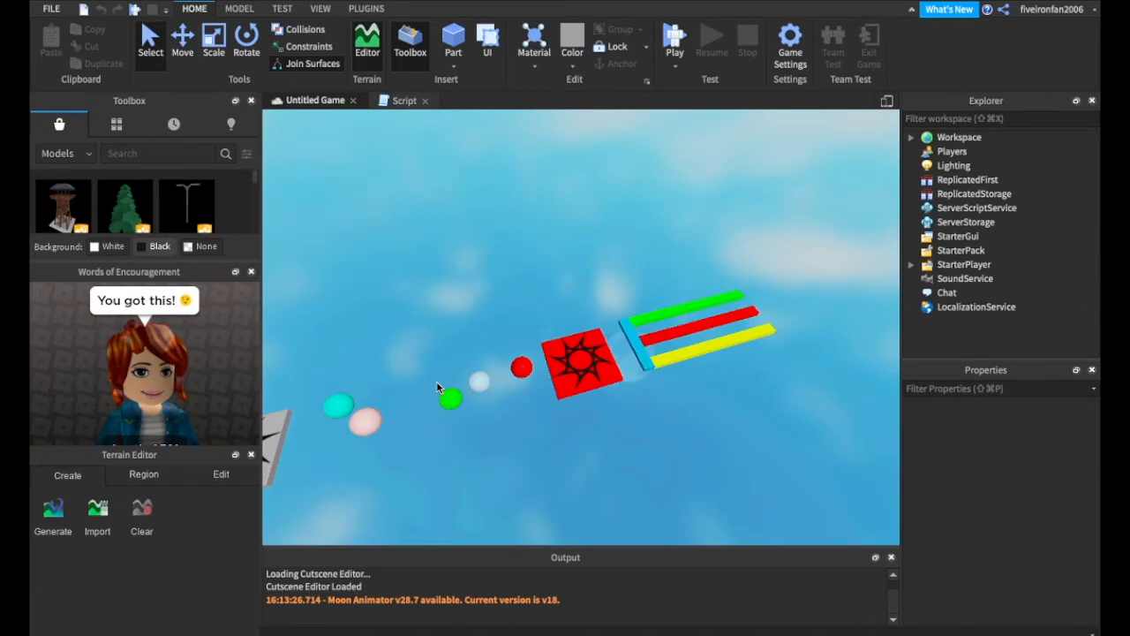
{"action": "scroll", "coordinate": [574, 281], "scroll_direction": "up", "scroll_amount": 5}
{"action": "scroll", "coordinate": [574, 281], "scroll_direction": "up", "scroll_amount": 3}
{"action": "right_click_drag", "start_coordinate": [574, 280], "coordinate": [575, 277]}
{"action": "scroll", "coordinate": [576, 277], "scroll_direction": "up", "scroll_amount": 2}
{"action": "right_click_drag", "start_coordinate": [627, 304], "coordinate": [606, 329]}
{"action": "scroll", "coordinate": [628, 310], "scroll_direction": "down", "scroll_amount": 3}
{"action": "scroll", "coordinate": [625, 302], "scroll_direction": "down", "scroll_amount": 2}
{"action": "left_click", "coordinate": [601, 308]}
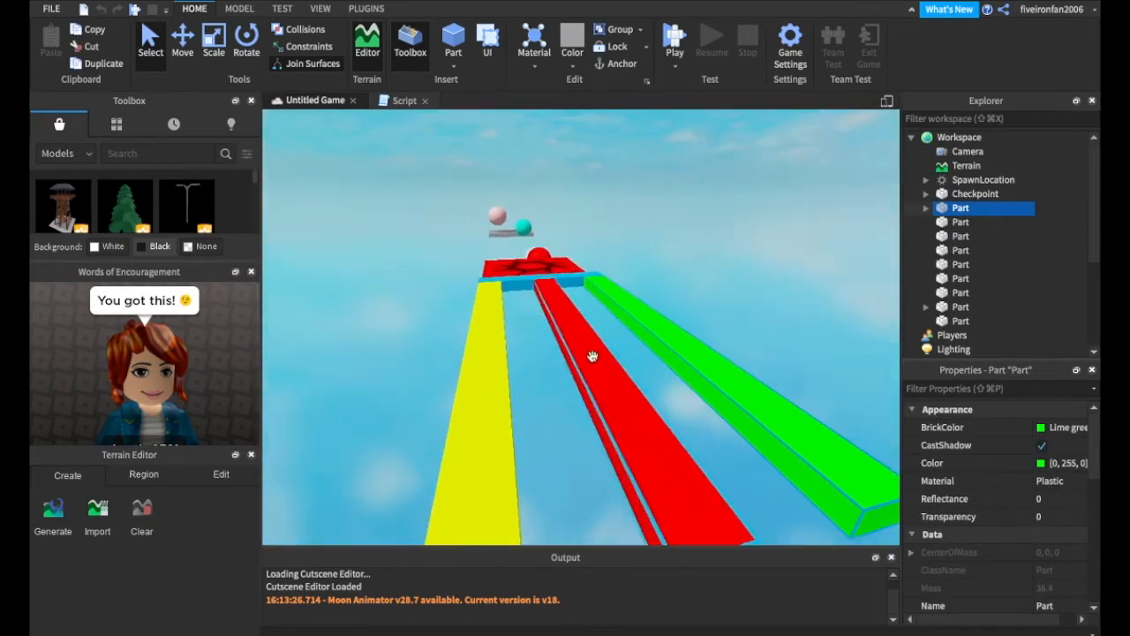
{"action": "left_click", "coordinate": [596, 356]}
{"action": "left_click", "coordinate": [478, 356]}
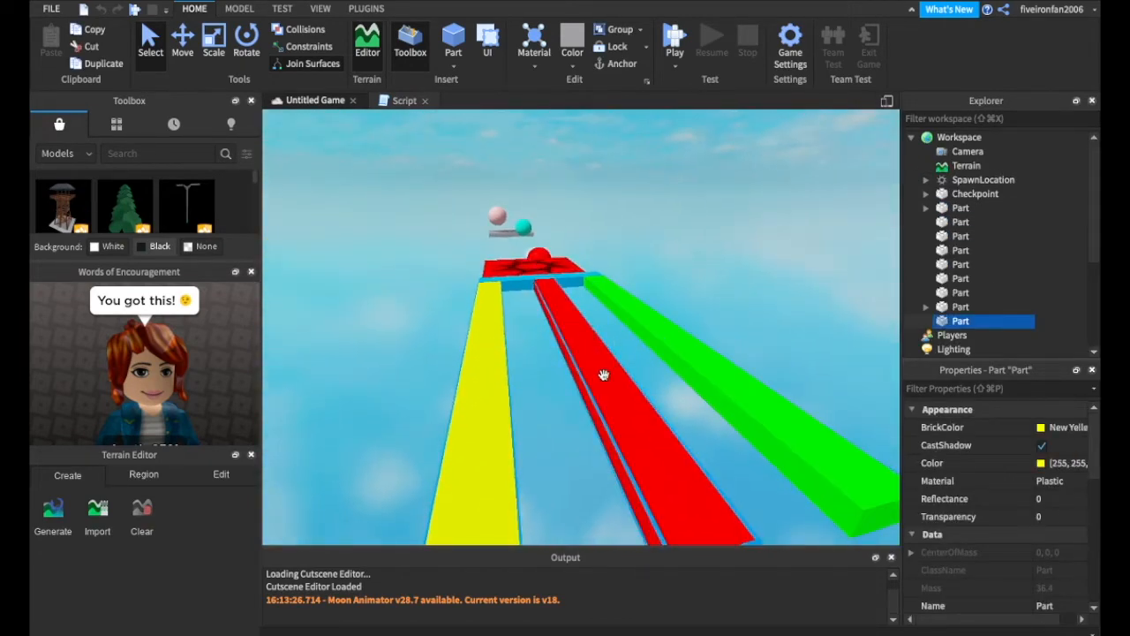
{"action": "left_click", "coordinate": [666, 375]}
{"action": "right_click_drag", "start_coordinate": [693, 342], "coordinate": [605, 338]}
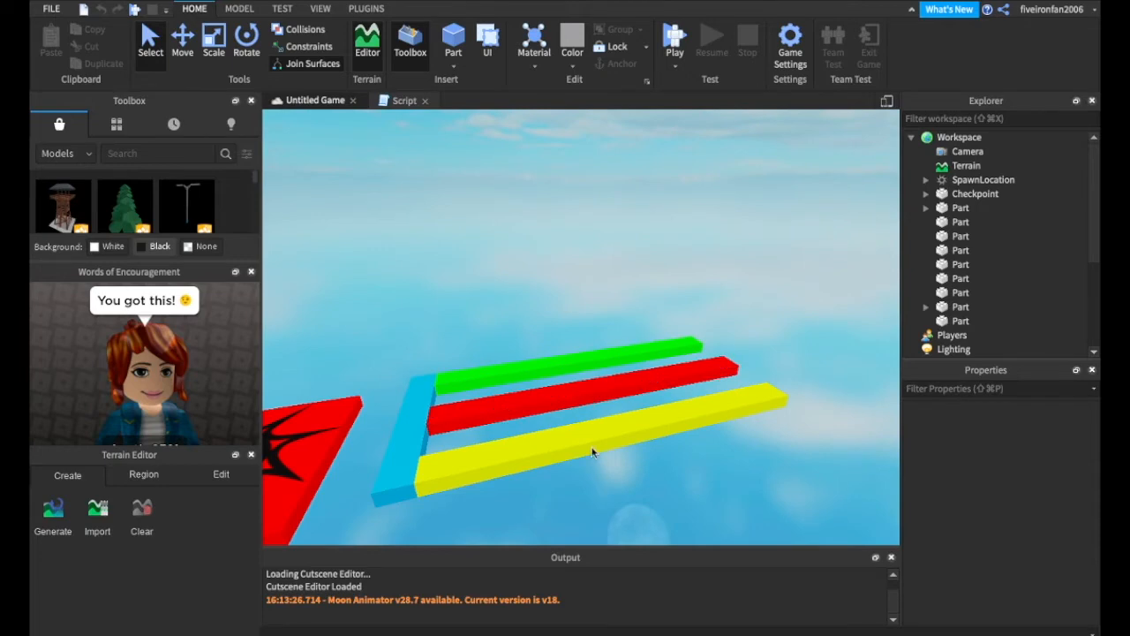
{"action": "right_click_drag", "start_coordinate": [583, 461], "coordinate": [572, 444]}
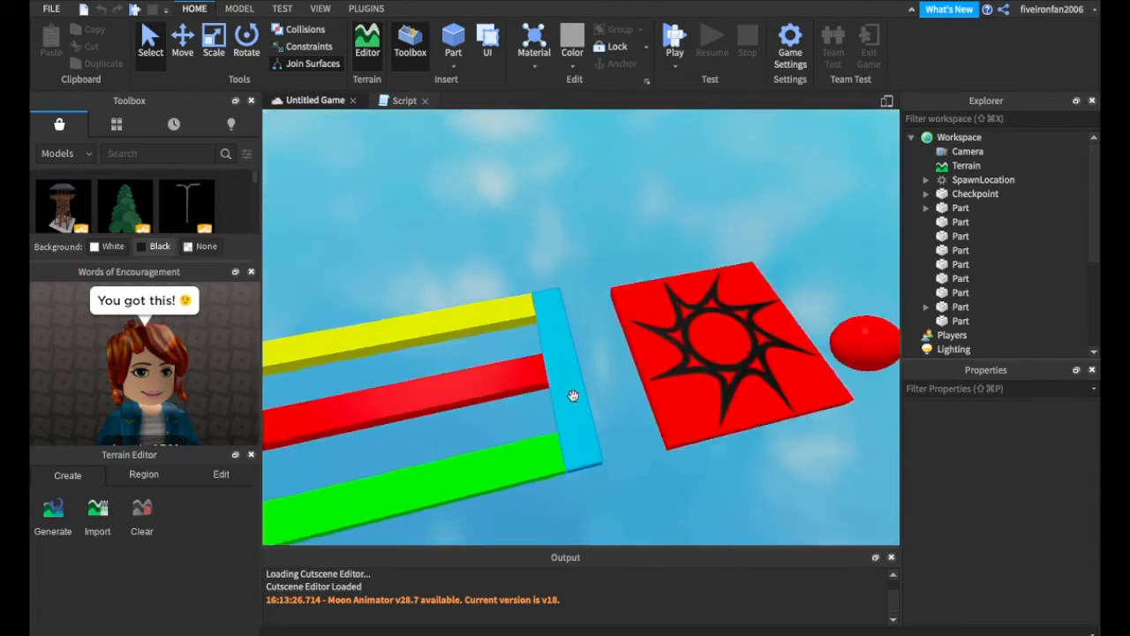
Step: Duplicate the cyan bar next to the red checkpoint
{"action": "scroll", "coordinate": [520, 377], "scroll_direction": "up", "scroll_amount": 3}
{"action": "left_click", "coordinate": [520, 357]}
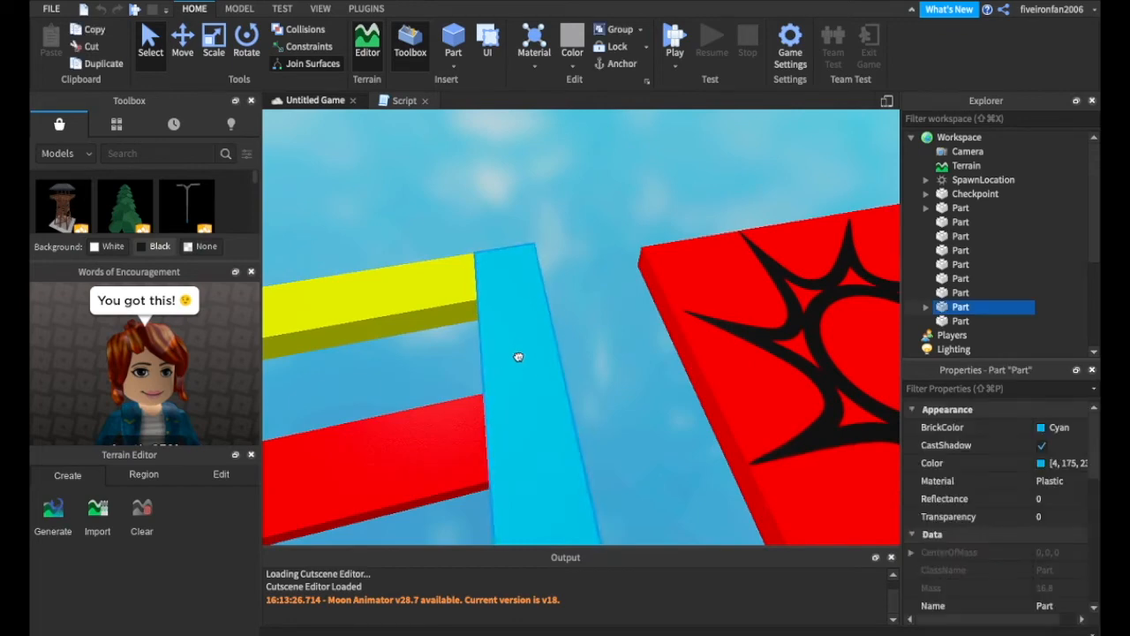
{"action": "right_click_drag", "start_coordinate": [519, 356], "coordinate": [520, 359]}
{"action": "scroll", "coordinate": [520, 358], "scroll_direction": "down", "scroll_amount": 8}
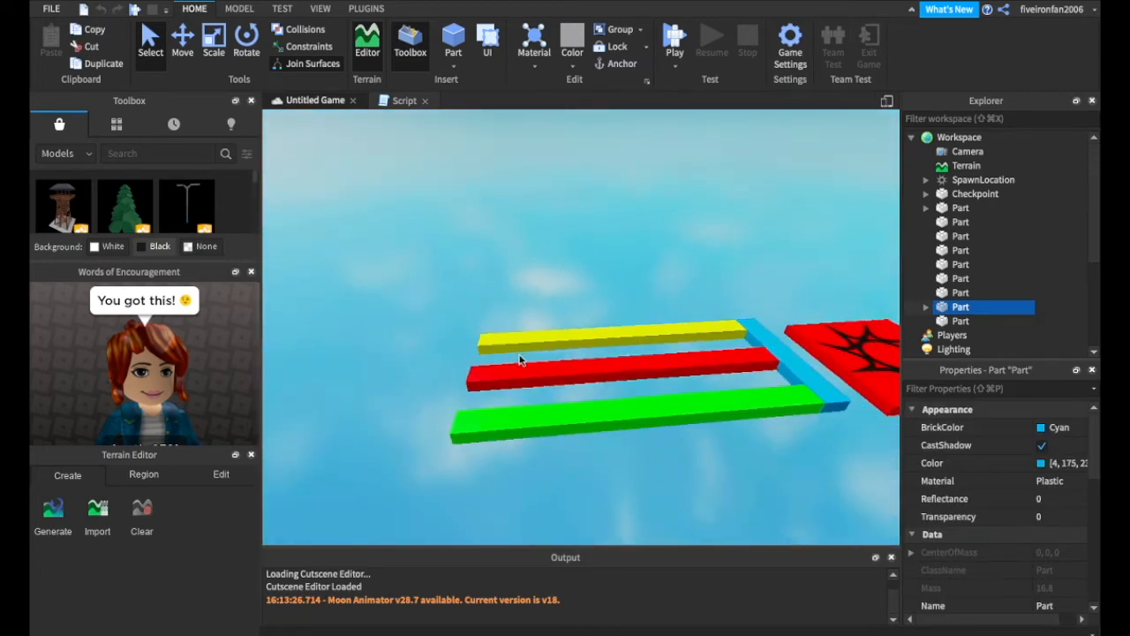
{"action": "key", "text": "ctrl+d"}
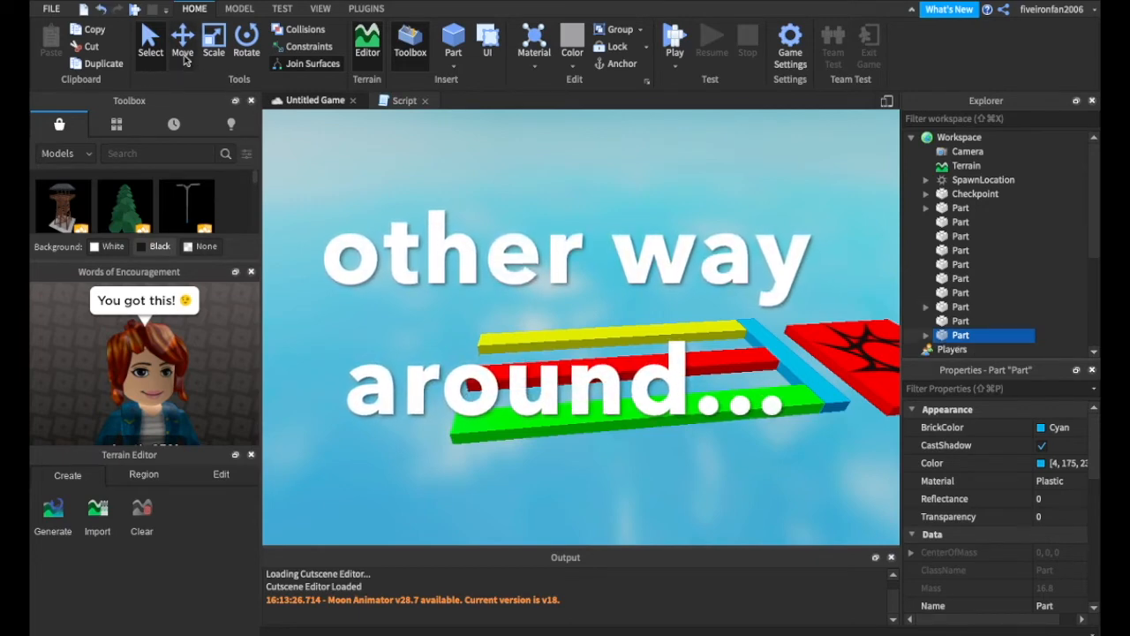
{"action": "left_click", "coordinate": [182, 40]}
{"action": "left_click_drag", "start_coordinate": [694, 365], "coordinate": [366, 397]}
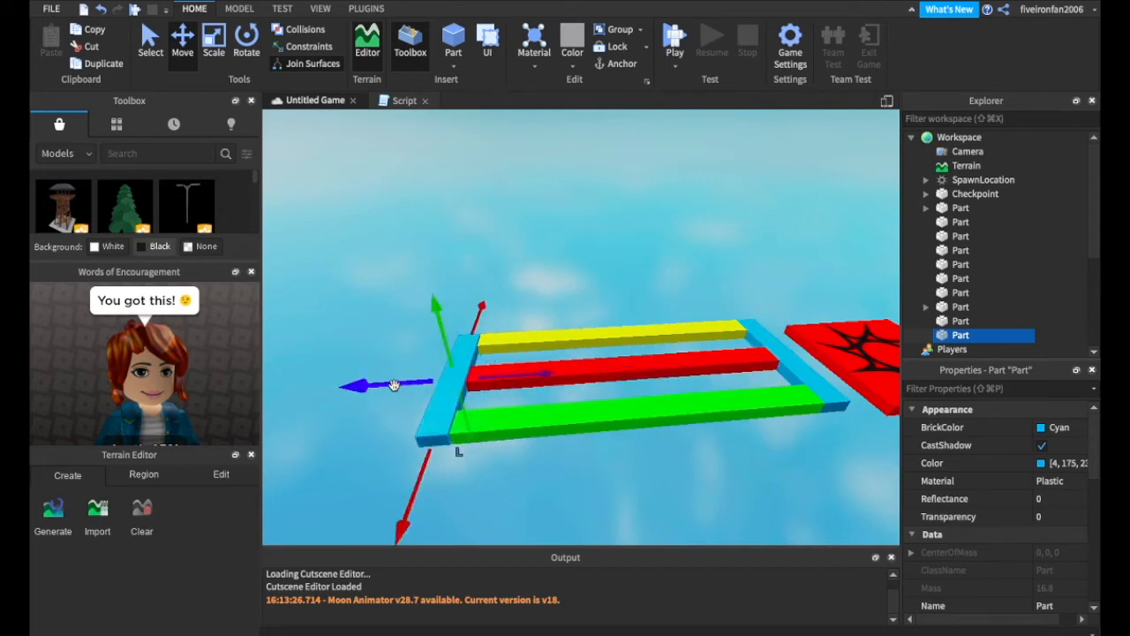
{"action": "key", "text": "ctrl+z"}
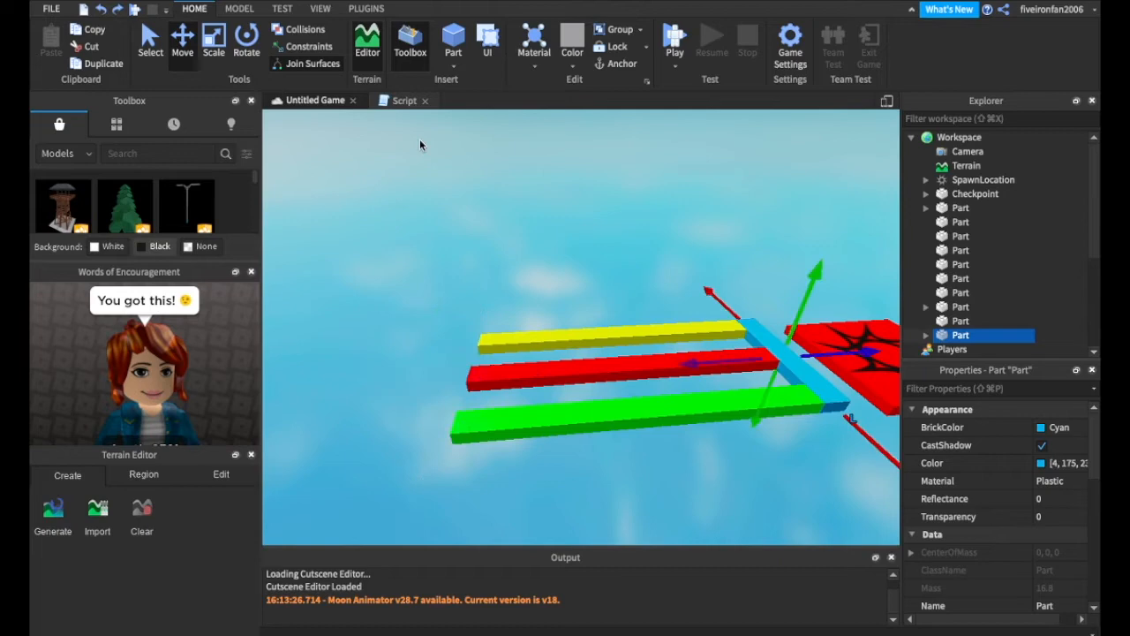
Step: Move the cyan bar's copy to the free ends of the green, red and yellow beams
{"action": "left_click", "coordinate": [241, 9]}
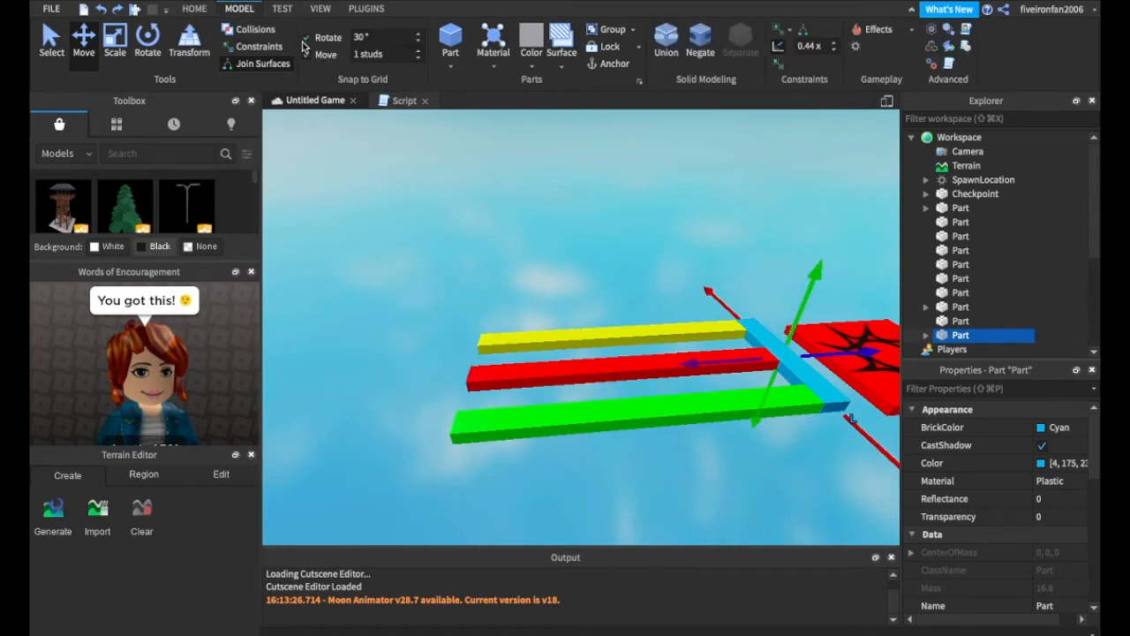
{"action": "left_click", "coordinate": [196, 8]}
{"action": "left_click_drag", "start_coordinate": [748, 361], "coordinate": [422, 377]}
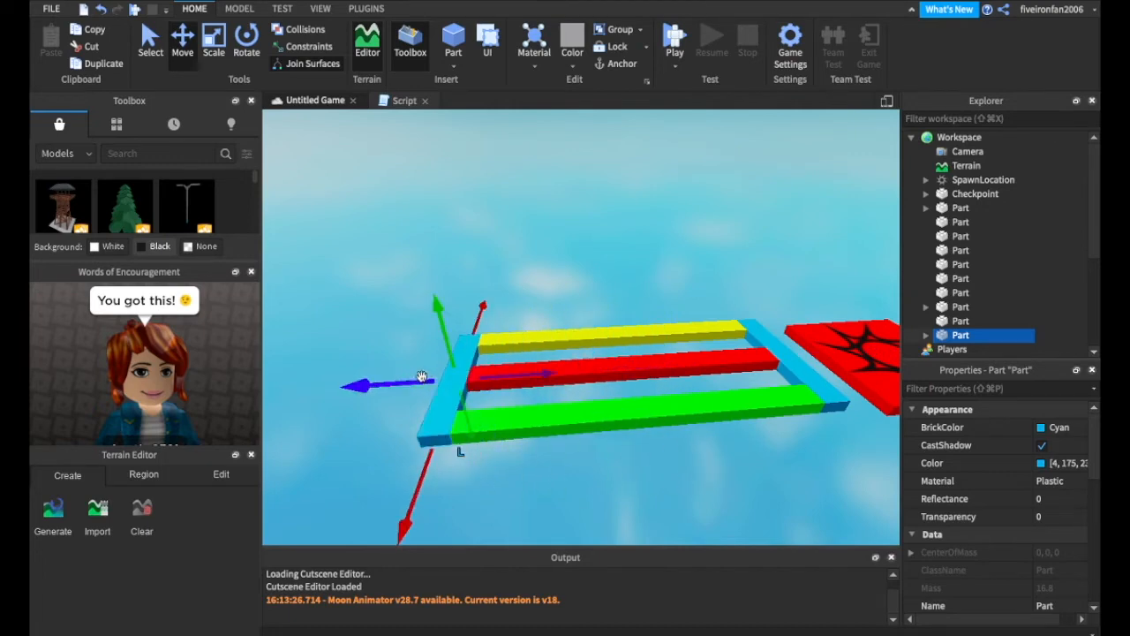
{"action": "left_click", "coordinate": [597, 284]}
{"action": "right_click_drag", "start_coordinate": [597, 284], "coordinate": [597, 283]}
{"action": "key", "text": "s"}
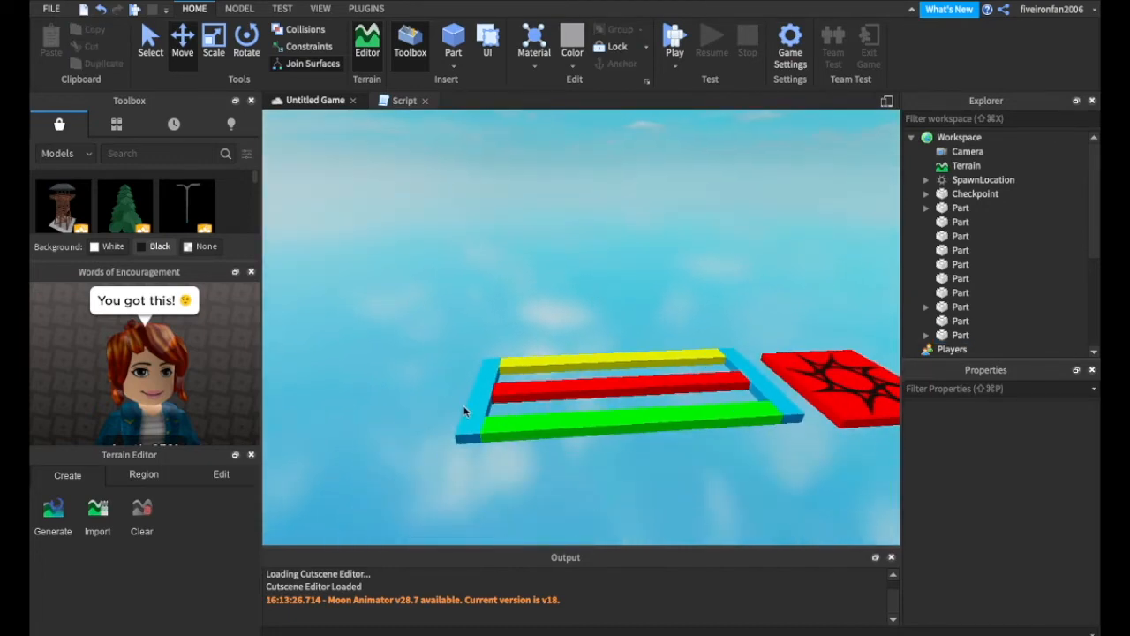
{"action": "left_click", "coordinate": [469, 406]}
{"action": "left_click_drag", "start_coordinate": [439, 320], "coordinate": [625, 418]}
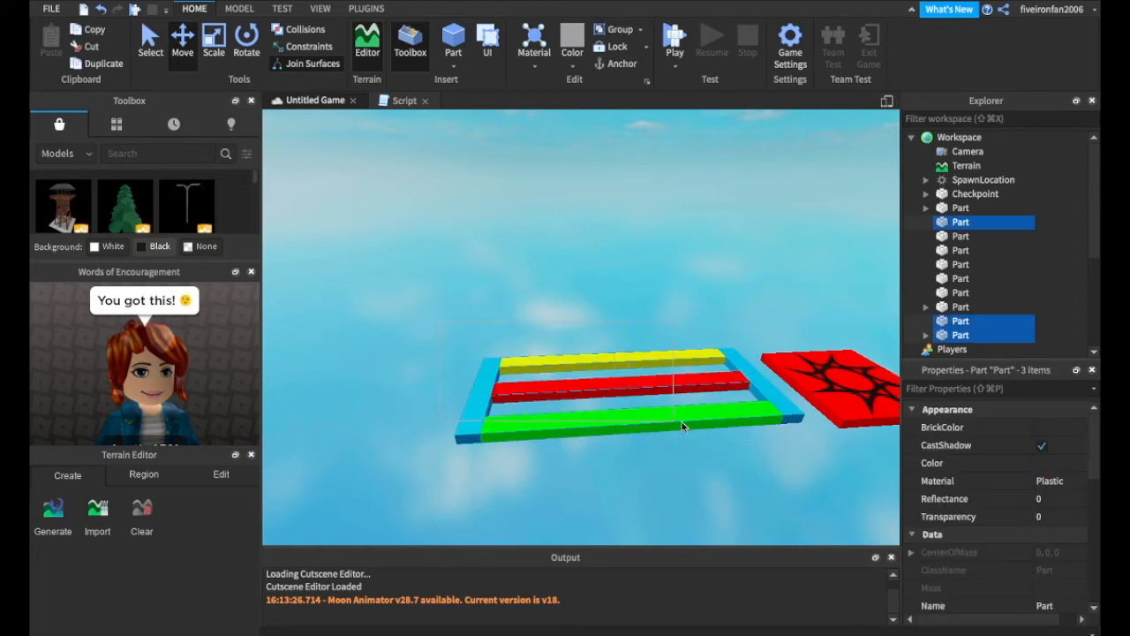
{"action": "left_click_drag", "start_coordinate": [795, 451], "coordinate": [792, 450]}
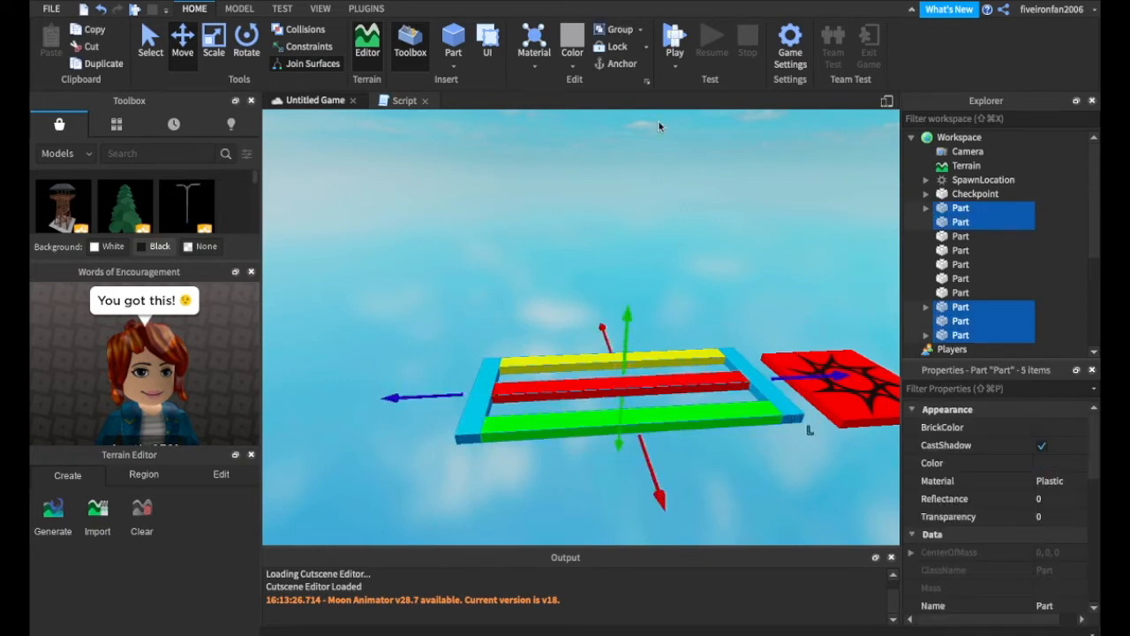
{"action": "left_click", "coordinate": [664, 233]}
Step: Examine the course from the coloured beams past the red checkpoint and spheres to the spawn, and return to the beams
{"action": "key", "text": "w"}
{"action": "right_click_drag", "start_coordinate": [664, 233], "coordinate": [663, 233]}
{"action": "scroll", "coordinate": [664, 233], "scroll_direction": "down", "scroll_amount": 10}
{"action": "scroll", "coordinate": [757, 315], "scroll_direction": "up", "scroll_amount": 3}
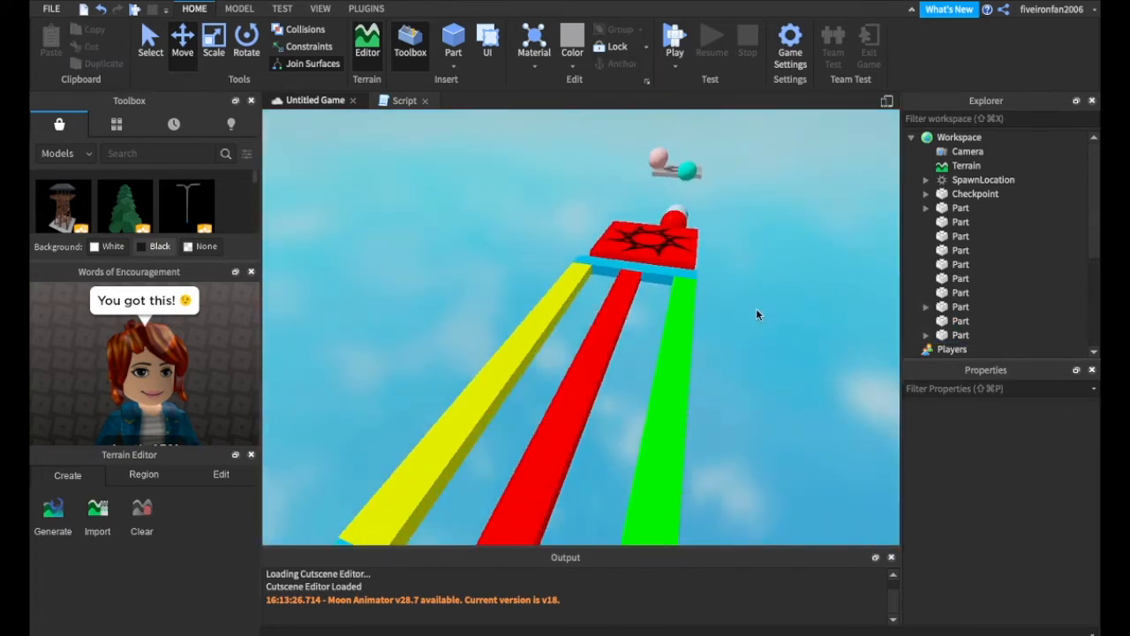
{"action": "key", "text": "d"}
{"action": "key", "text": "w"}
{"action": "right_click_drag", "start_coordinate": [616, 231], "coordinate": [615, 232]}
{"action": "key", "text": "d"}
{"action": "key", "text": "s"}
{"action": "key", "text": "w"}
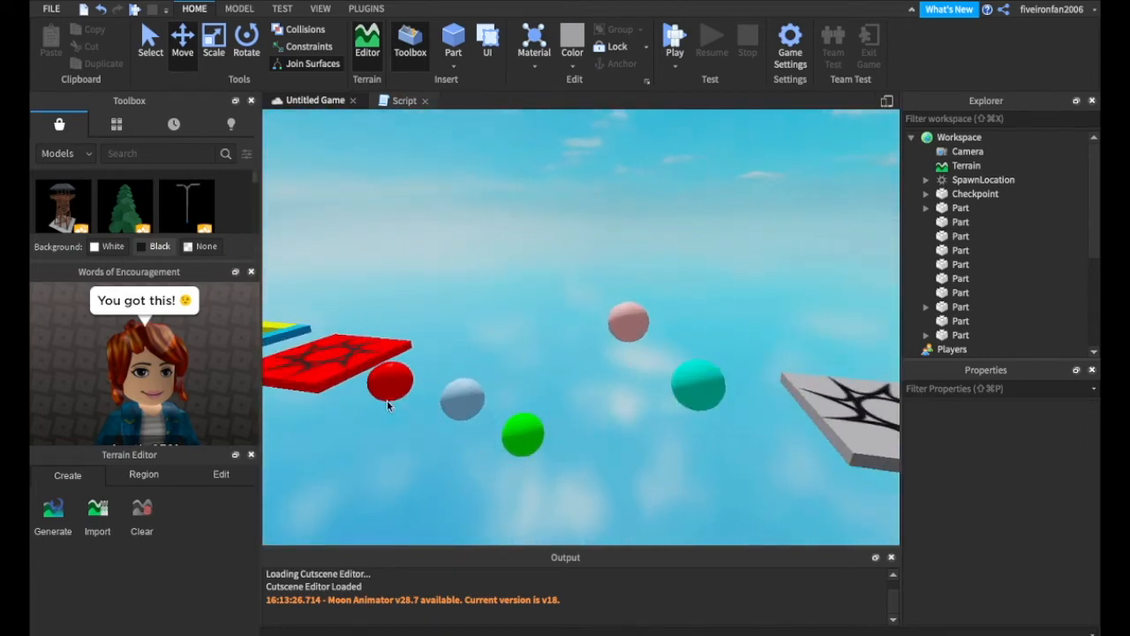
{"action": "right_click_drag", "start_coordinate": [417, 410], "coordinate": [466, 471]}
{"action": "key", "text": "w"}
{"action": "key", "text": "w"}
{"action": "scroll", "coordinate": [467, 472], "scroll_direction": "up", "scroll_amount": 2}
{"action": "scroll", "coordinate": [479, 479], "scroll_direction": "down", "scroll_amount": 2}
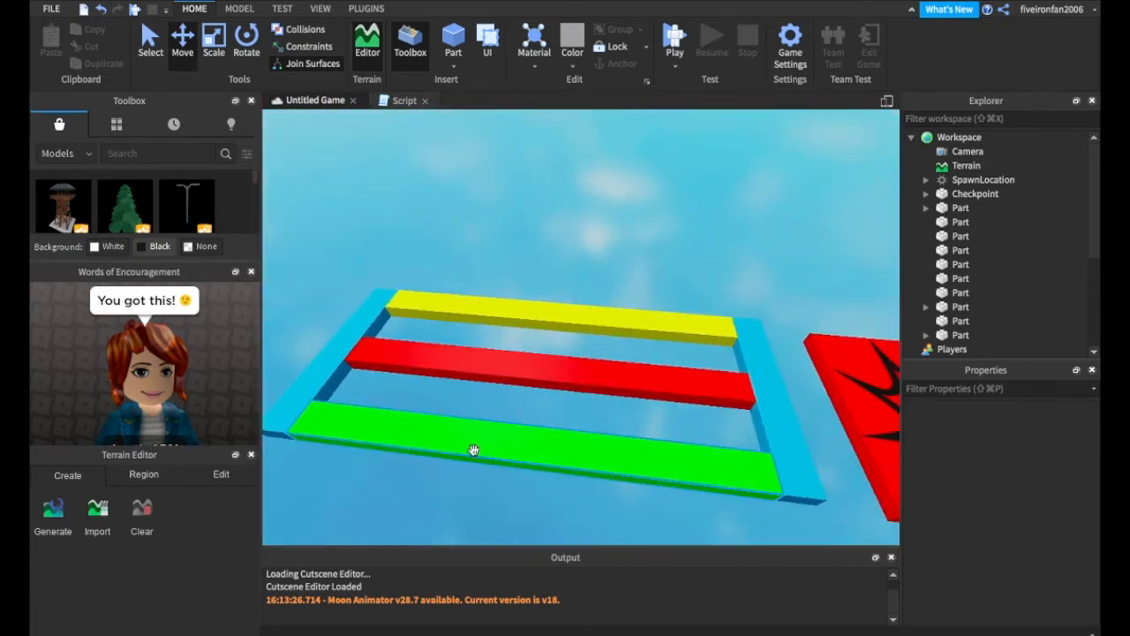
Step: Select the lime green beam, toggle the Properties window off and back on, and view the beam's Behavior properties
{"action": "left_click", "coordinate": [474, 451]}
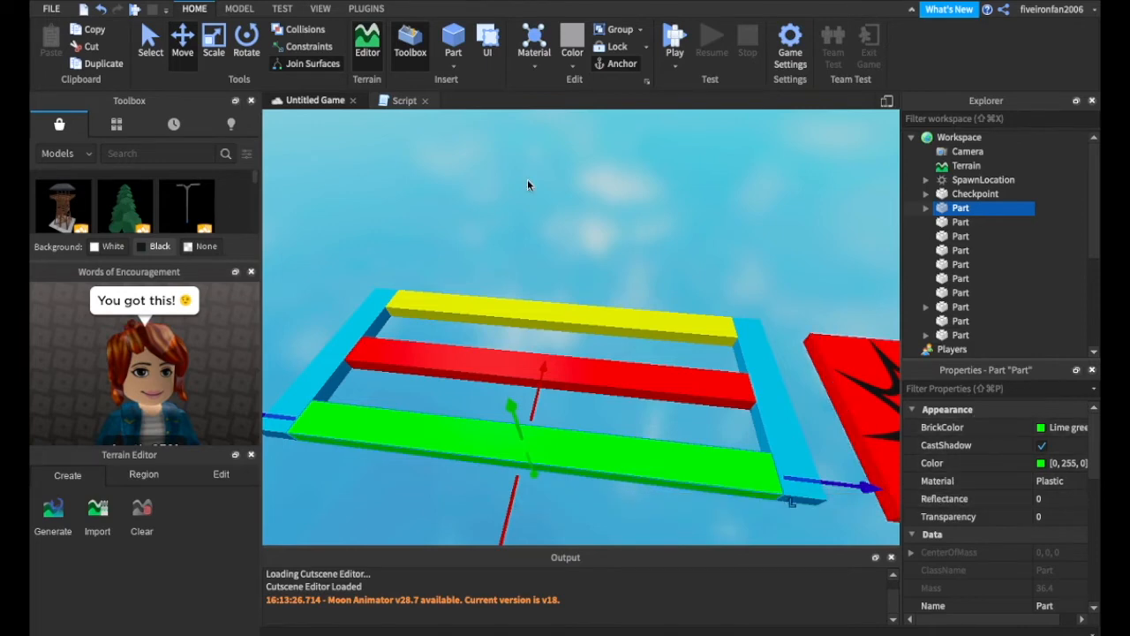
{"action": "left_click", "coordinate": [320, 8]}
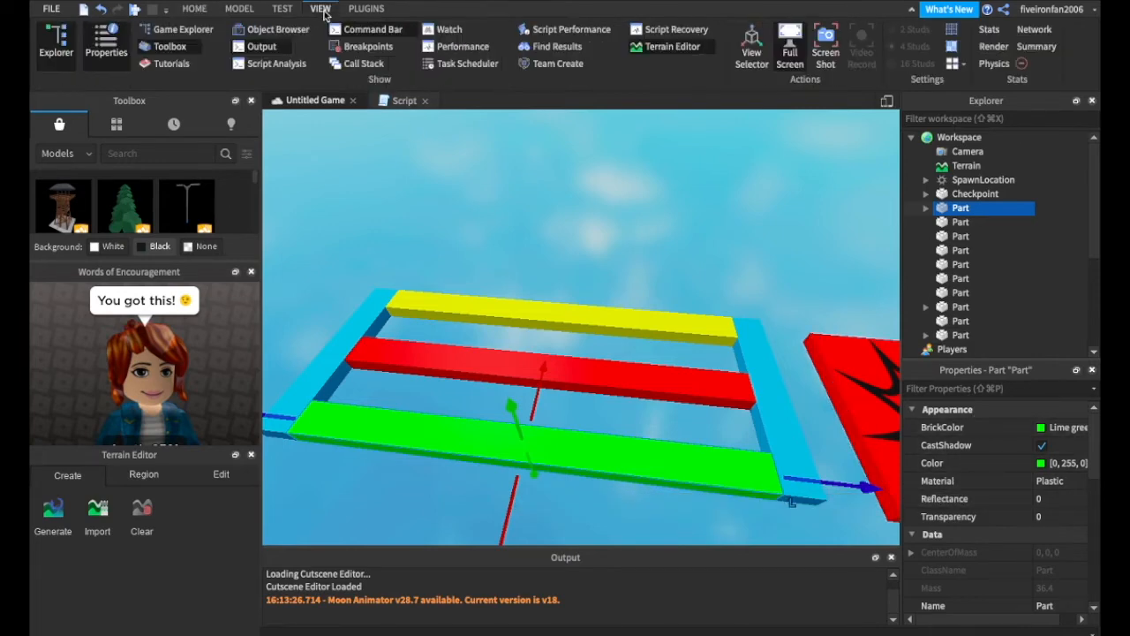
{"action": "left_click", "coordinate": [99, 60]}
{"action": "left_click", "coordinate": [100, 59]}
{"action": "left_click", "coordinate": [100, 59]}
{"action": "left_click", "coordinate": [100, 60]}
{"action": "left_click", "coordinate": [192, 10]}
{"action": "scroll", "coordinate": [931, 564], "scroll_direction": "down", "scroll_amount": 6}
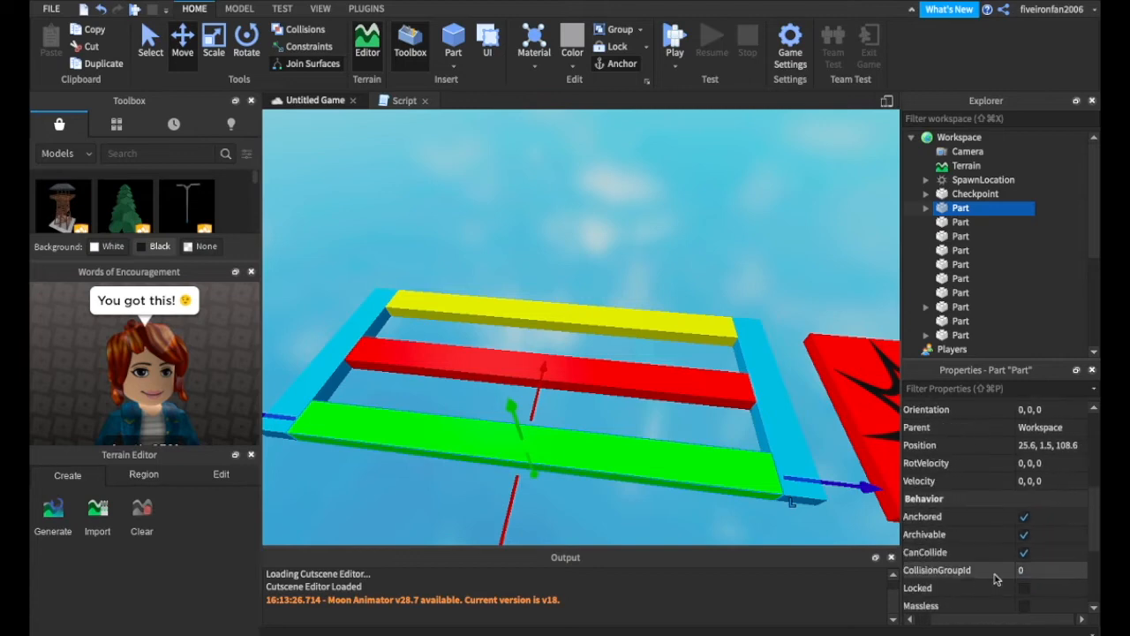
Step: Inspect the properties of the red beam and the yellow beam, including the yellow beam's Behavior settings
{"action": "left_click", "coordinate": [572, 270]}
{"action": "left_click", "coordinate": [567, 364]}
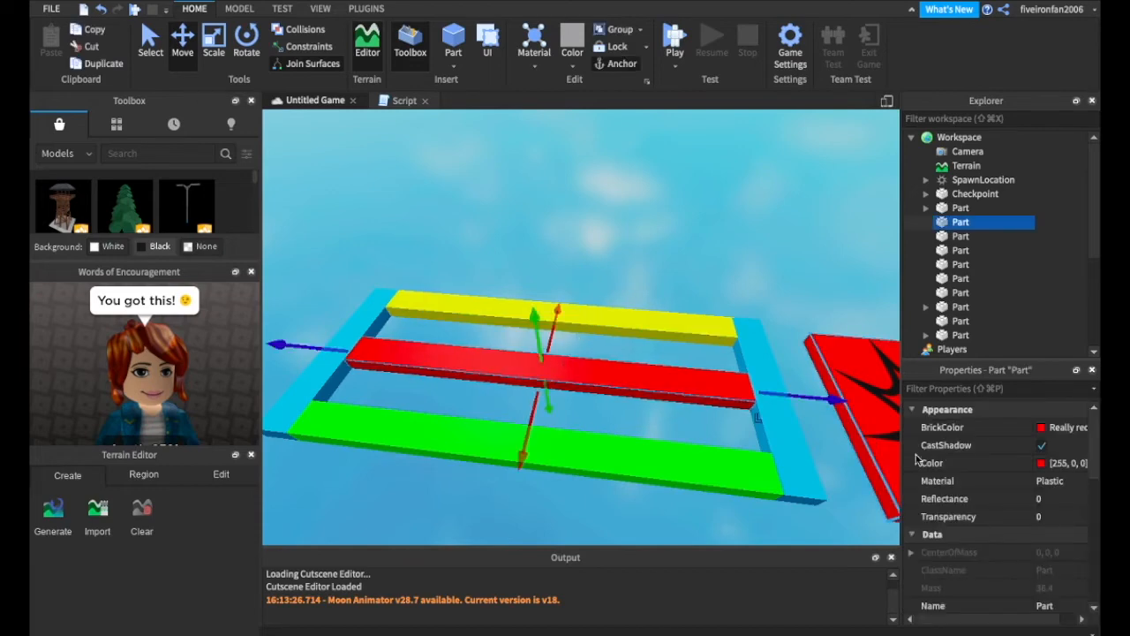
{"action": "scroll", "coordinate": [971, 495], "scroll_direction": "down", "scroll_amount": 5}
{"action": "left_click", "coordinate": [601, 334]}
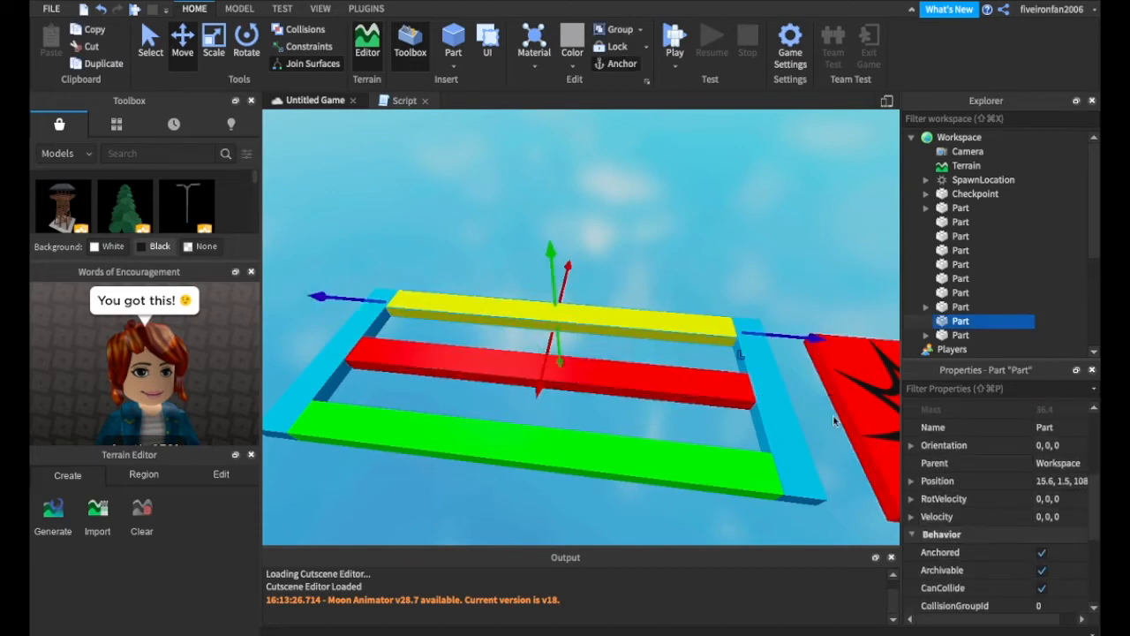
{"action": "scroll", "coordinate": [1019, 529], "scroll_direction": "down", "scroll_amount": 1}
Step: Turn off CanCollide for the yellow beam
{"action": "left_click", "coordinate": [705, 262]}
{"action": "right_click_drag", "start_coordinate": [705, 261], "coordinate": [705, 263]}
{"action": "key", "text": "w"}
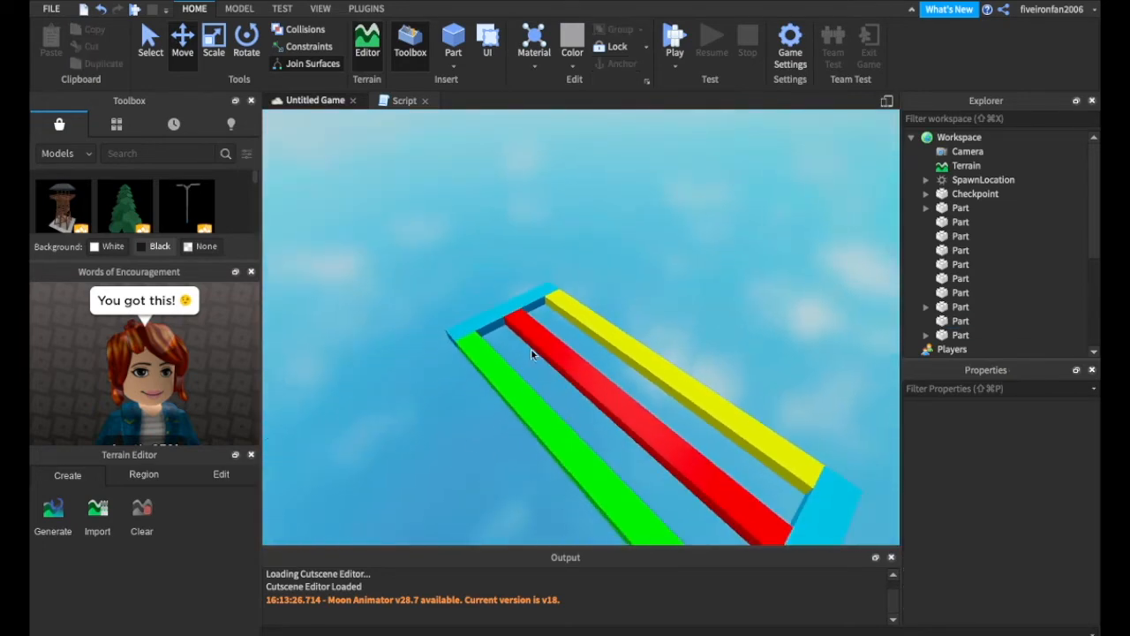
{"action": "key", "text": "w"}
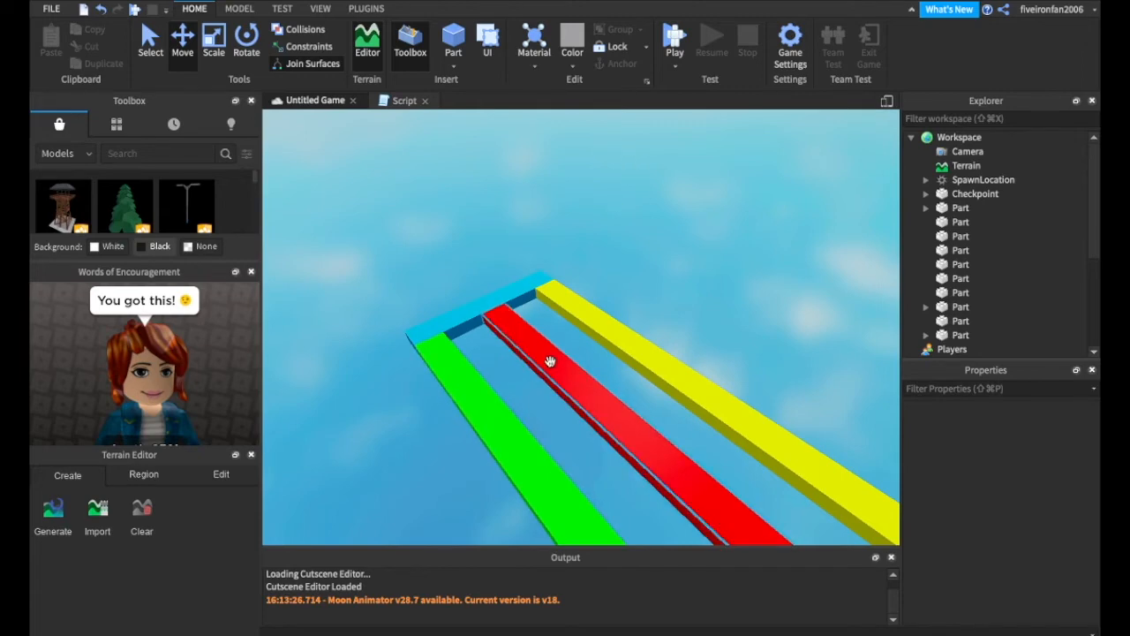
{"action": "key", "text": "s"}
{"action": "right_click_drag", "start_coordinate": [491, 376], "coordinate": [491, 375]}
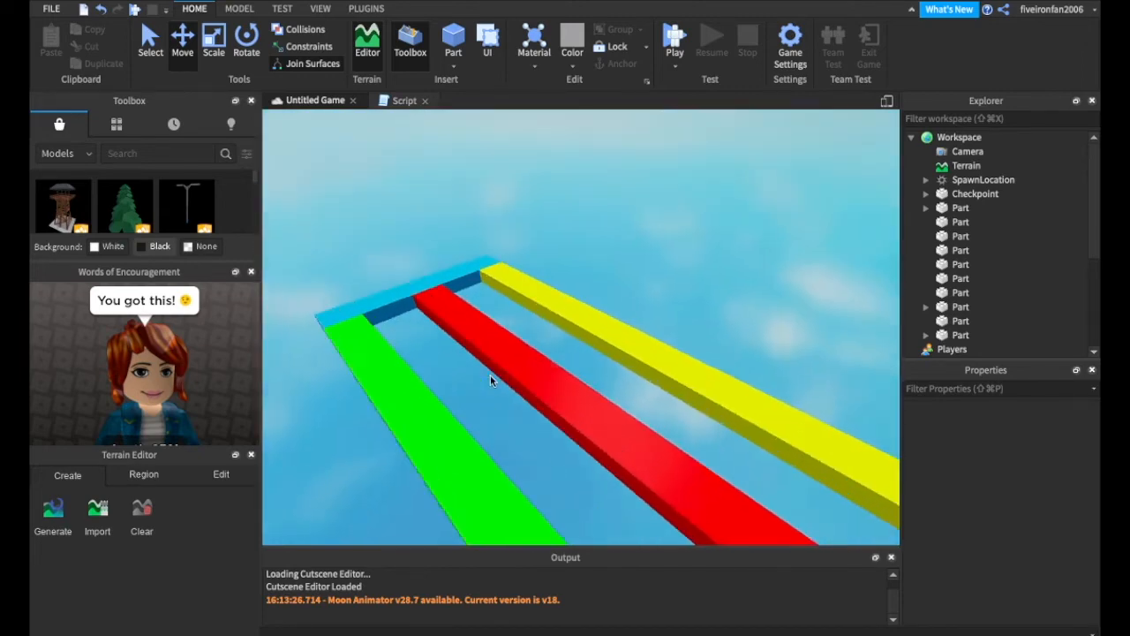
{"action": "key", "text": "d"}
{"action": "key", "text": "s"}
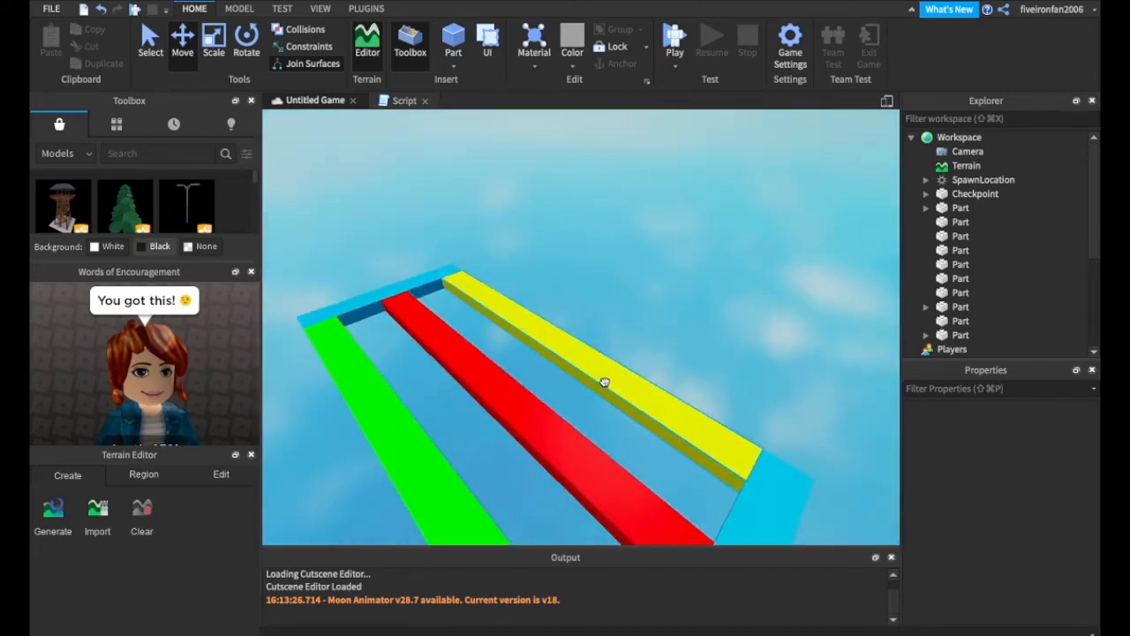
{"action": "left_click", "coordinate": [600, 381]}
{"action": "scroll", "coordinate": [979, 527], "scroll_direction": "down", "scroll_amount": 5}
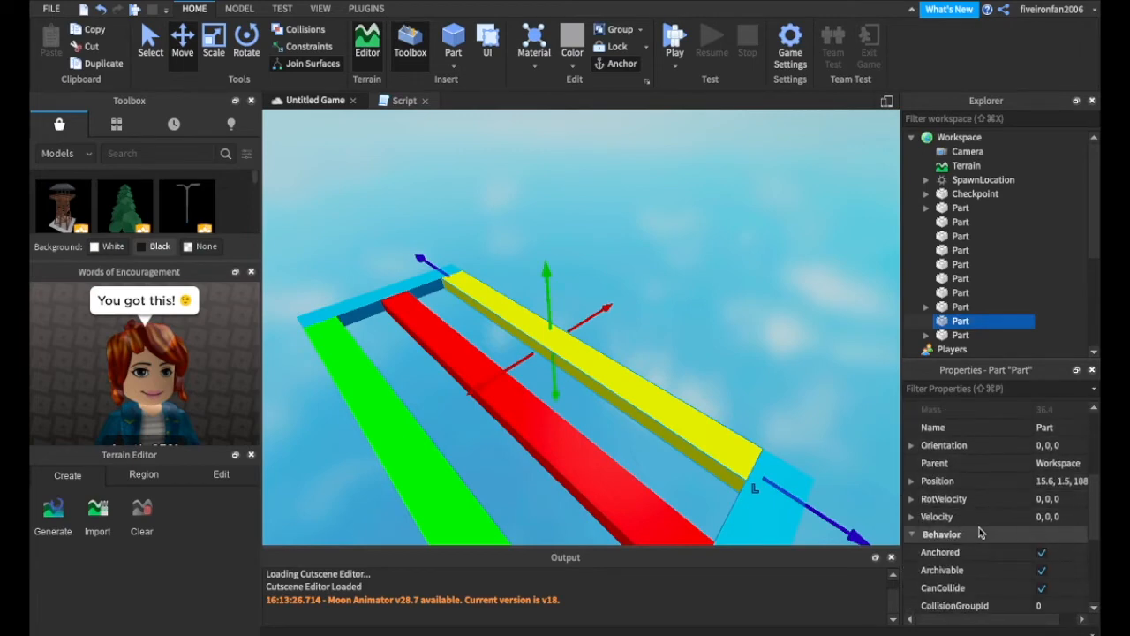
{"action": "left_click", "coordinate": [1041, 587]}
{"action": "left_click", "coordinate": [824, 372]}
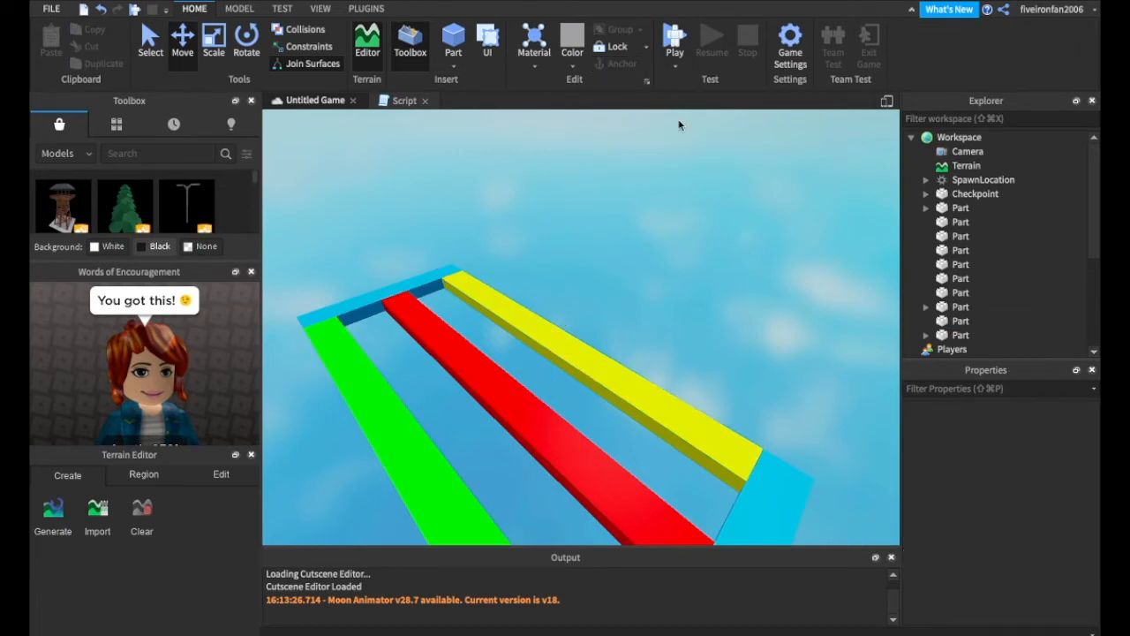
Step: Start a playtest and jump across the spheres from the spawn to the red checkpoint
{"action": "right_click_drag", "start_coordinate": [680, 125], "coordinate": [676, 156]}
{"action": "key", "text": "d"}
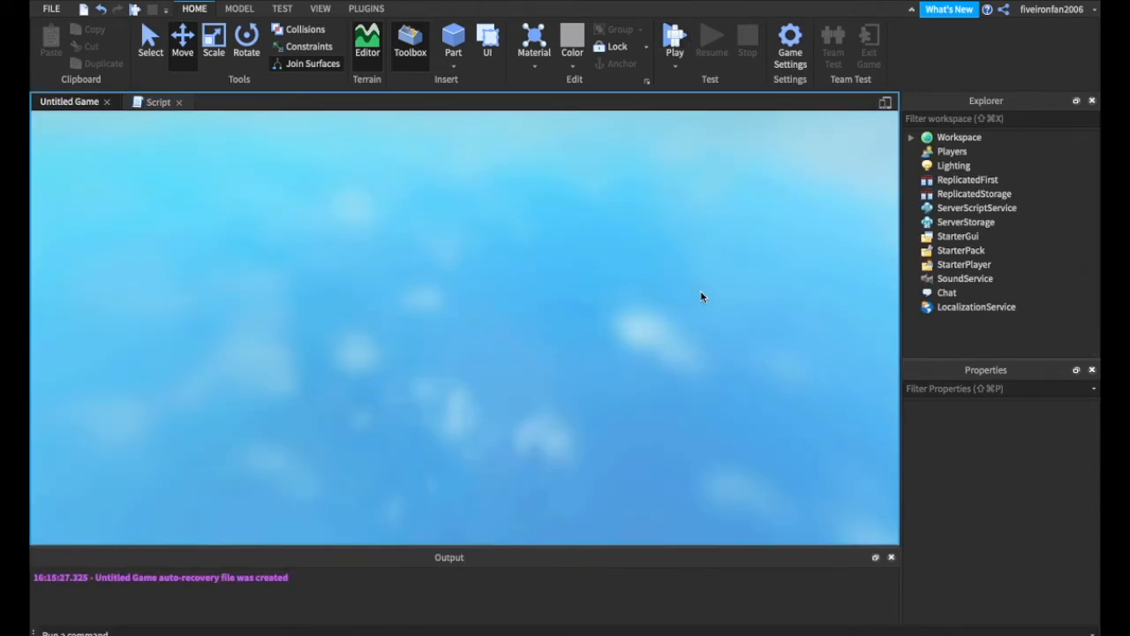
{"action": "key", "text": "F5"}
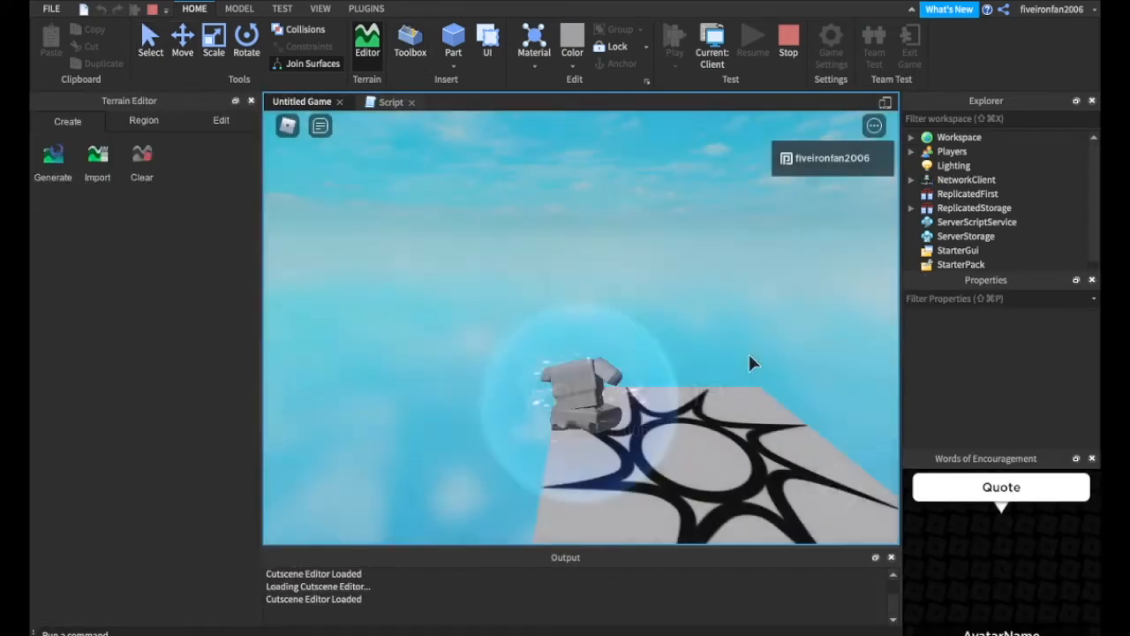
{"action": "scroll", "coordinate": [749, 354], "scroll_direction": "up", "scroll_amount": 8}
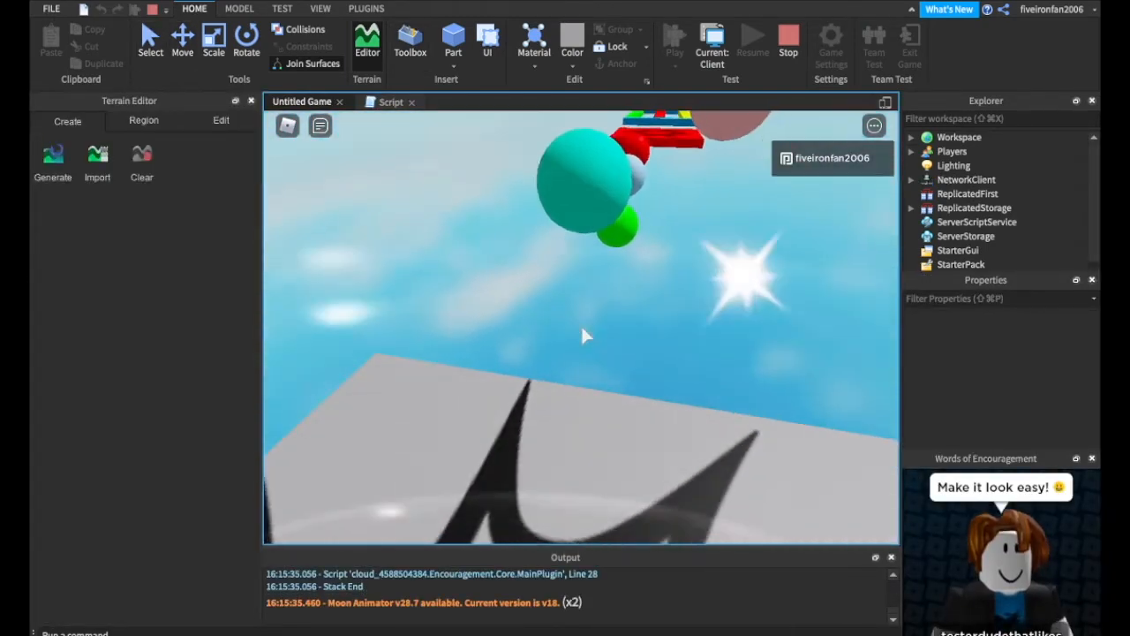
{"action": "key", "text": "w"}
{"action": "key", "text": "space"}
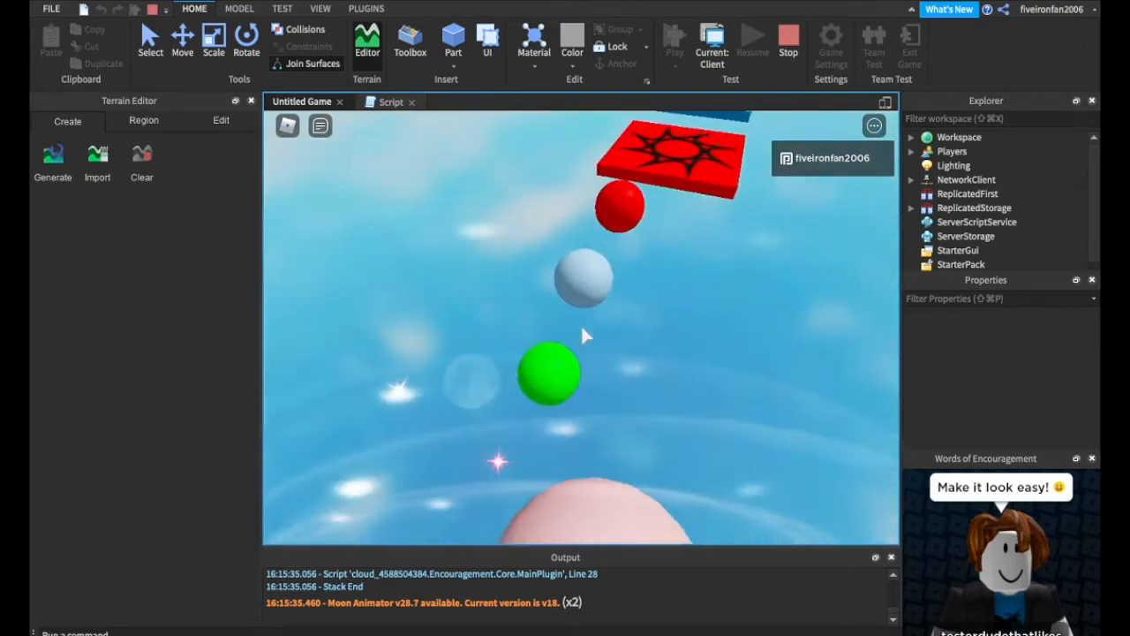
{"action": "key", "text": "w"}
{"action": "key", "text": "space"}
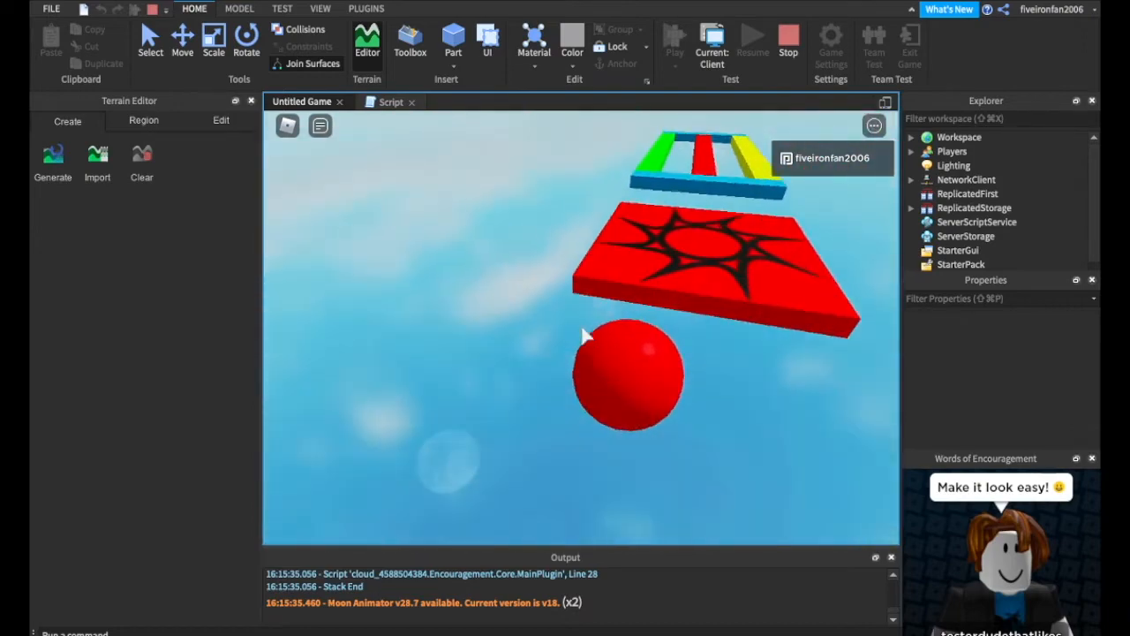
{"action": "key", "text": "w"}
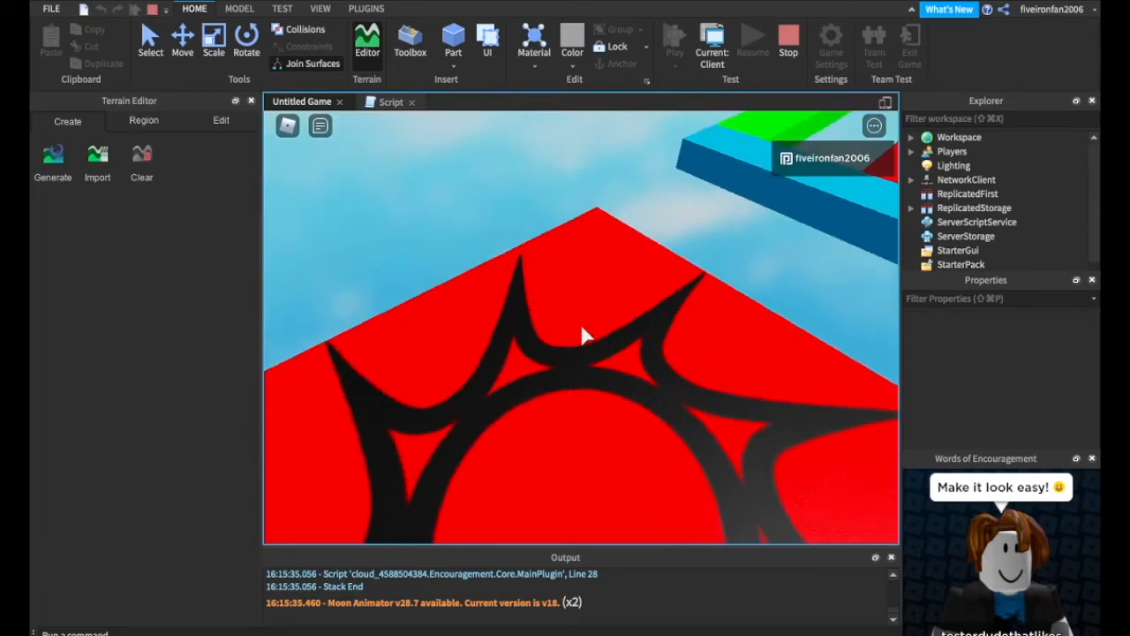
Step: Test jumping off the red checkpoint and respawning on it, and end the playtest
{"action": "key", "text": "w"}
{"action": "key", "text": "space"}
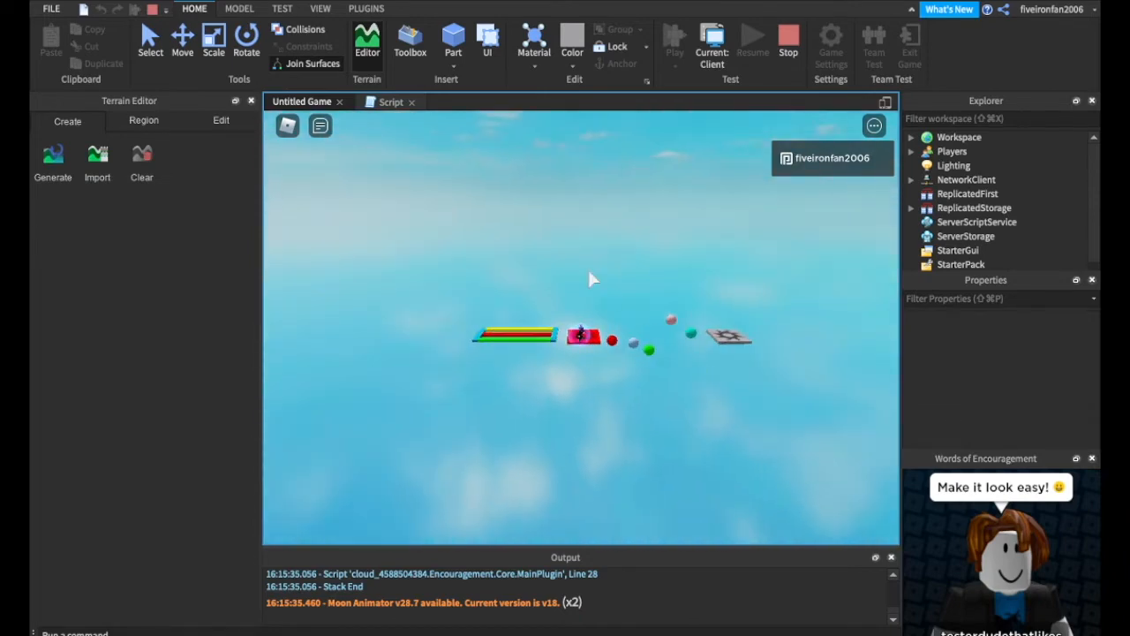
{"action": "scroll", "coordinate": [592, 280], "scroll_direction": "up", "scroll_amount": 3}
{"action": "scroll", "coordinate": [599, 287], "scroll_direction": "up", "scroll_amount": 2}
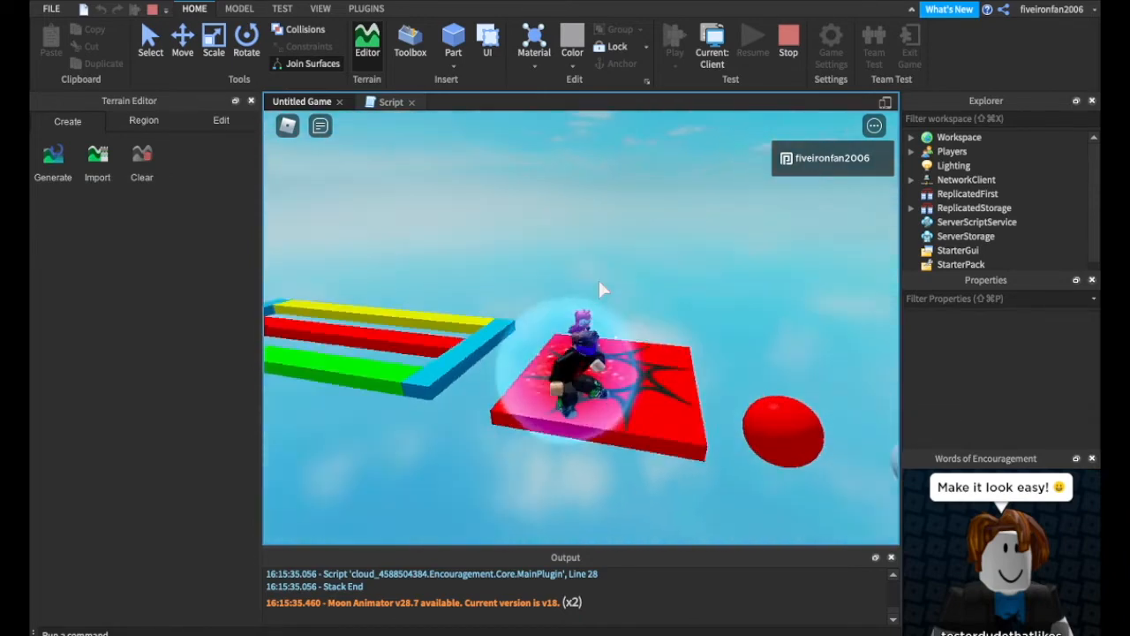
{"action": "key", "text": "w"}
{"action": "right_click_drag", "start_coordinate": [598, 287], "coordinate": [607, 294]}
{"action": "key", "text": "space"}
{"action": "key", "text": "a"}
{"action": "key", "text": "w"}
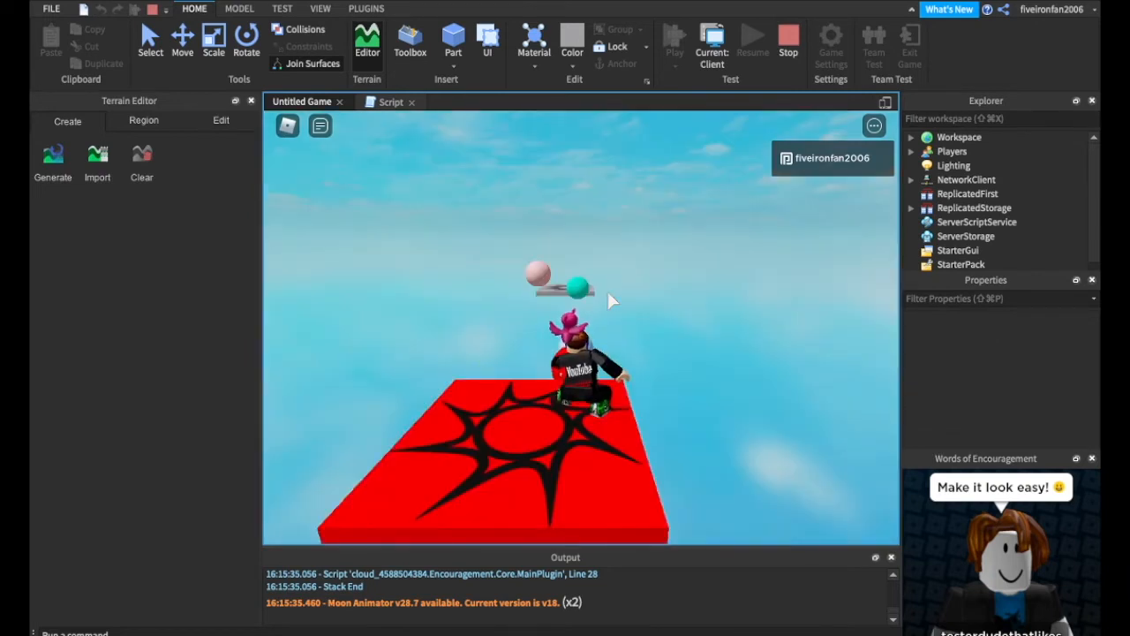
{"action": "right_click_drag", "start_coordinate": [608, 294], "coordinate": [610, 300]}
{"action": "key", "text": "w"}
{"action": "key", "text": "space"}
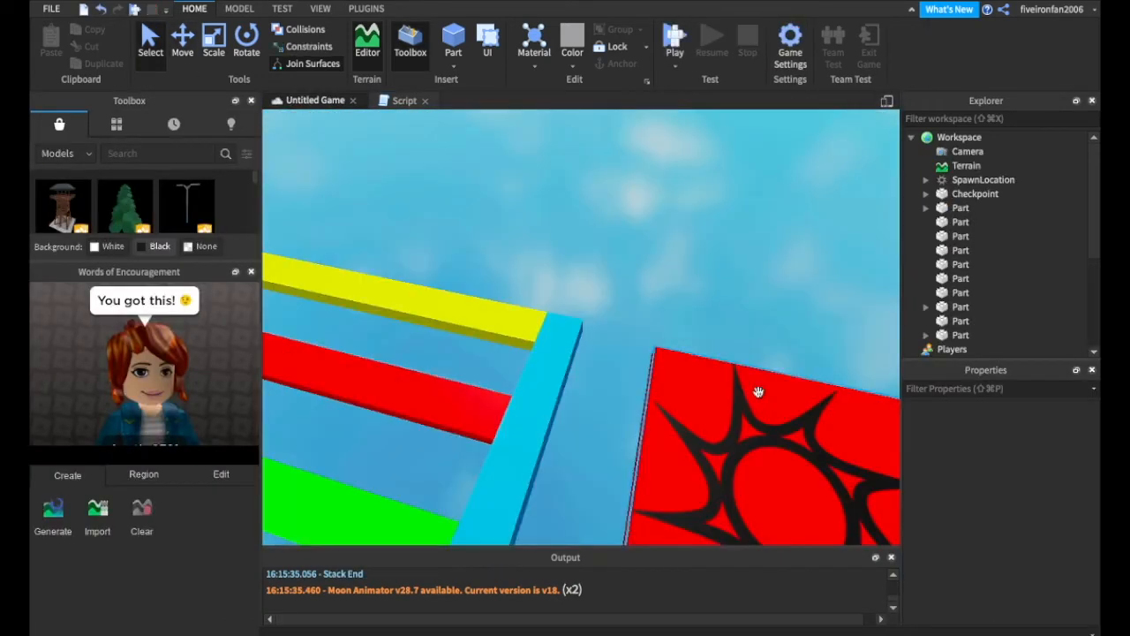
{"action": "key", "text": "a"}
{"action": "key", "text": "s"}
{"action": "right_click_drag", "start_coordinate": [757, 391], "coordinate": [757, 391]}
{"action": "key", "text": "s"}
{"action": "key", "text": "w"}
{"action": "key", "text": "s"}
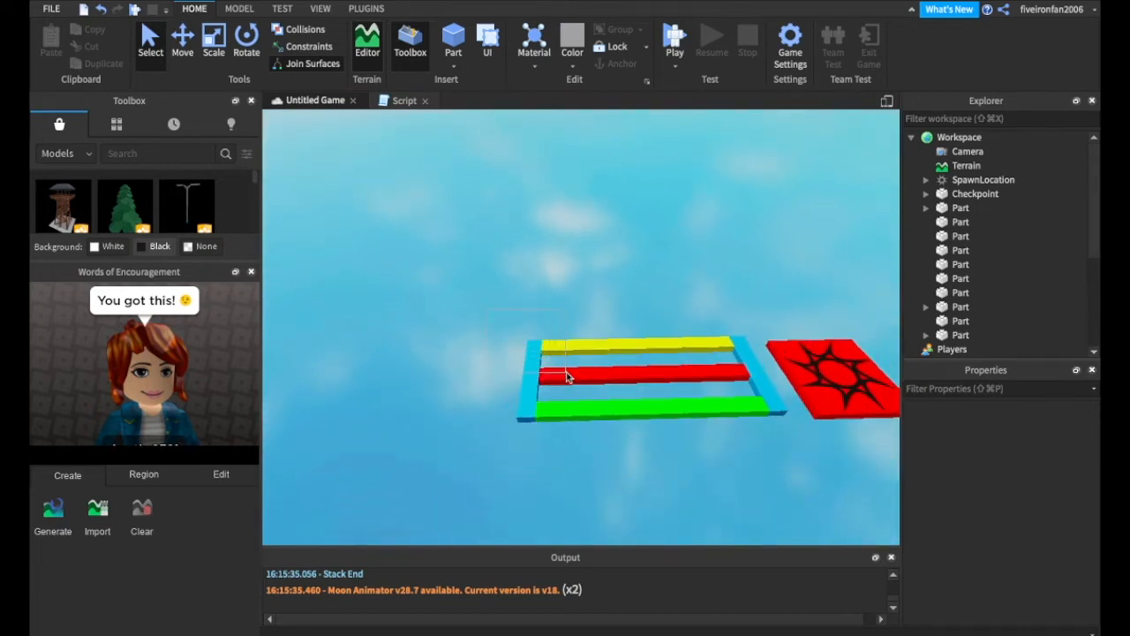
{"action": "left_click", "coordinate": [604, 403]}
{"action": "left_click", "coordinate": [650, 422], "text": "ctrl"}
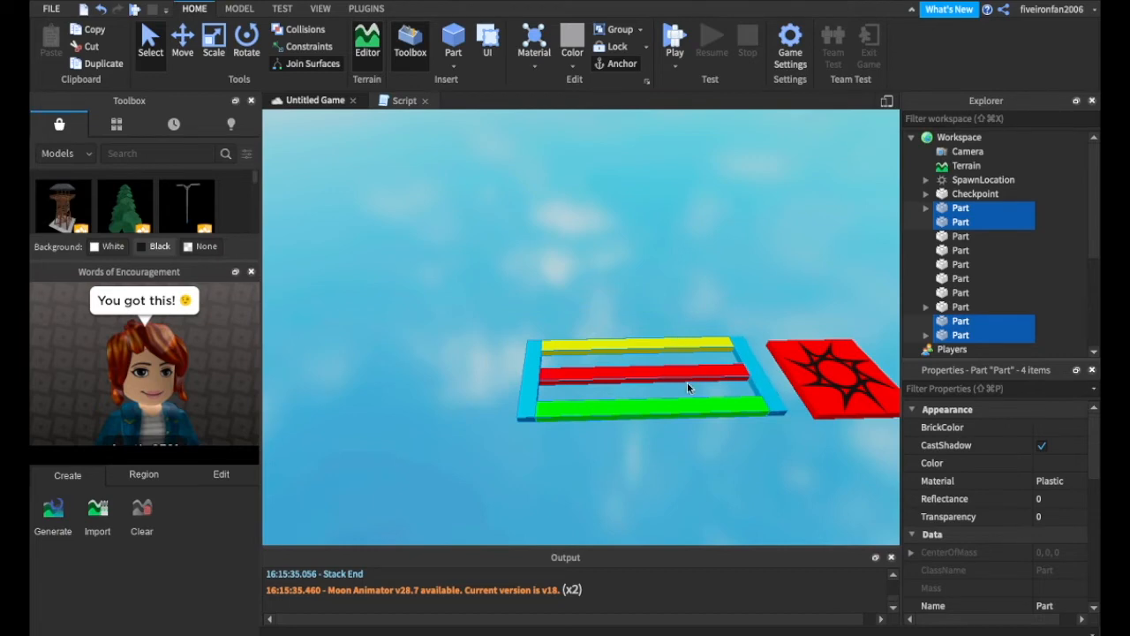
{"action": "left_click", "coordinate": [696, 486]}
Step: Duplicate the green, red and yellow beams together with the cyan bar farthest from the red checkpoint
{"action": "key", "text": "w"}
{"action": "right_click_drag", "start_coordinate": [695, 485], "coordinate": [695, 482]}
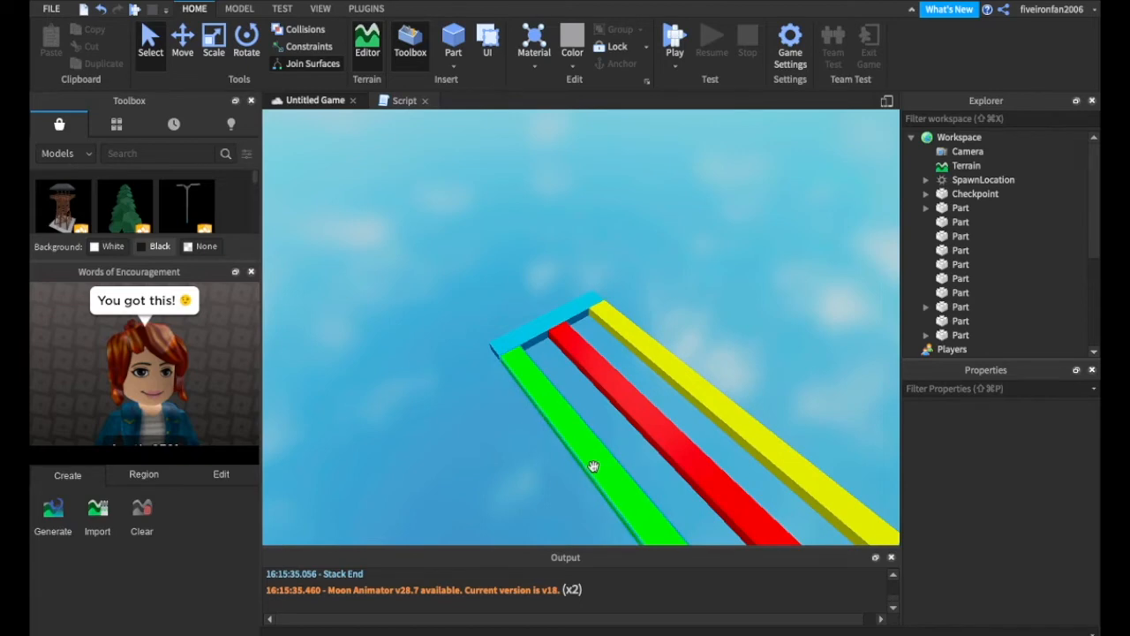
{"action": "left_click", "coordinate": [592, 467]}
{"action": "left_click", "coordinate": [659, 442], "text": "ctrl"}
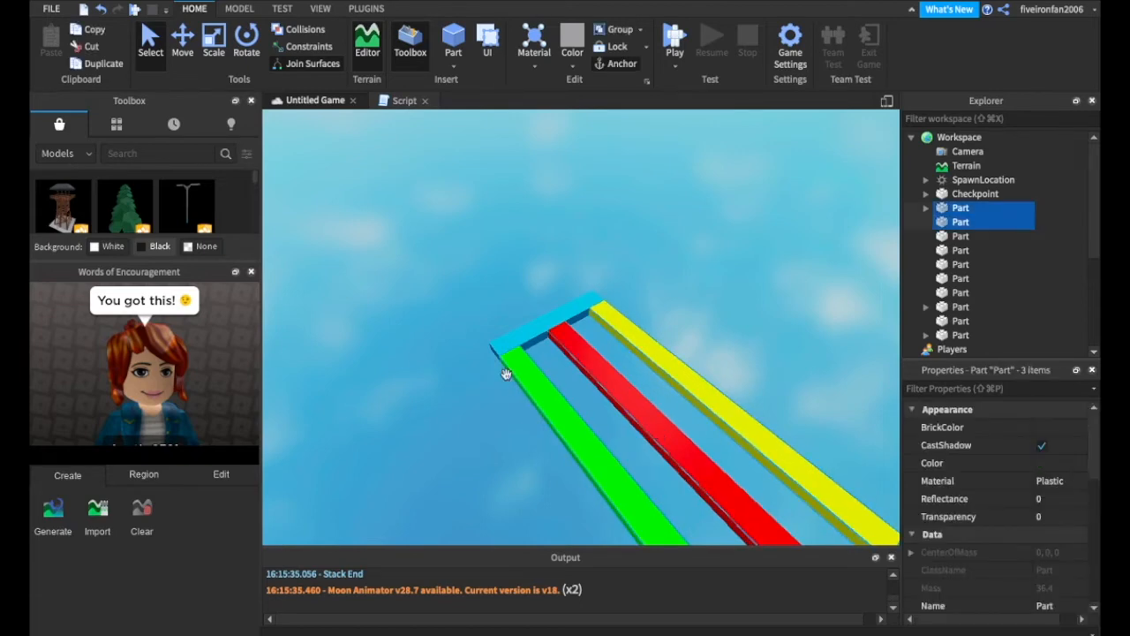
{"action": "right_click_drag", "start_coordinate": [525, 339], "coordinate": [524, 341]}
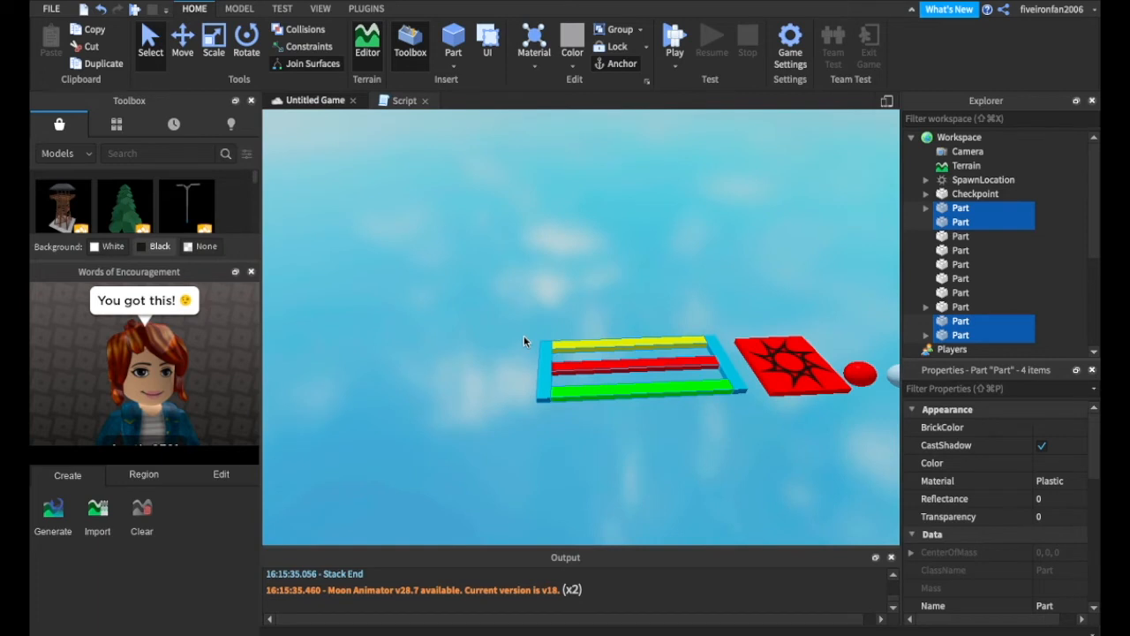
{"action": "key", "text": "super+d"}
Step: Move the duplicated beams and cyan bar outward, away from the checkpoint, to sit just beyond the original far cyan bar
{"action": "right_click_drag", "start_coordinate": [523, 336], "coordinate": [535, 345]}
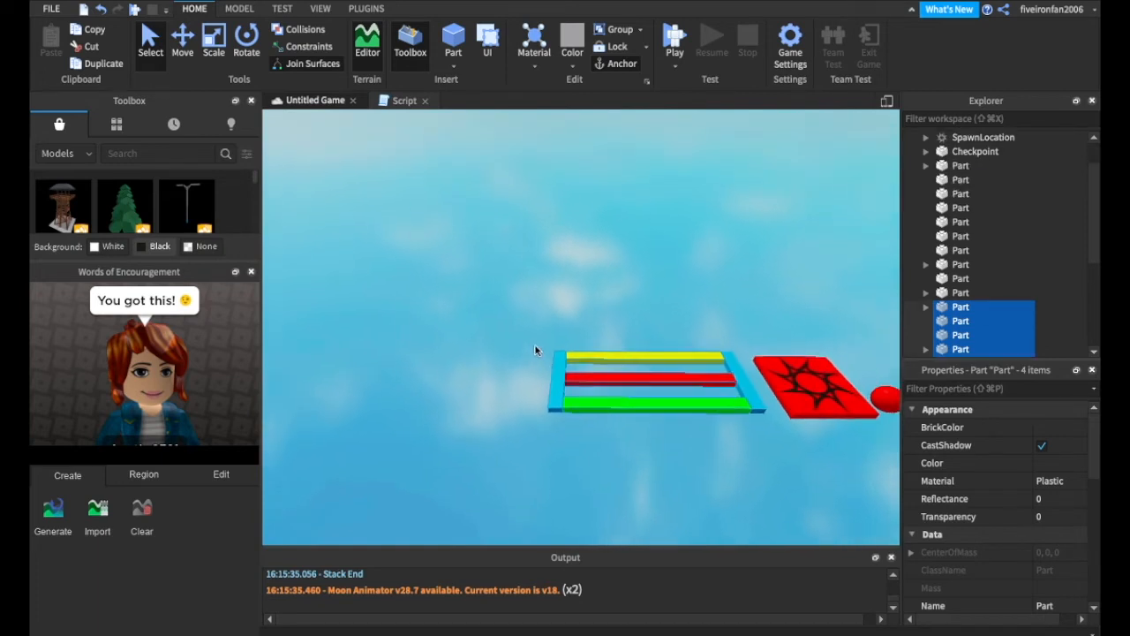
{"action": "key", "text": "w"}
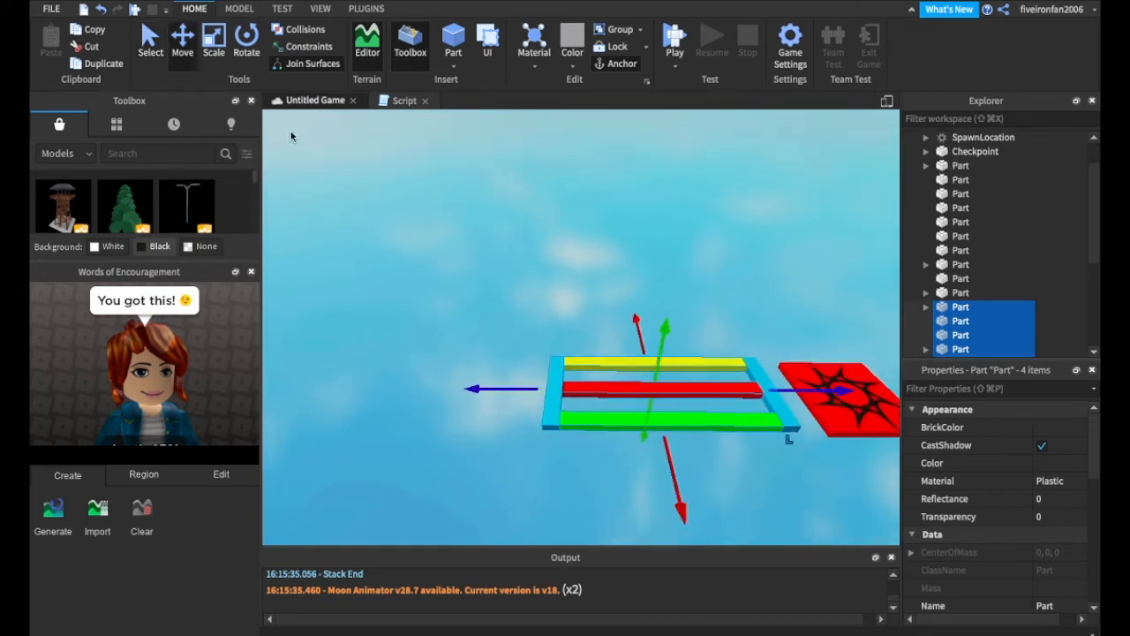
{"action": "left_click_drag", "start_coordinate": [503, 389], "coordinate": [277, 390]}
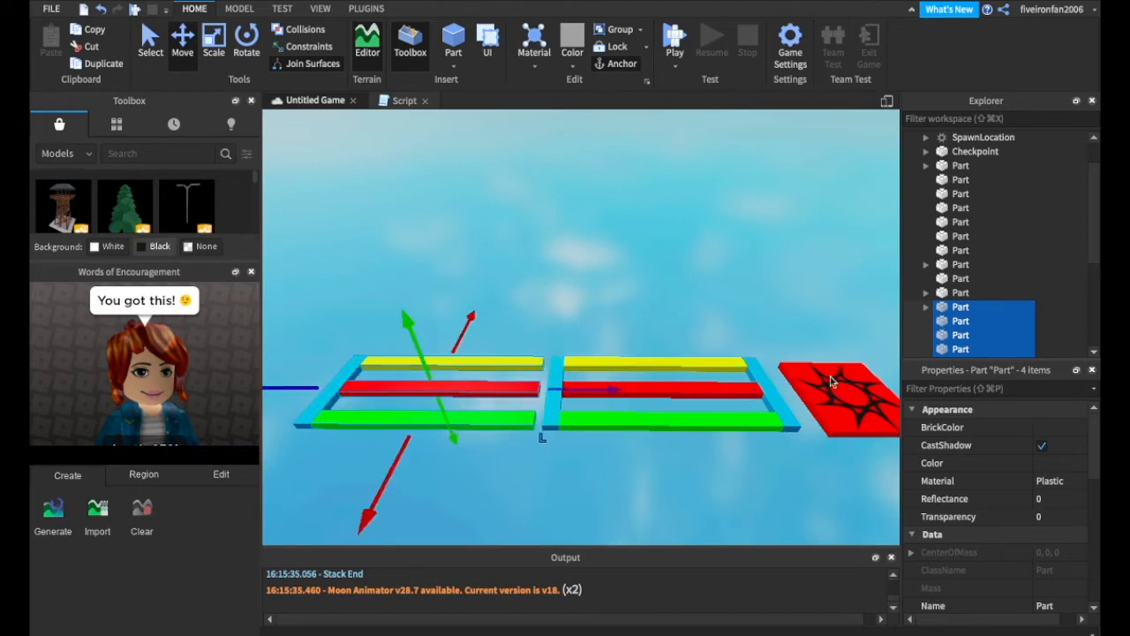
Step: Slide the duplicated beam section against the original cyan bar to close the gap, and turn on CanCollide for its green beam
{"action": "left_click_drag", "start_coordinate": [614, 384], "coordinate": [610, 388]}
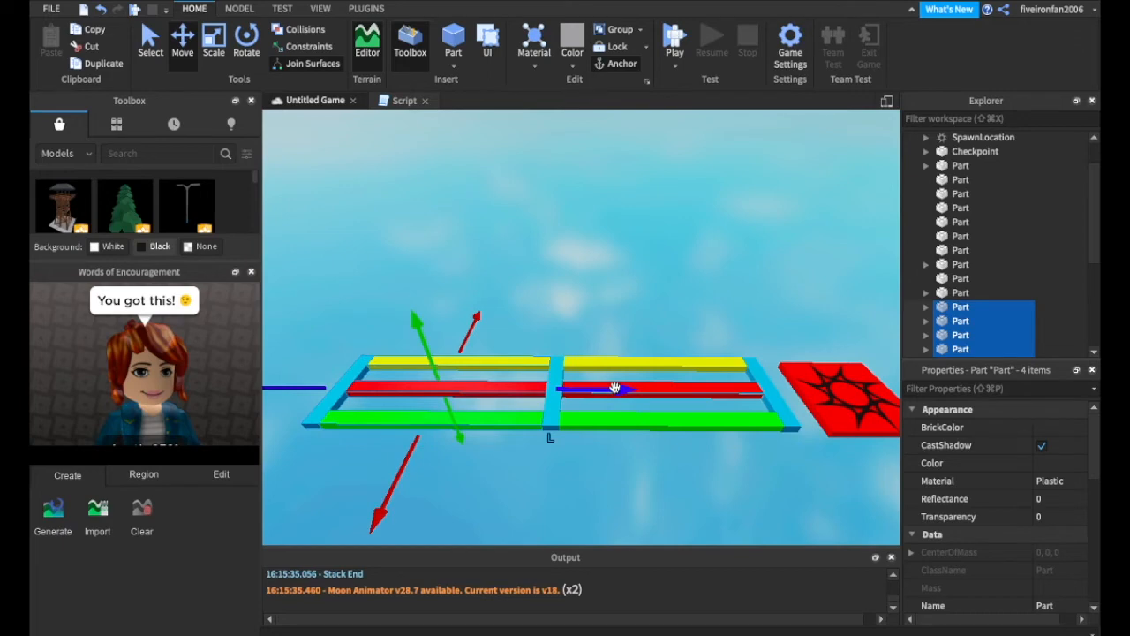
{"action": "left_click", "coordinate": [619, 292]}
{"action": "right_click_drag", "start_coordinate": [618, 293], "coordinate": [610, 313]}
{"action": "left_click", "coordinate": [610, 313]}
{"action": "scroll", "coordinate": [1020, 539], "scroll_direction": "down", "scroll_amount": 5}
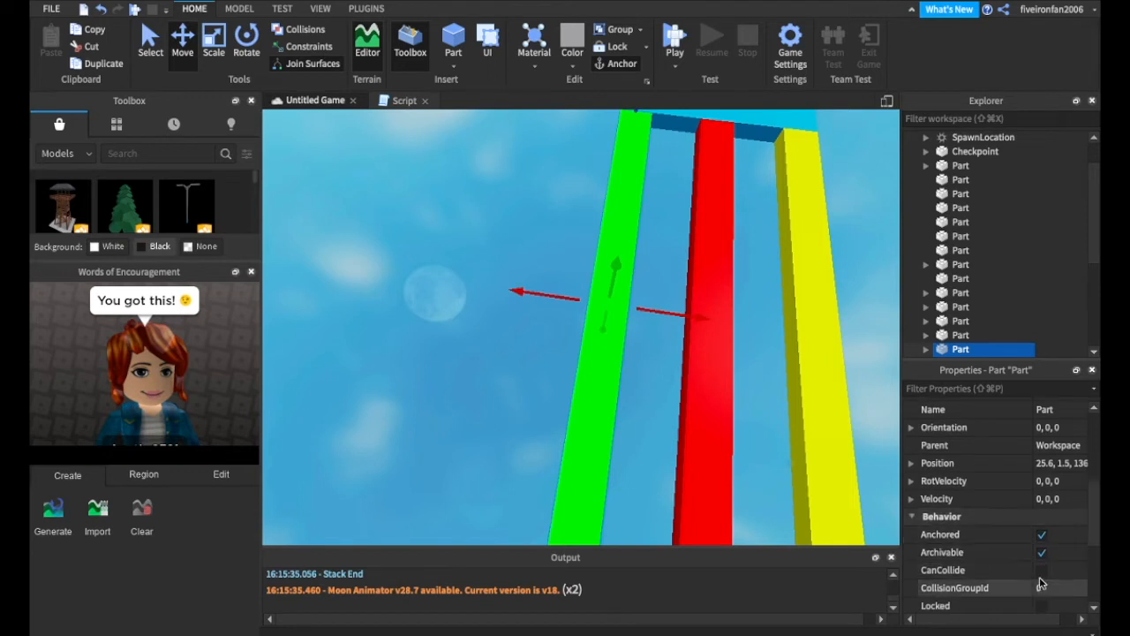
{"action": "left_click", "coordinate": [1043, 574]}
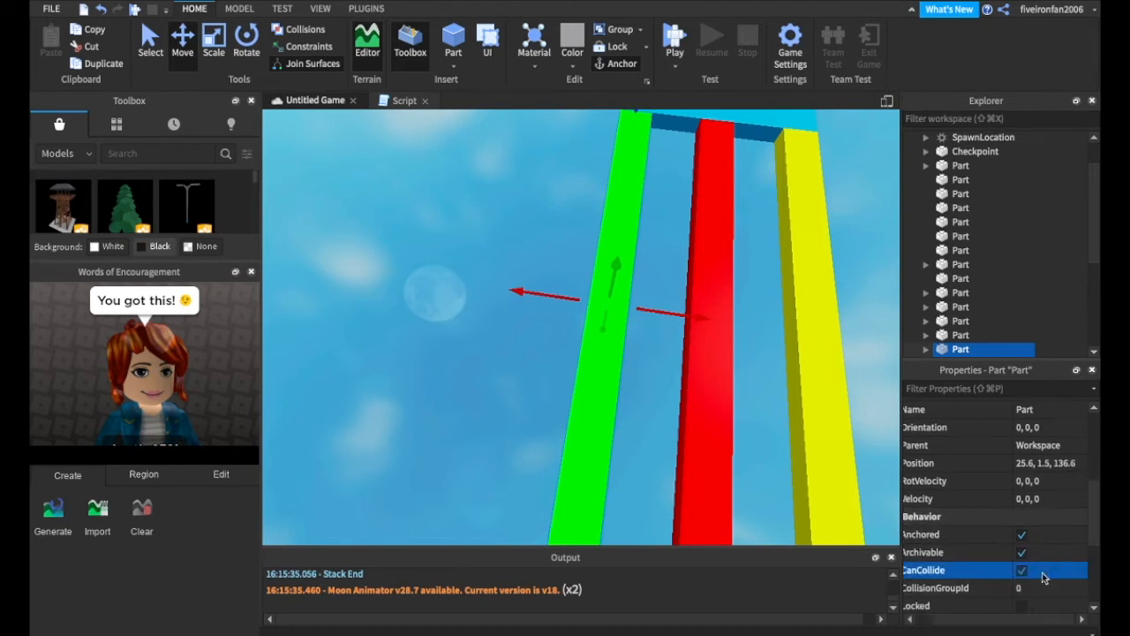
Step: Check the CanCollide setting of the red and yellow beams in the new section
{"action": "left_click", "coordinate": [715, 460]}
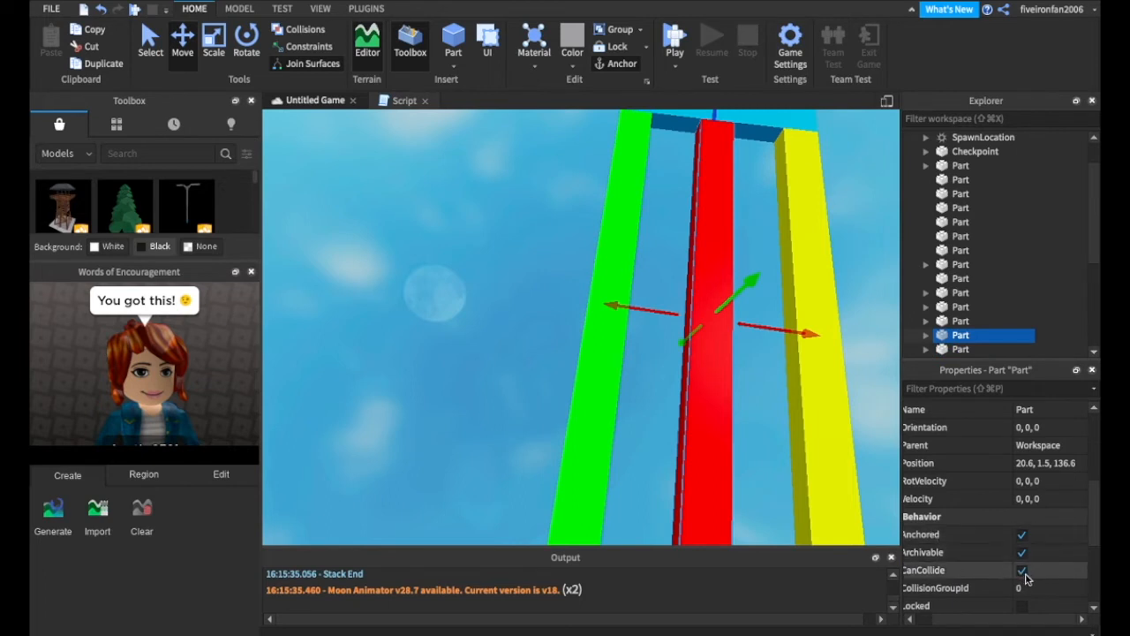
{"action": "left_click", "coordinate": [838, 491]}
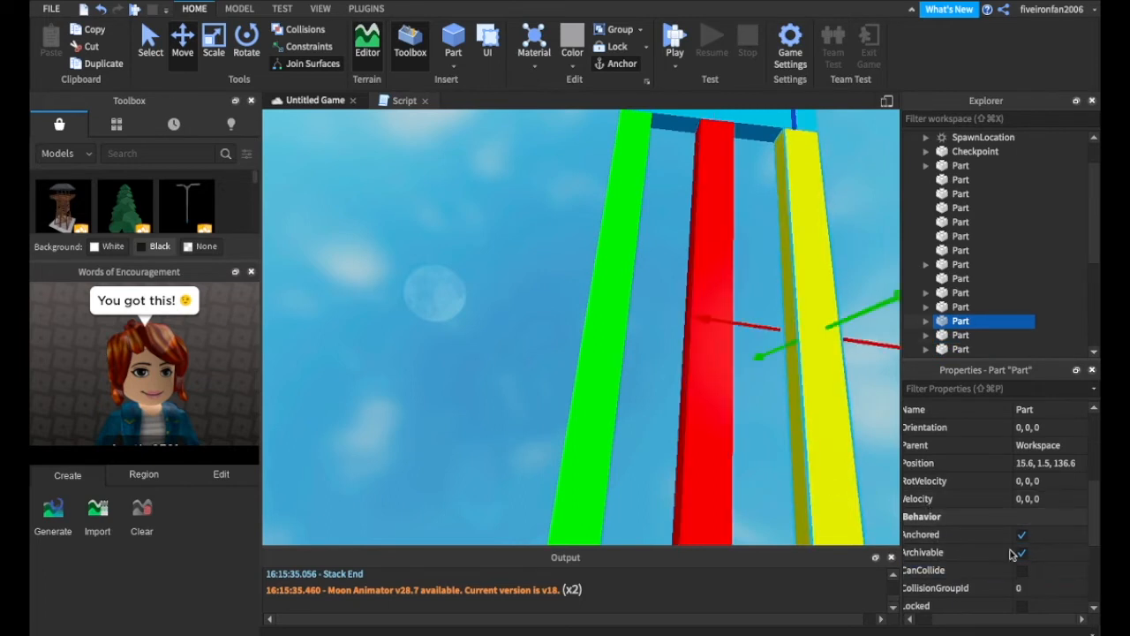
Step: Duplicate the red checkpoint and move the copy past the outer cyan bar at the far end of the second beam section
{"action": "left_click", "coordinate": [399, 395]}
{"action": "right_click_drag", "start_coordinate": [399, 396], "coordinate": [402, 399]}
{"action": "left_click", "coordinate": [743, 348]}
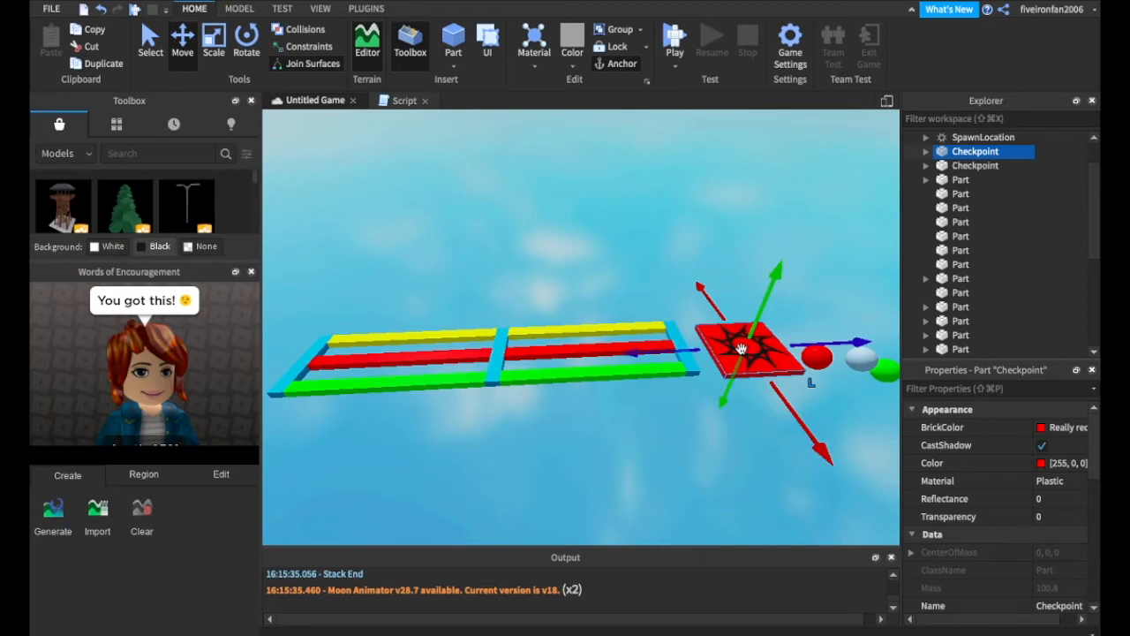
{"action": "left_click_drag", "start_coordinate": [688, 352], "coordinate": [496, 377]}
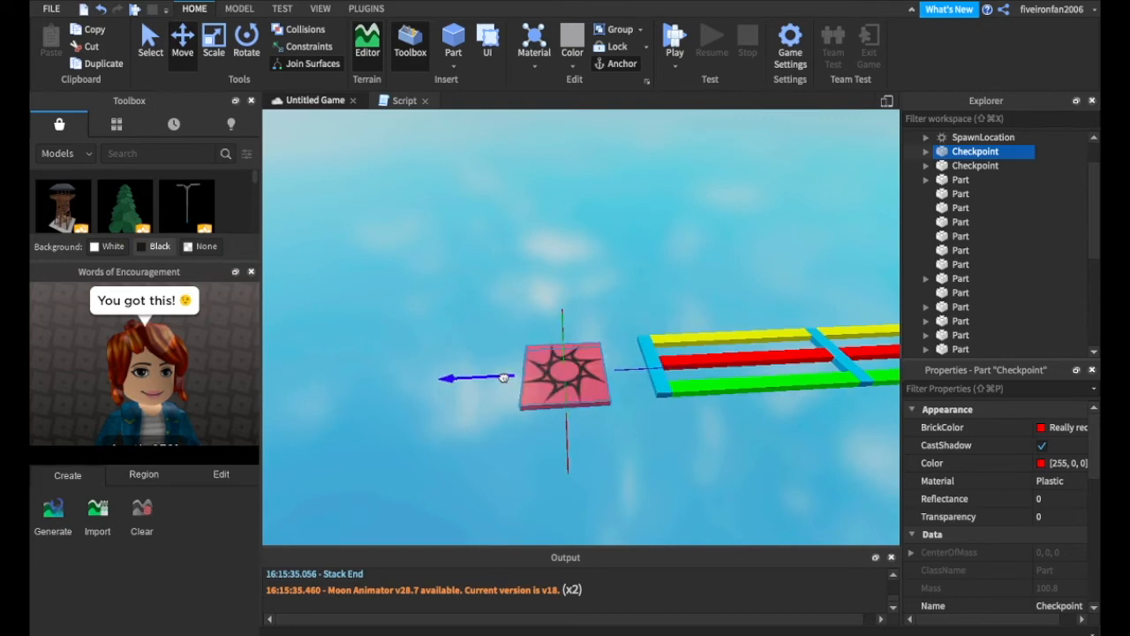
{"action": "left_click", "coordinate": [827, 498]}
{"action": "right_click_drag", "start_coordinate": [827, 498], "coordinate": [826, 498]}
{"action": "right_click_drag", "start_coordinate": [828, 502], "coordinate": [828, 502]}
{"action": "scroll", "coordinate": [828, 502], "scroll_direction": "down", "scroll_amount": 3}
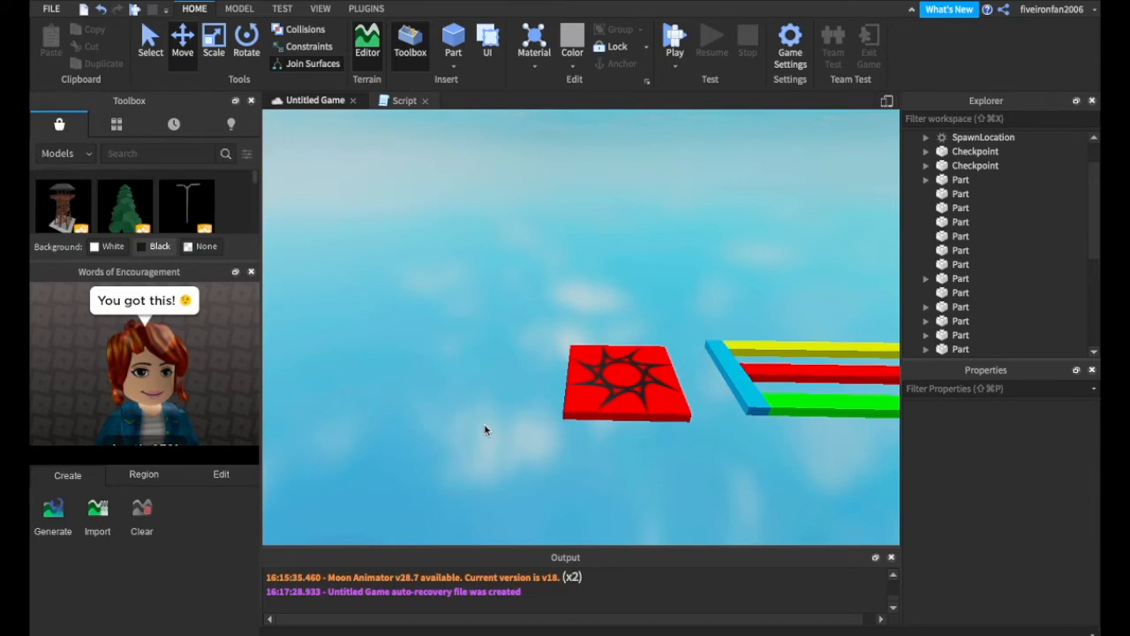
{"action": "key", "text": "a"}
{"action": "right_click_drag", "start_coordinate": [485, 430], "coordinate": [486, 426]}
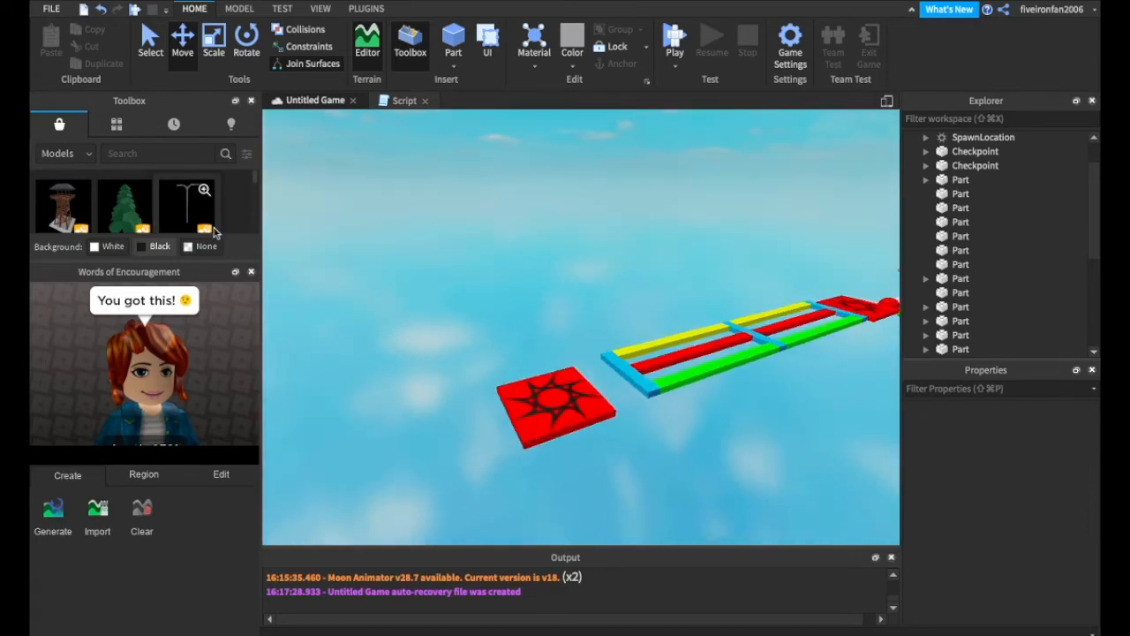
{"action": "key", "text": "w"}
{"action": "key", "text": "w"}
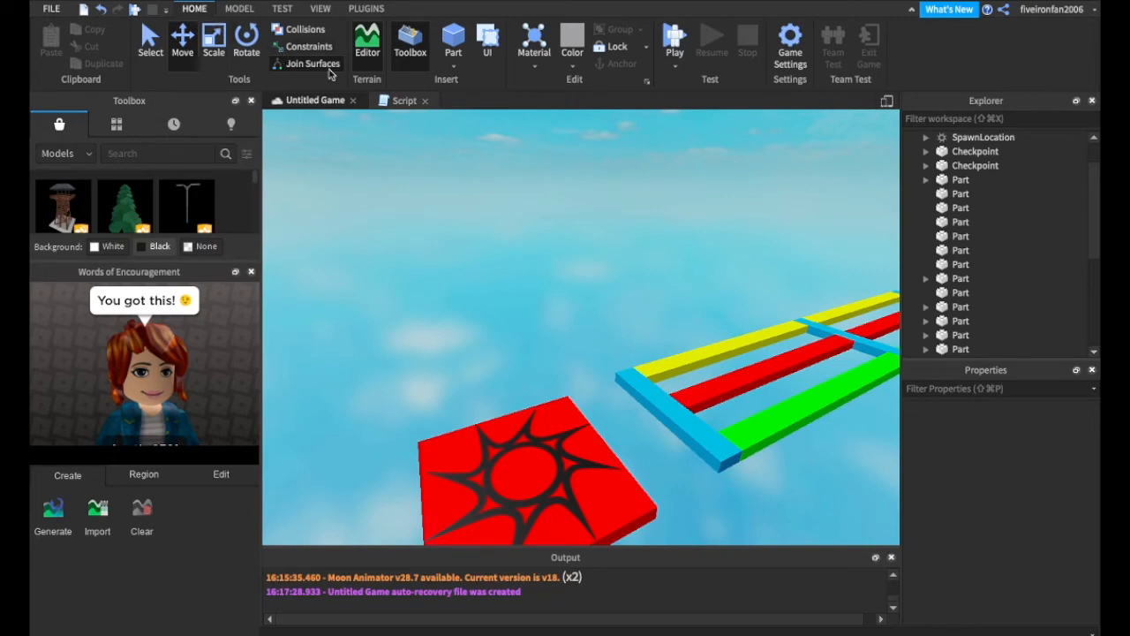
Step: Close the Words of Encouragement and Terrain Editor windows, keeping the Toolbox open
{"action": "left_click", "coordinate": [413, 56]}
{"action": "left_click", "coordinate": [413, 56]}
{"action": "left_click", "coordinate": [251, 271]}
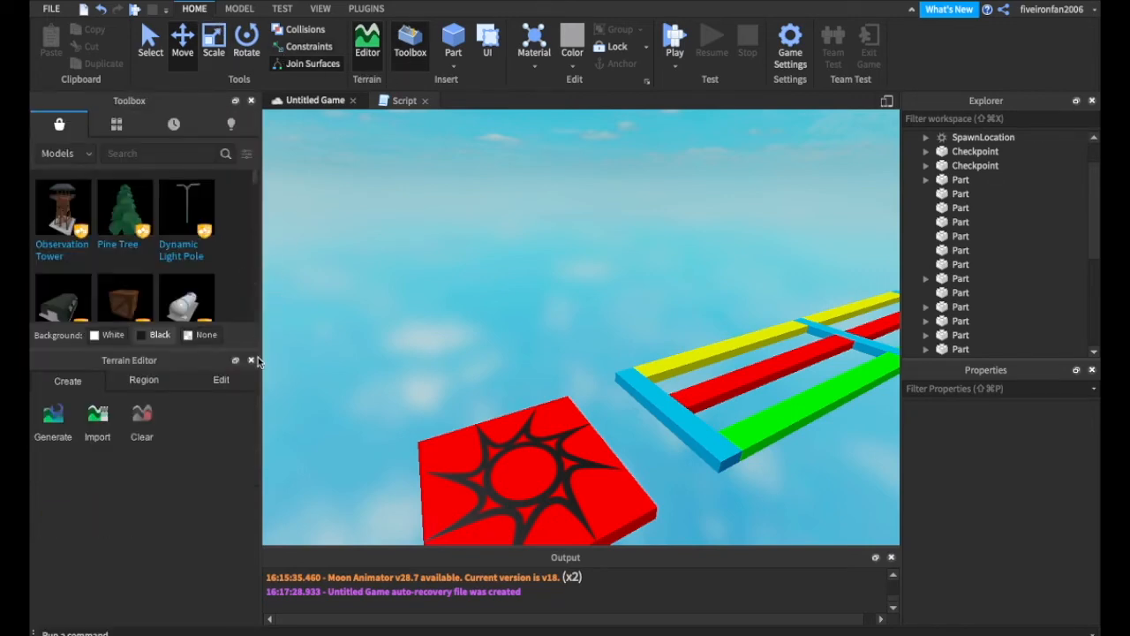
{"action": "left_click", "coordinate": [251, 360]}
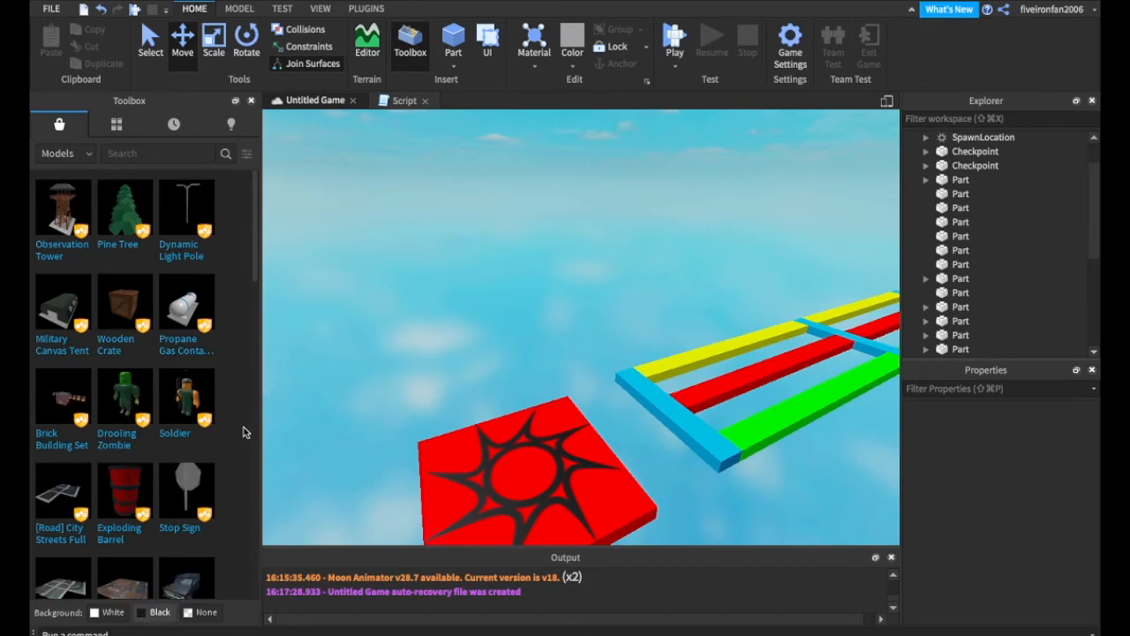
Step: Browse the Toolbox models, search them for "obby" and look through the results
{"action": "scroll", "coordinate": [245, 432], "scroll_direction": "down", "scroll_amount": 10}
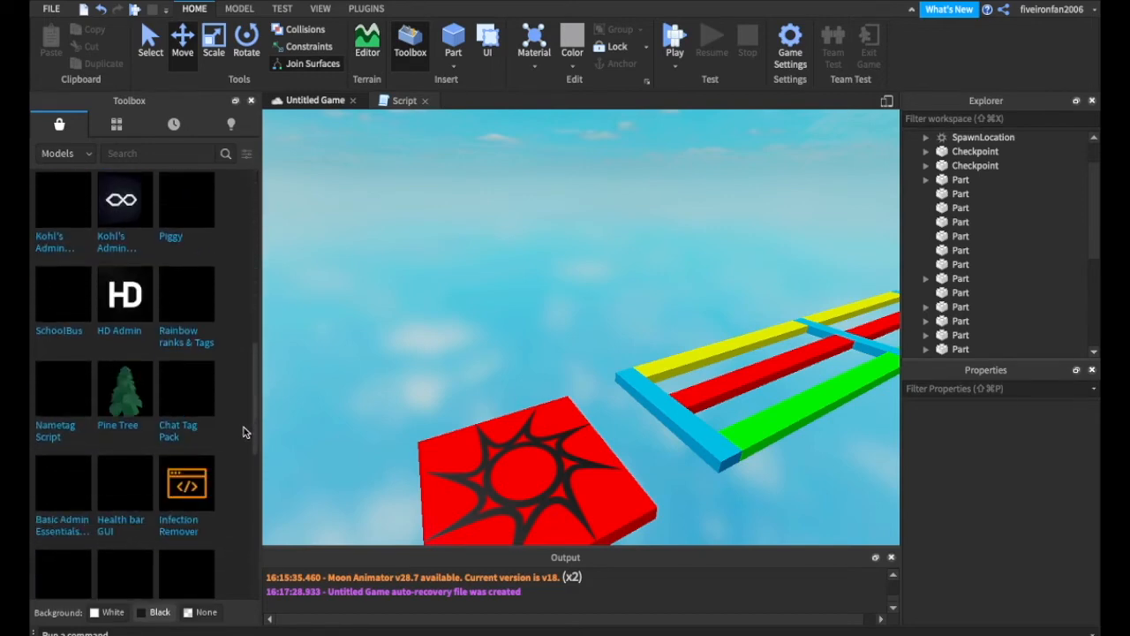
{"action": "scroll", "coordinate": [245, 432], "scroll_direction": "down", "scroll_amount": 5}
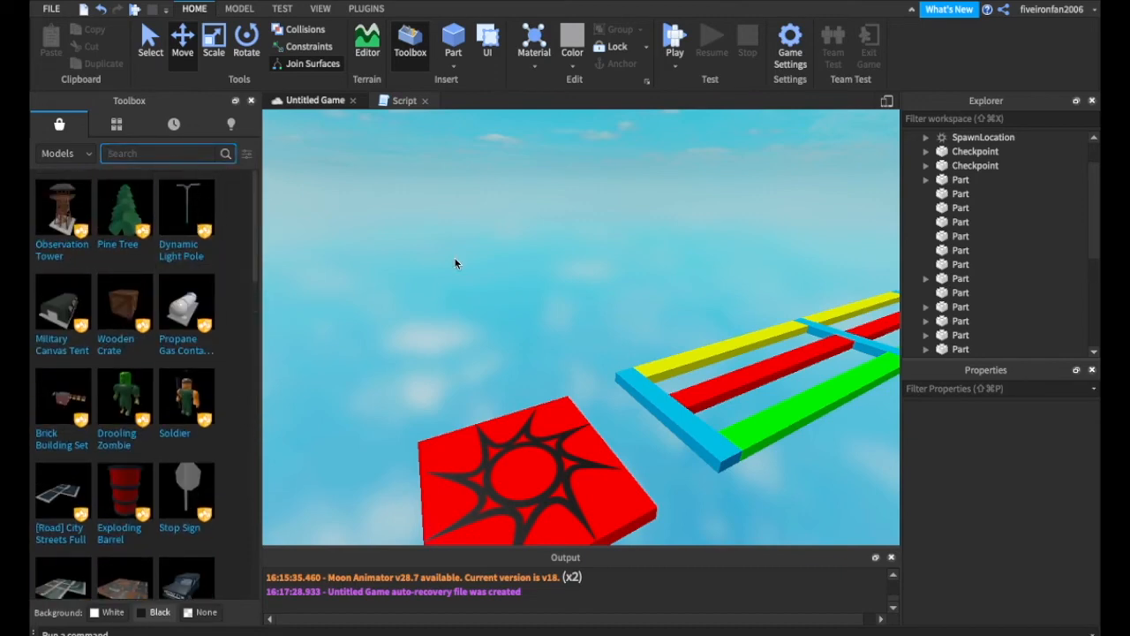
{"action": "type", "text": "obby"}
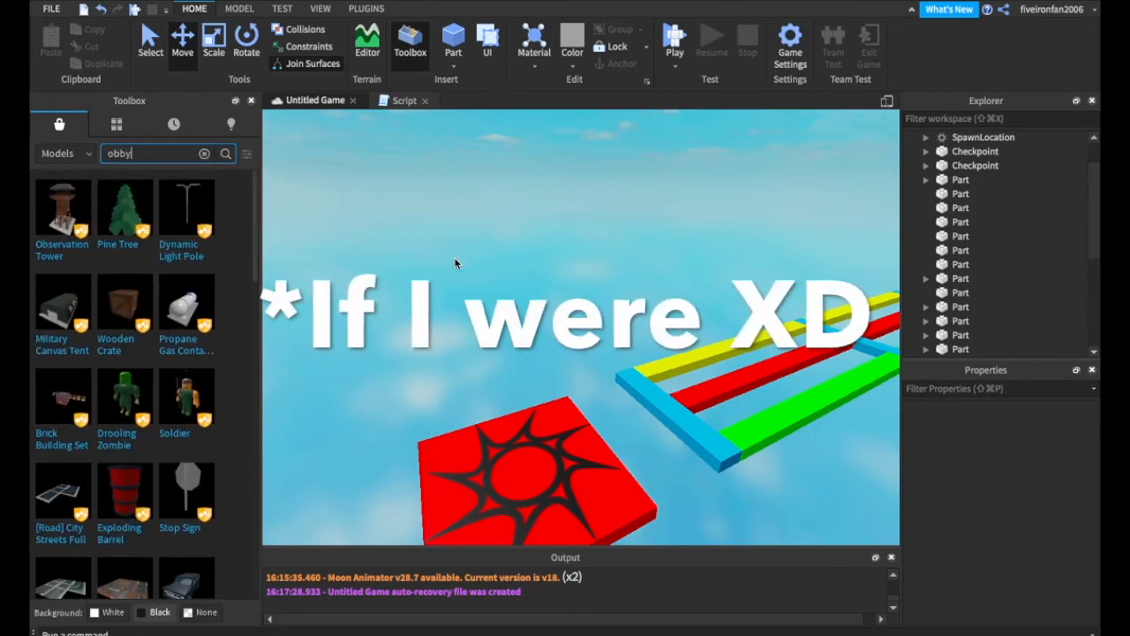
{"action": "key", "text": "Return"}
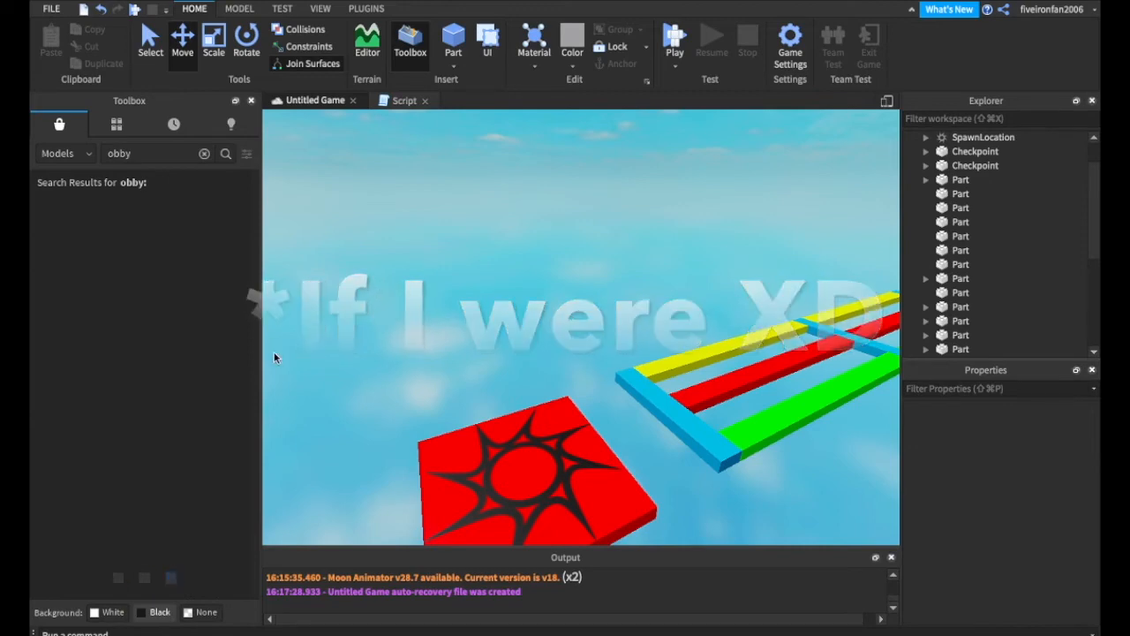
{"action": "right_click_drag", "start_coordinate": [418, 371], "coordinate": [414, 366]}
{"action": "scroll", "coordinate": [414, 365], "scroll_direction": "down", "scroll_amount": 5}
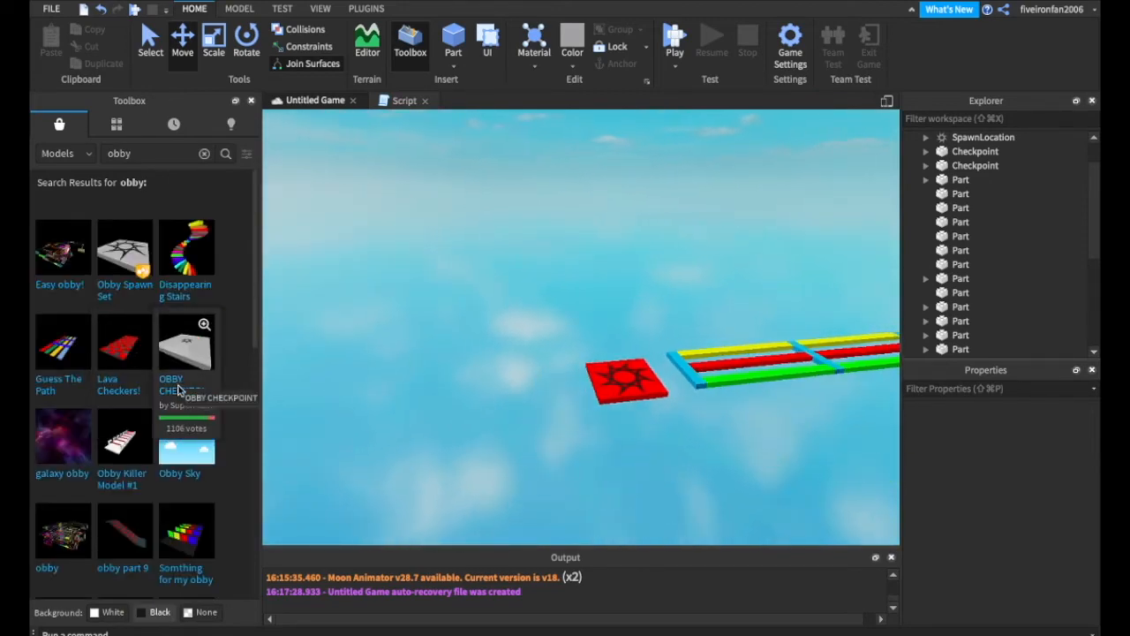
Step: Insert the Lava Checkers! model from the Toolbox search results into the world
{"action": "left_click_drag", "start_coordinate": [115, 354], "coordinate": [514, 383]}
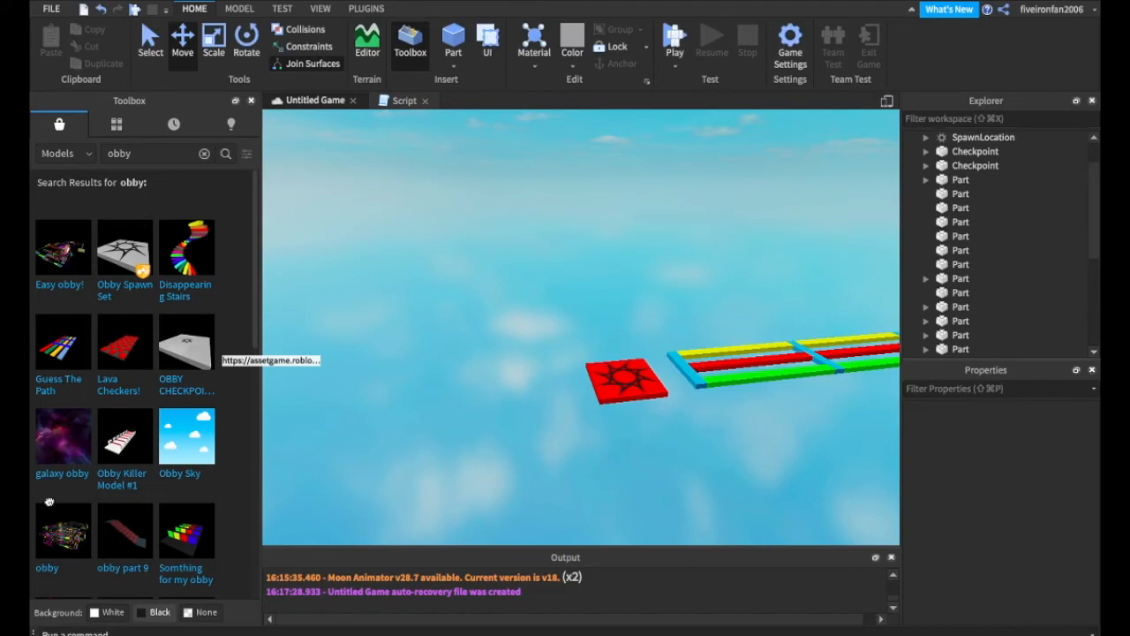
{"action": "right_click_drag", "start_coordinate": [586, 427], "coordinate": [586, 427]}
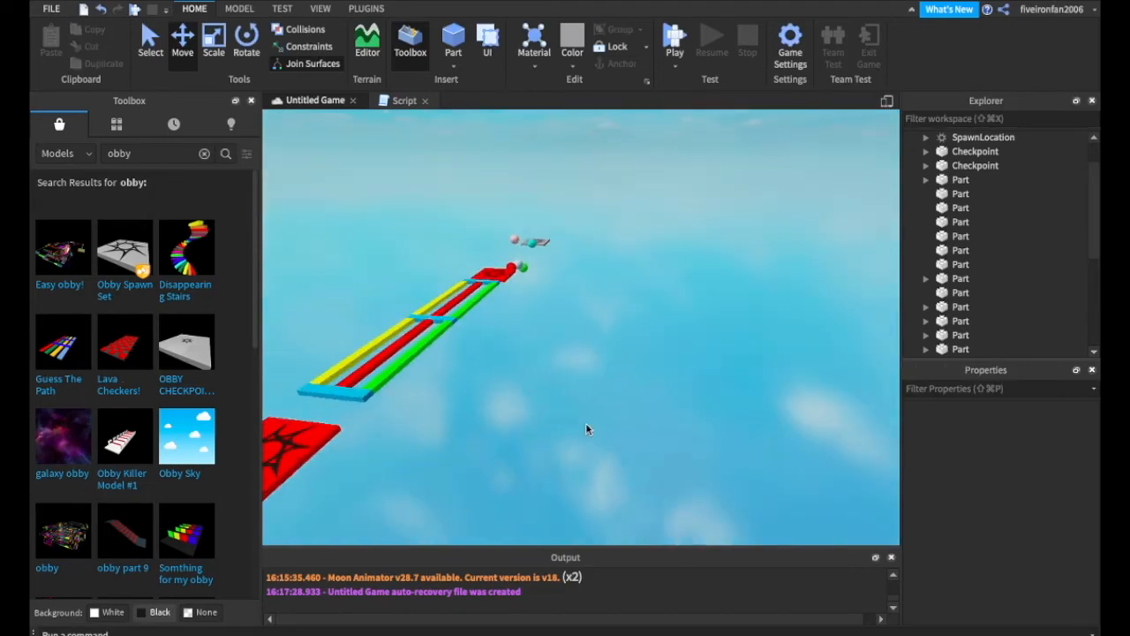
{"action": "scroll", "coordinate": [586, 428], "scroll_direction": "down", "scroll_amount": 8}
{"action": "scroll", "coordinate": [963, 269], "scroll_direction": "down", "scroll_amount": 4}
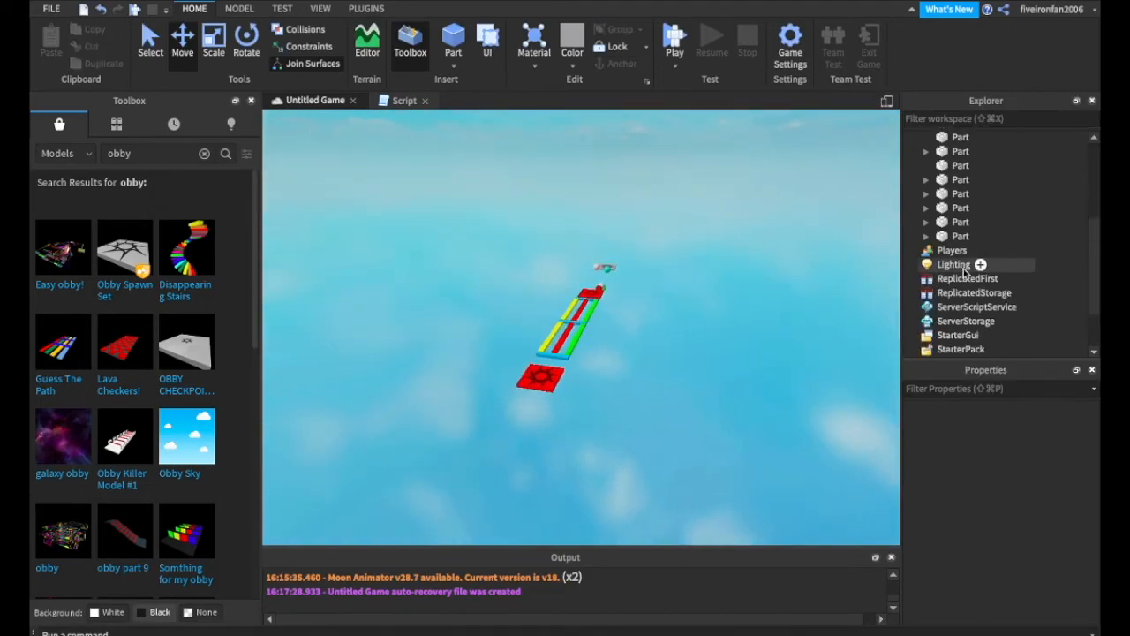
{"action": "scroll", "coordinate": [963, 270], "scroll_direction": "up", "scroll_amount": 3}
{"action": "right_click_drag", "start_coordinate": [326, 389], "coordinate": [327, 389]}
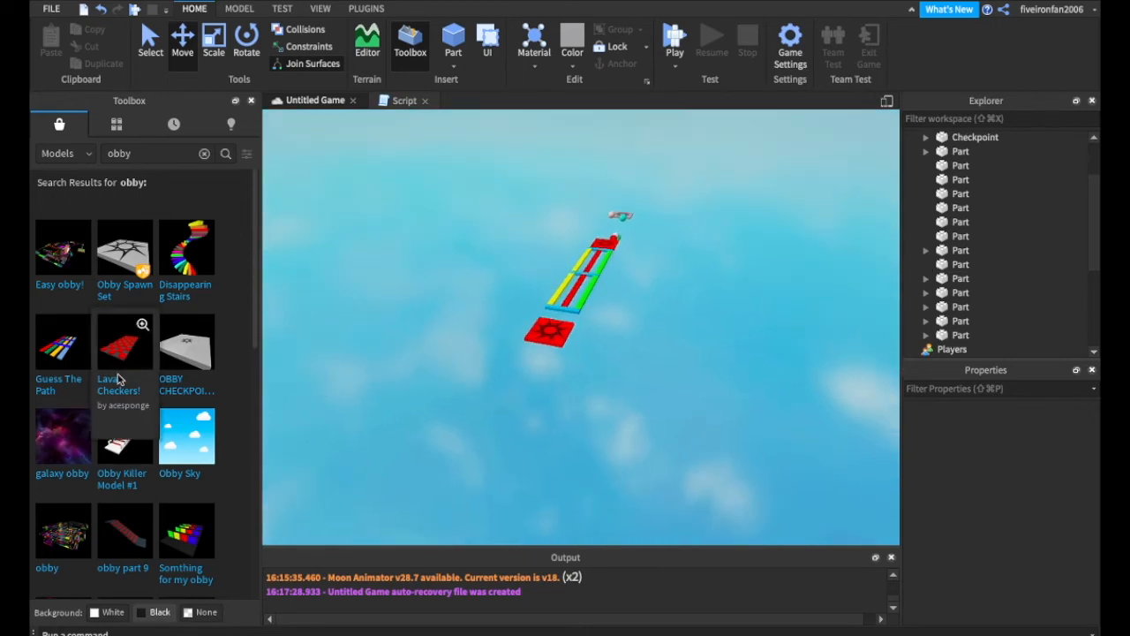
{"action": "left_click_drag", "start_coordinate": [119, 363], "coordinate": [586, 427]}
{"action": "right_click_drag", "start_coordinate": [585, 421], "coordinate": [585, 421]}
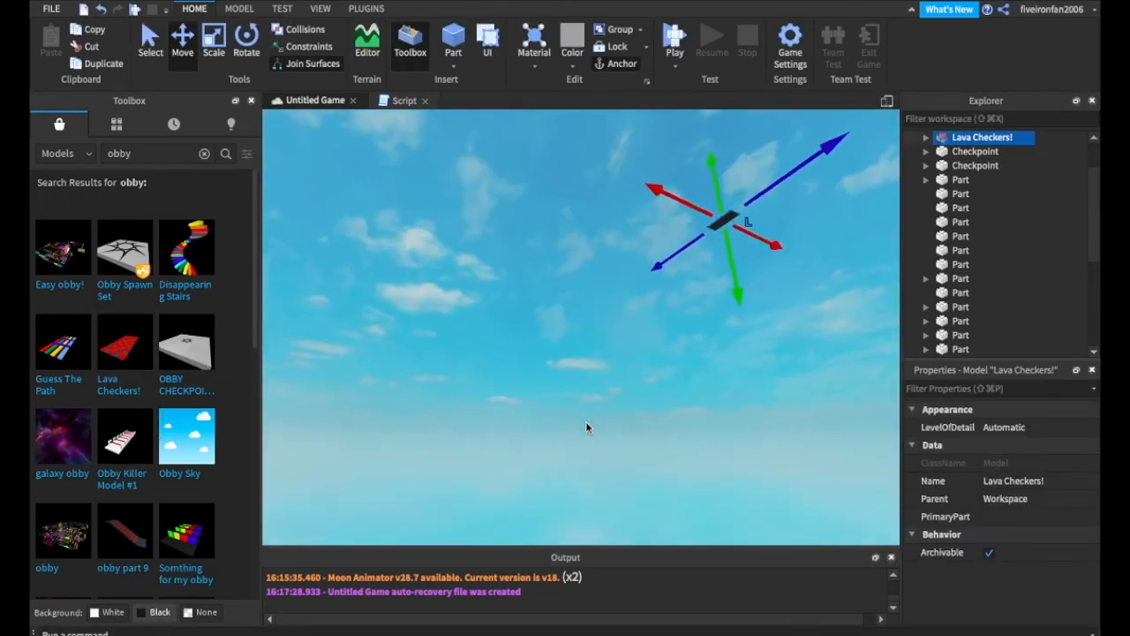
Step: Bring the Lava Checkers! model down from the sky and place it beside the new checkpoint at the end of the beams
{"action": "left_click", "coordinate": [687, 376]}
{"action": "right_click_drag", "start_coordinate": [687, 382], "coordinate": [687, 378]}
{"action": "left_click", "coordinate": [624, 530]}
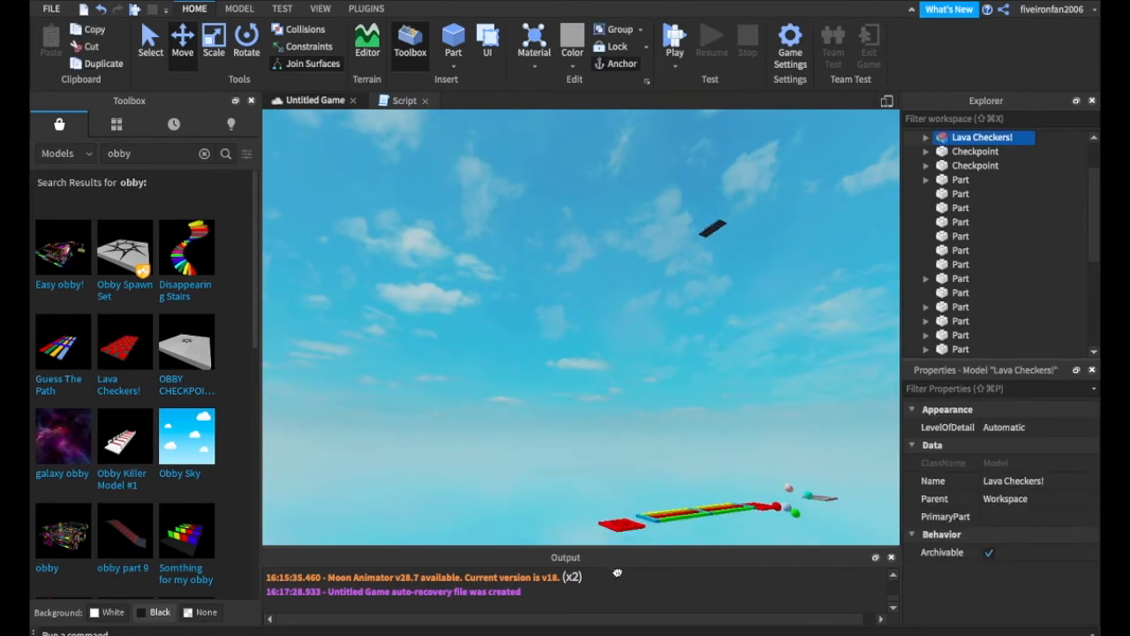
{"action": "key", "text": "w"}
{"action": "right_click_drag", "start_coordinate": [624, 529], "coordinate": [625, 527]}
{"action": "key", "text": "s"}
{"action": "left_click_drag", "start_coordinate": [634, 368], "coordinate": [613, 373]}
{"action": "left_click", "coordinate": [672, 361]}
{"action": "key", "text": "w"}
{"action": "right_click_drag", "start_coordinate": [673, 360], "coordinate": [672, 357]}
{"action": "key", "text": "d"}
{"action": "key", "text": "w"}
{"action": "left_click", "coordinate": [671, 356]}
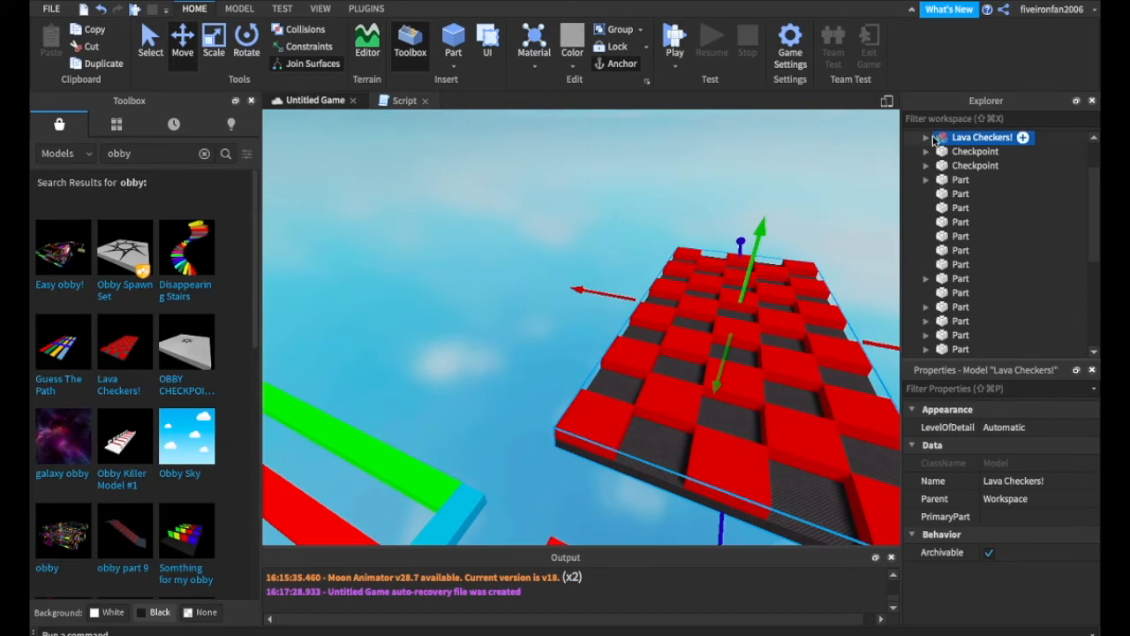
Step: Compare the creators and vote ratings of Lava Checkers!, Guess The Path, OBBY CHECKPOINT and Obby Spawn Set, and look further down the results
{"action": "mouse_move", "coordinate": [103, 383]}
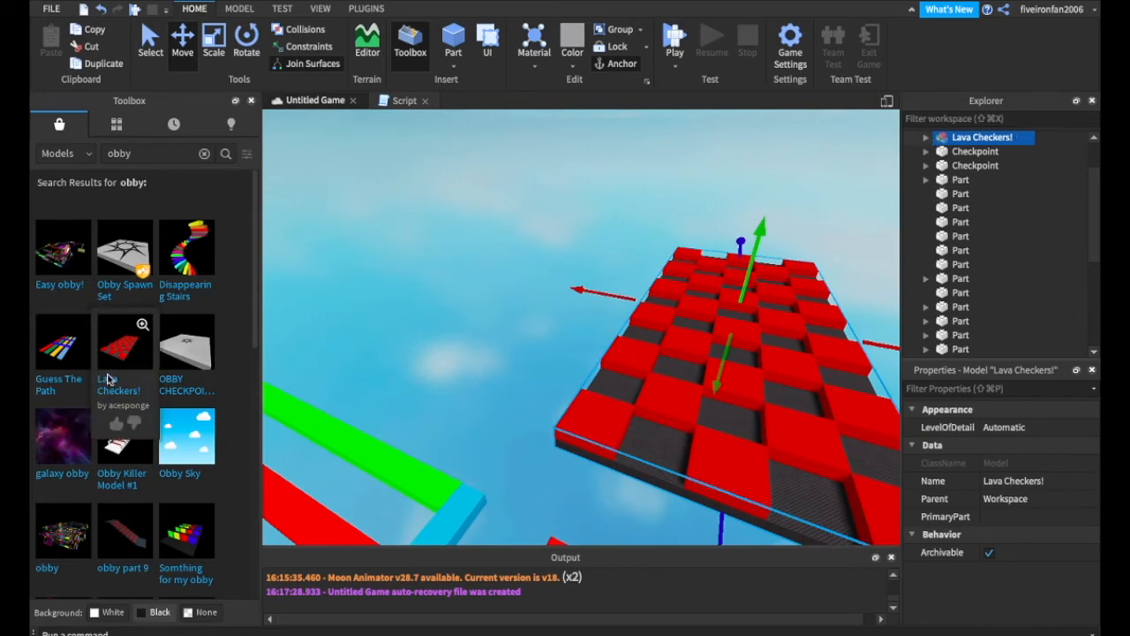
{"action": "mouse_move", "coordinate": [67, 374]}
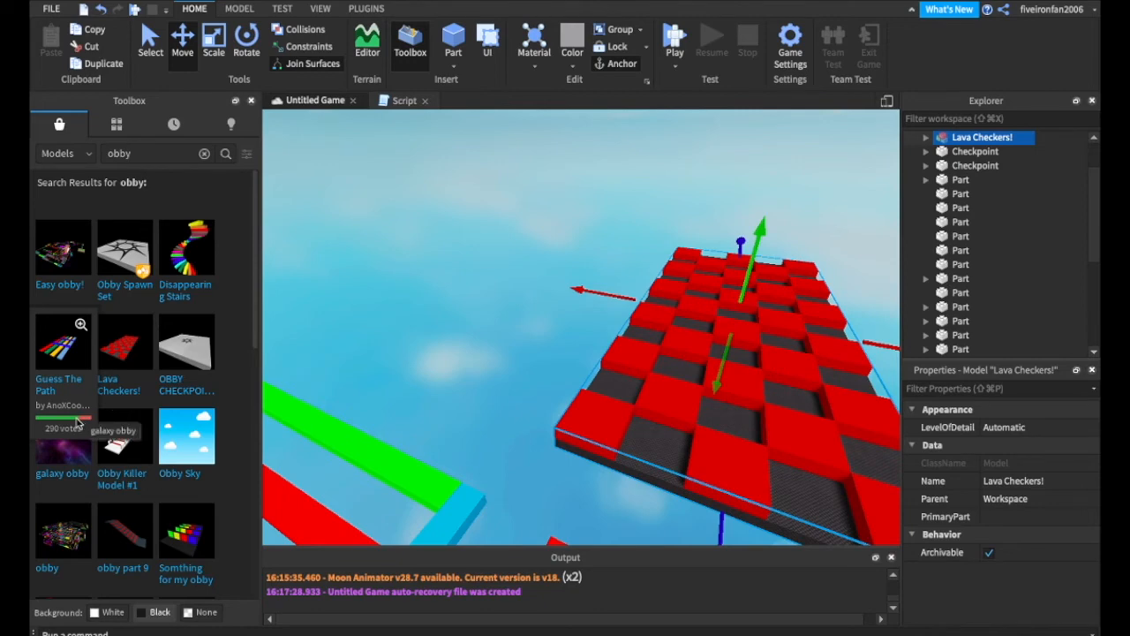
{"action": "mouse_move", "coordinate": [194, 328]}
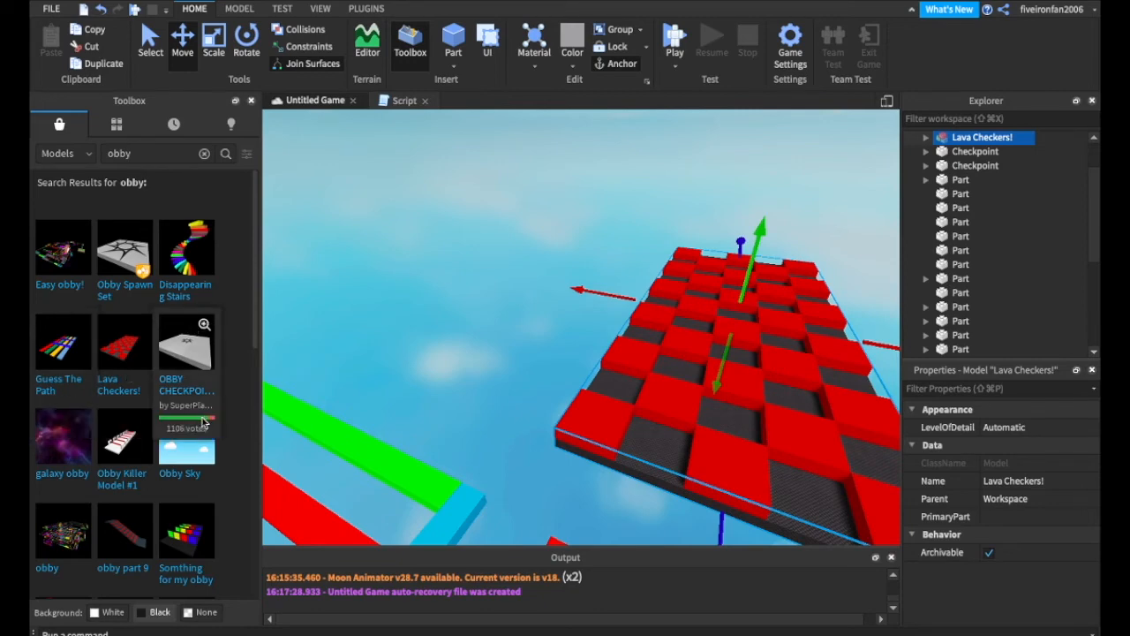
{"action": "mouse_move", "coordinate": [146, 277]}
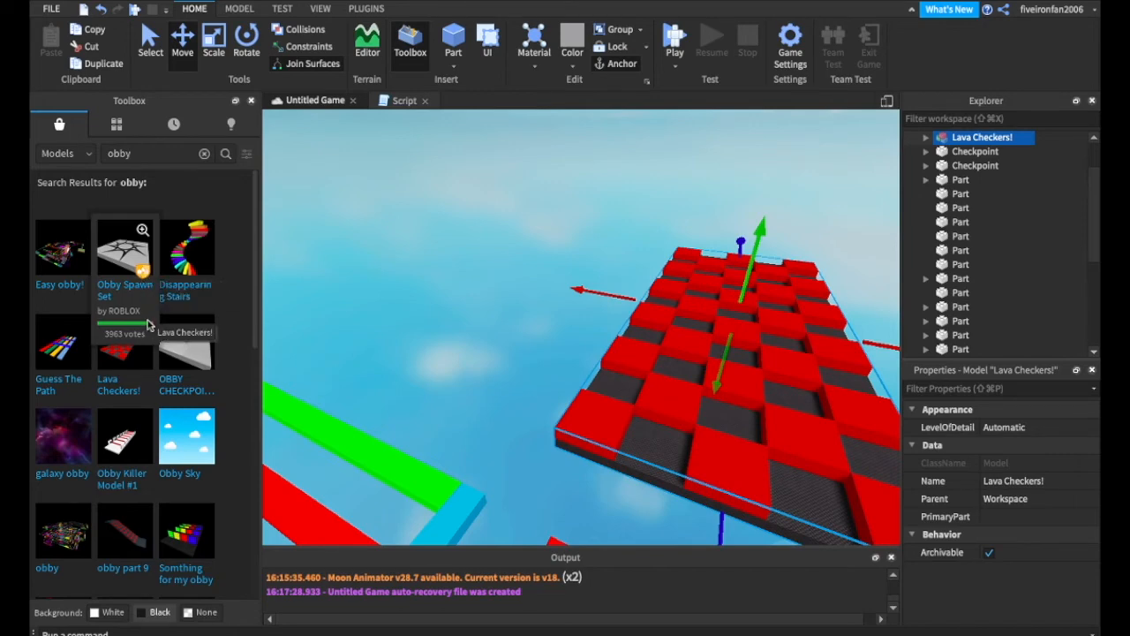
{"action": "scroll", "coordinate": [148, 324], "scroll_direction": "down", "scroll_amount": 3}
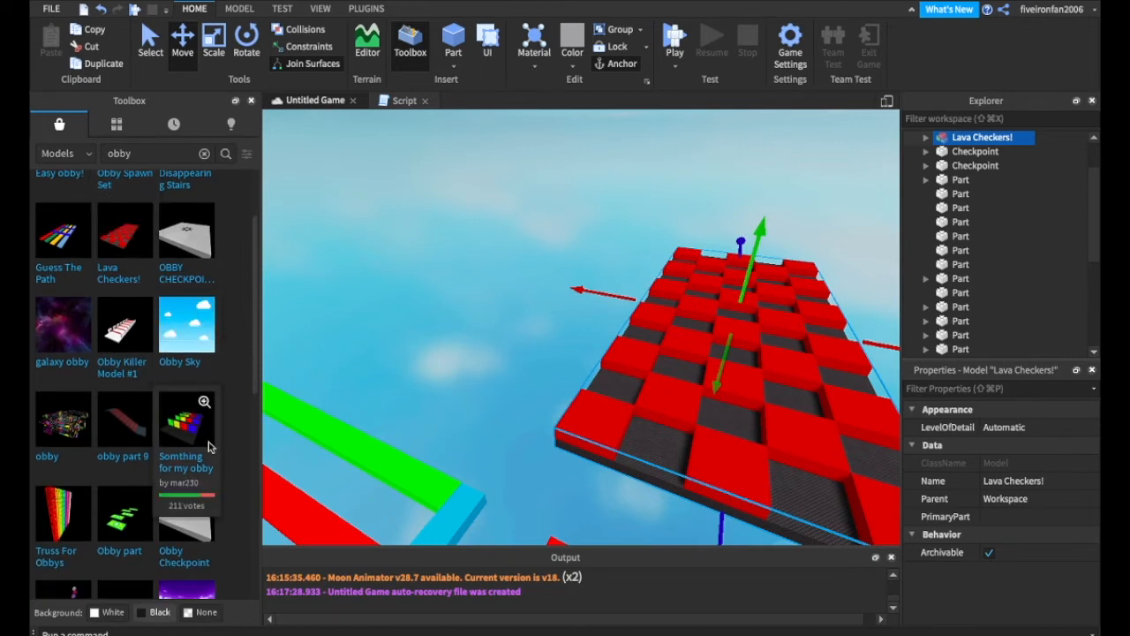
Step: Inspect the Lava Checkers! platform and its placement next to the far red checkpoint
{"action": "right_click_drag", "start_coordinate": [538, 383], "coordinate": [539, 382]}
{"action": "key", "text": "a"}
{"action": "key", "text": "s"}
{"action": "left_click", "coordinate": [453, 404]}
{"action": "right_click_drag", "start_coordinate": [452, 404], "coordinate": [451, 406]}
{"action": "key", "text": "a"}
{"action": "key", "text": "w"}
{"action": "key", "text": "a"}
{"action": "key", "text": "s"}
{"action": "key", "text": "s"}
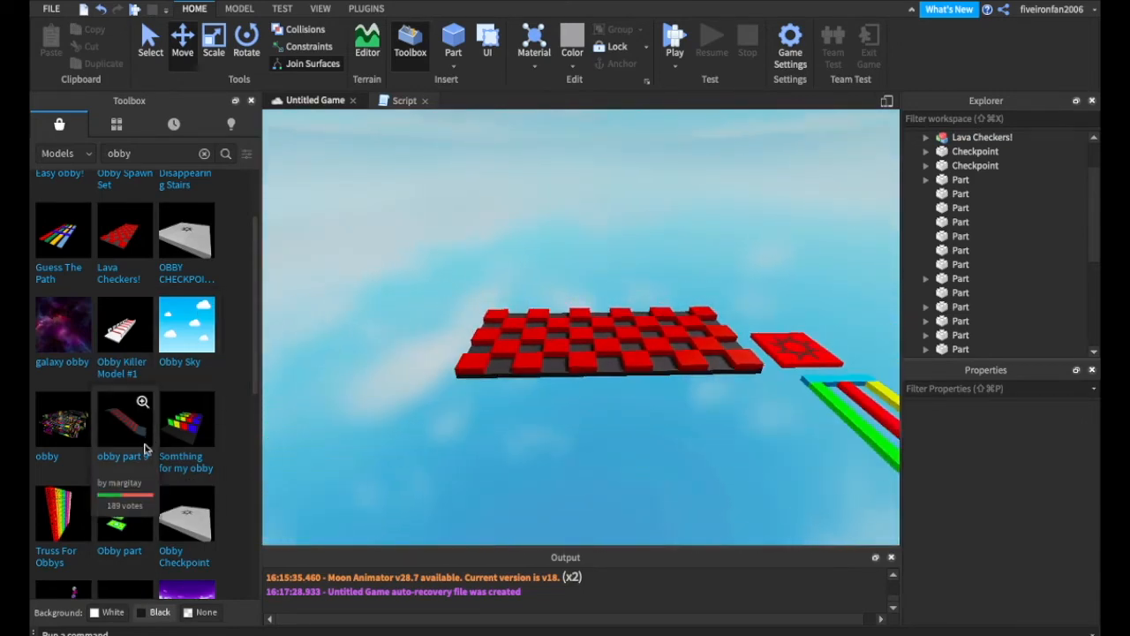
{"action": "scroll", "coordinate": [144, 452], "scroll_direction": "up", "scroll_amount": 3}
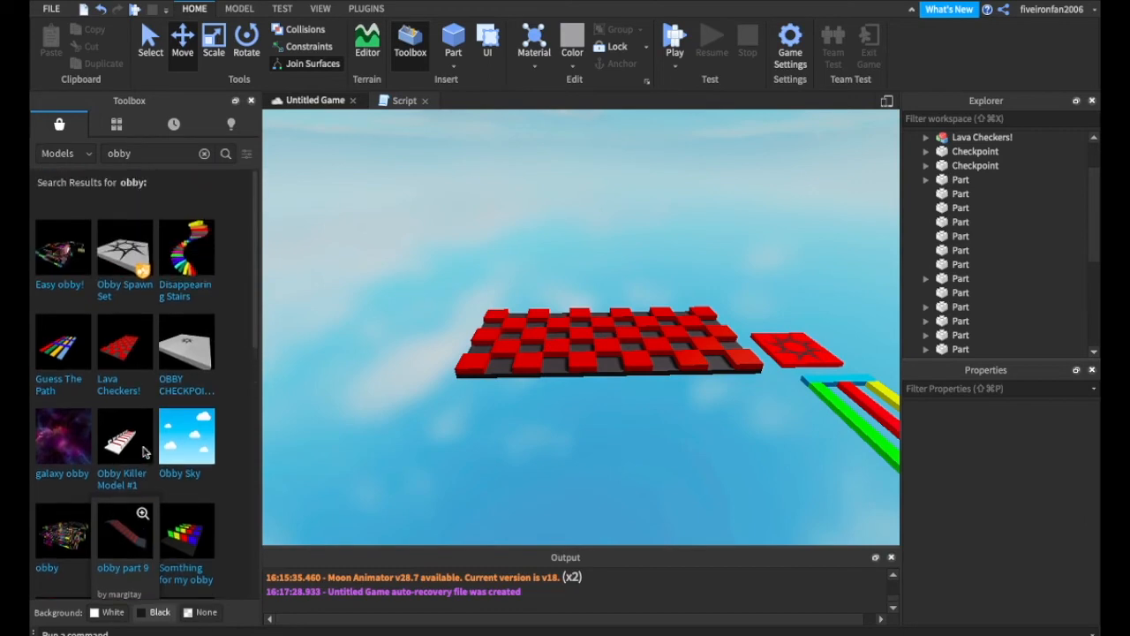
{"action": "key", "text": "w"}
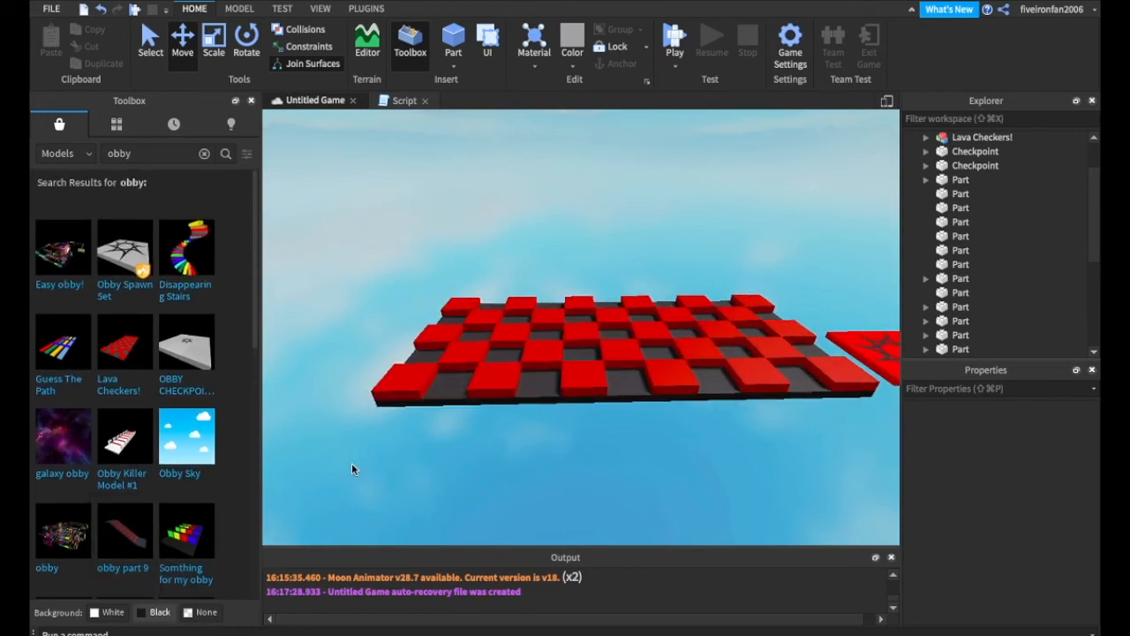
Step: Look over the whole obby from above, from the spheres and beam sections to the checkered lava platform
{"action": "right_click_drag", "start_coordinate": [351, 465], "coordinate": [452, 399]}
{"action": "key", "text": "a"}
{"action": "key", "text": "s"}
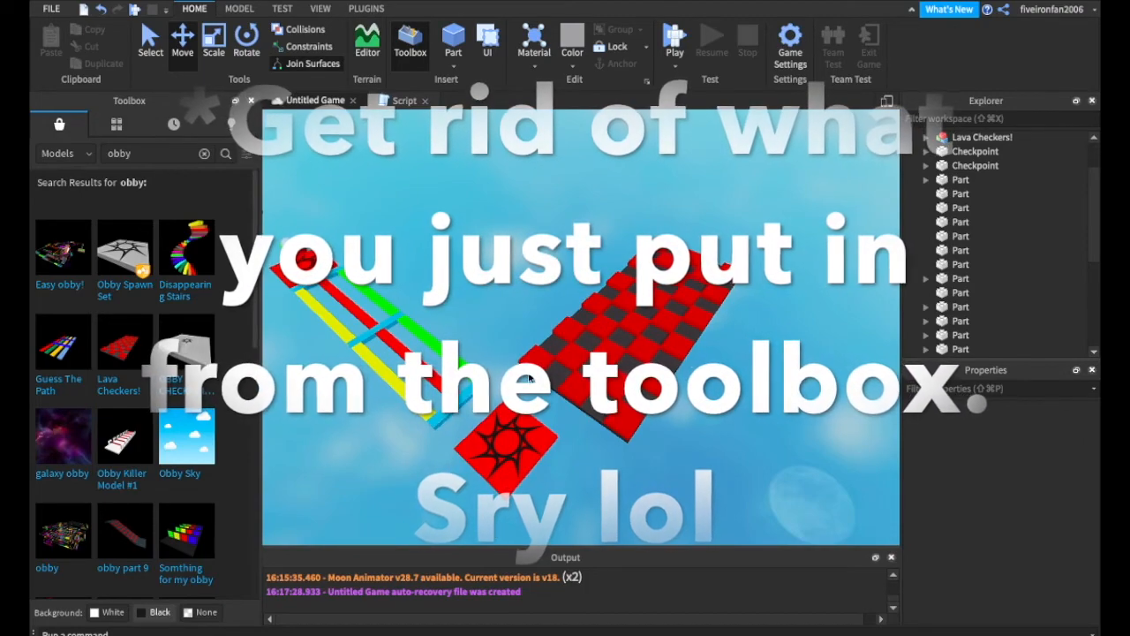
{"action": "right_click_drag", "start_coordinate": [569, 369], "coordinate": [564, 360]}
{"action": "key", "text": "w"}
{"action": "key", "text": "s"}
{"action": "key", "text": "w"}
{"action": "key", "text": "a"}
{"action": "key", "text": "s"}
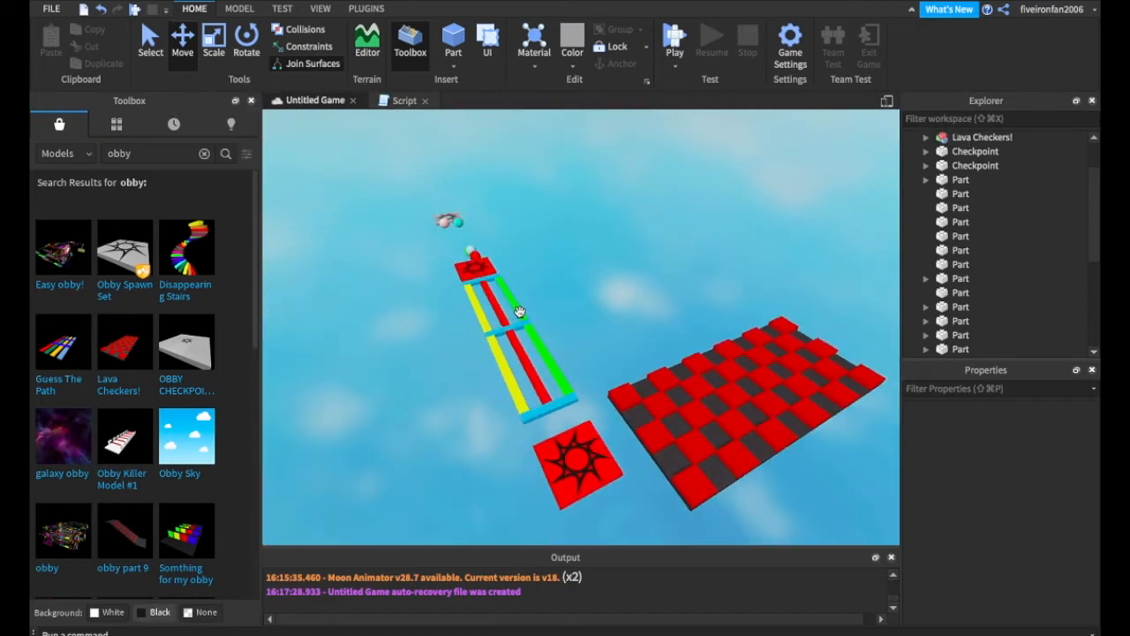
{"action": "key", "text": "w"}
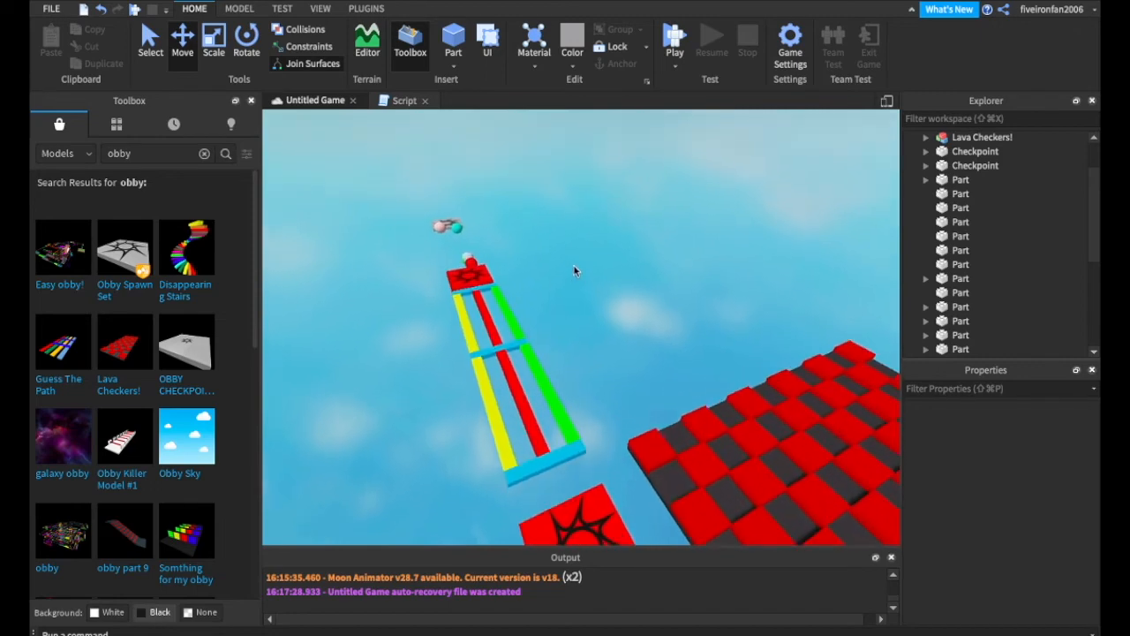
Step: Examine the collision setting of the second section's red beam and view that beam section from the side
{"action": "left_click", "coordinate": [526, 395]}
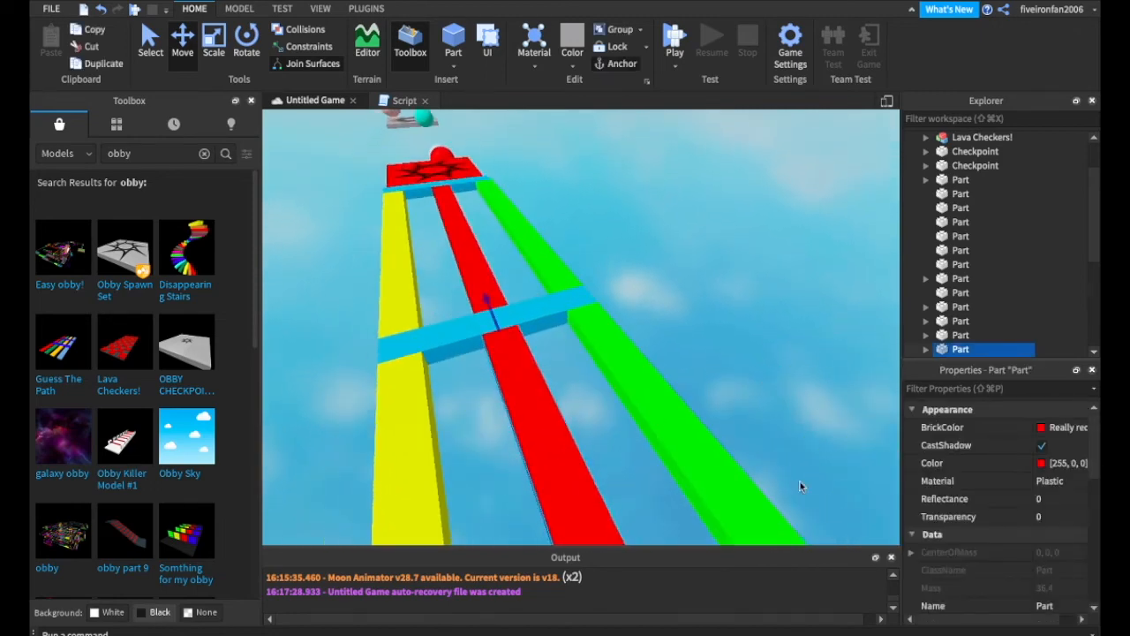
{"action": "scroll", "coordinate": [997, 519], "scroll_direction": "down", "scroll_amount": 5}
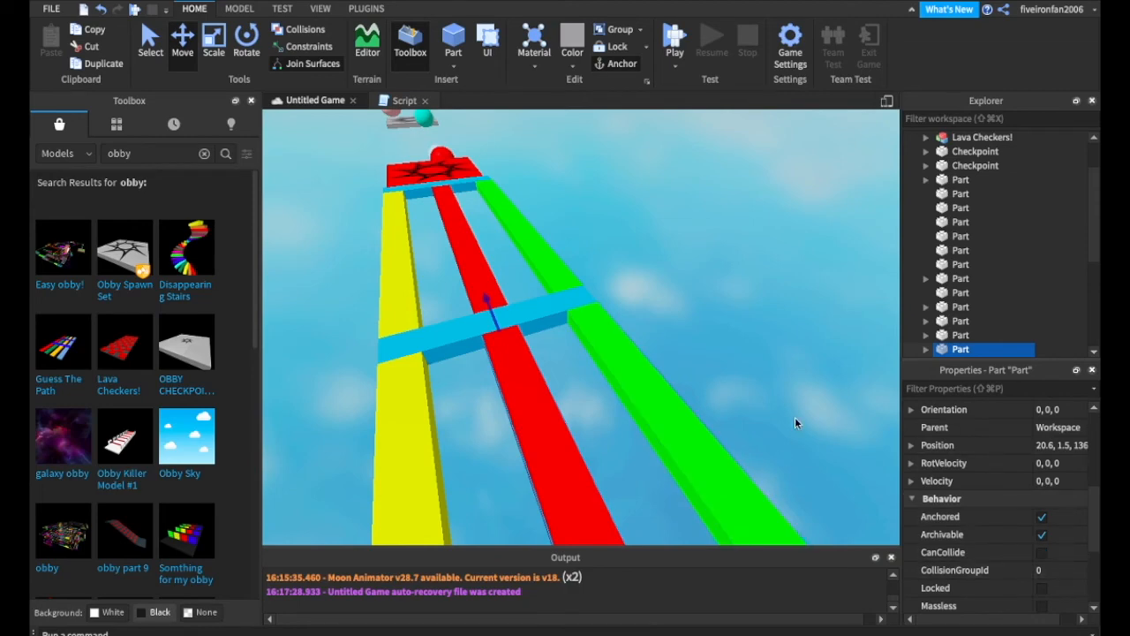
{"action": "right_click_drag", "start_coordinate": [812, 447], "coordinate": [813, 448]}
{"action": "scroll", "coordinate": [813, 450], "scroll_direction": "up", "scroll_amount": 3}
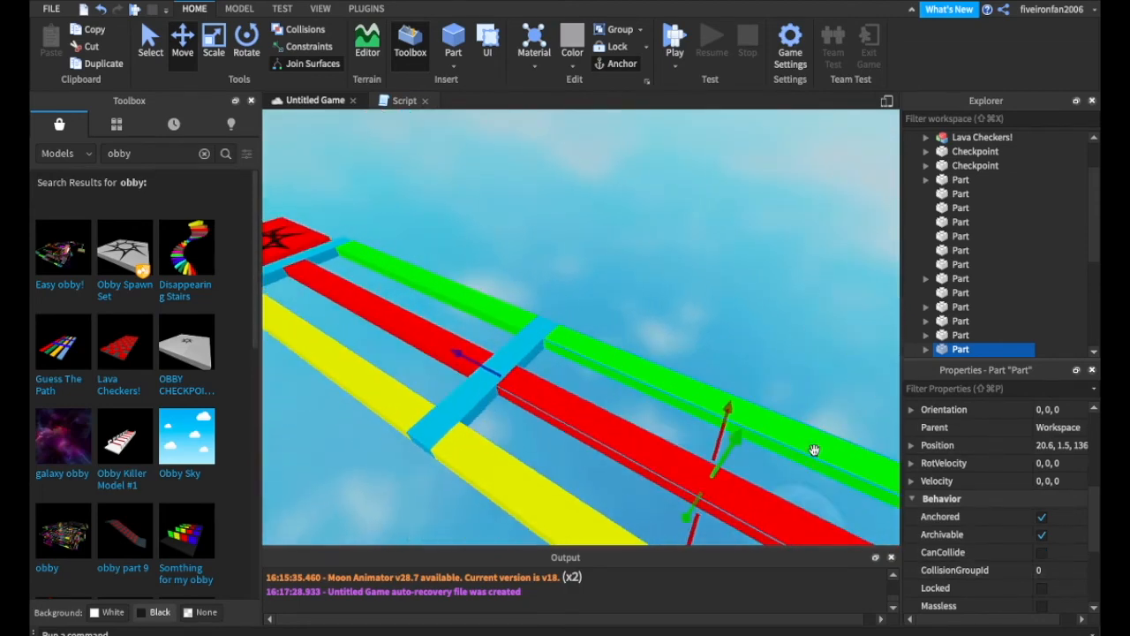
{"action": "scroll", "coordinate": [782, 397], "scroll_direction": "down", "scroll_amount": 6}
{"action": "scroll", "coordinate": [674, 253], "scroll_direction": "up", "scroll_amount": 8}
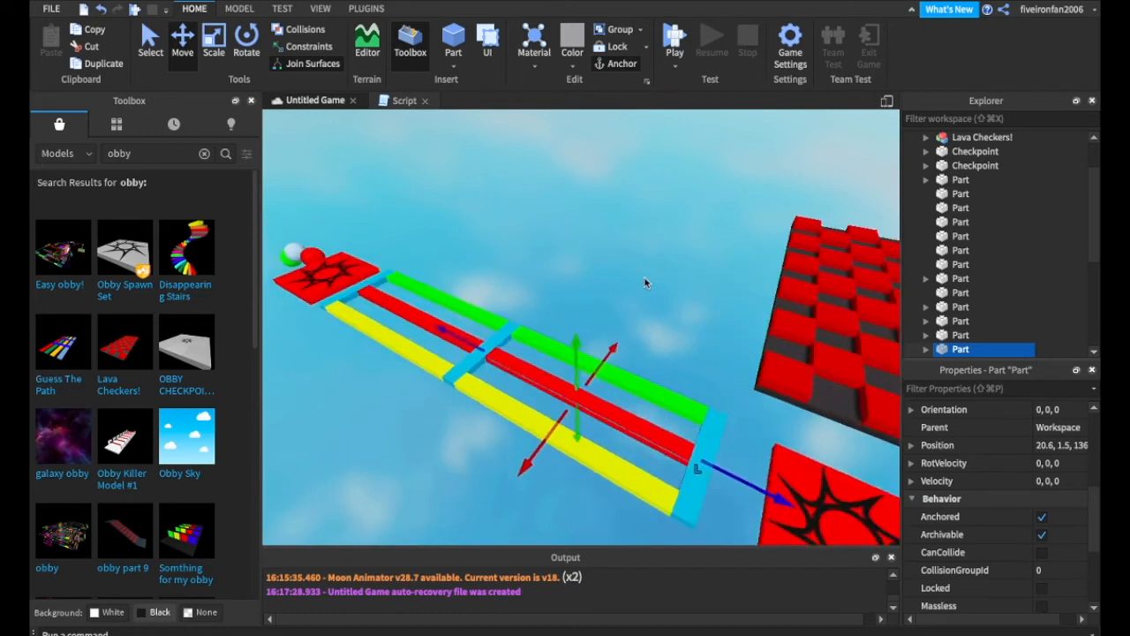
Step: Examine the collision setting of the second section's green beam for comparison with the red one
{"action": "left_click", "coordinate": [567, 389]}
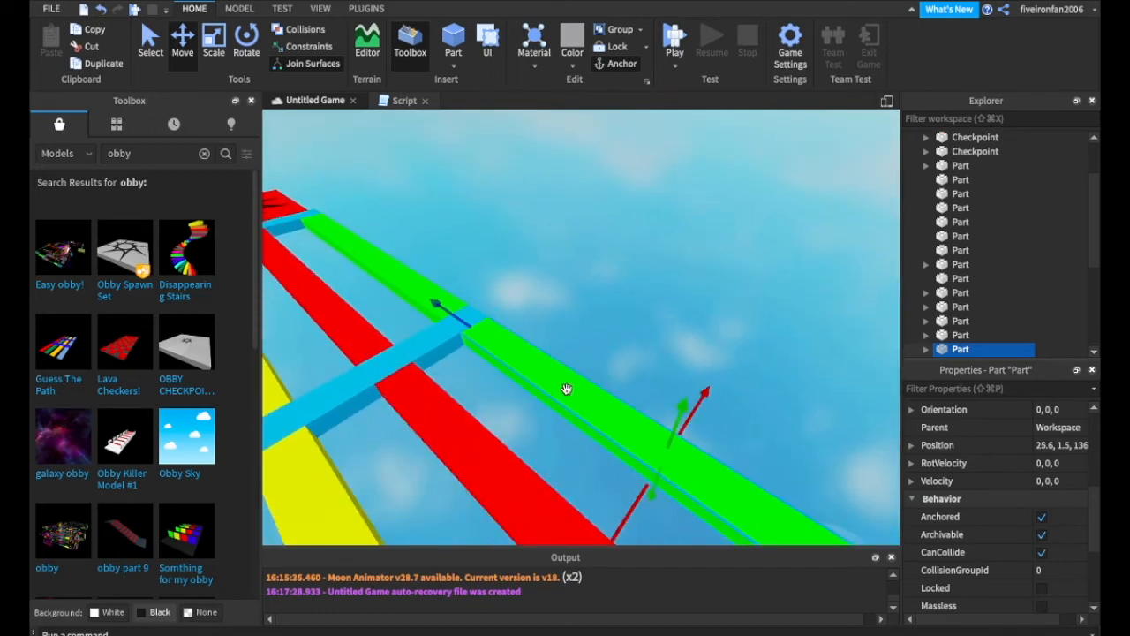
{"action": "scroll", "coordinate": [609, 372], "scroll_direction": "down", "scroll_amount": 7}
{"action": "scroll", "coordinate": [652, 278], "scroll_direction": "up", "scroll_amount": 5}
{"action": "scroll", "coordinate": [652, 278], "scroll_direction": "down", "scroll_amount": 6}
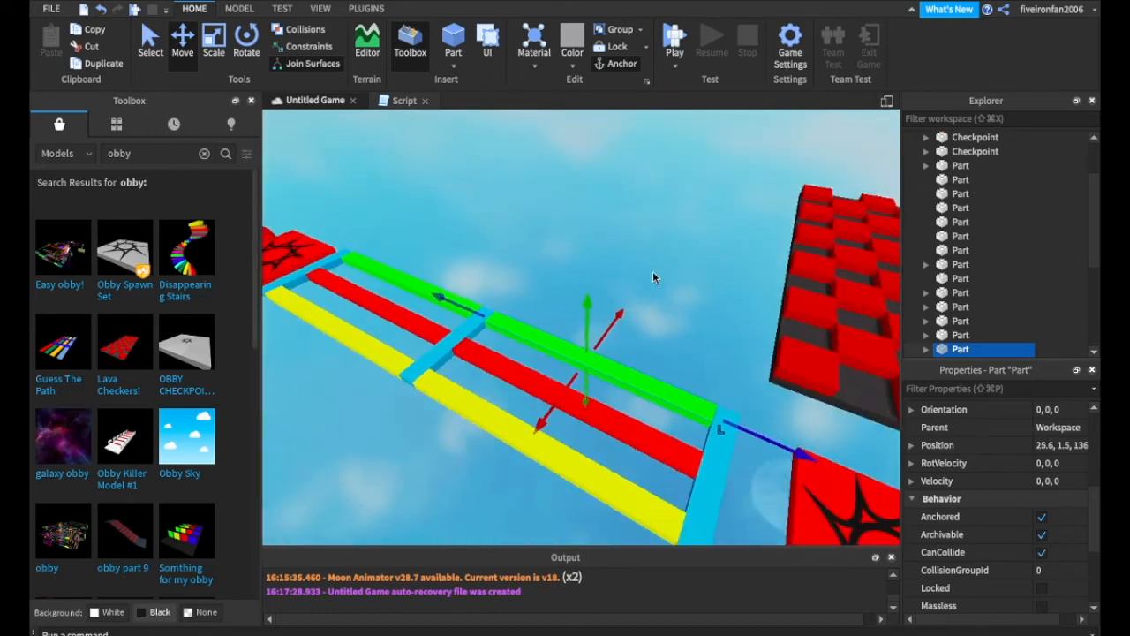
{"action": "scroll", "coordinate": [653, 292], "scroll_direction": "up", "scroll_amount": 5}
{"action": "scroll", "coordinate": [654, 301], "scroll_direction": "down", "scroll_amount": 1}
Step: Delete the Lava Checkers! model and move the far red checkpoint further away from the end of the beams
{"action": "left_click", "coordinate": [661, 329]}
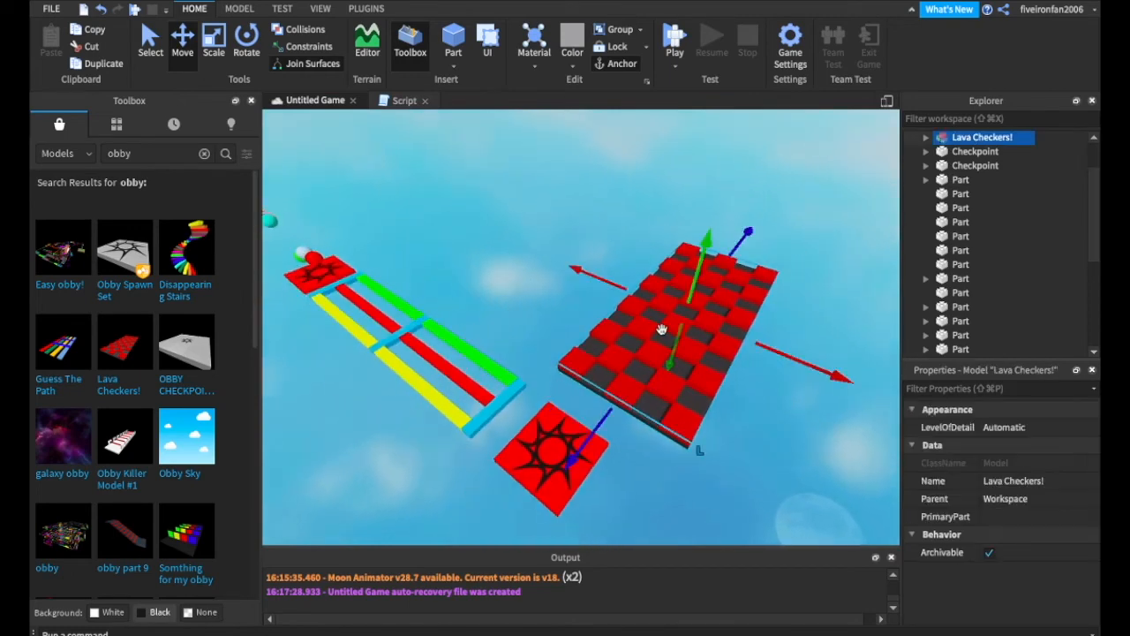
{"action": "key", "text": "Delete"}
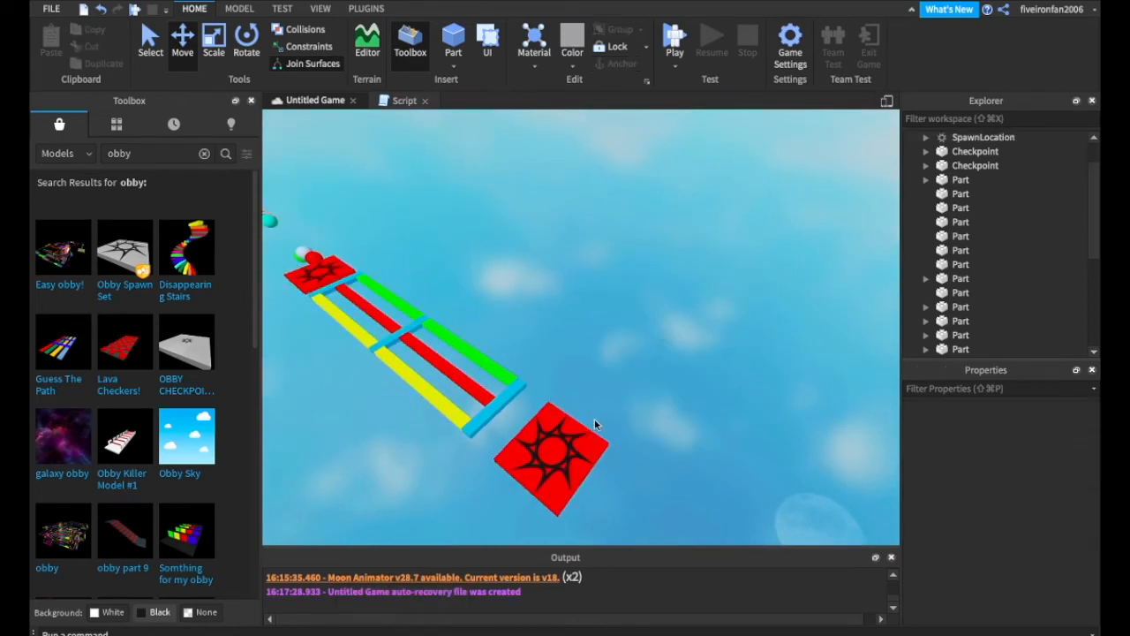
{"action": "left_click", "coordinate": [531, 477]}
{"action": "right_click_drag", "start_coordinate": [532, 477], "coordinate": [541, 480]}
{"action": "scroll", "coordinate": [591, 449], "scroll_direction": "down", "scroll_amount": 3}
{"action": "left_click_drag", "start_coordinate": [621, 412], "coordinate": [756, 430]}
Step: Duplicate the second section's three beams and end crossbar, and move the copy into the gap before the checkpoint as a third section
{"action": "key", "text": "w"}
{"action": "key", "text": "a"}
{"action": "left_click", "coordinate": [585, 329]}
{"action": "left_click_drag", "start_coordinate": [732, 334], "coordinate": [606, 474]}
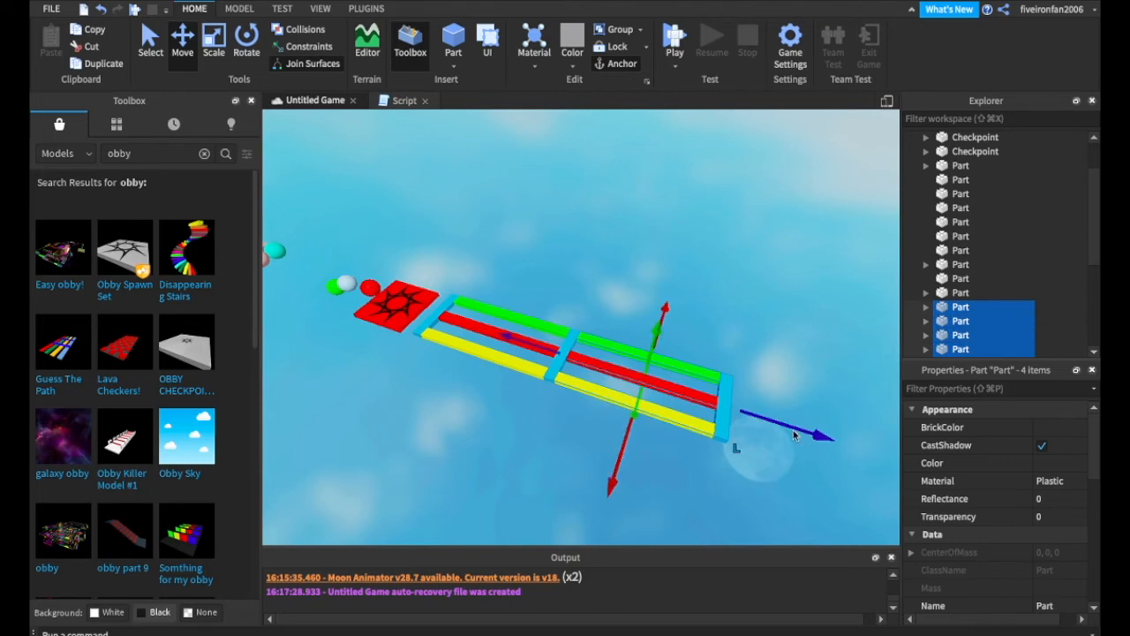
{"action": "left_click_drag", "start_coordinate": [792, 434], "coordinate": [815, 490]}
{"action": "mouse_move", "coordinate": [789, 426]}
{"action": "right_mouse_down"}
{"action": "mouse_move", "coordinate": [786, 411]}
{"action": "mouse_move", "coordinate": [789, 420]}
{"action": "right_mouse_up"}
{"action": "scroll", "coordinate": [787, 419], "scroll_direction": "down", "scroll_amount": 5}
Step: Select the third section's green, red and yellow beams and set their transparency to 1
{"action": "left_click", "coordinate": [597, 245]}
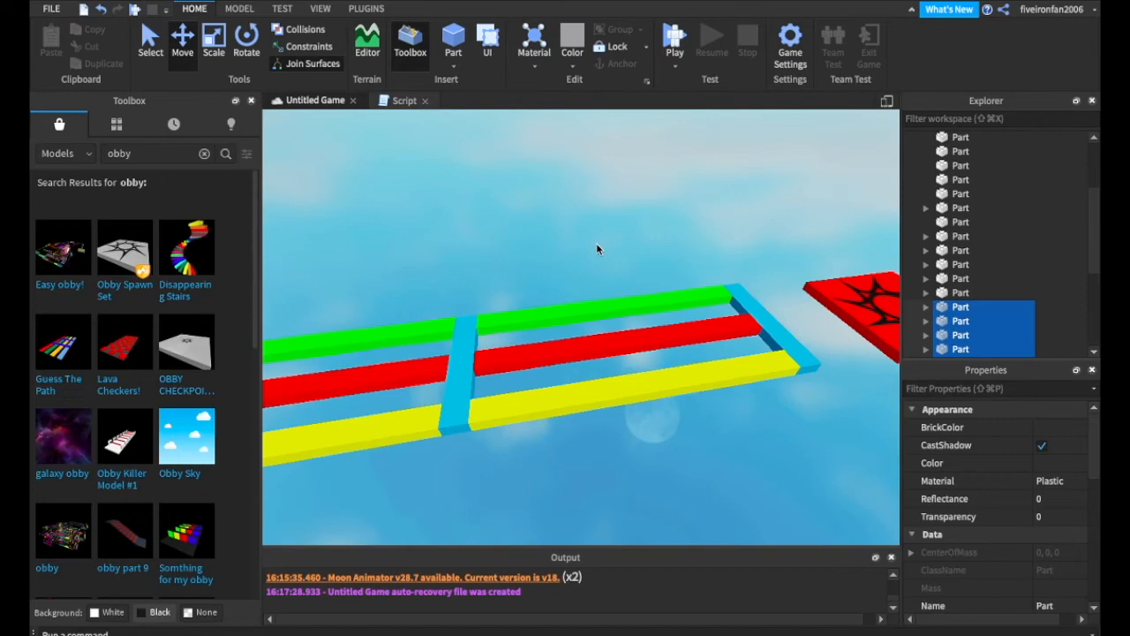
{"action": "left_click_drag", "start_coordinate": [660, 404], "coordinate": [590, 464]}
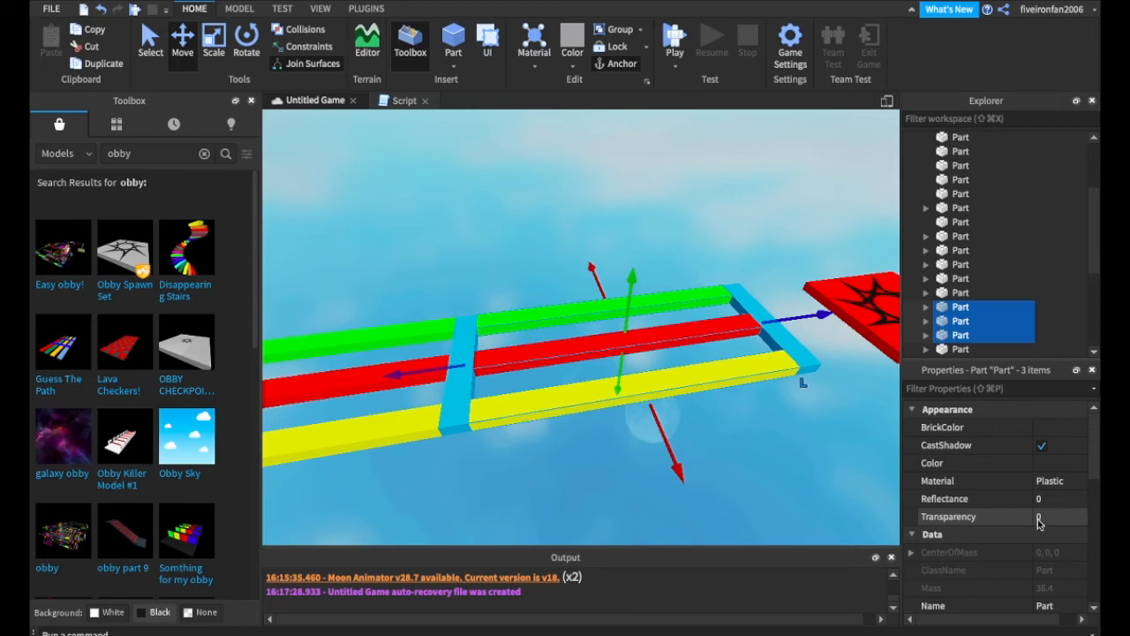
{"action": "left_click", "coordinate": [1040, 520]}
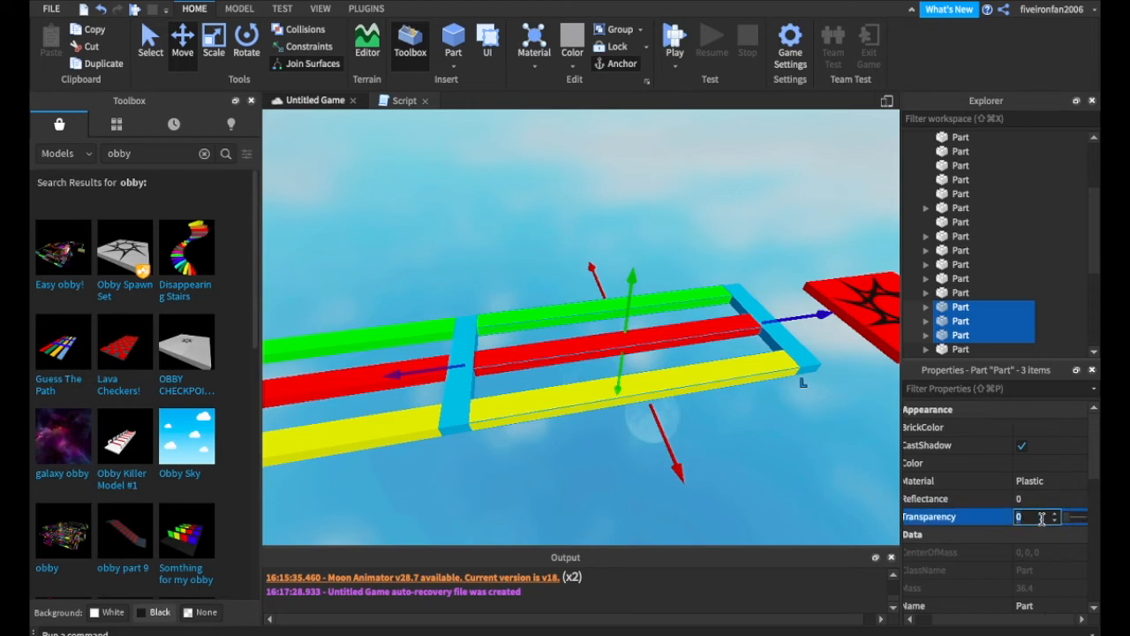
{"action": "type", "text": "1"}
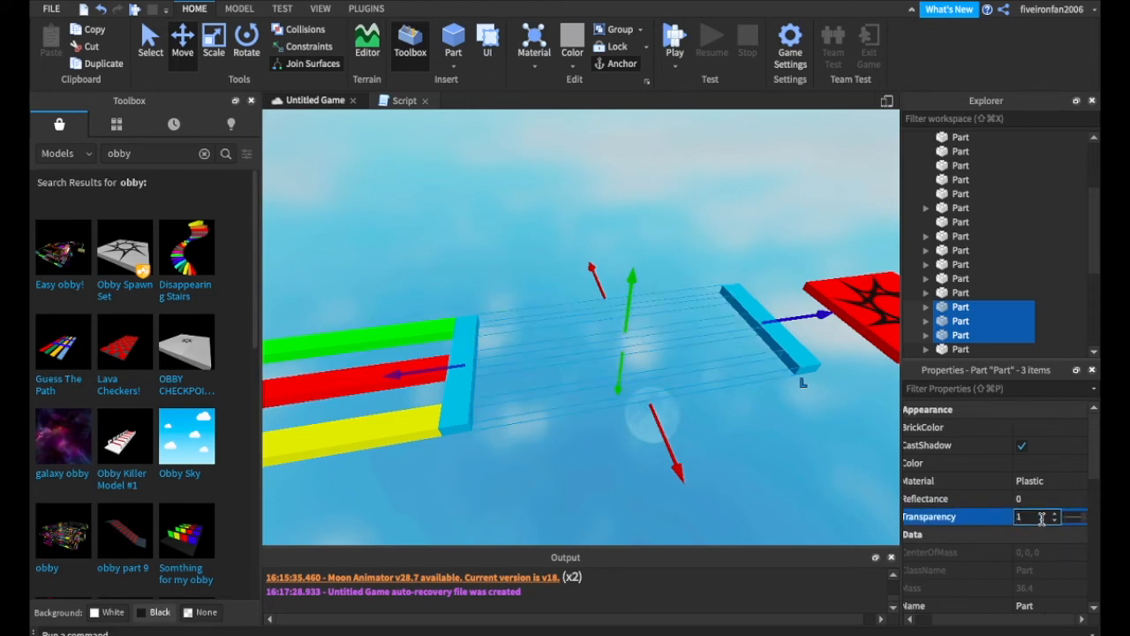
{"action": "key", "text": "BackSpace"}
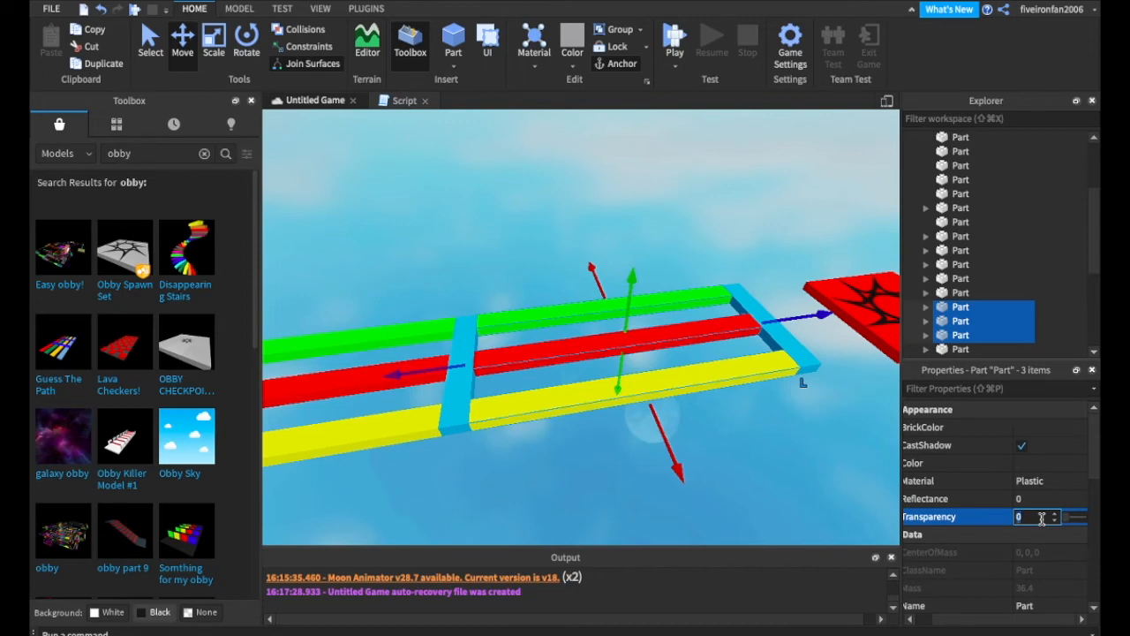
{"action": "left_click_drag", "start_coordinate": [1070, 526], "coordinate": [1096, 528]}
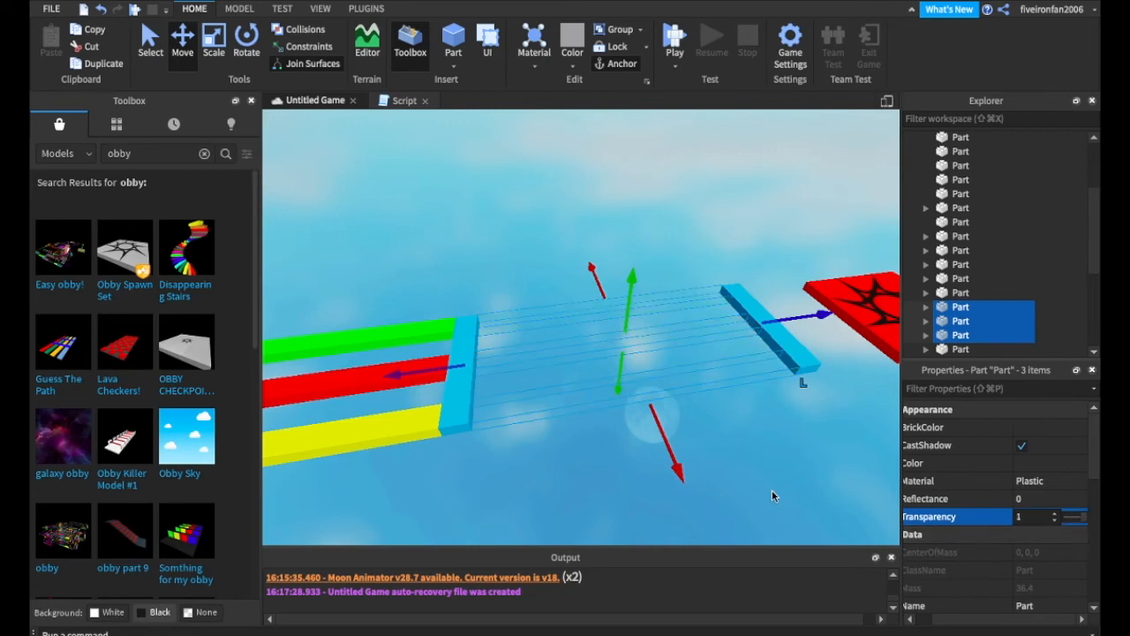
Step: Inspect the invisible-beam section from the player's approach and from farther above
{"action": "left_click", "coordinate": [776, 496]}
{"action": "scroll", "coordinate": [774, 491], "scroll_direction": "up", "scroll_amount": 3}
{"action": "right_click_drag", "start_coordinate": [775, 491], "coordinate": [773, 493]}
{"action": "scroll", "coordinate": [772, 492], "scroll_direction": "down", "scroll_amount": 3}
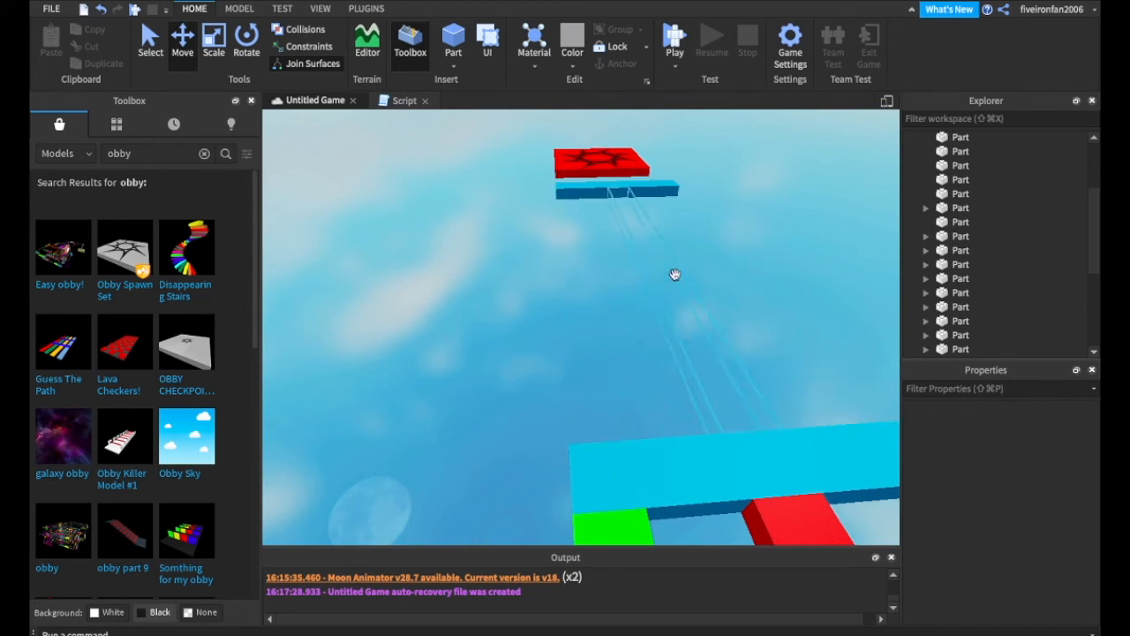
{"action": "key", "text": "s"}
{"action": "right_click_drag", "start_coordinate": [707, 292], "coordinate": [708, 292]}
{"action": "scroll", "coordinate": [708, 293], "scroll_direction": "down", "scroll_amount": 3}
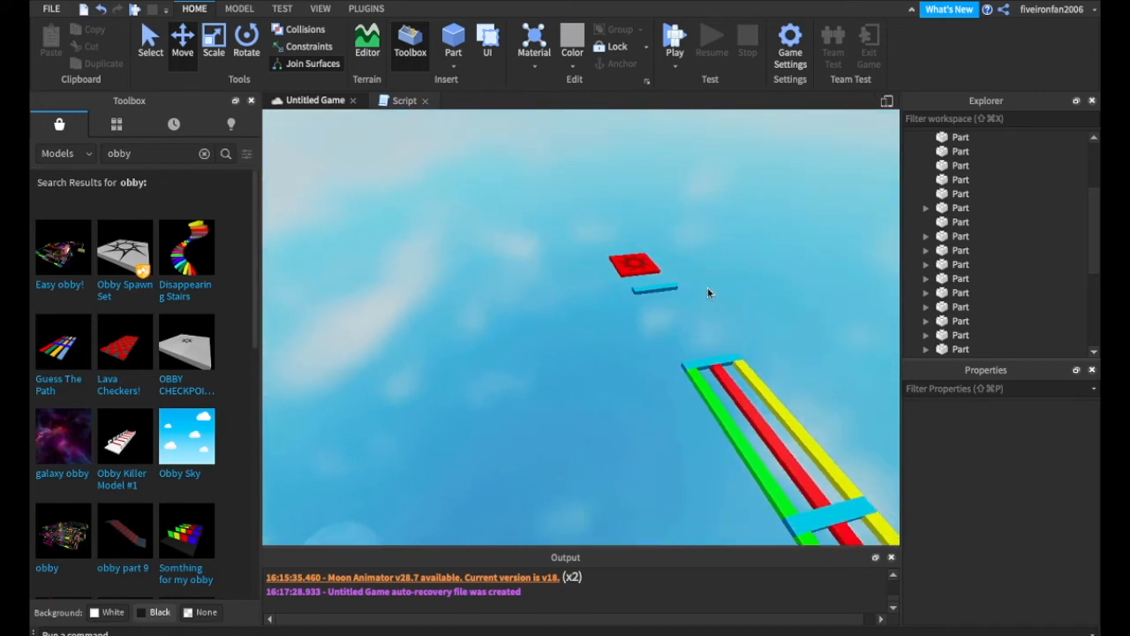
Step: Undo the beam transparency, the added third section, the checkpoint move and the deletion of Lava Checkers!
{"action": "key", "text": "super+z"}
{"action": "key", "text": "super+z"}
{"action": "key", "text": "super+z"}
{"action": "key", "text": "super+z"}
{"action": "key", "text": "super+z"}
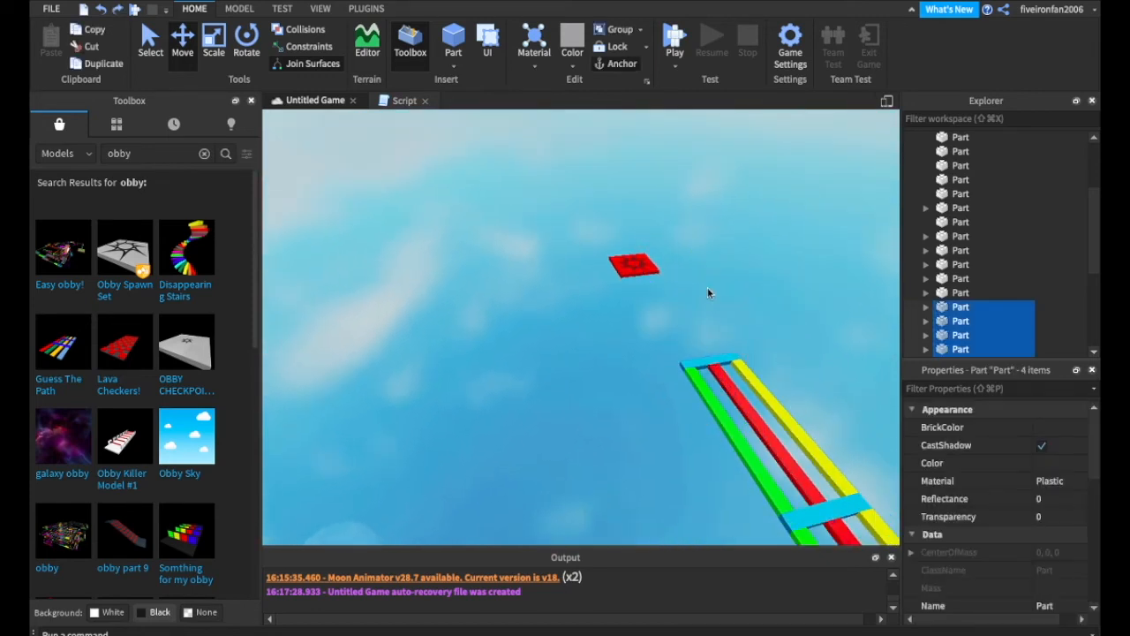
{"action": "left_click", "coordinate": [535, 201]}
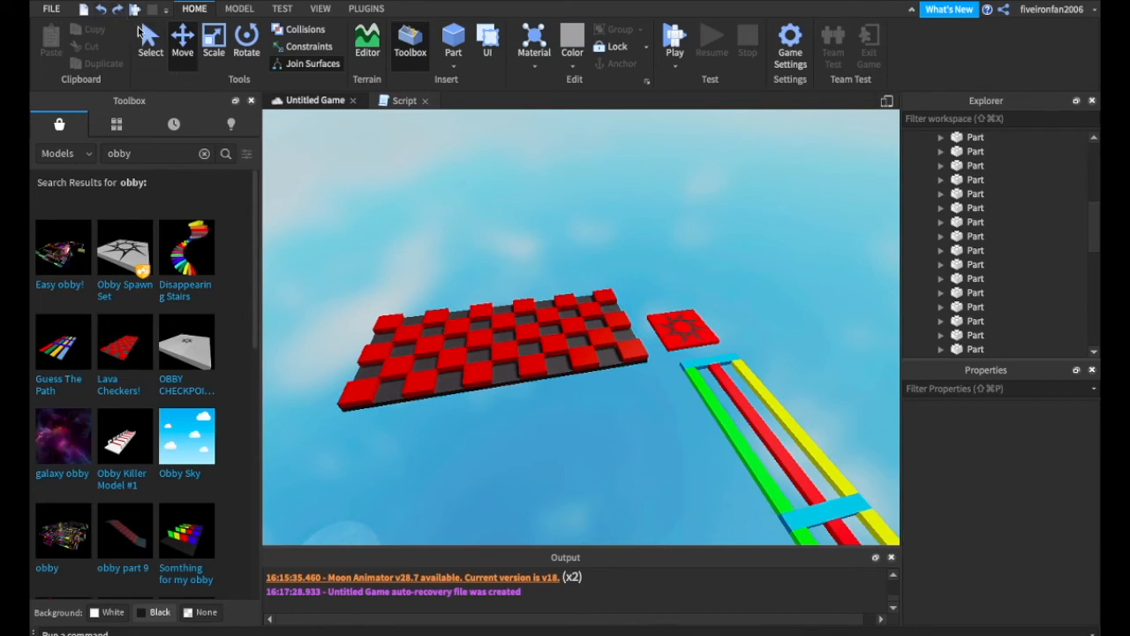
{"action": "scroll", "coordinate": [418, 214], "scroll_direction": "up", "scroll_amount": 4}
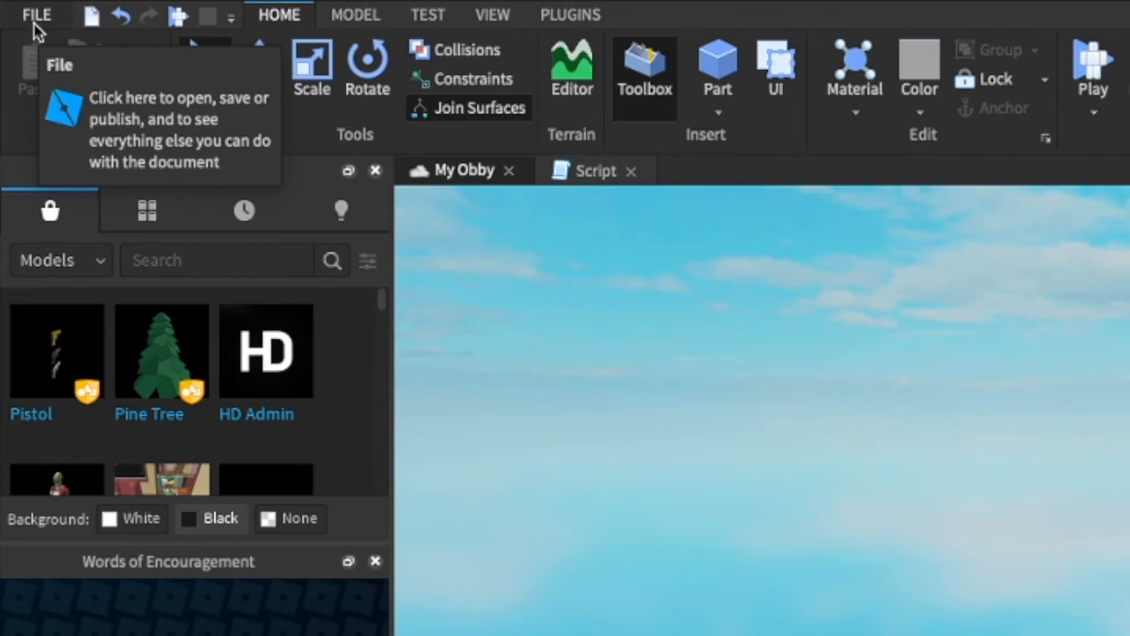
Step: Publish the place to Roblox as a new game named "My Obby" and dismiss the publishing dialog
{"action": "left_click", "coordinate": [34, 23]}
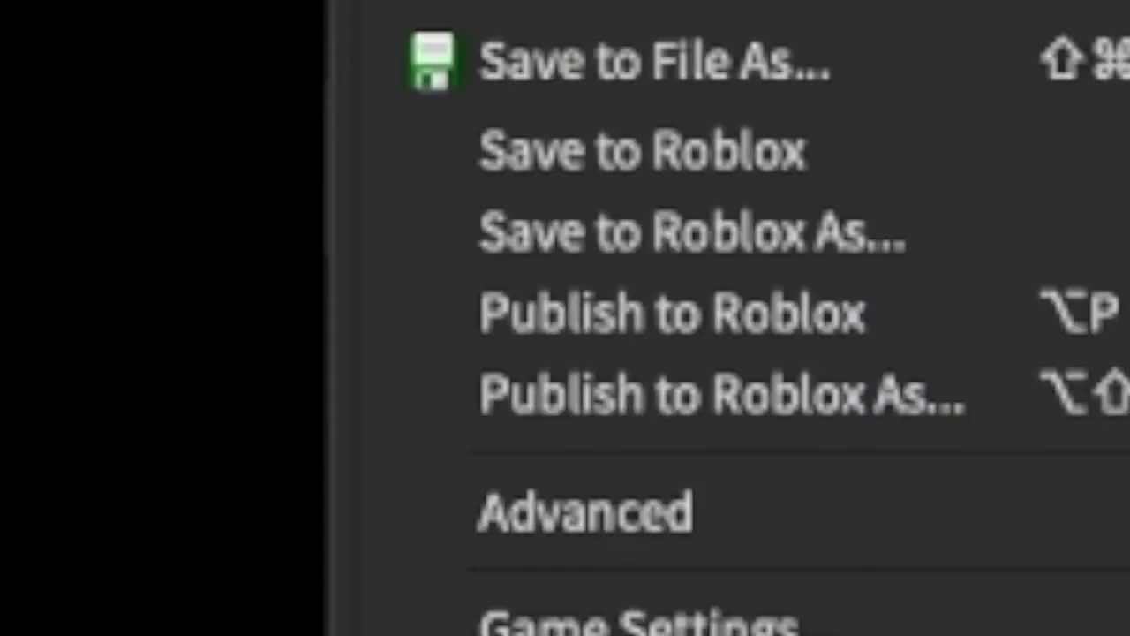
{"action": "left_click", "coordinate": [661, 407]}
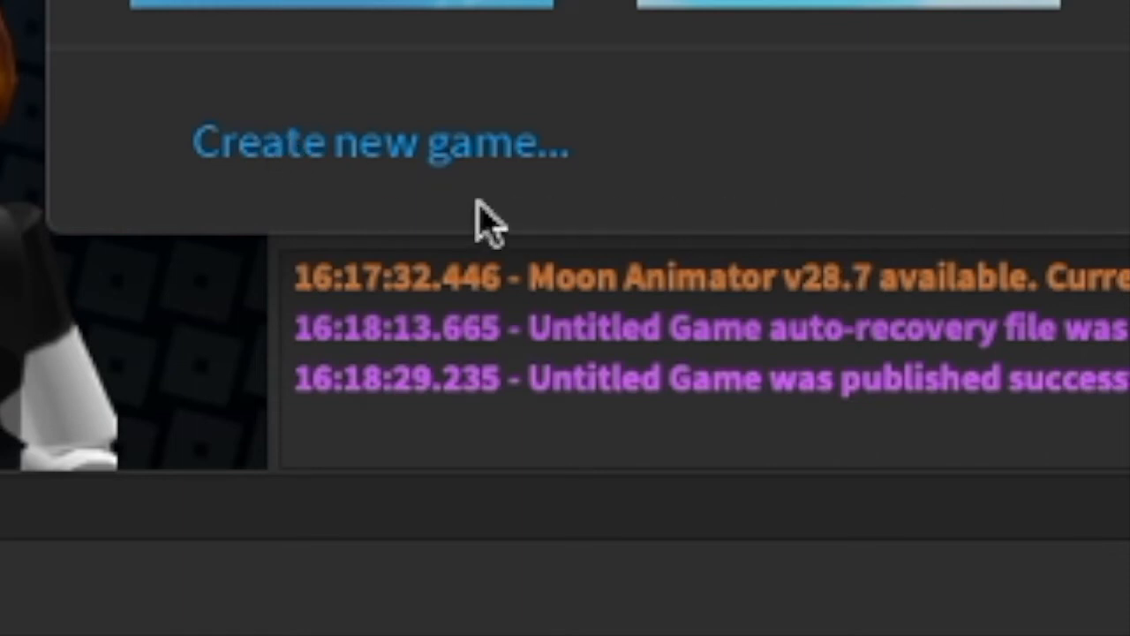
{"action": "left_click", "coordinate": [462, 156]}
{"action": "left_click_drag", "start_coordinate": [615, 101], "coordinate": [466, 97]}
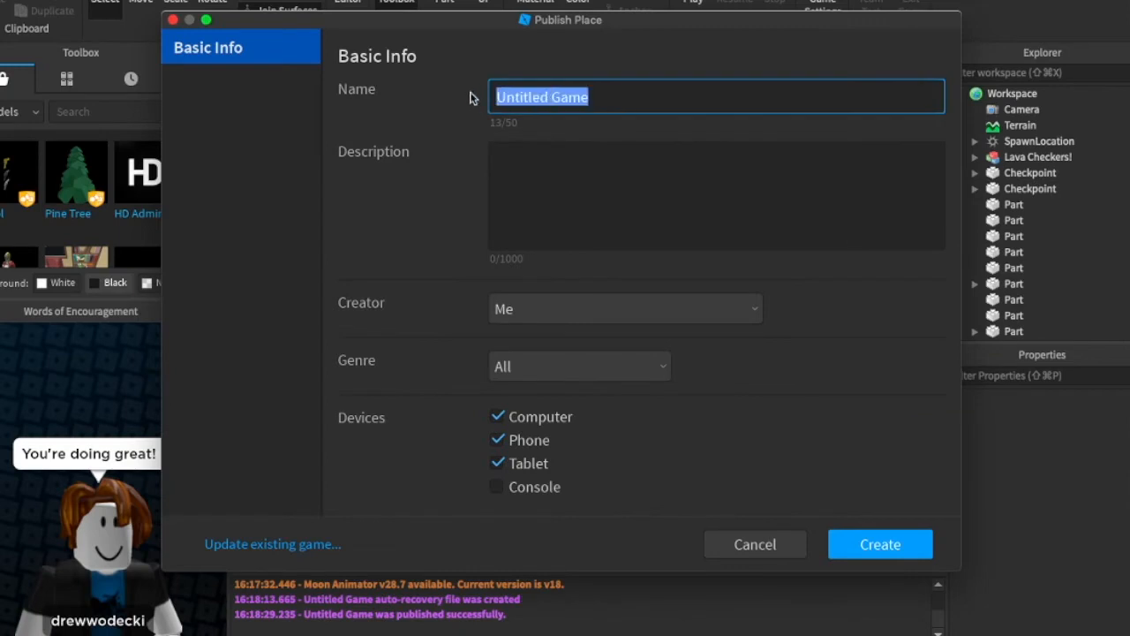
{"action": "type", "text": "My Obby"}
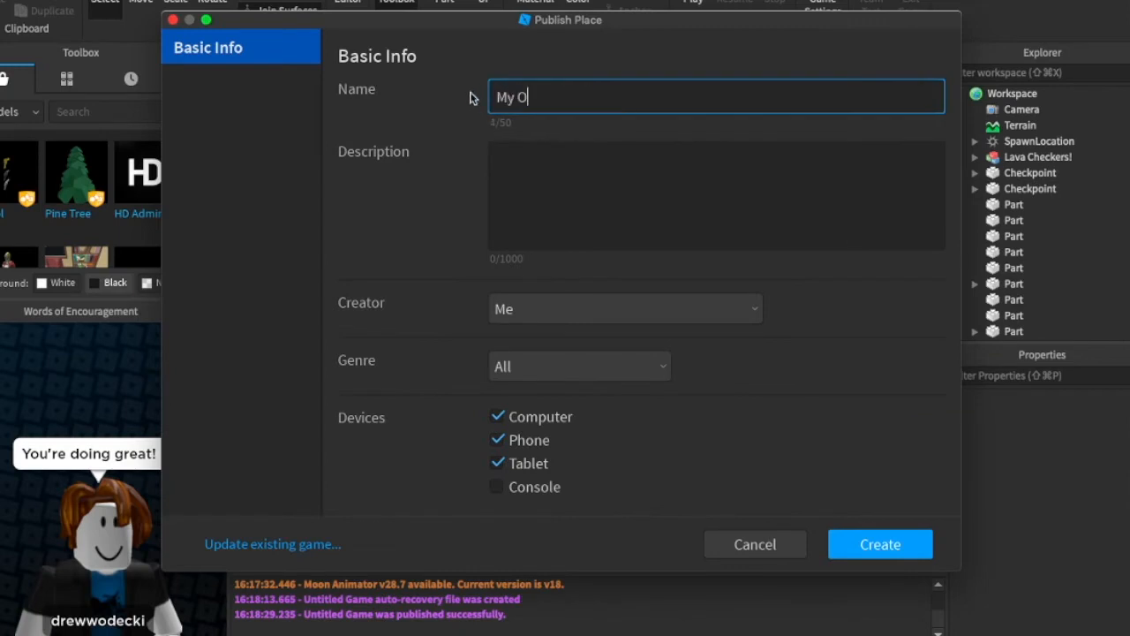
{"action": "left_click", "coordinate": [888, 547]}
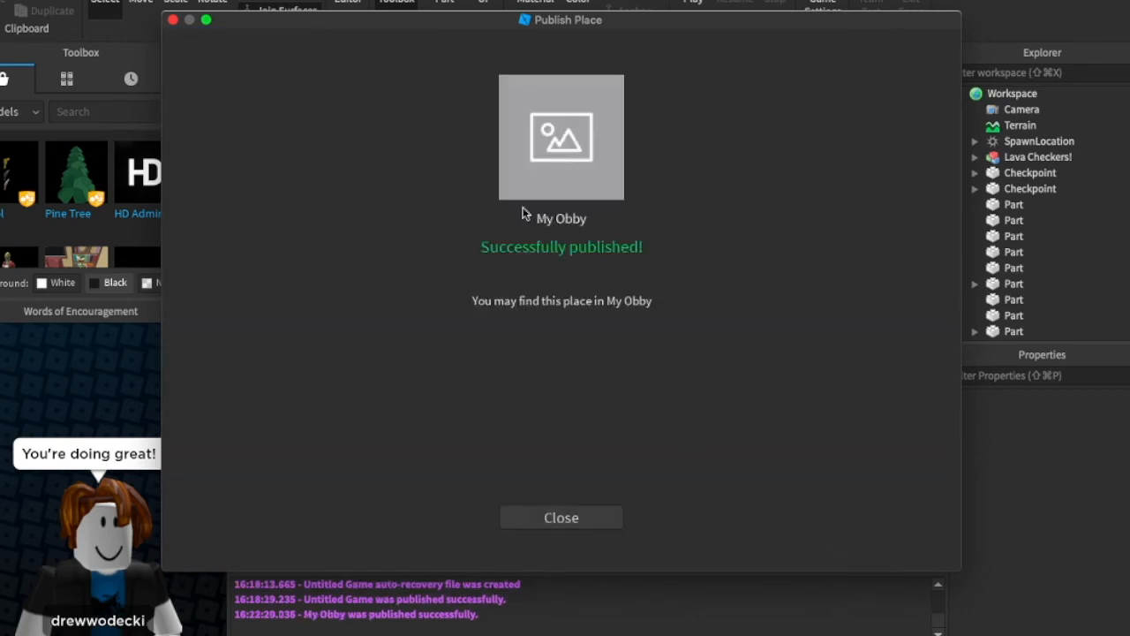
{"action": "left_click", "coordinate": [586, 518]}
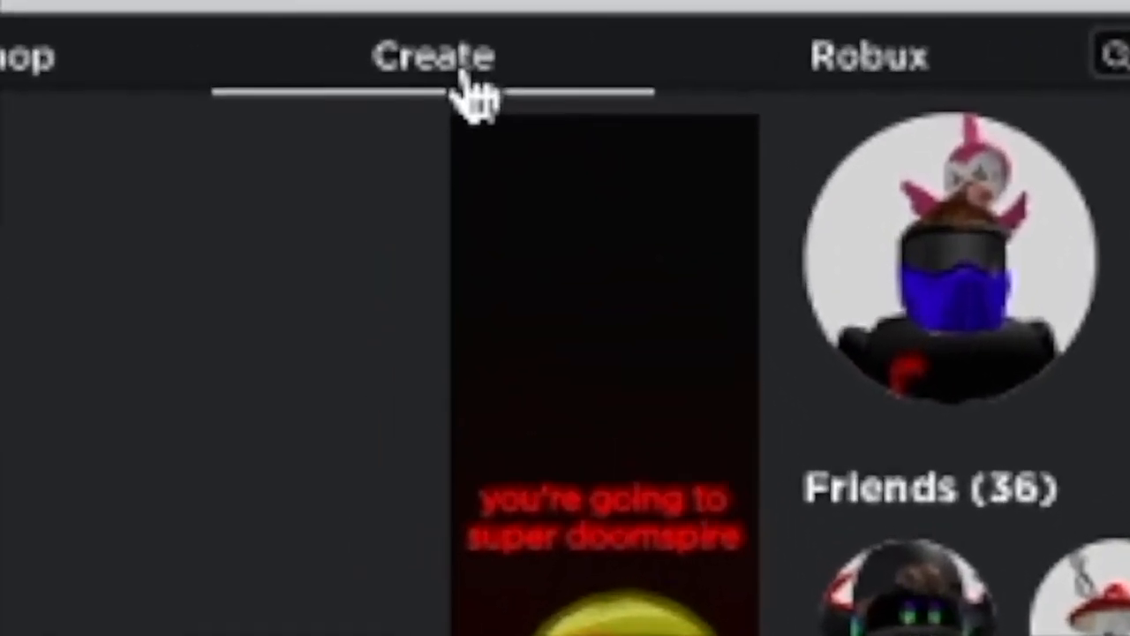
Step: On the Roblox website, open the configuration of My Obby from the created games, set its privacy to Public and save
{"action": "left_click", "coordinate": [345, 19]}
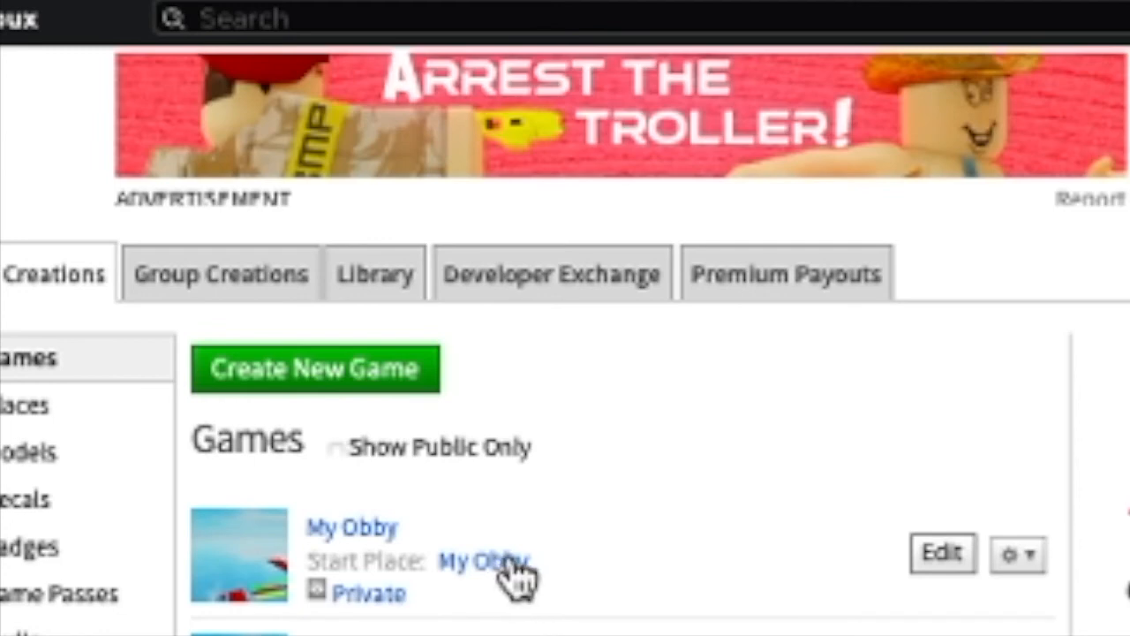
{"action": "left_click", "coordinate": [322, 594]}
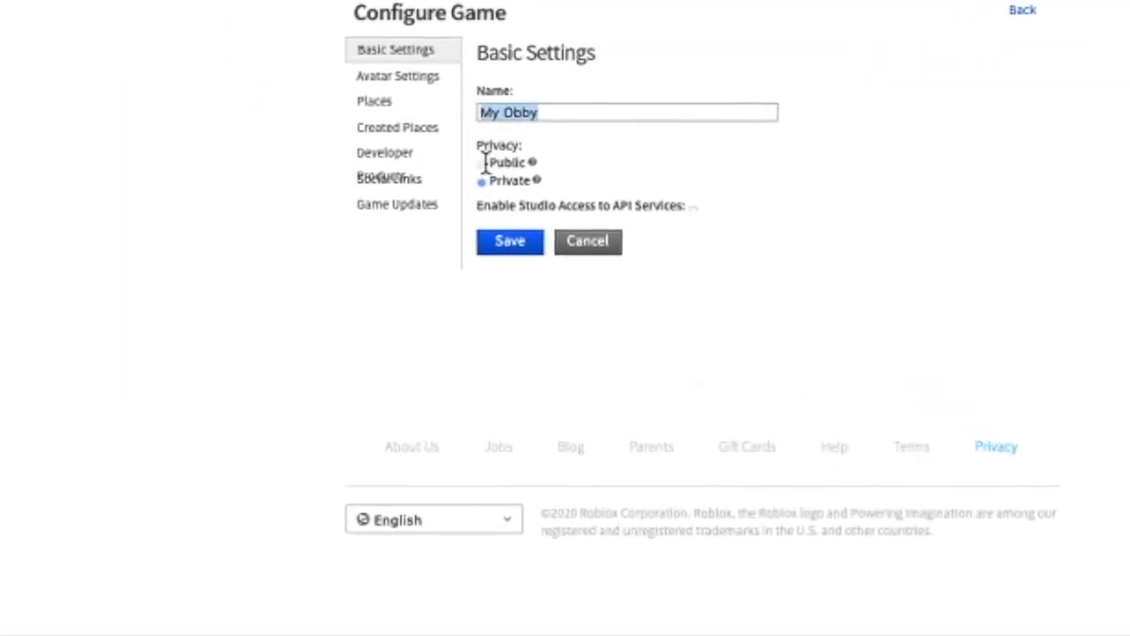
{"action": "left_click", "coordinate": [483, 163]}
{"action": "left_click", "coordinate": [510, 242]}
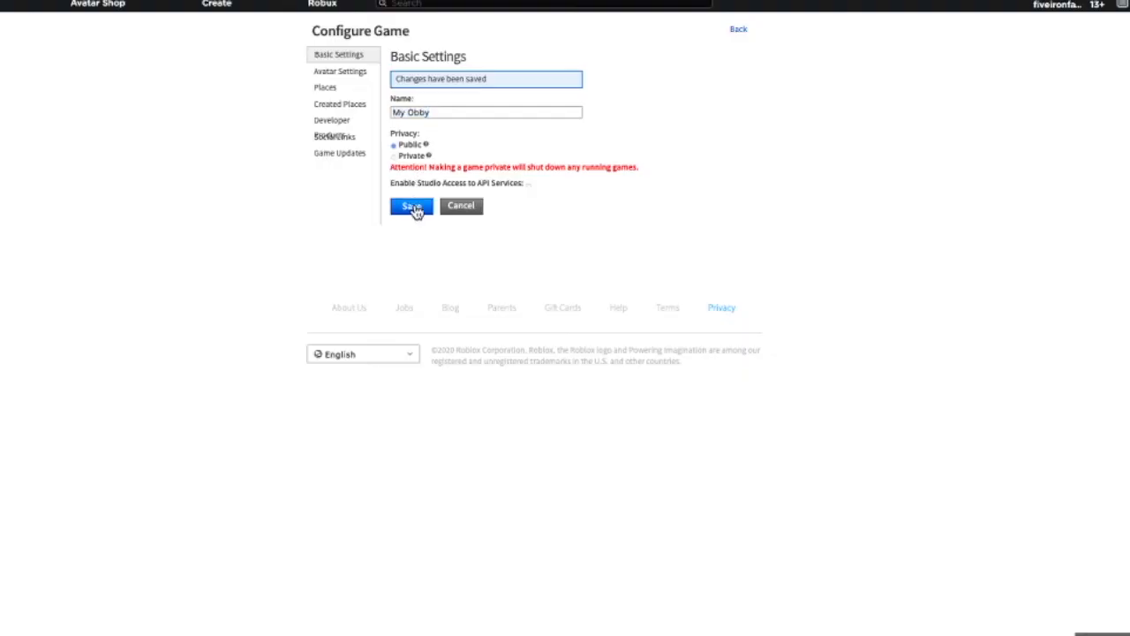
{"action": "left_click", "coordinate": [413, 208]}
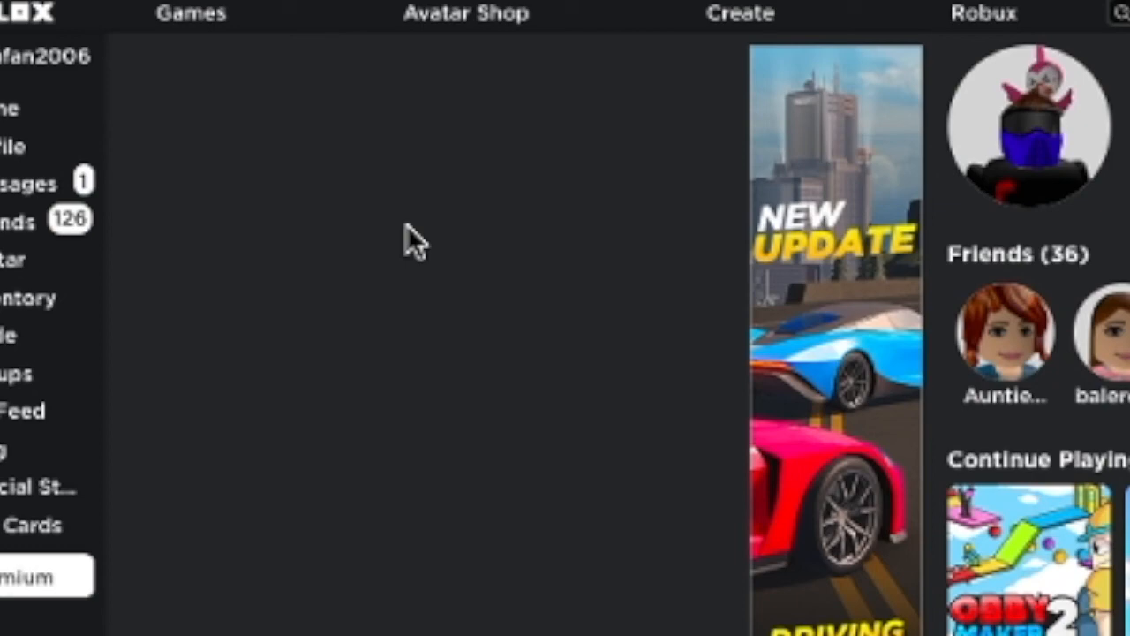
Step: Return to the list of created games and open the start place page of My Obby
{"action": "left_click", "coordinate": [715, 26]}
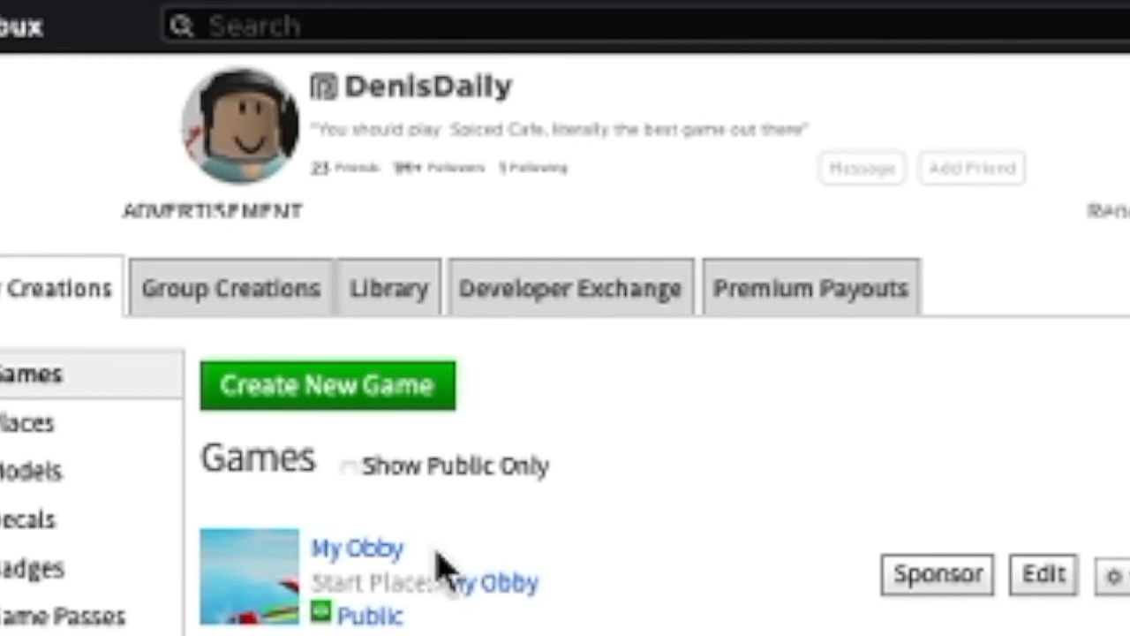
{"action": "left_click", "coordinate": [481, 585]}
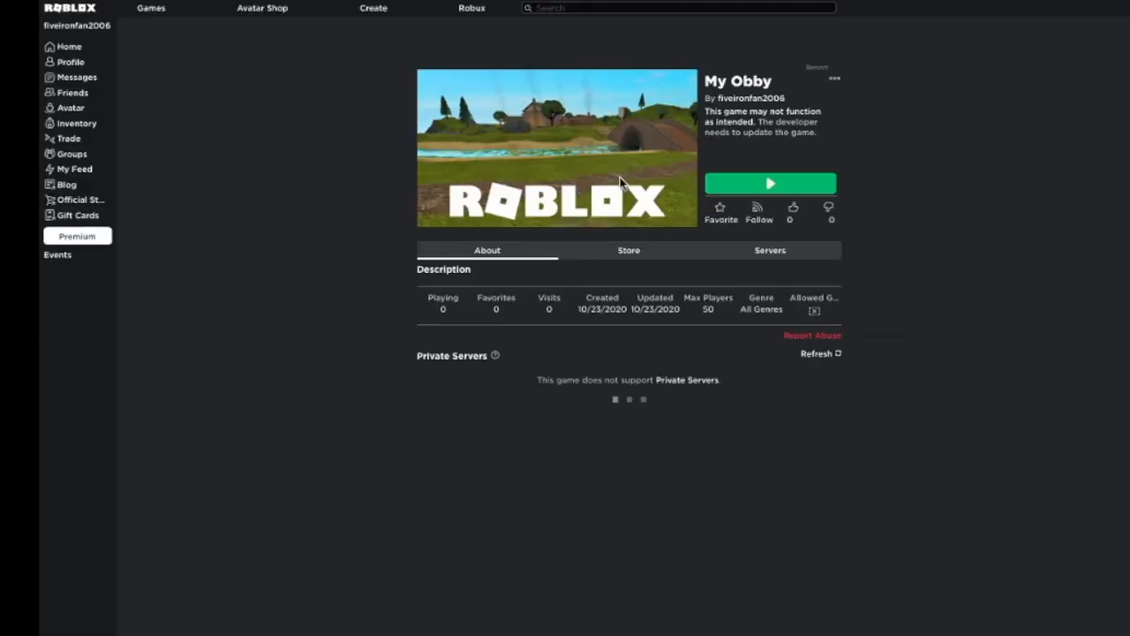